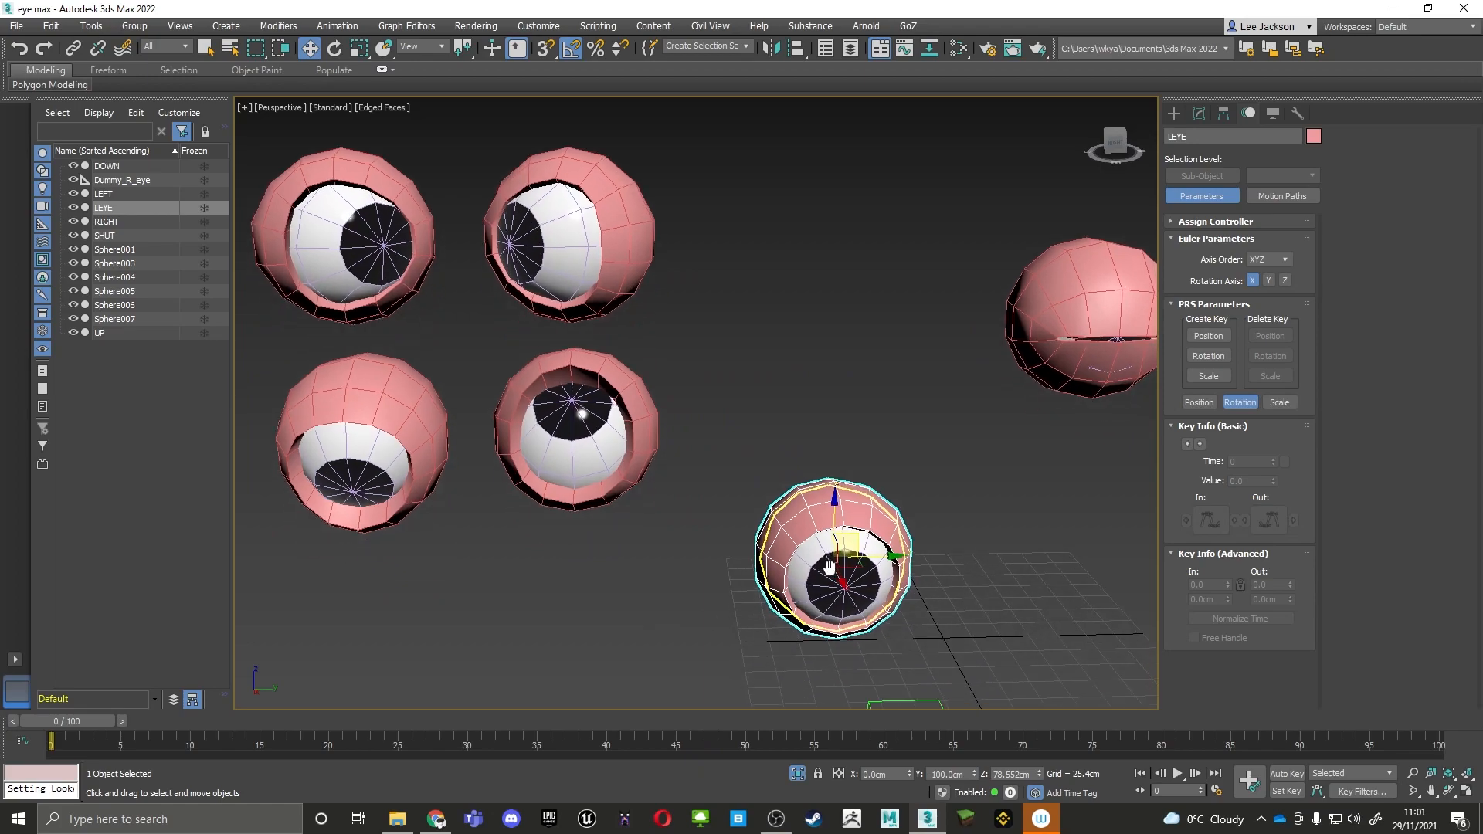
Examine the LEYE eyelid mesh and its LEFT, RIGHT, UP and DOWN posed copies, comparing how their eyelids are shaped
{"action": "left_click", "coordinate": [593, 172]}
{"action": "middle_click_drag", "start_coordinate": [593, 172], "coordinate": [616, 258]}
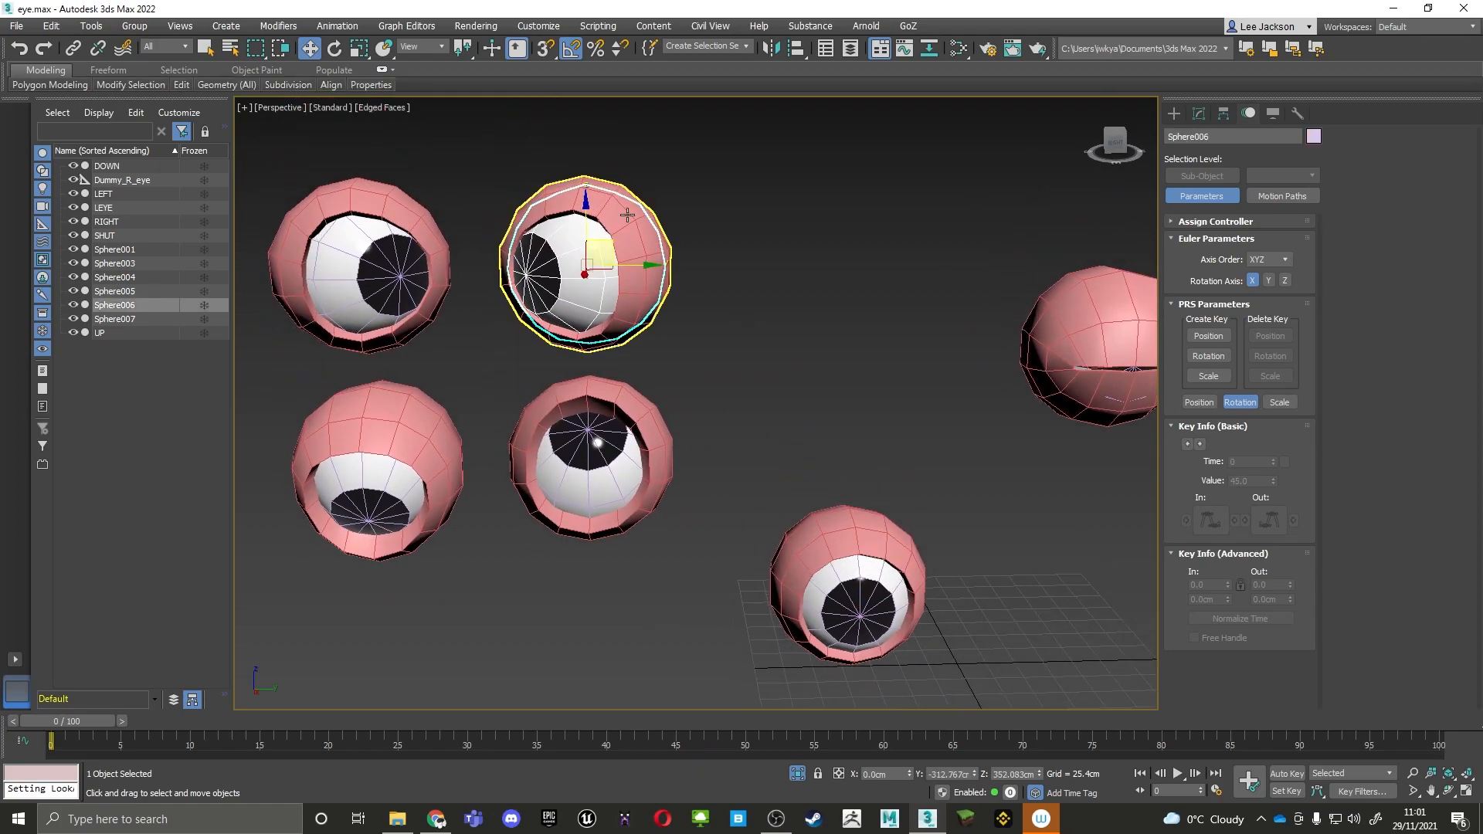
{"action": "left_click", "coordinate": [843, 543]}
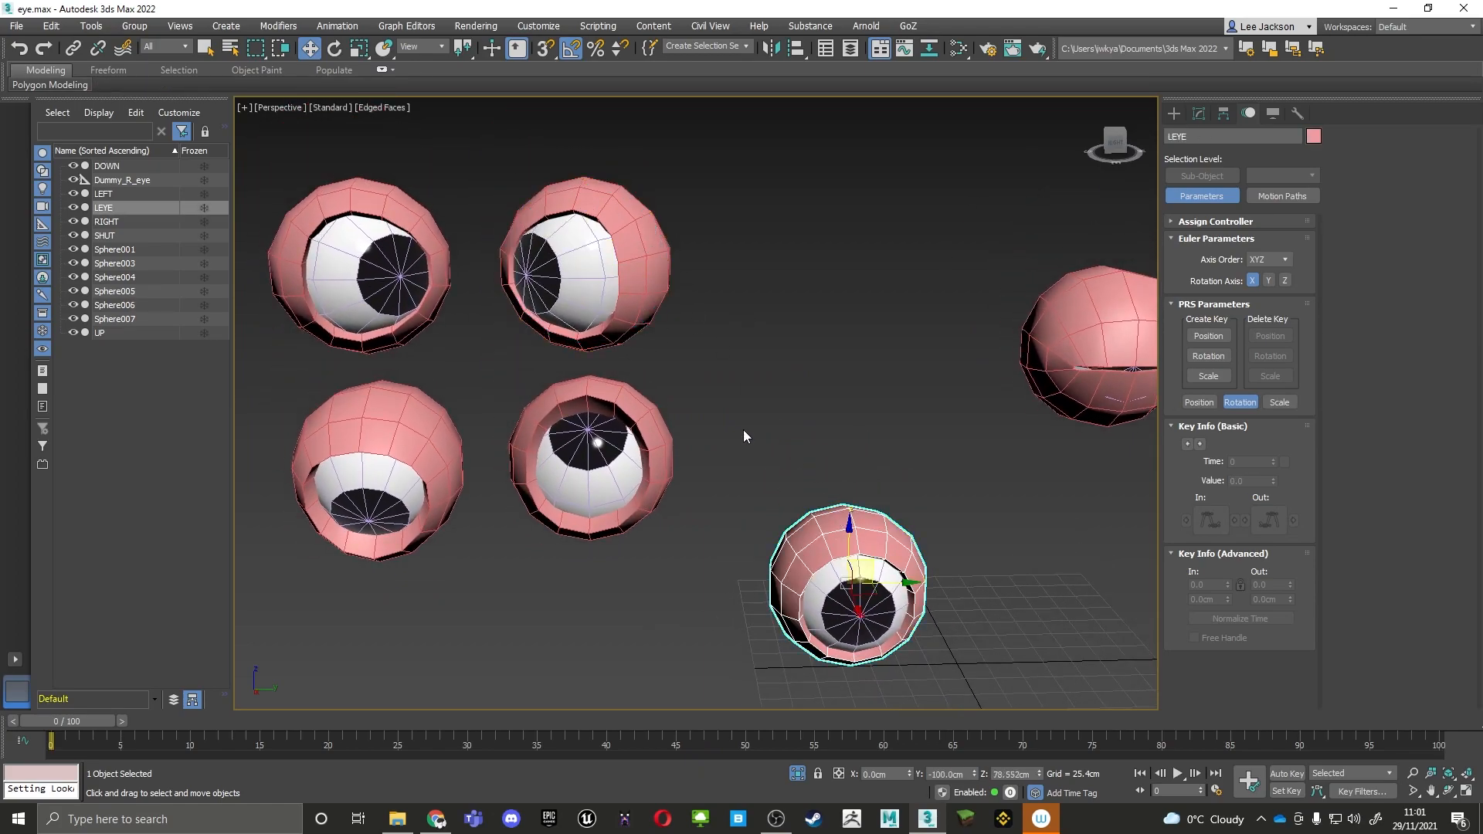
{"action": "middle_click_drag", "start_coordinate": [763, 456], "coordinate": [770, 494]}
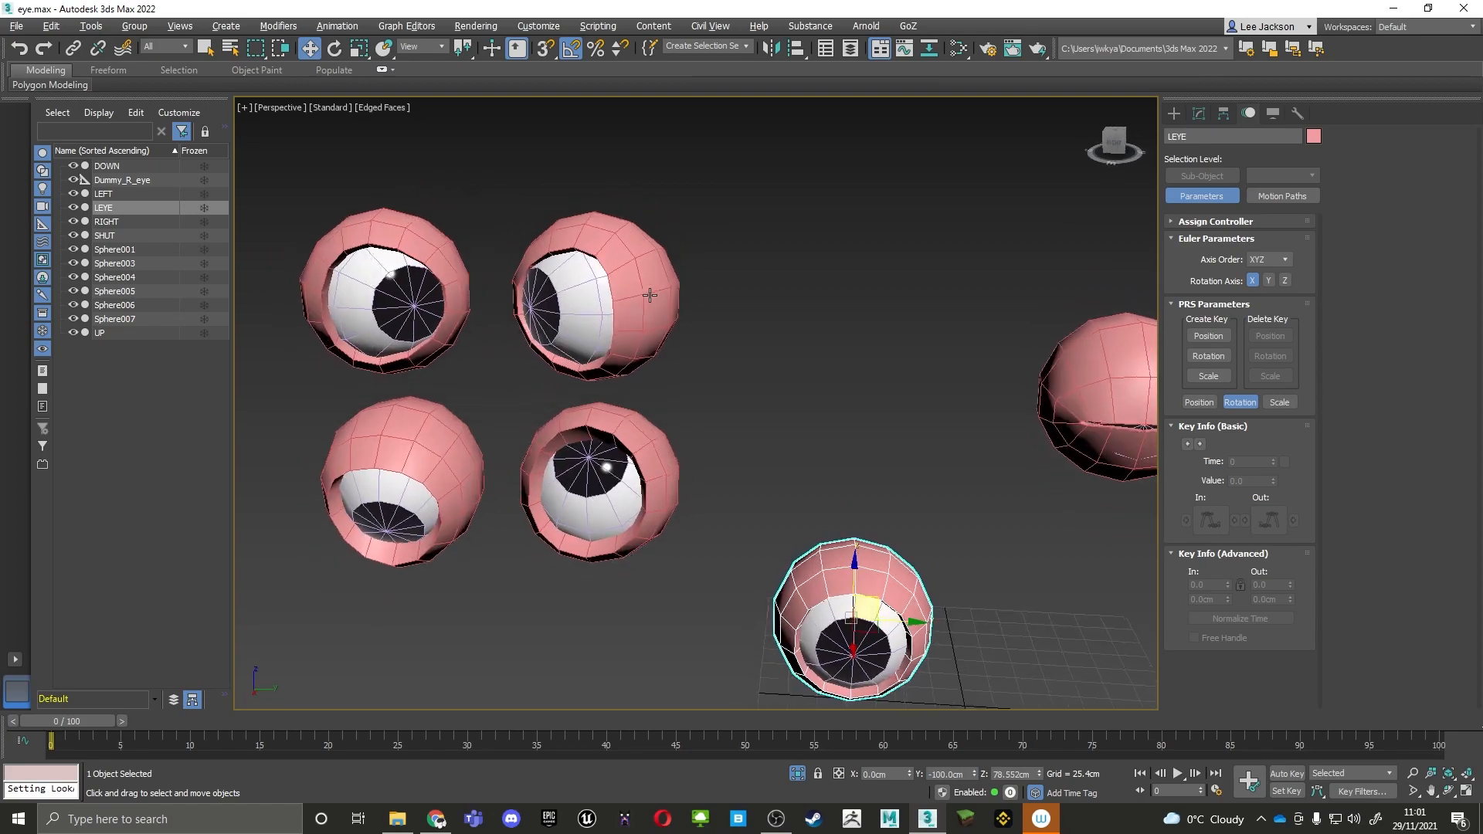
{"action": "scroll", "coordinate": [623, 326], "scroll_direction": "up", "scroll_amount": 10}
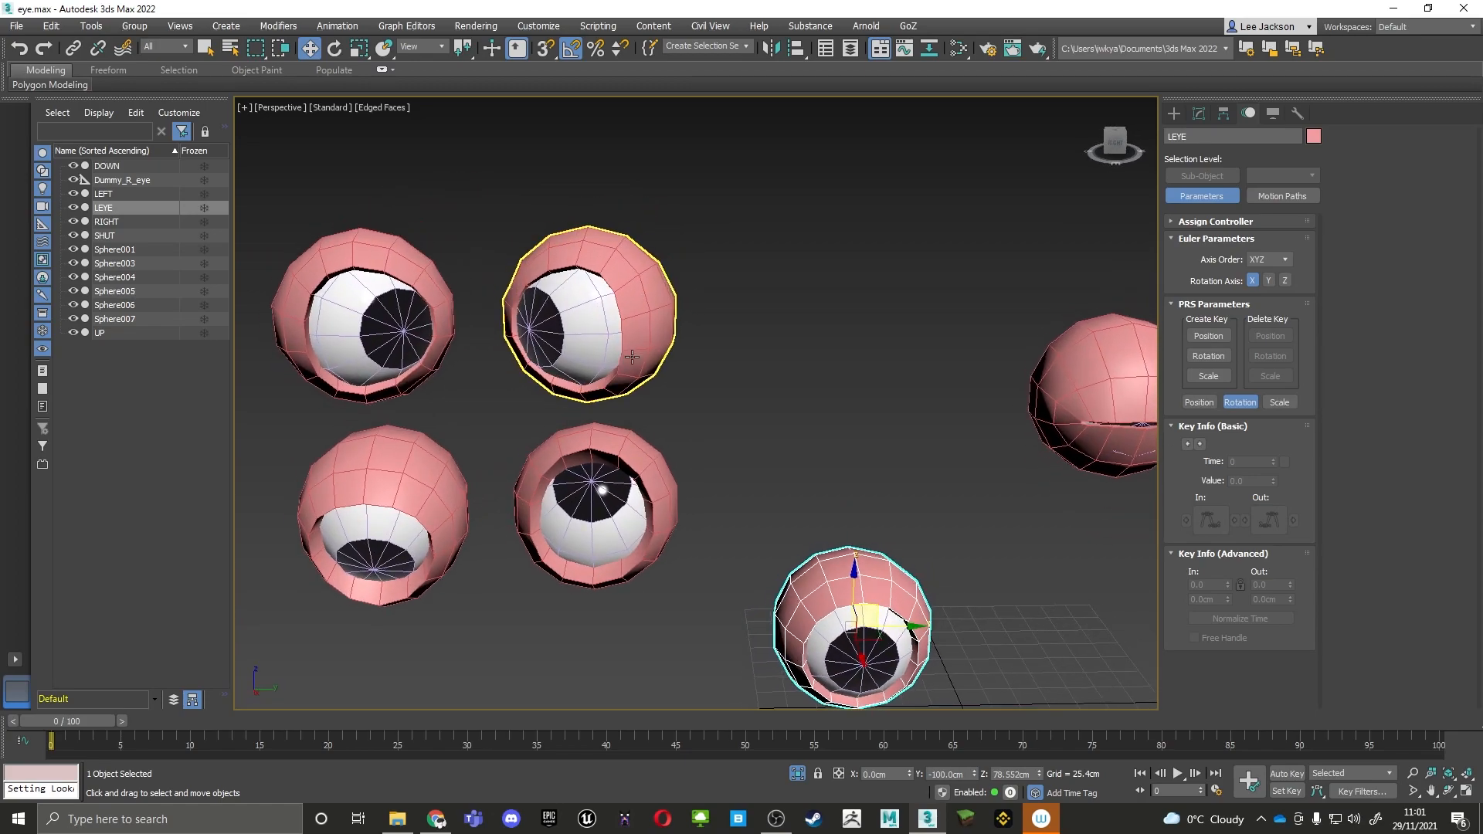
{"action": "scroll", "coordinate": [656, 317], "scroll_direction": "down", "scroll_amount": 3}
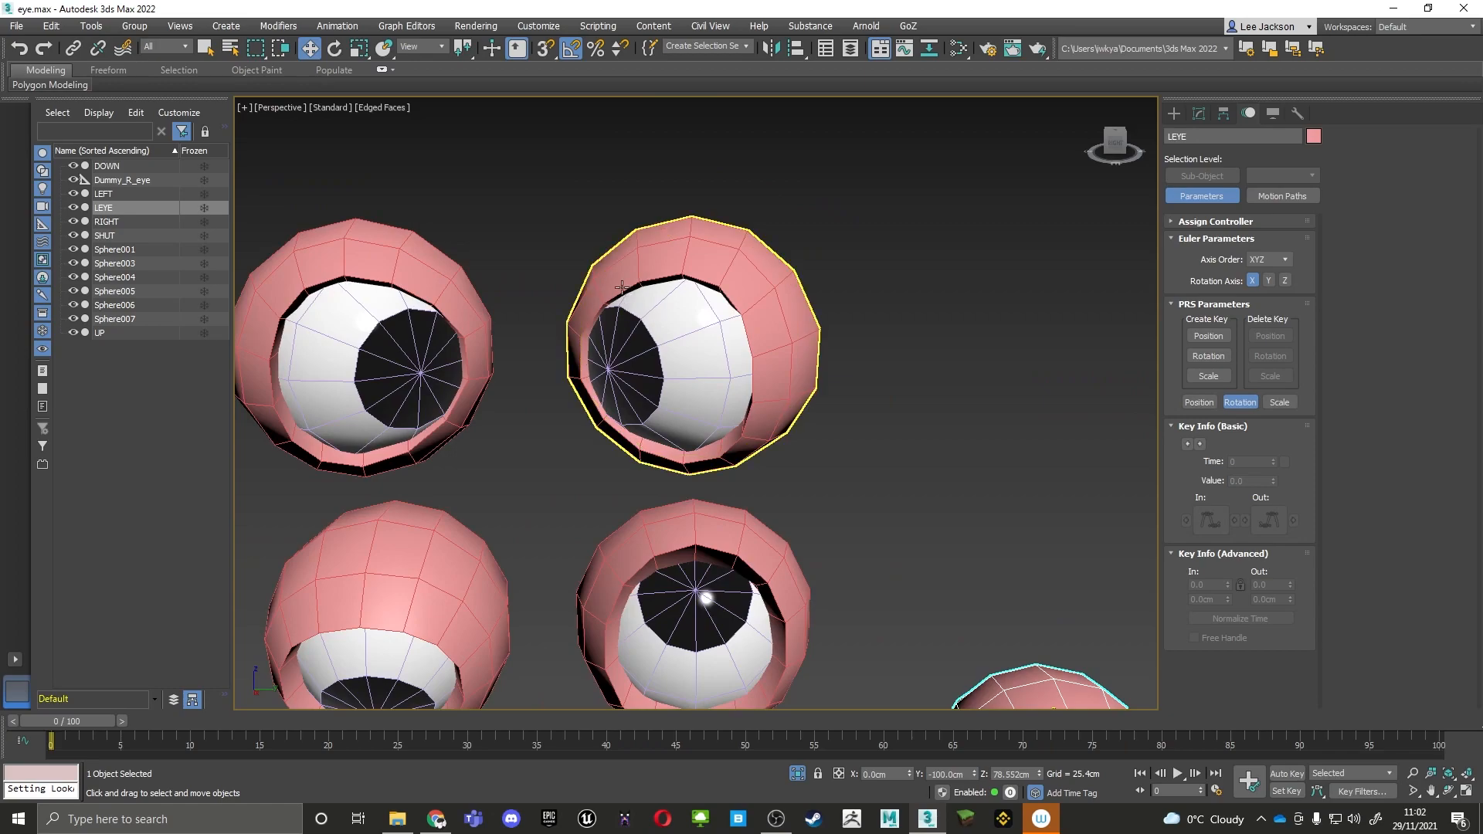
{"action": "middle_click_drag", "start_coordinate": [557, 378], "coordinate": [648, 323]}
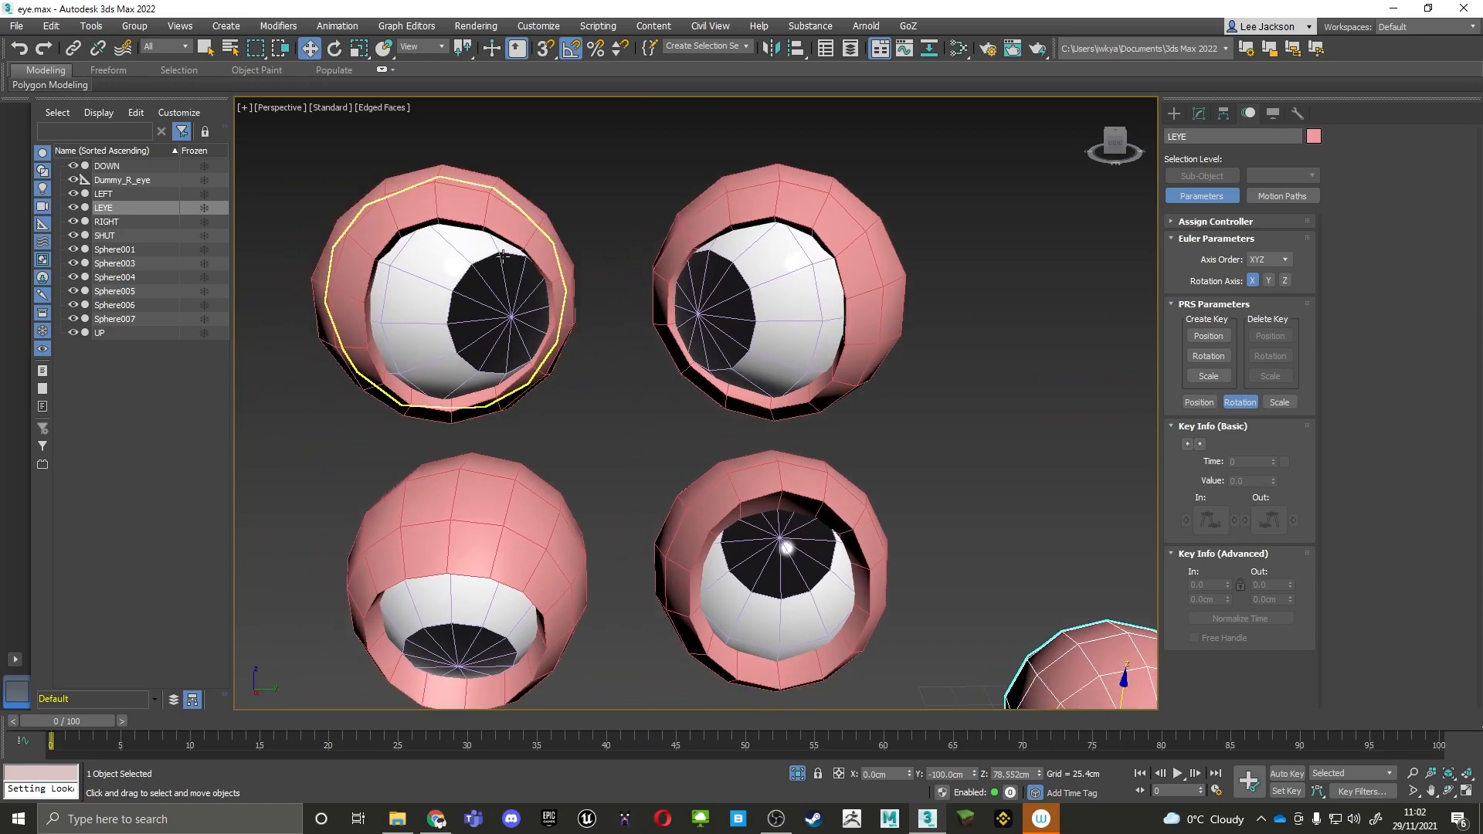
{"action": "left_click", "coordinate": [534, 243]}
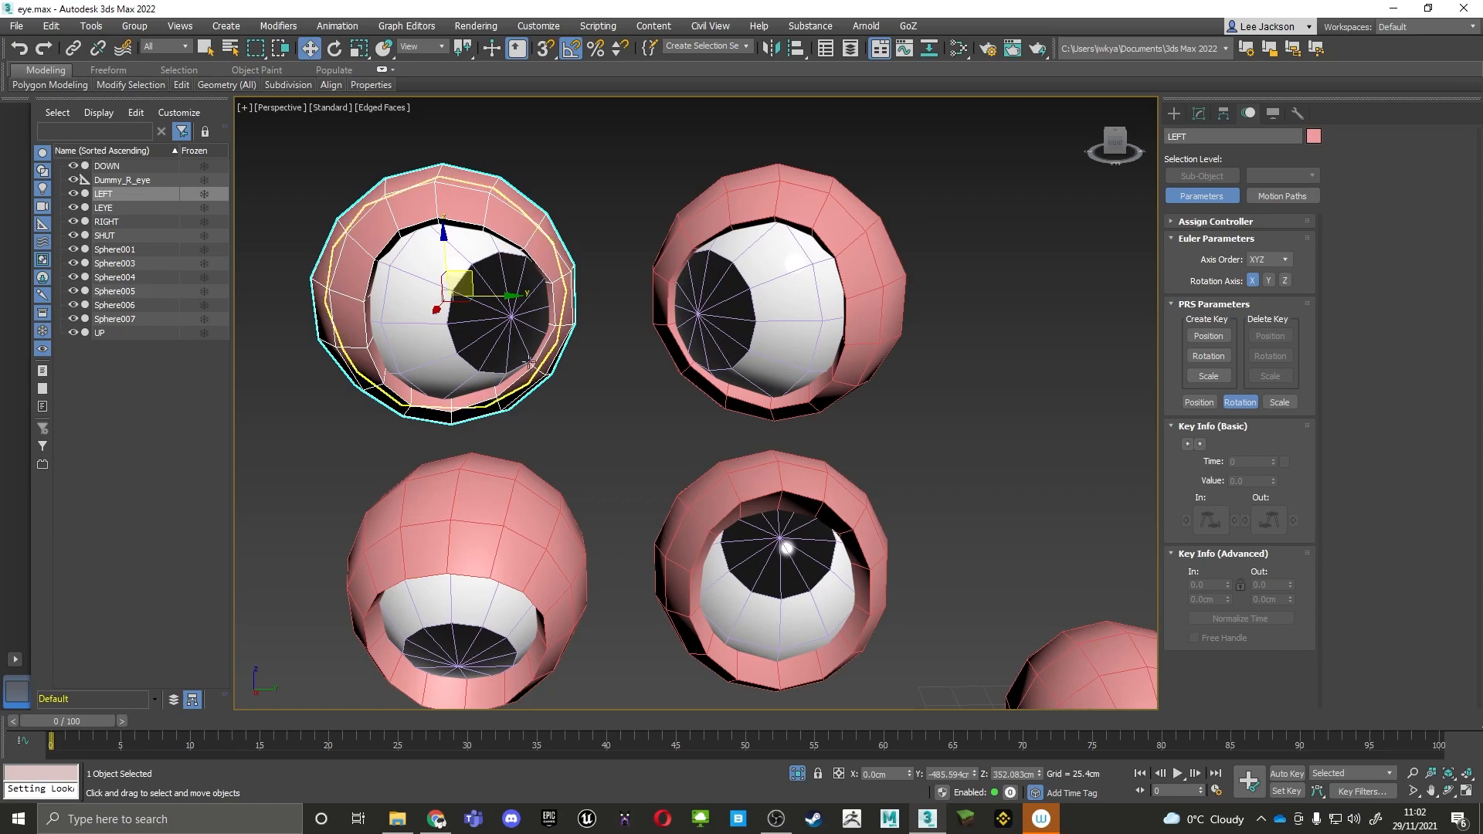
{"action": "middle_click_drag", "start_coordinate": [625, 436], "coordinate": [662, 284]}
{"action": "middle_click_drag", "start_coordinate": [681, 218], "coordinate": [618, 424]}
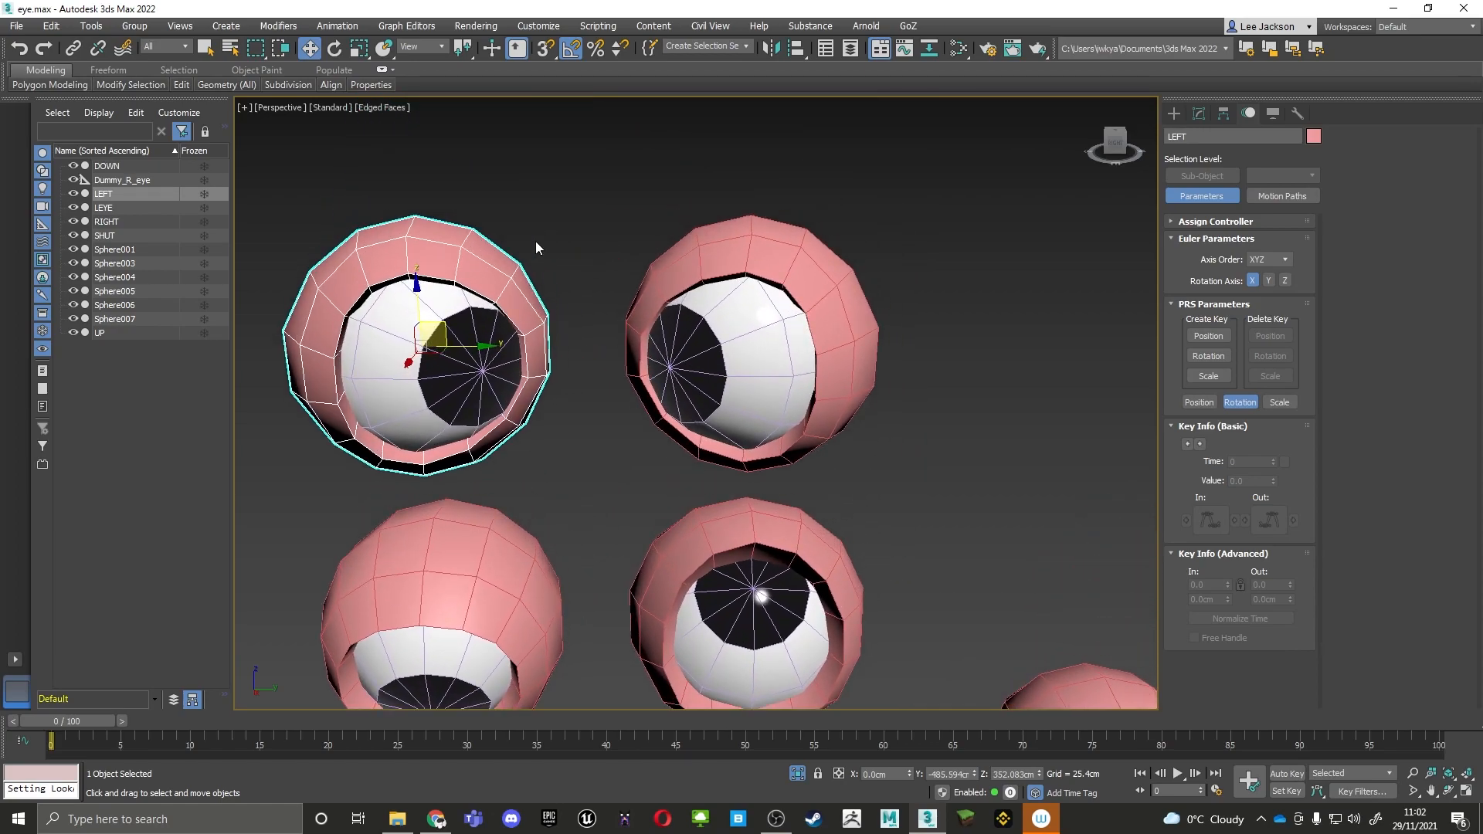
{"action": "middle_click_drag", "start_coordinate": [635, 317], "coordinate": [654, 294]}
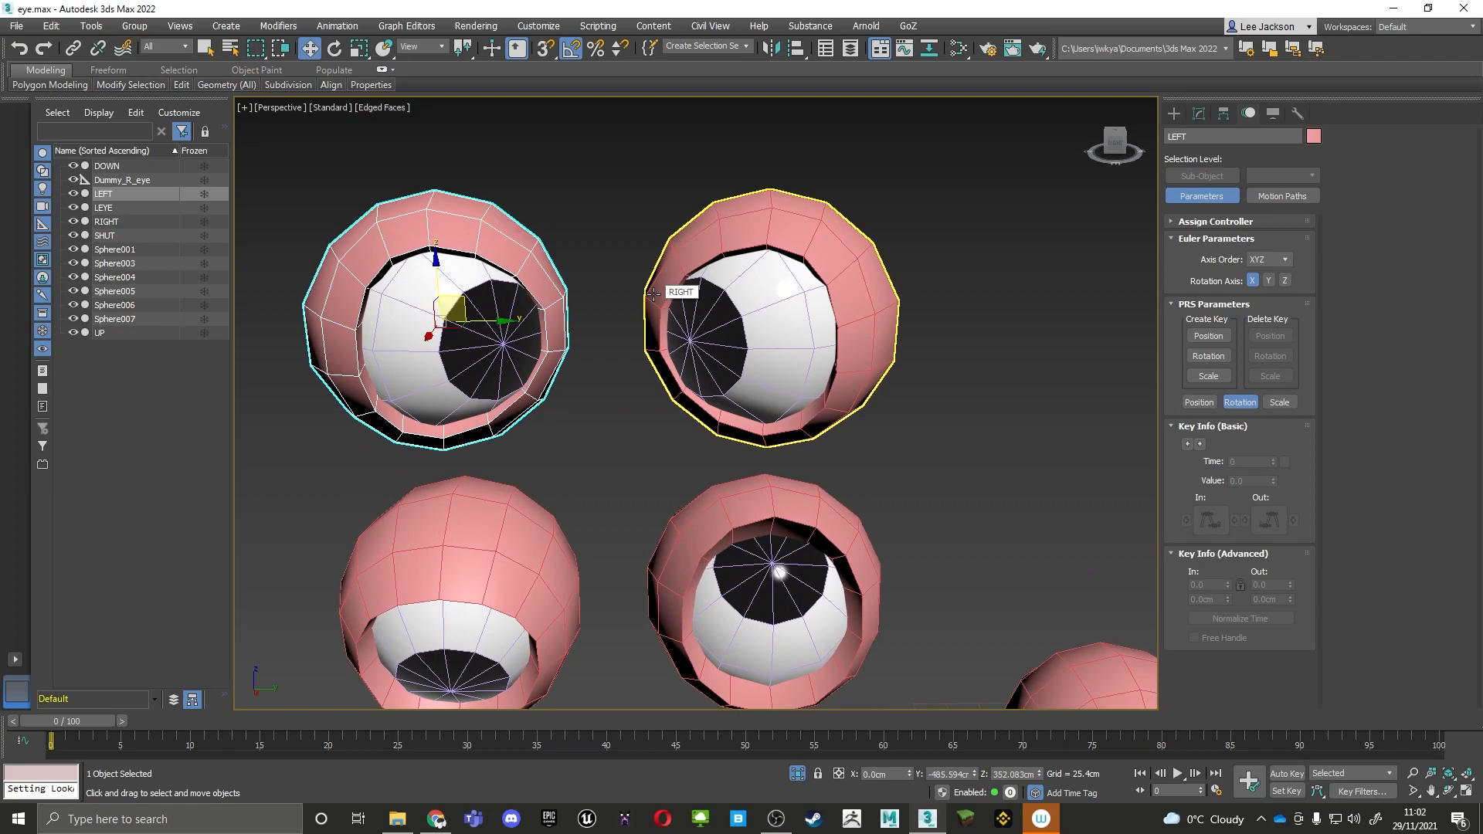
{"action": "scroll", "coordinate": [664, 305], "scroll_direction": "down", "scroll_amount": 5}
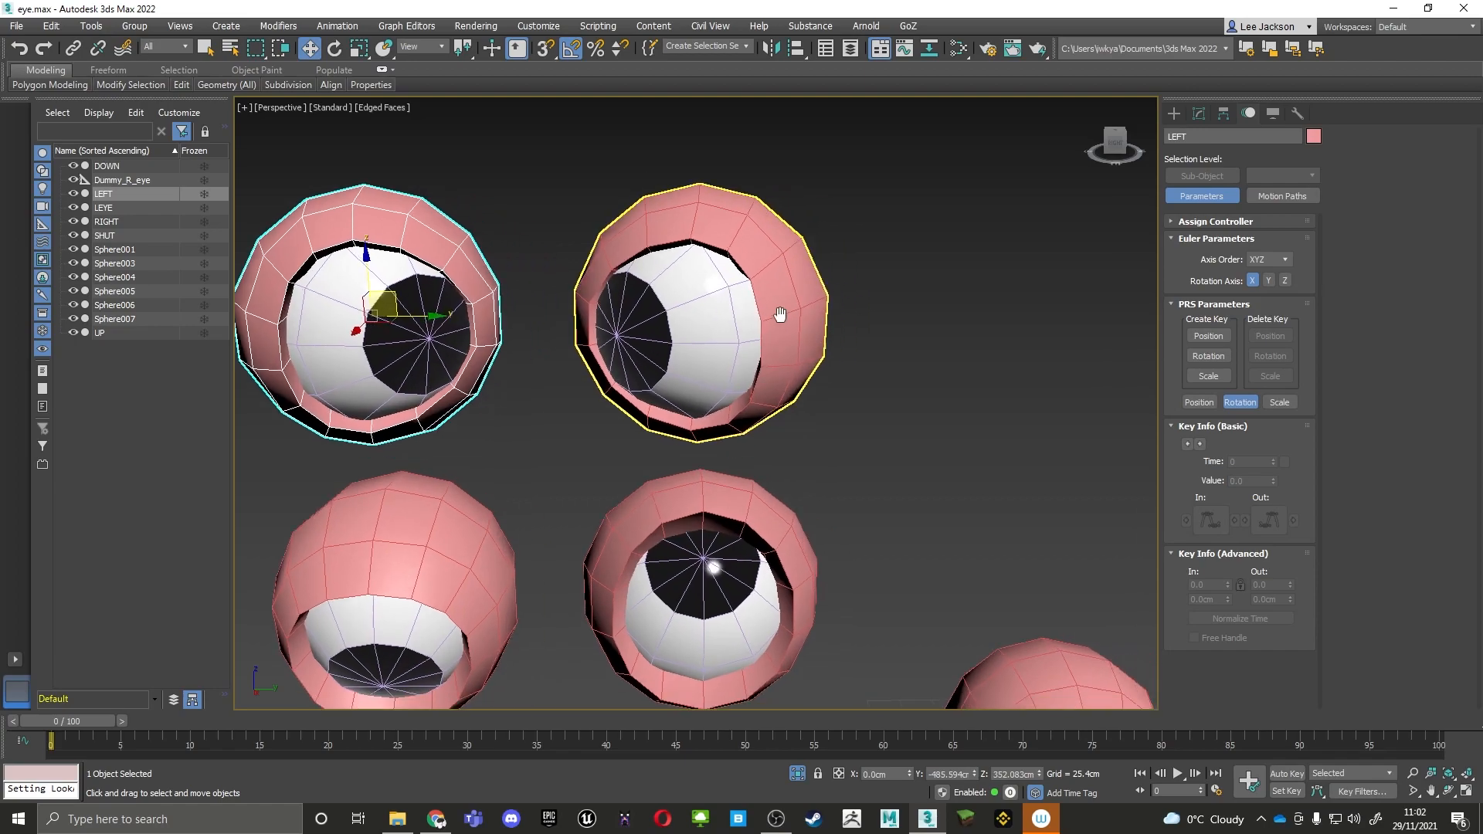
{"action": "scroll", "coordinate": [711, 372], "scroll_direction": "up", "scroll_amount": 2}
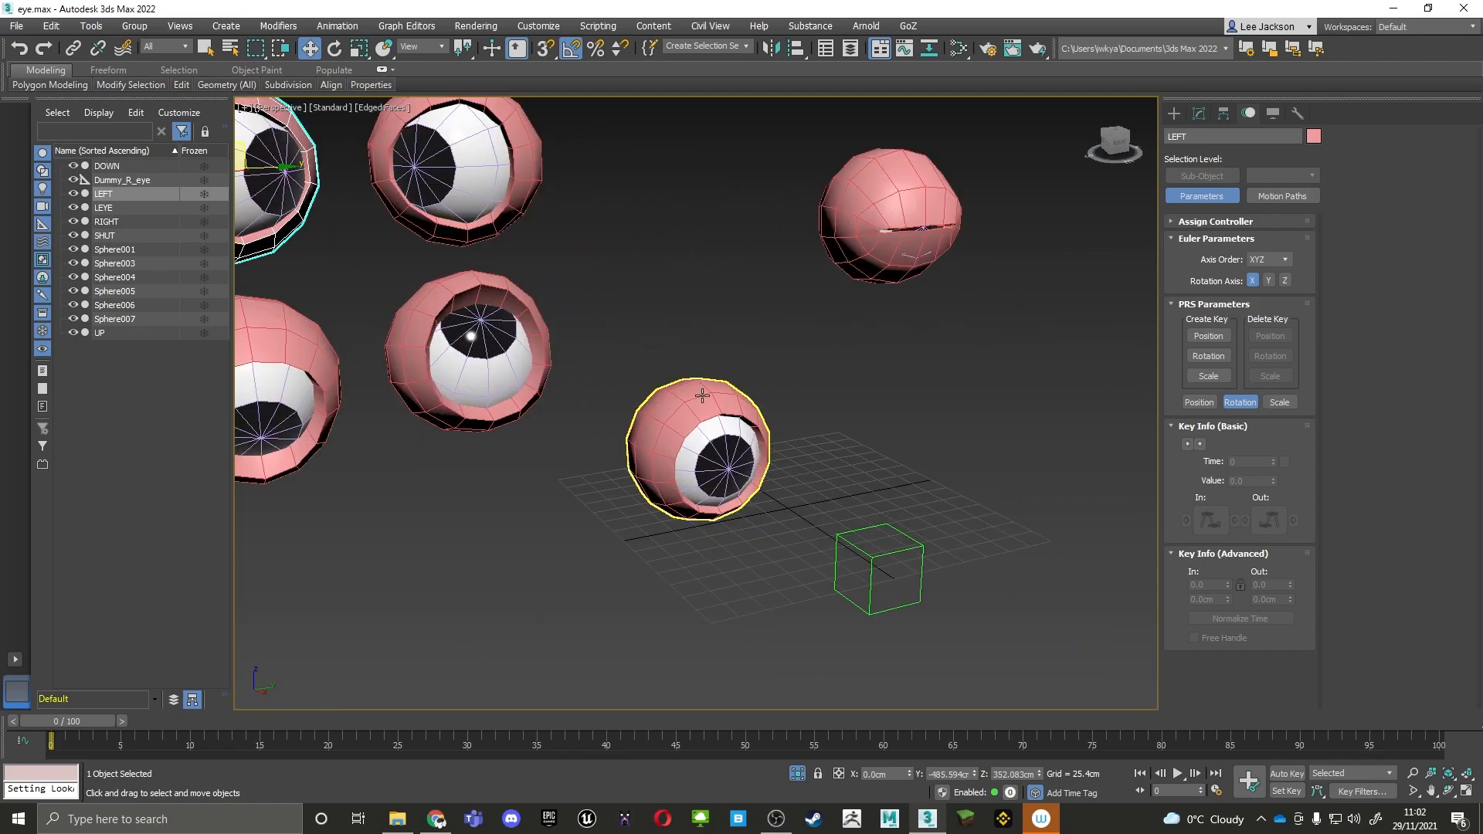
Remove the existing Morpher modifier from the LEYE eyelid, leaving only its Editable Poly base
{"action": "scroll", "coordinate": [703, 395], "scroll_direction": "up", "scroll_amount": 2}
{"action": "left_click", "coordinate": [751, 401]}
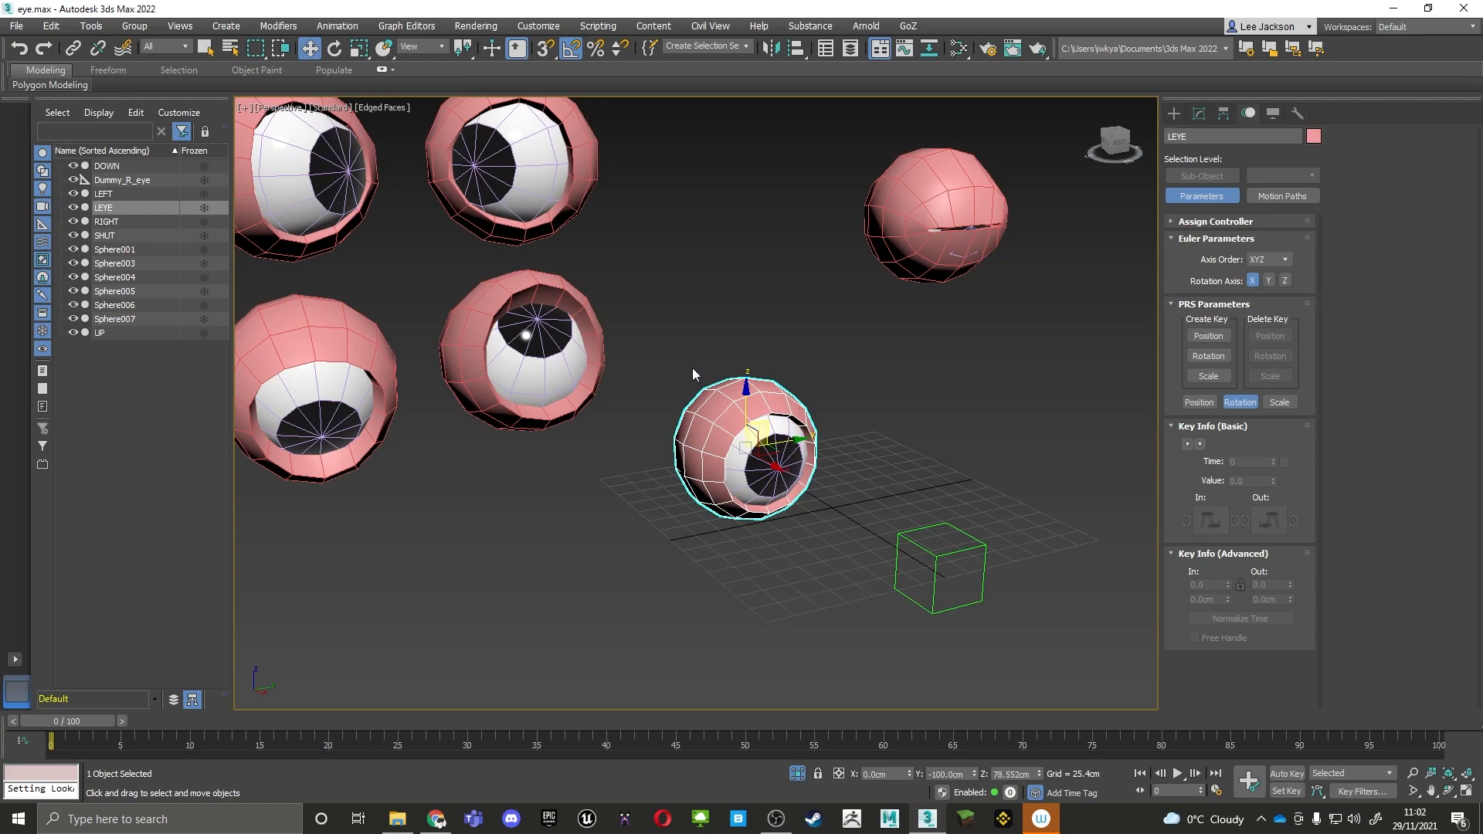
{"action": "scroll", "coordinate": [693, 369], "scroll_direction": "up", "scroll_amount": 2}
{"action": "left_click", "coordinate": [1199, 114]}
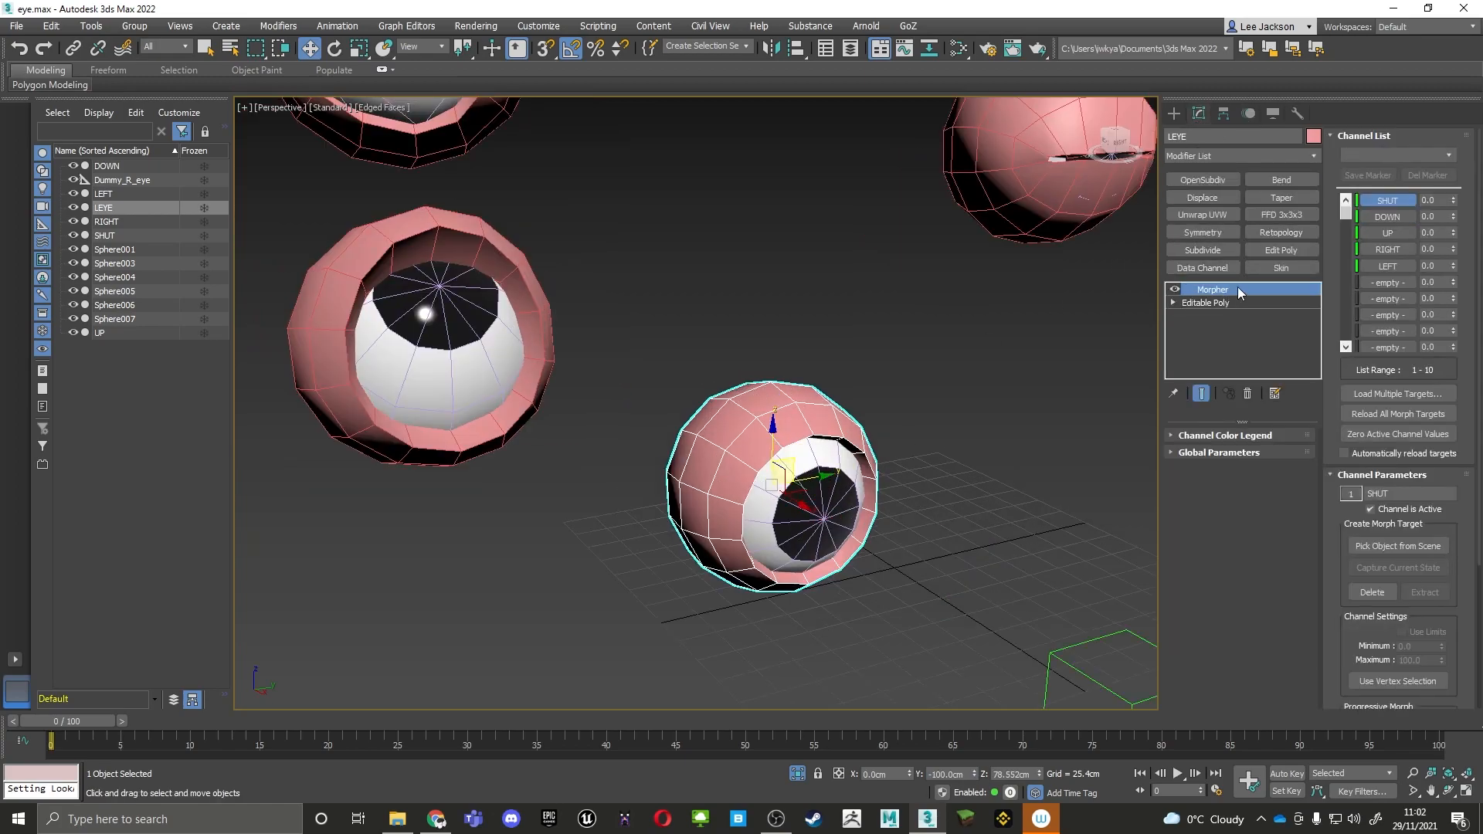
{"action": "left_click", "coordinate": [1249, 393]}
Inspect the LEYE eyelid against the RIGHT, LEFT, DOWN and UP target meshes, selecting them one after another
{"action": "middle_click_drag", "start_coordinate": [775, 364], "coordinate": [852, 398], "text": "alt"}
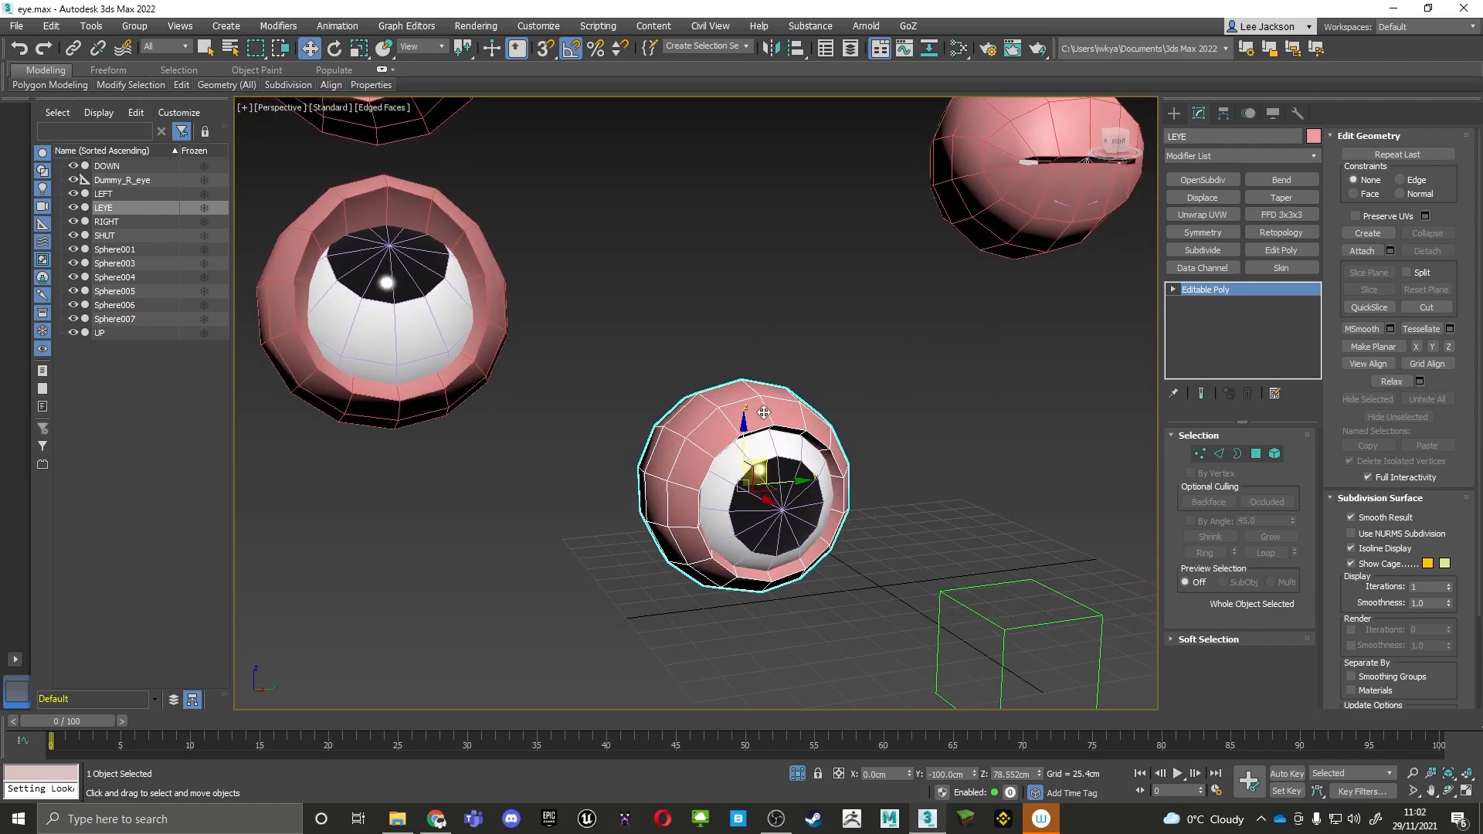
{"action": "middle_click_drag", "start_coordinate": [682, 332], "coordinate": [749, 400]}
{"action": "middle_click_drag", "start_coordinate": [782, 283], "coordinate": [709, 175]}
{"action": "left_click", "coordinate": [837, 294]}
{"action": "left_click", "coordinate": [763, 369]}
{"action": "middle_click_drag", "start_coordinate": [654, 267], "coordinate": [764, 332]}
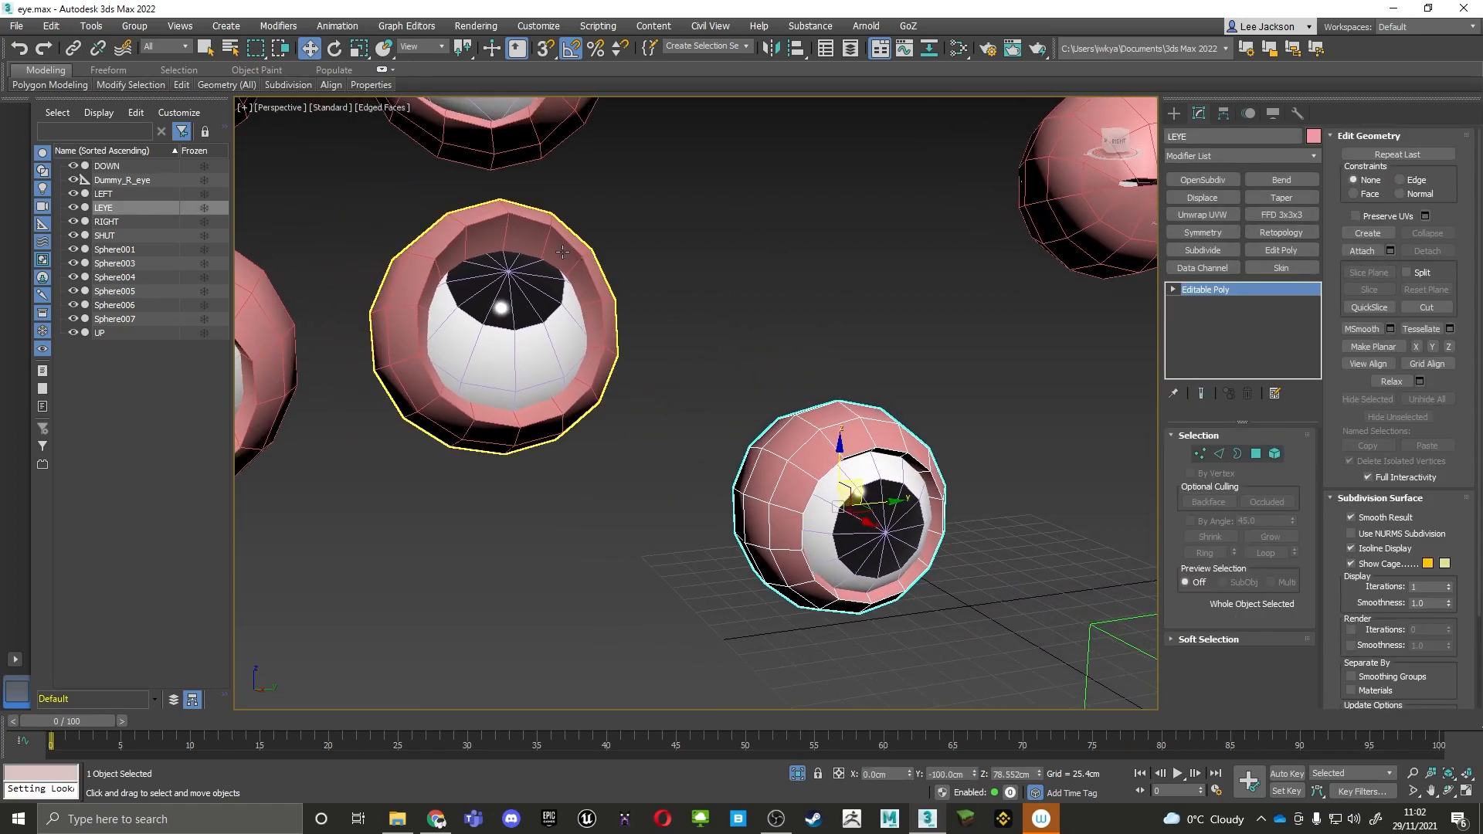
{"action": "left_click", "coordinate": [562, 251]}
{"action": "middle_click_drag", "start_coordinate": [562, 224], "coordinate": [668, 264]}
{"action": "middle_click_drag", "start_coordinate": [669, 191], "coordinate": [707, 290]}
{"action": "left_click", "coordinate": [735, 234]}
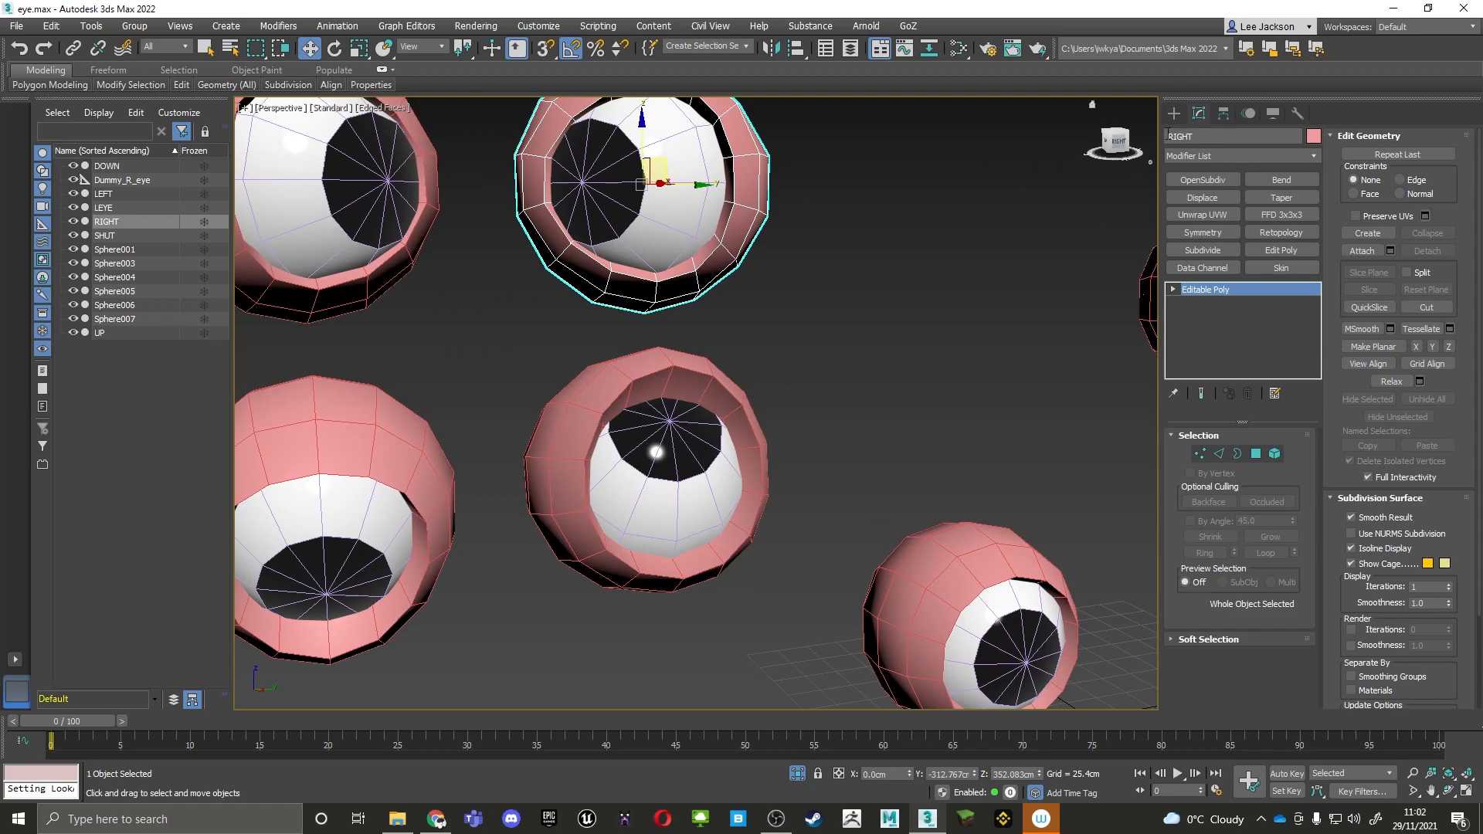
{"action": "left_click", "coordinate": [428, 166]}
{"action": "left_click", "coordinate": [375, 450]}
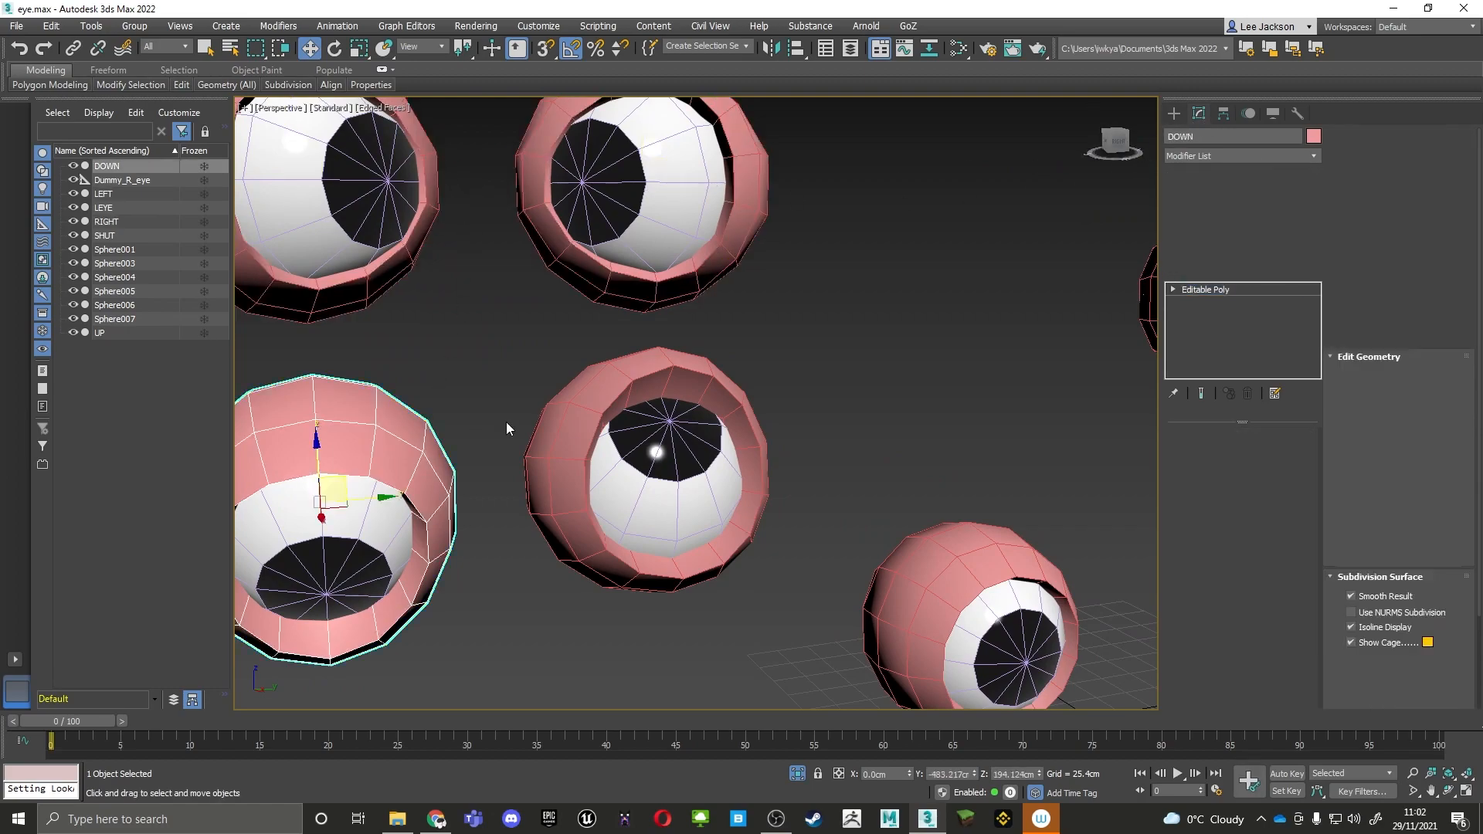
{"action": "left_click", "coordinate": [635, 370]}
{"action": "middle_click_drag", "start_coordinate": [771, 386], "coordinate": [672, 351]}
{"action": "left_click", "coordinate": [751, 346]}
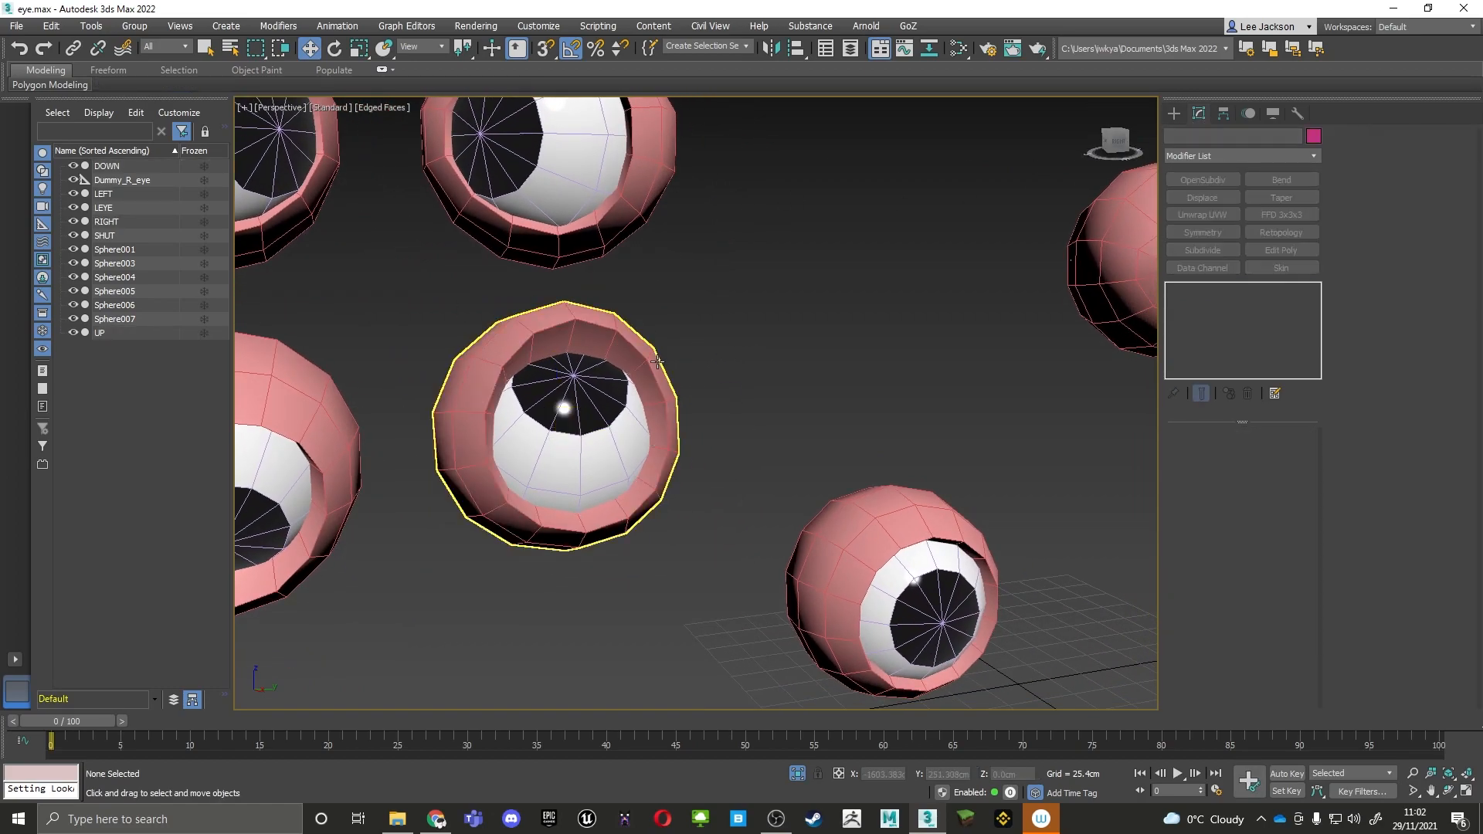
Add a new Morpher modifier to the LEYE eyelid
{"action": "left_click", "coordinate": [873, 506]}
{"action": "middle_click_drag", "start_coordinate": [872, 506], "coordinate": [743, 439]}
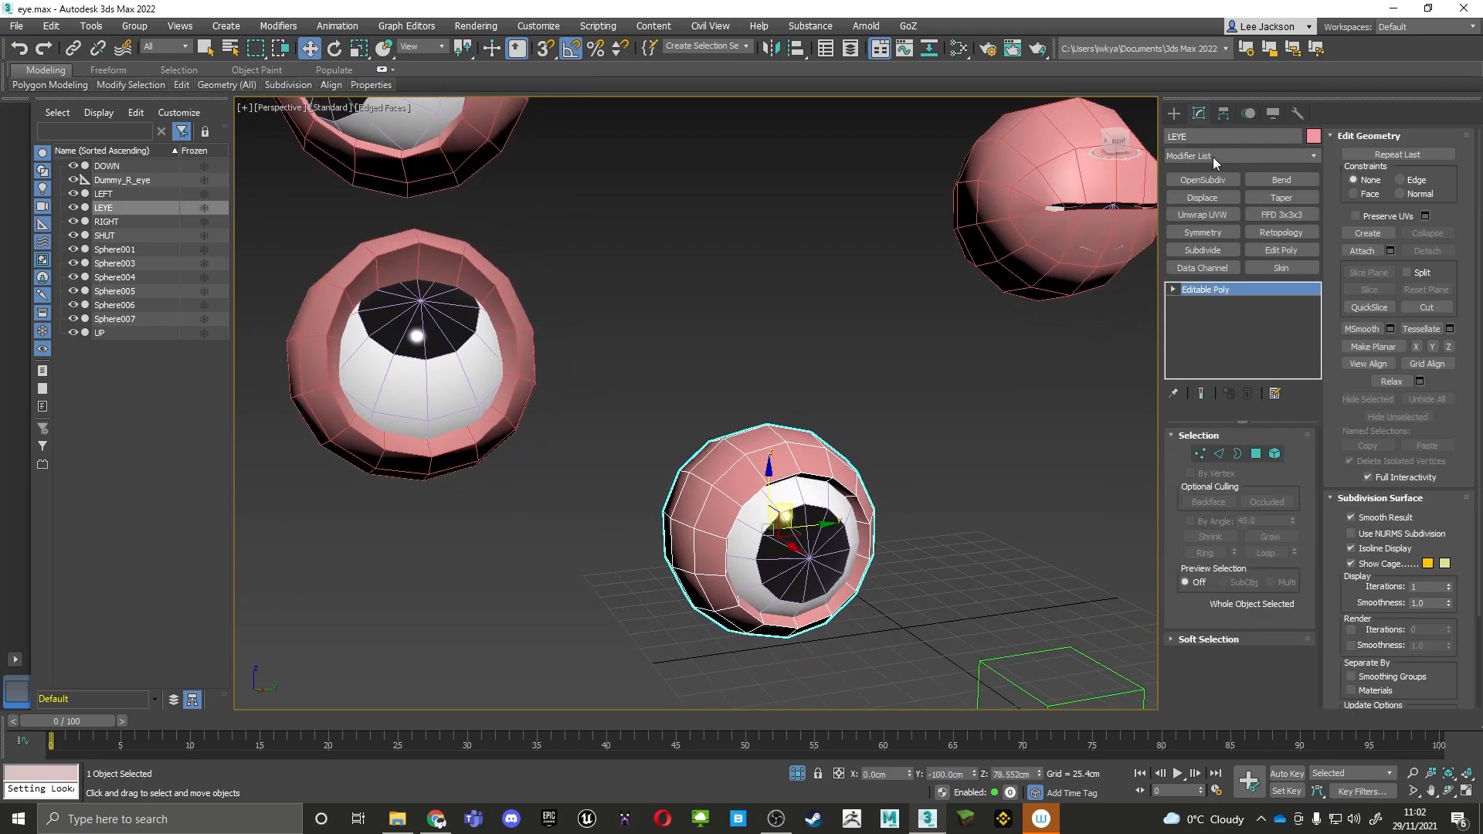
{"action": "left_click", "coordinate": [1217, 160]}
{"action": "type", "text": "mo"}
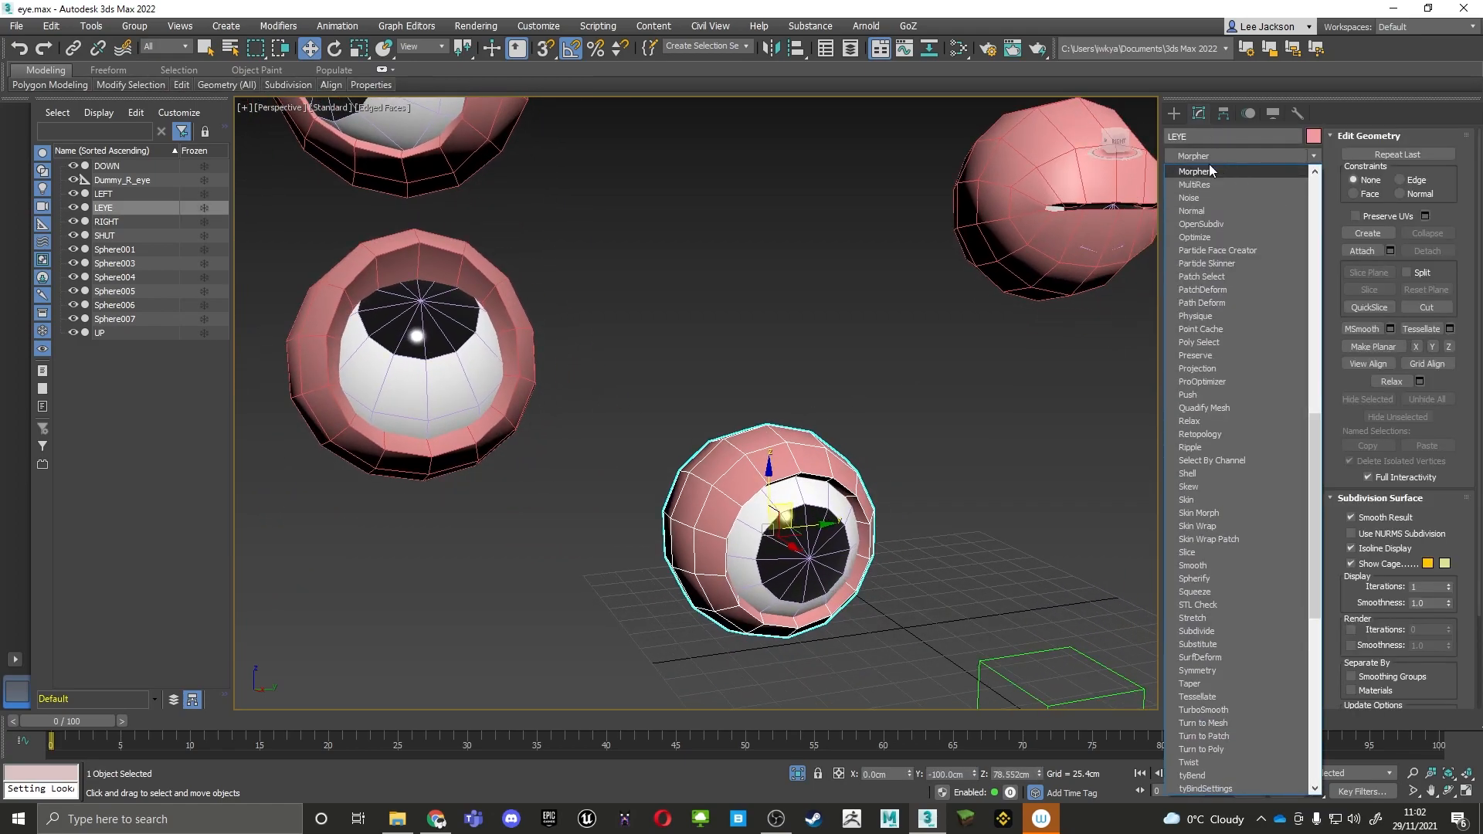
{"action": "left_click", "coordinate": [1193, 173]}
{"action": "middle_click_drag", "start_coordinate": [976, 291], "coordinate": [898, 193]}
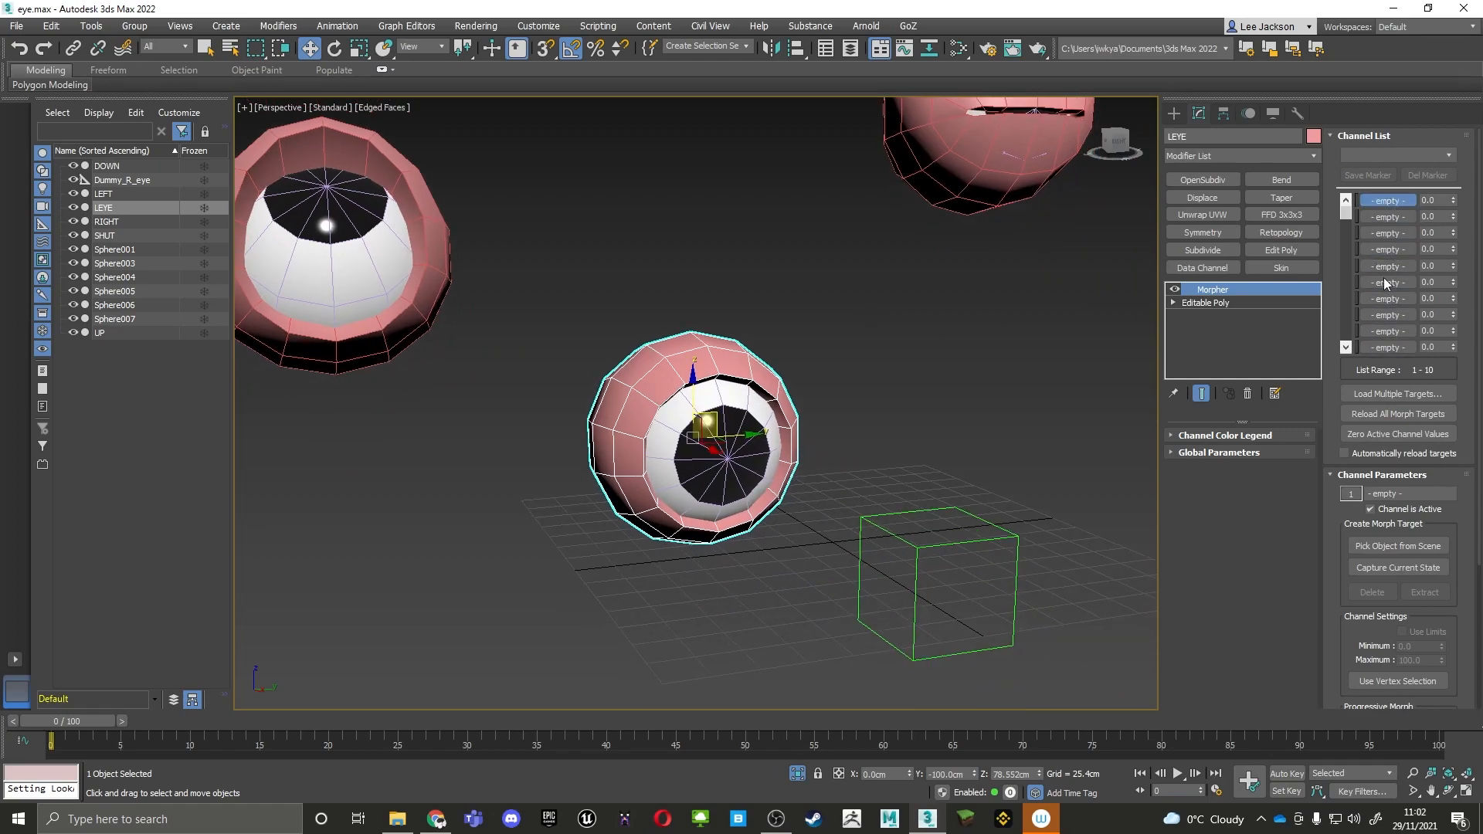
Pick the UP eyelid from the scene as the target of the first Morpher channel and preview its morph
{"action": "left_click", "coordinate": [1398, 546]}
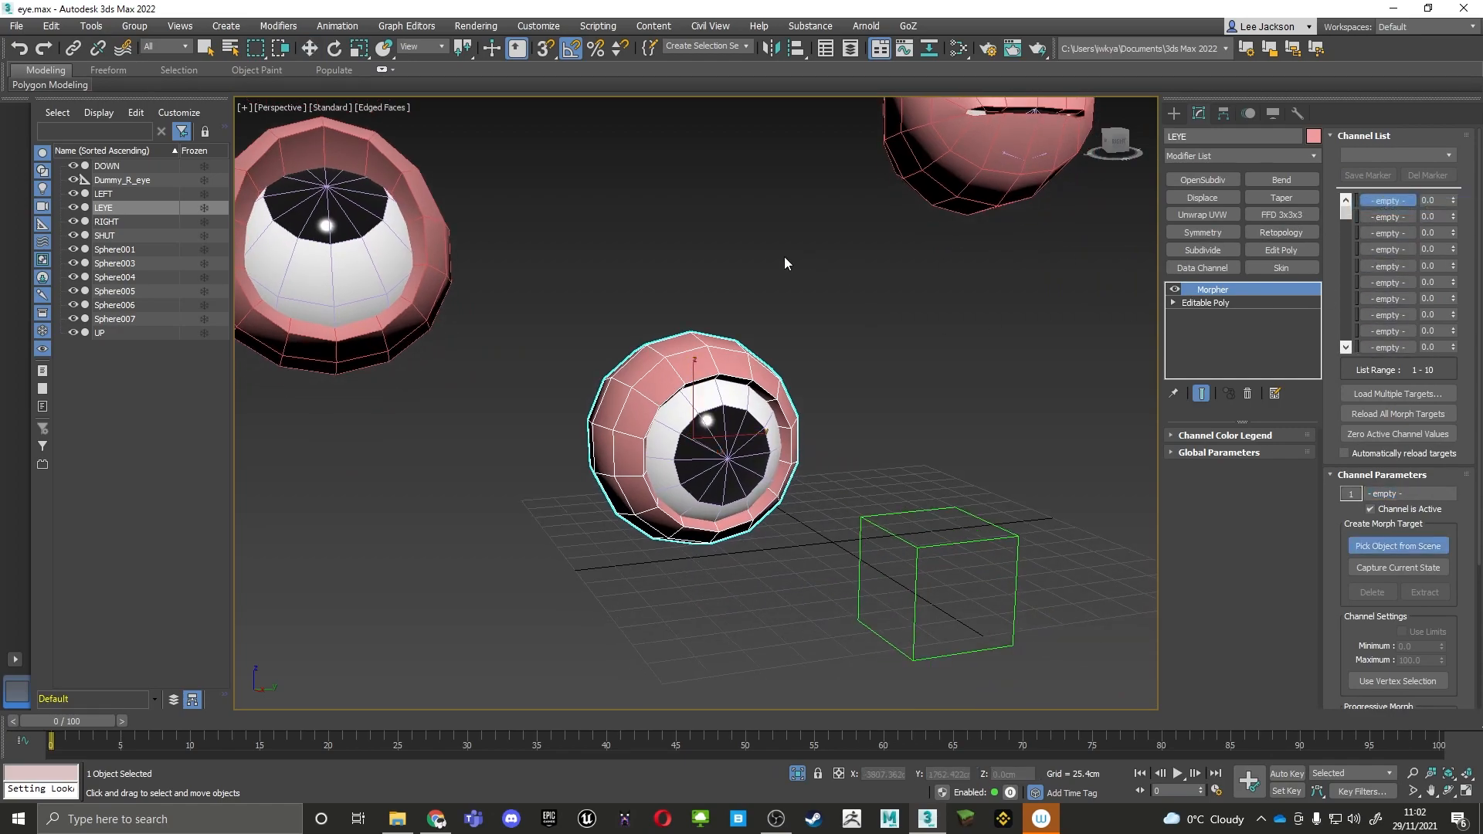
{"action": "middle_click_drag", "start_coordinate": [657, 230], "coordinate": [979, 371]}
{"action": "scroll", "coordinate": [979, 373], "scroll_direction": "down", "scroll_amount": 3}
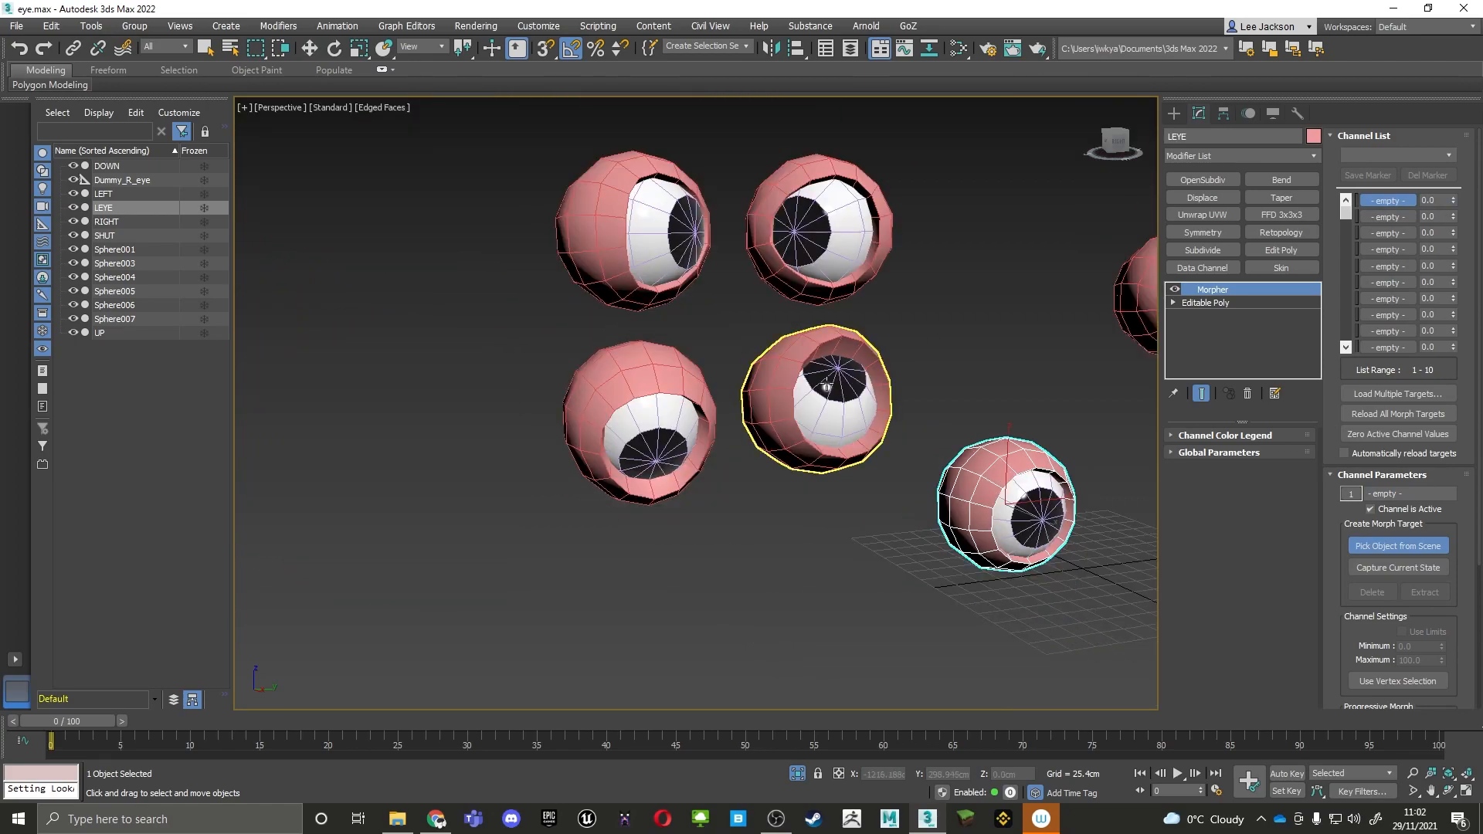
{"action": "left_click", "coordinate": [834, 336]}
{"action": "left_click_drag", "start_coordinate": [1456, 202], "coordinate": [1402, 309]}
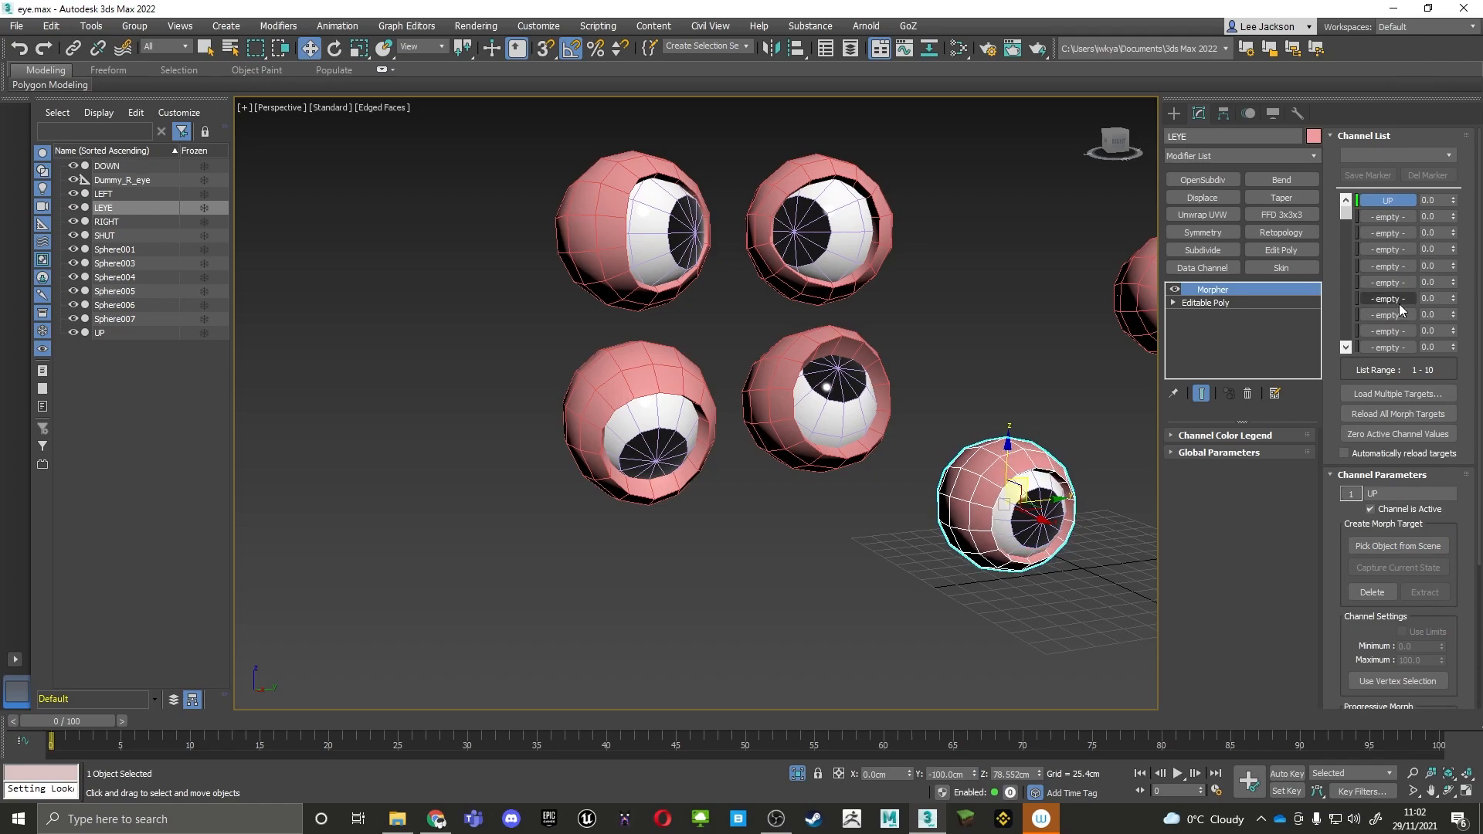
Assign the DOWN eyelid as the target of the second Morpher channel and the RIGHT eyelid as the third
{"action": "left_click", "coordinate": [1387, 216]}
{"action": "left_click", "coordinate": [1398, 546]}
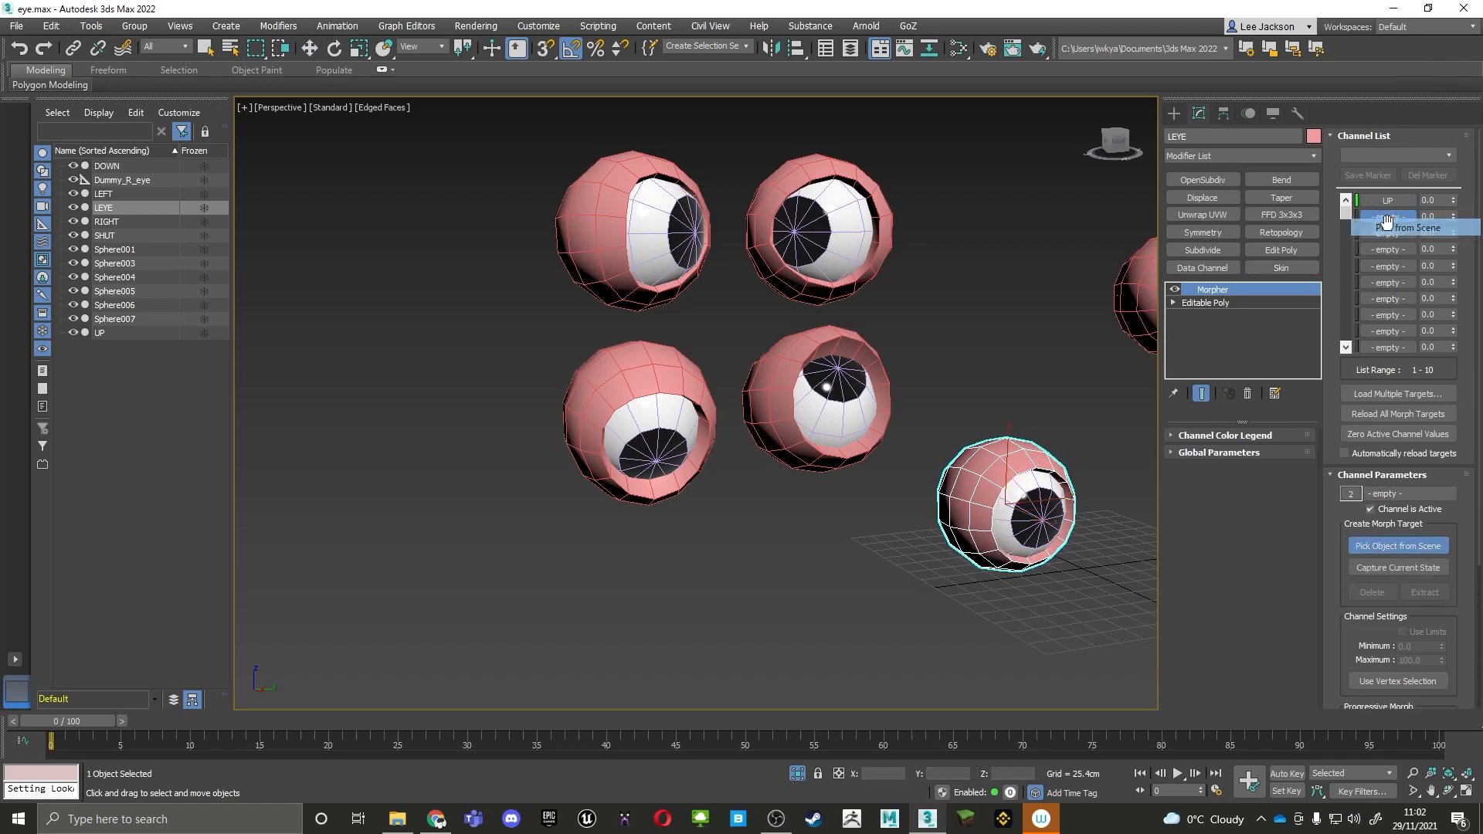
{"action": "left_click", "coordinate": [655, 376]}
{"action": "left_click", "coordinate": [1387, 233]}
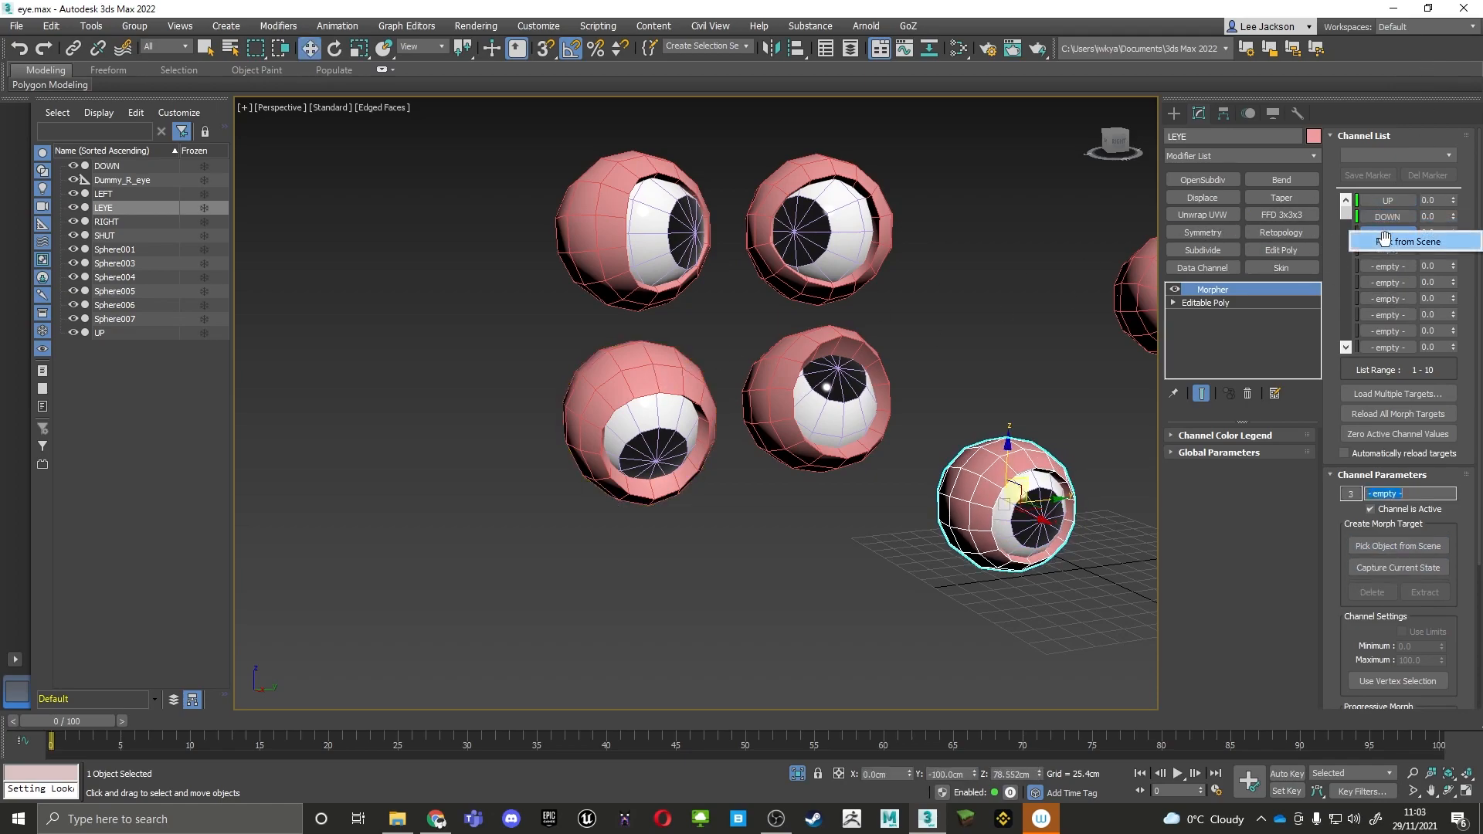
{"action": "left_click", "coordinate": [1398, 546]}
{"action": "left_click", "coordinate": [850, 169]}
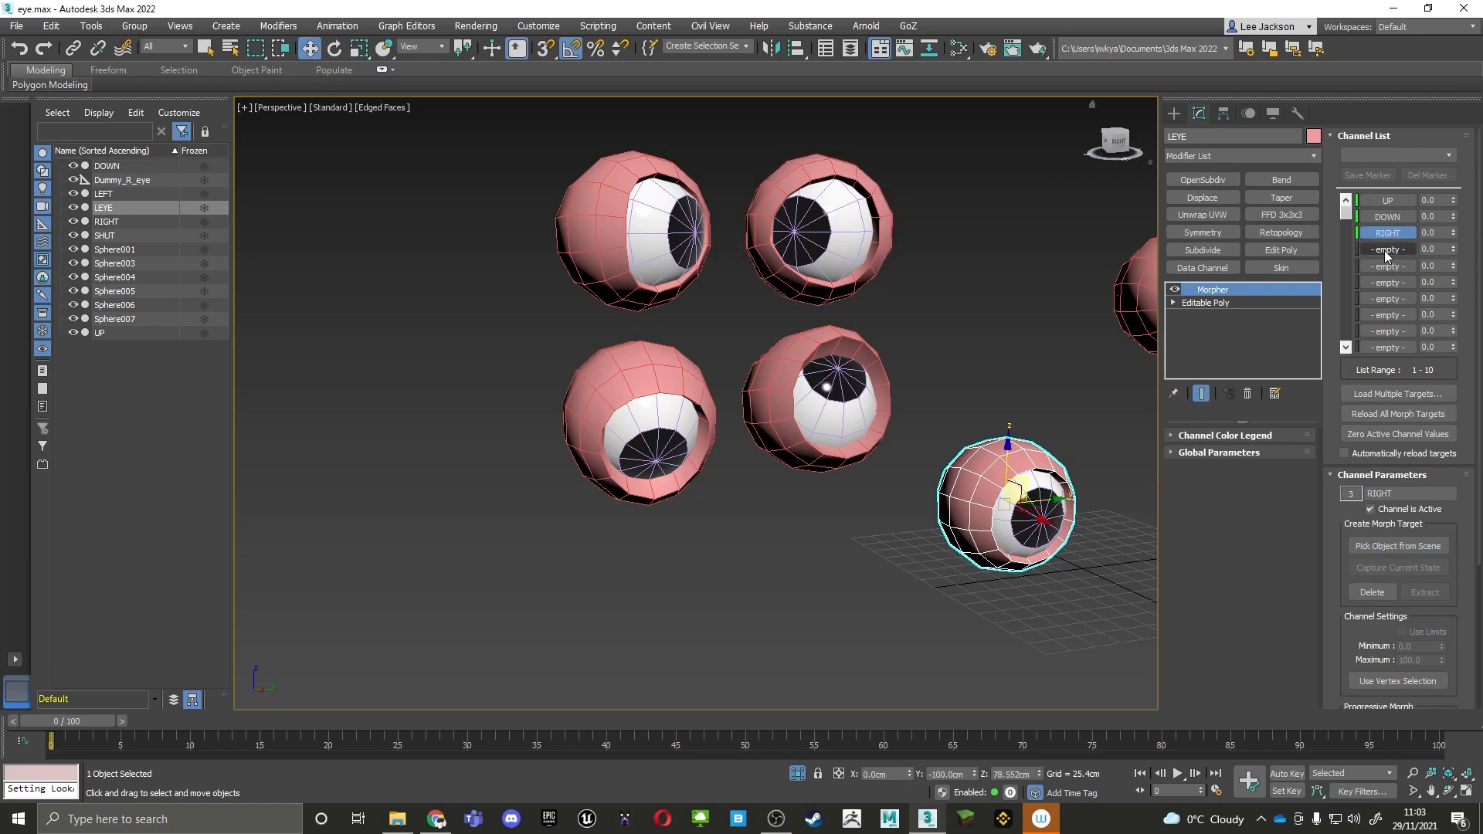
Assign the LEFT eyelid from the scene as the target of the fourth Morpher channel
{"action": "left_click", "coordinate": [1388, 249]}
{"action": "left_click", "coordinate": [1398, 546]}
{"action": "left_click", "coordinate": [687, 177]}
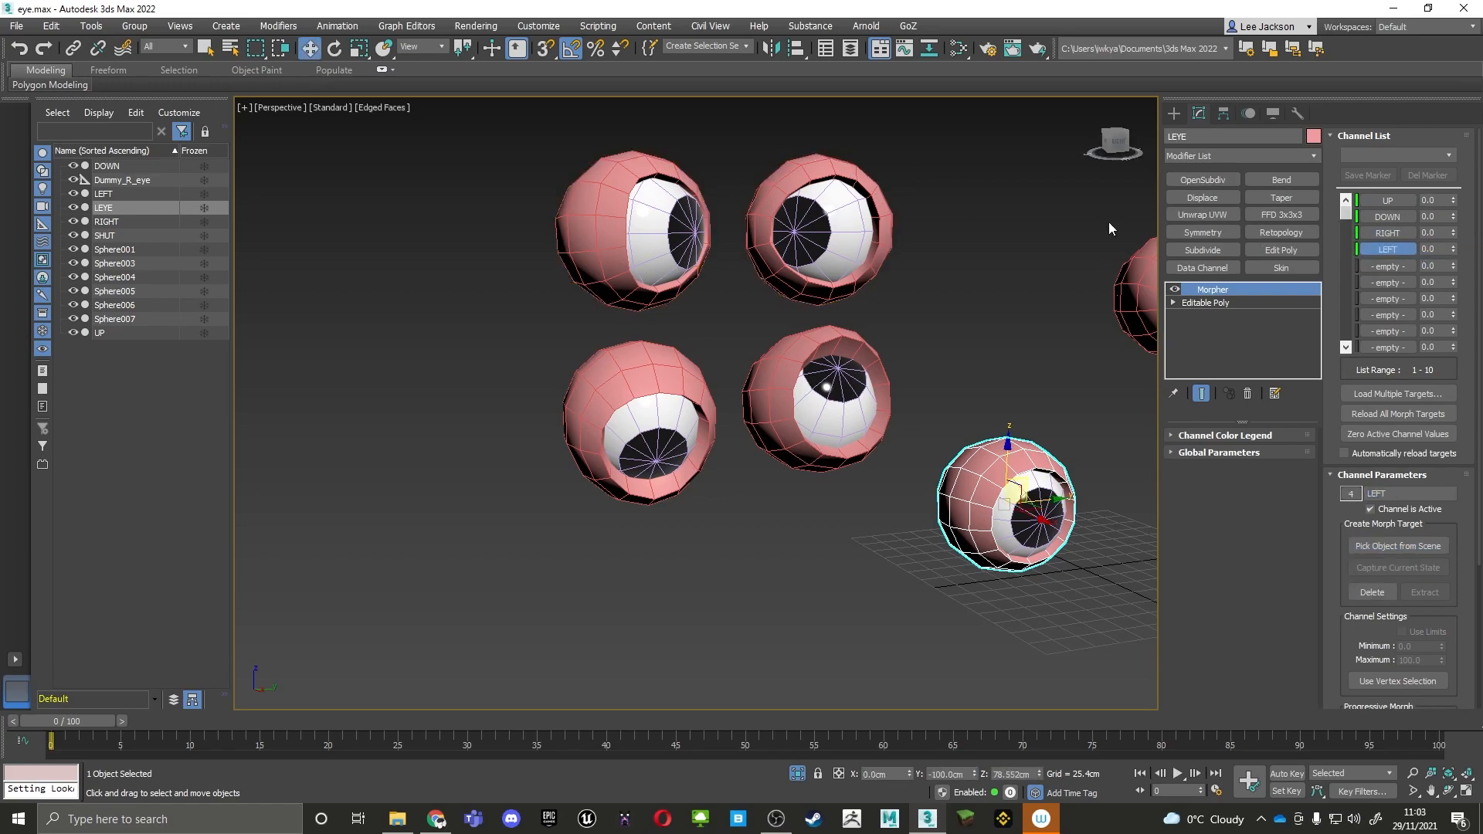
Hide the UP, DOWN, LEFT and RIGHT target eyelids together with their eyeball spheres
{"action": "middle_click_drag", "start_coordinate": [1142, 221], "coordinate": [781, 192]}
{"action": "scroll", "coordinate": [718, 290], "scroll_direction": "down", "scroll_amount": 5}
{"action": "left_click_drag", "start_coordinate": [507, 160], "coordinate": [685, 348]}
{"action": "right_click", "coordinate": [716, 285]}
{"action": "left_click", "coordinate": [748, 230]}
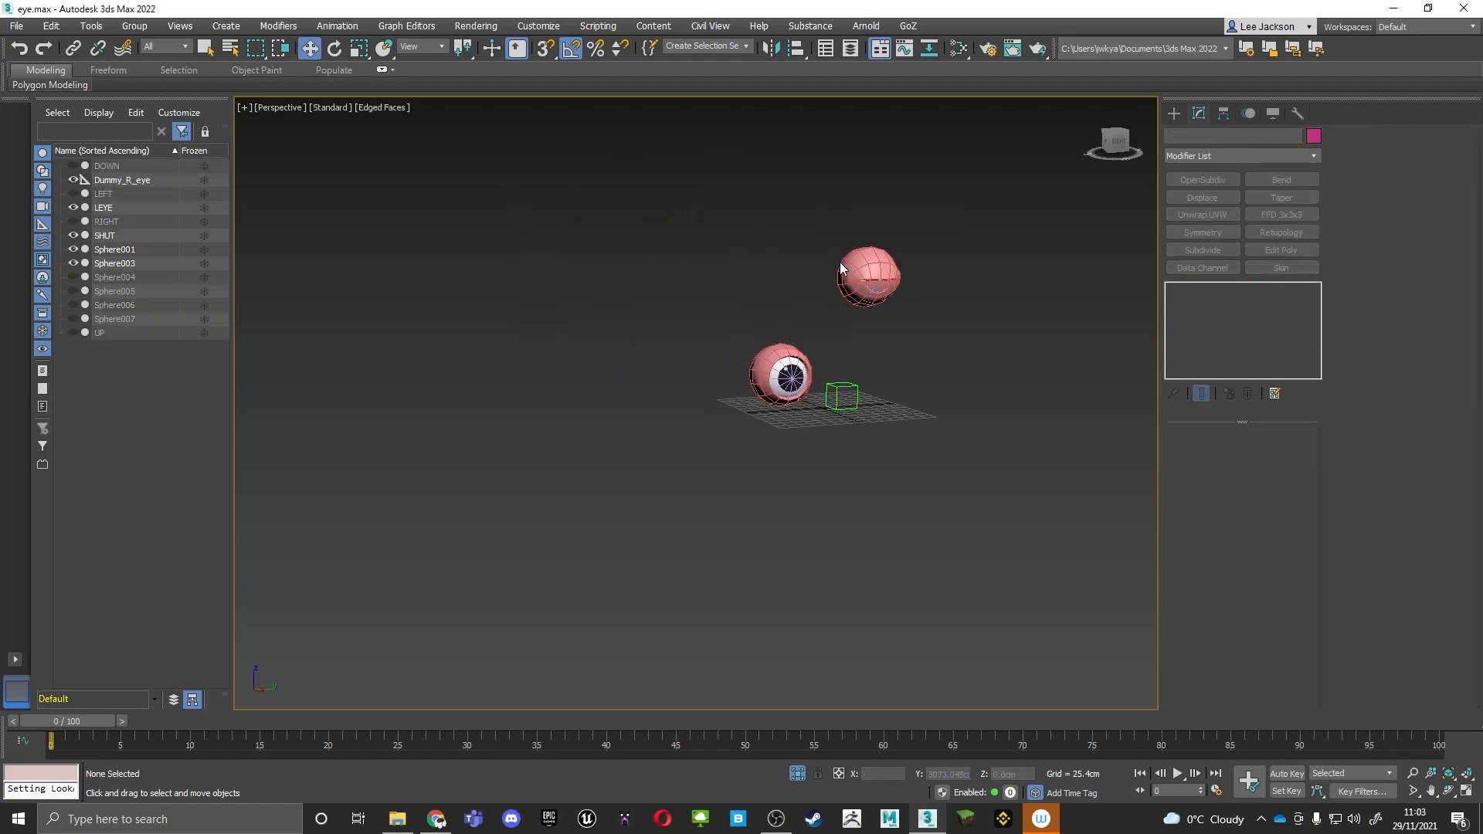
Assign the closed SHUT eyelid as the target of the fifth Morpher channel on LEYE
{"action": "scroll", "coordinate": [839, 265], "scroll_direction": "up", "scroll_amount": 5}
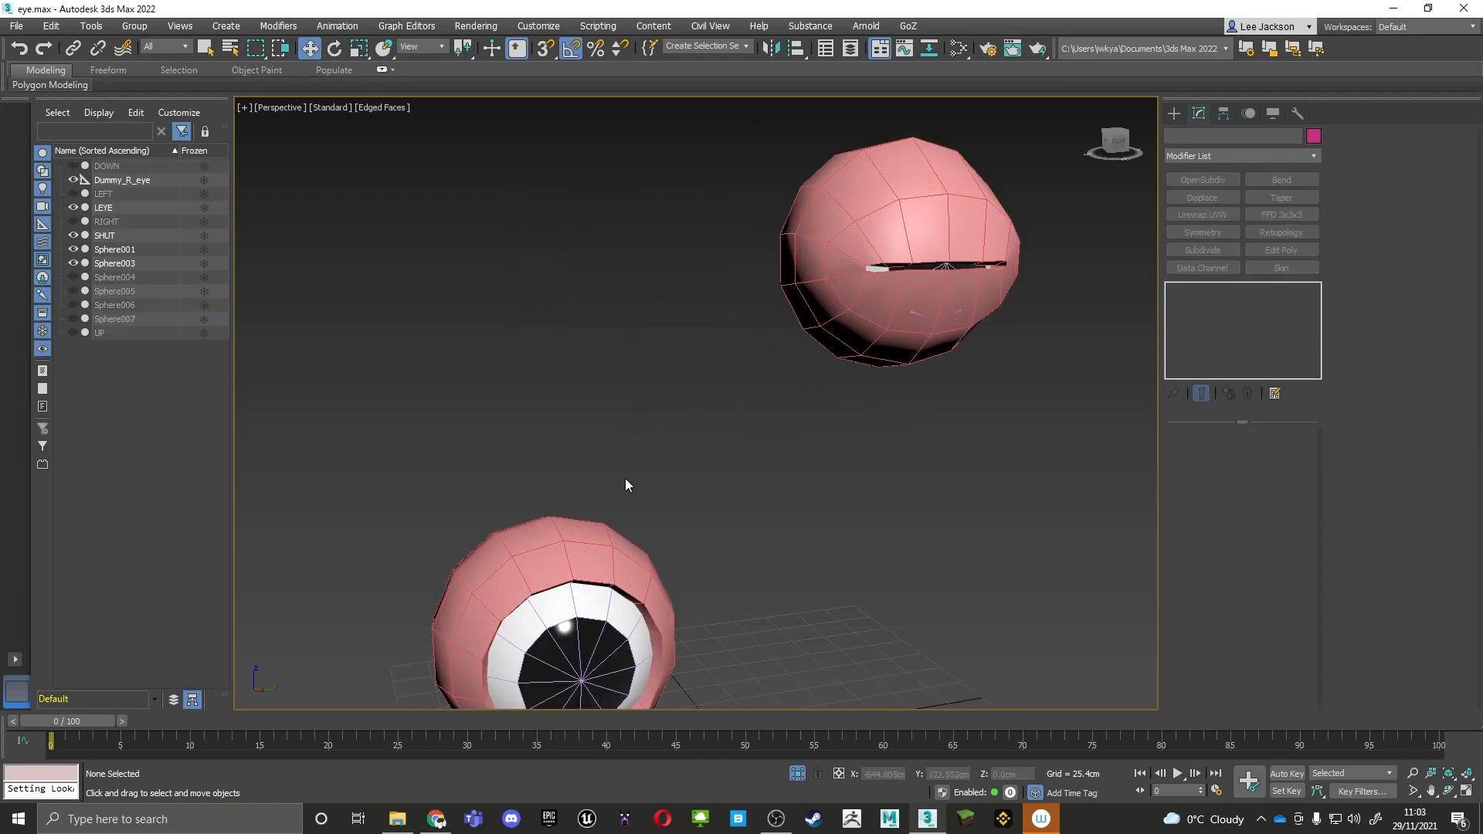
{"action": "left_click", "coordinate": [600, 532]}
{"action": "right_click", "coordinate": [1397, 269]}
{"action": "left_click", "coordinate": [1402, 275]}
{"action": "left_click", "coordinate": [952, 201]}
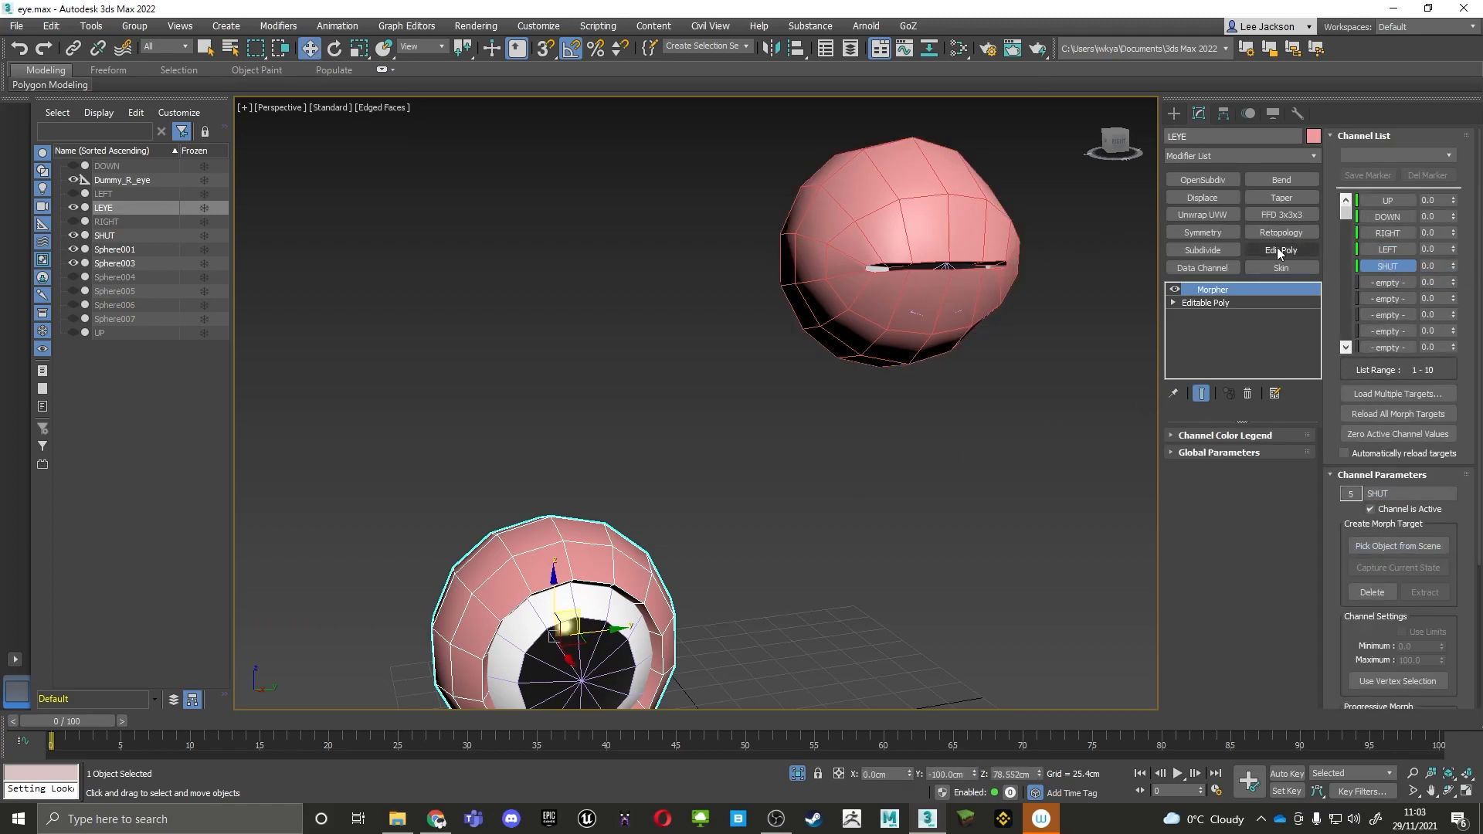
Hide the SHUT target eyelid together with its eyeball, Sphere003
{"action": "scroll", "coordinate": [806, 198], "scroll_direction": "down", "scroll_amount": 3}
{"action": "left_click_drag", "start_coordinate": [806, 197], "coordinate": [929, 348]}
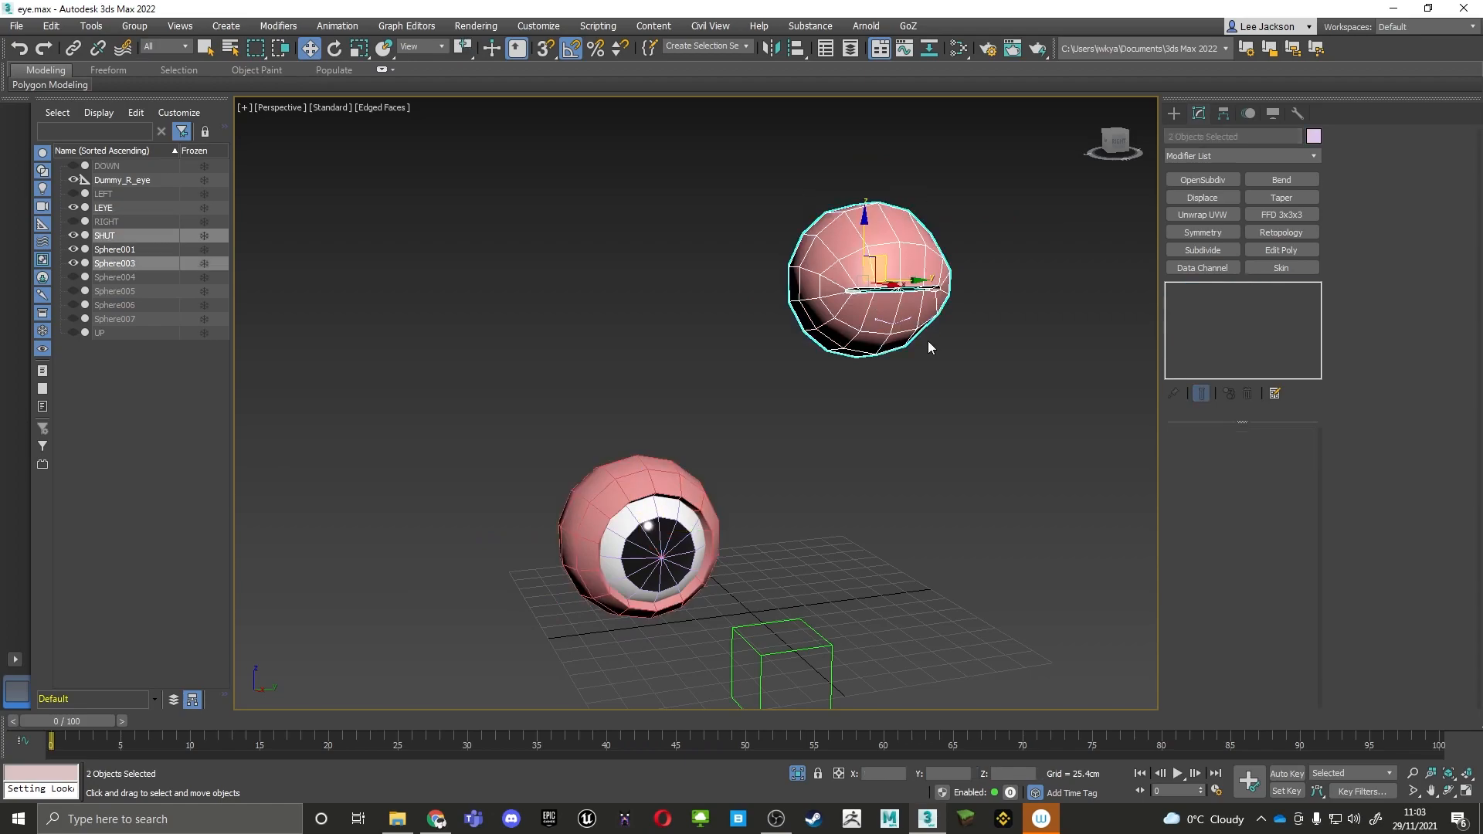
{"action": "right_click", "coordinate": [896, 264]}
{"action": "left_click", "coordinate": [938, 203]}
{"action": "scroll", "coordinate": [719, 460], "scroll_direction": "up", "scroll_amount": 5}
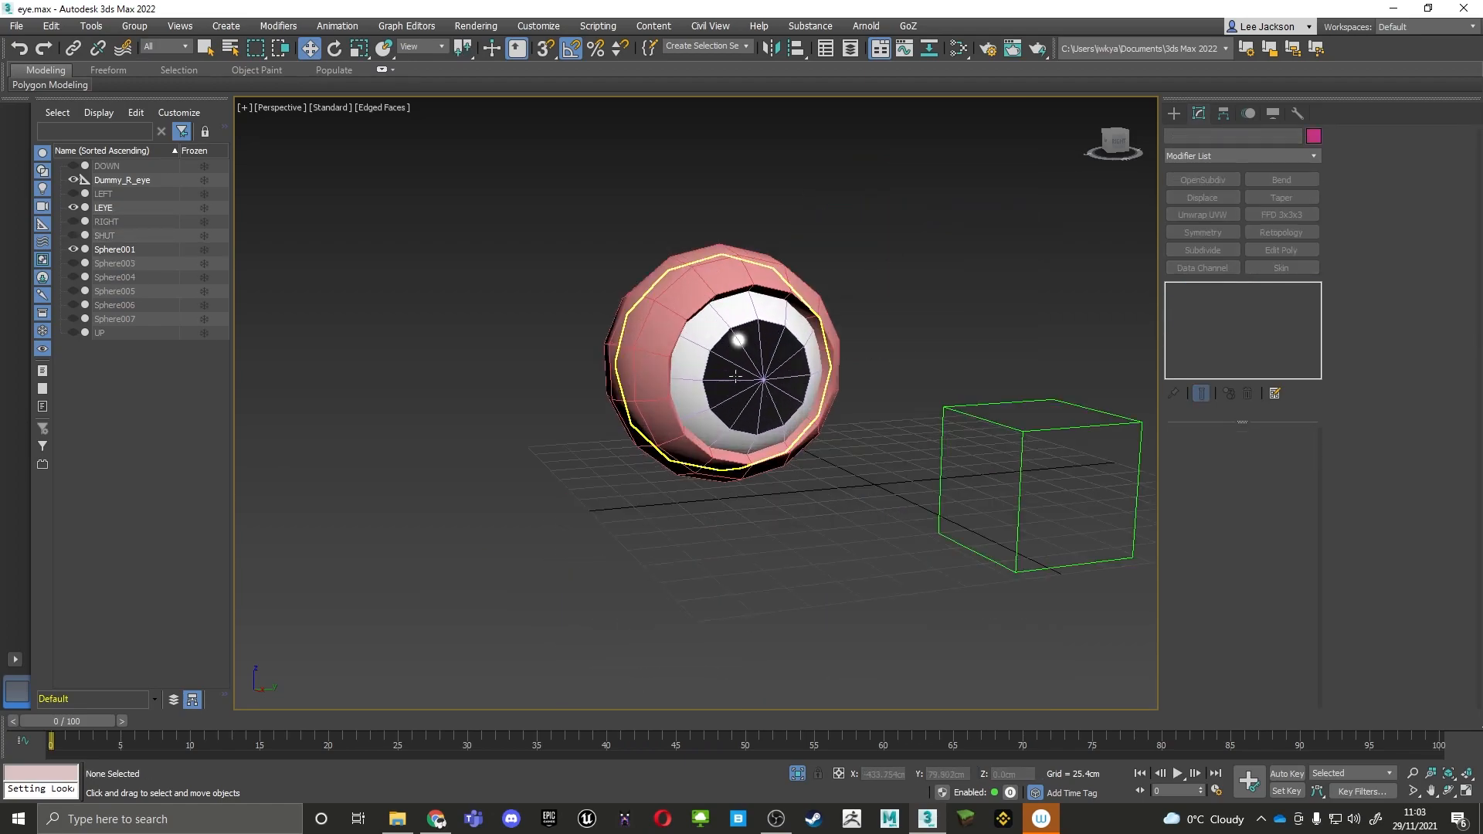
Examine the remaining eye and the green Dummy_R_eye control box in front of it
{"action": "middle_click_drag", "start_coordinate": [690, 365], "coordinate": [904, 467], "text": "alt"}
{"action": "left_click", "coordinate": [900, 460]}
{"action": "right_click", "coordinate": [880, 409]}
{"action": "left_click", "coordinate": [892, 422]}
{"action": "middle_click_drag", "start_coordinate": [910, 404], "coordinate": [827, 403]}
{"action": "middle_click_drag", "start_coordinate": [826, 402], "coordinate": [907, 452], "text": "alt"}
{"action": "left_click_drag", "start_coordinate": [907, 452], "coordinate": [961, 545]}
{"action": "middle_click_drag", "start_coordinate": [730, 421], "coordinate": [699, 386], "text": "alt"}
Preview the UP and SHUT morph channels on the LEYE eyelid, leaving both values at 0
{"action": "left_click", "coordinate": [696, 370]}
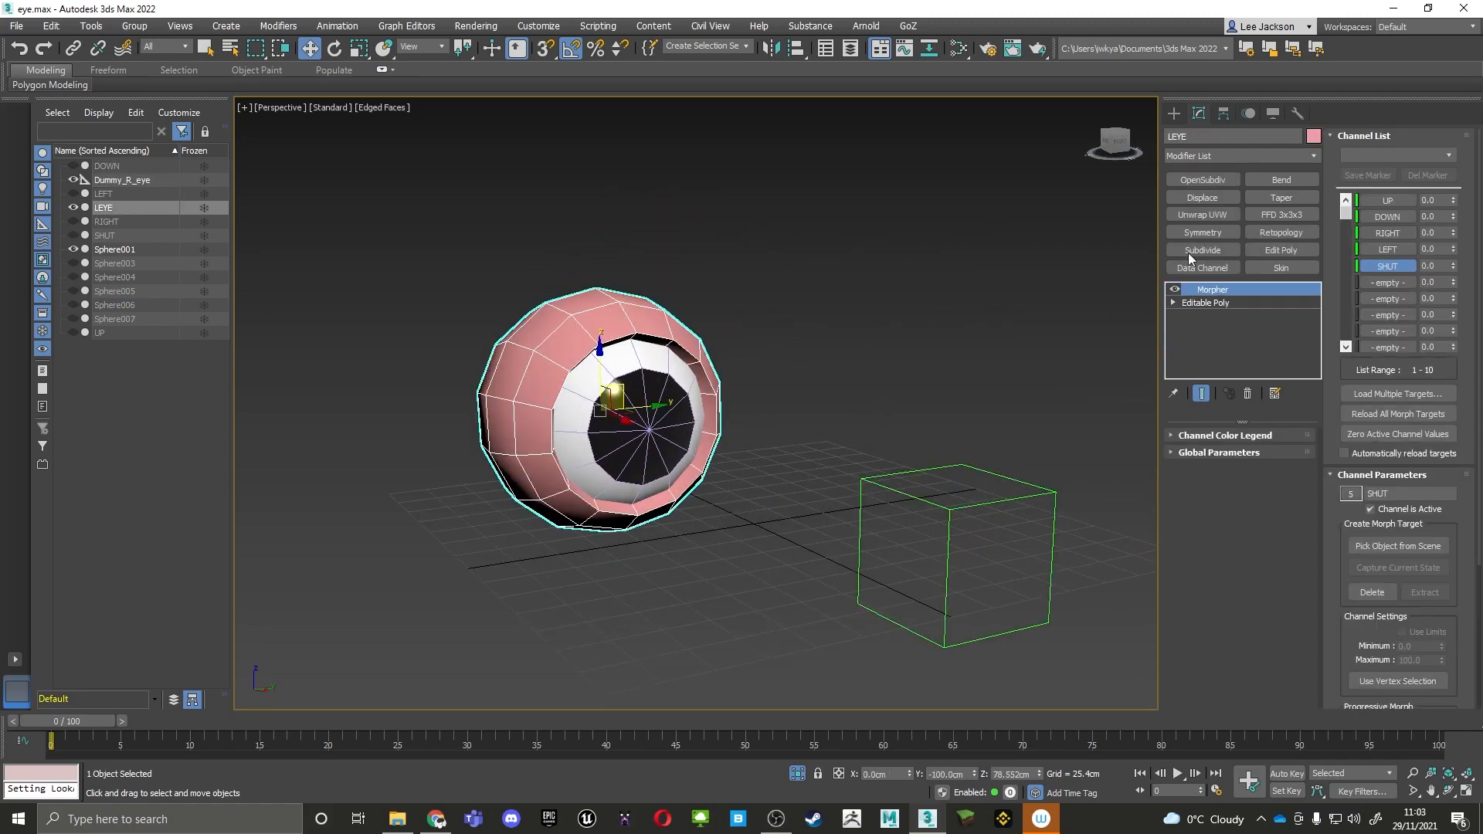
{"action": "left_click_drag", "start_coordinate": [1455, 202], "coordinate": [1441, 123]}
{"action": "mouse_move", "coordinate": [1453, 268]}
{"action": "left_mouse_down"}
{"action": "mouse_move", "coordinate": [1440, 155]}
{"action": "mouse_move", "coordinate": [1441, 282]}
{"action": "left_mouse_up"}
{"action": "middle_click_drag", "start_coordinate": [958, 354], "coordinate": [882, 368]}
{"action": "scroll", "coordinate": [885, 374], "scroll_direction": "down", "scroll_amount": 3}
{"action": "middle_click_drag", "start_coordinate": [736, 383], "coordinate": [776, 378]}
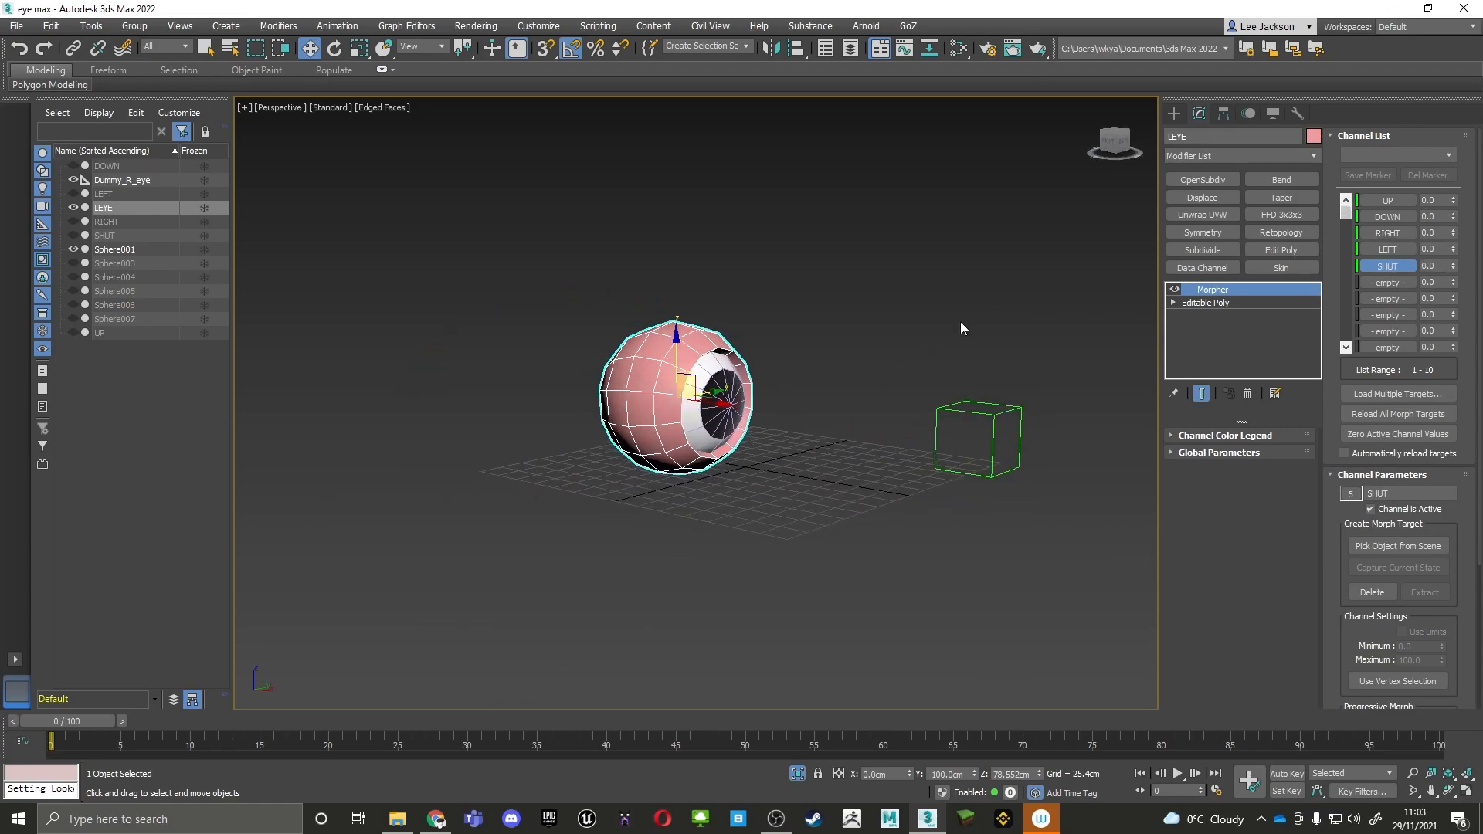
{"action": "middle_click_drag", "start_coordinate": [1000, 328], "coordinate": [963, 395]}
{"action": "left_click_drag", "start_coordinate": [861, 502], "coordinate": [856, 510]}
{"action": "mouse_move", "coordinate": [887, 420]}
{"action": "middle_mouse_down", "text": "alt"}
{"action": "mouse_move", "coordinate": [960, 413]}
{"action": "mouse_move", "coordinate": [888, 422]}
{"action": "middle_mouse_up", "text": "alt"}
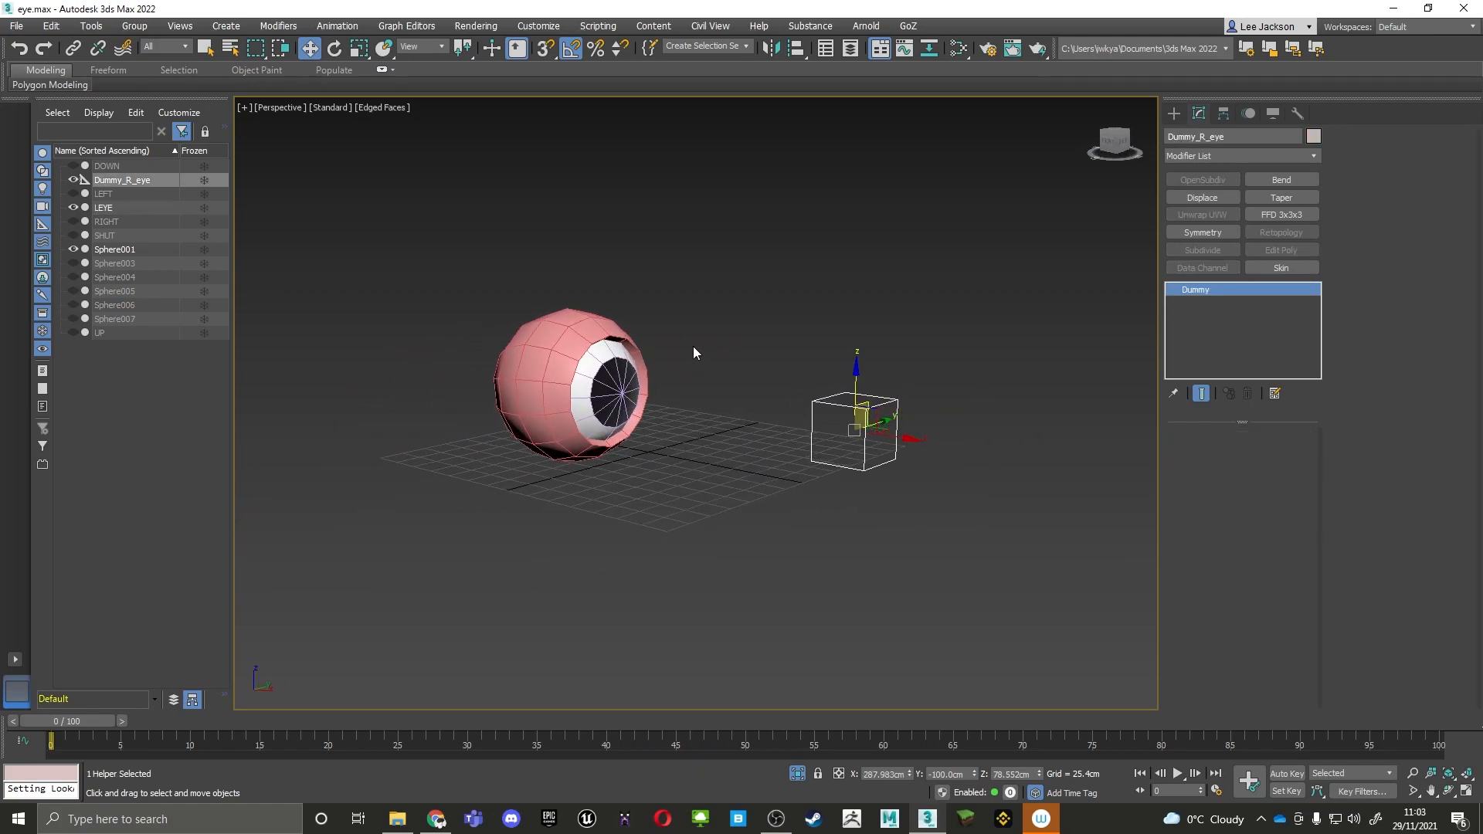
{"action": "mouse_move", "coordinate": [621, 386]}
{"action": "middle_mouse_down"}
{"action": "mouse_move", "coordinate": [746, 391]}
{"action": "mouse_move", "coordinate": [637, 396]}
{"action": "middle_mouse_up"}
{"action": "left_click", "coordinate": [763, 353]}
{"action": "scroll", "coordinate": [698, 390], "scroll_direction": "up", "scroll_amount": 3}
Apply a LookAt constraint to the eyeball Sphere001 with the Dummy_R_eye control box as its target
{"action": "left_click", "coordinate": [568, 392]}
{"action": "middle_click_drag", "start_coordinate": [730, 328], "coordinate": [701, 357]}
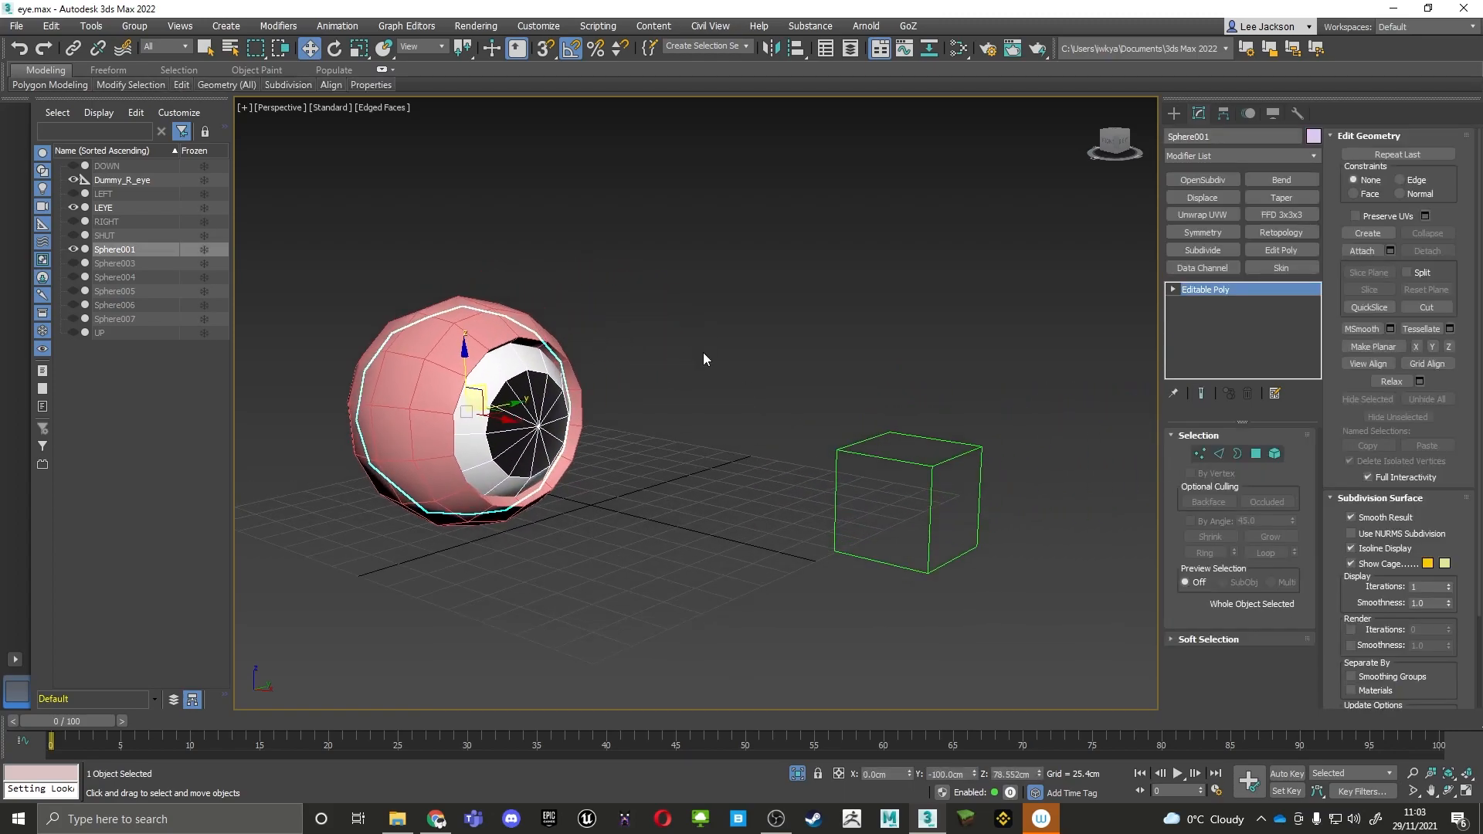
{"action": "middle_click_drag", "start_coordinate": [638, 397], "coordinate": [662, 391]}
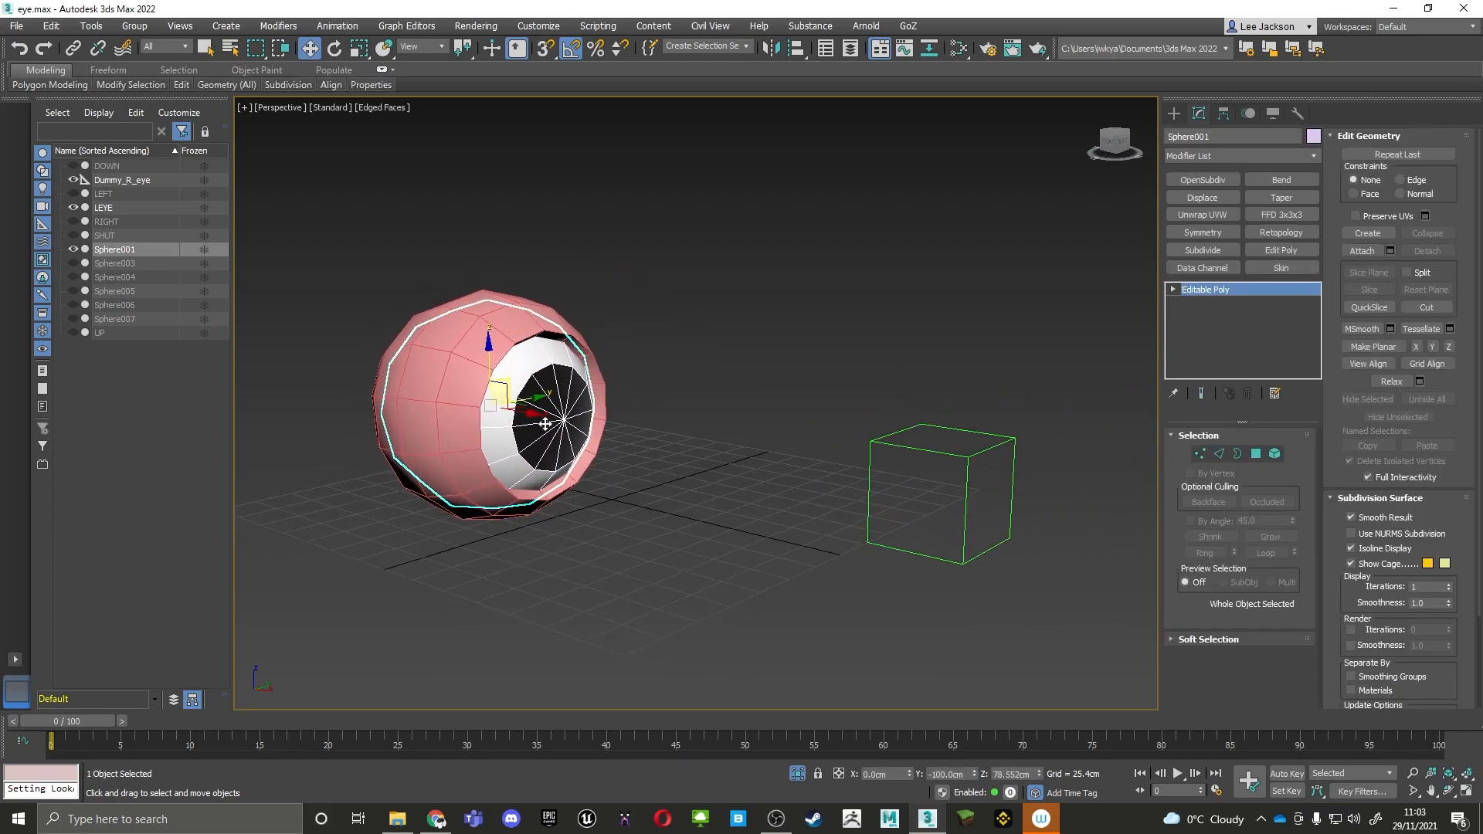
{"action": "left_click", "coordinate": [338, 25]}
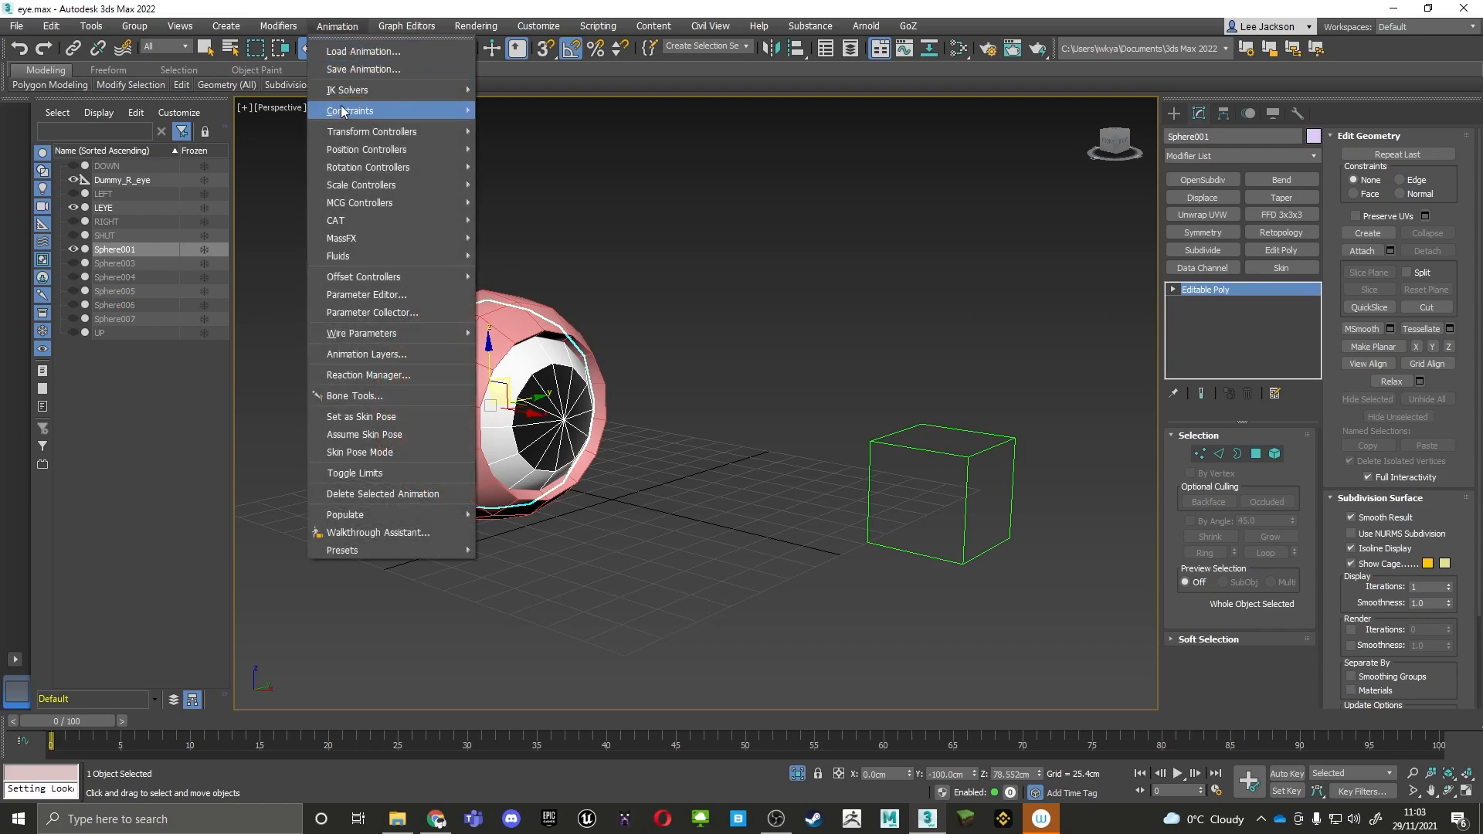
{"action": "mouse_move", "coordinate": [350, 110]}
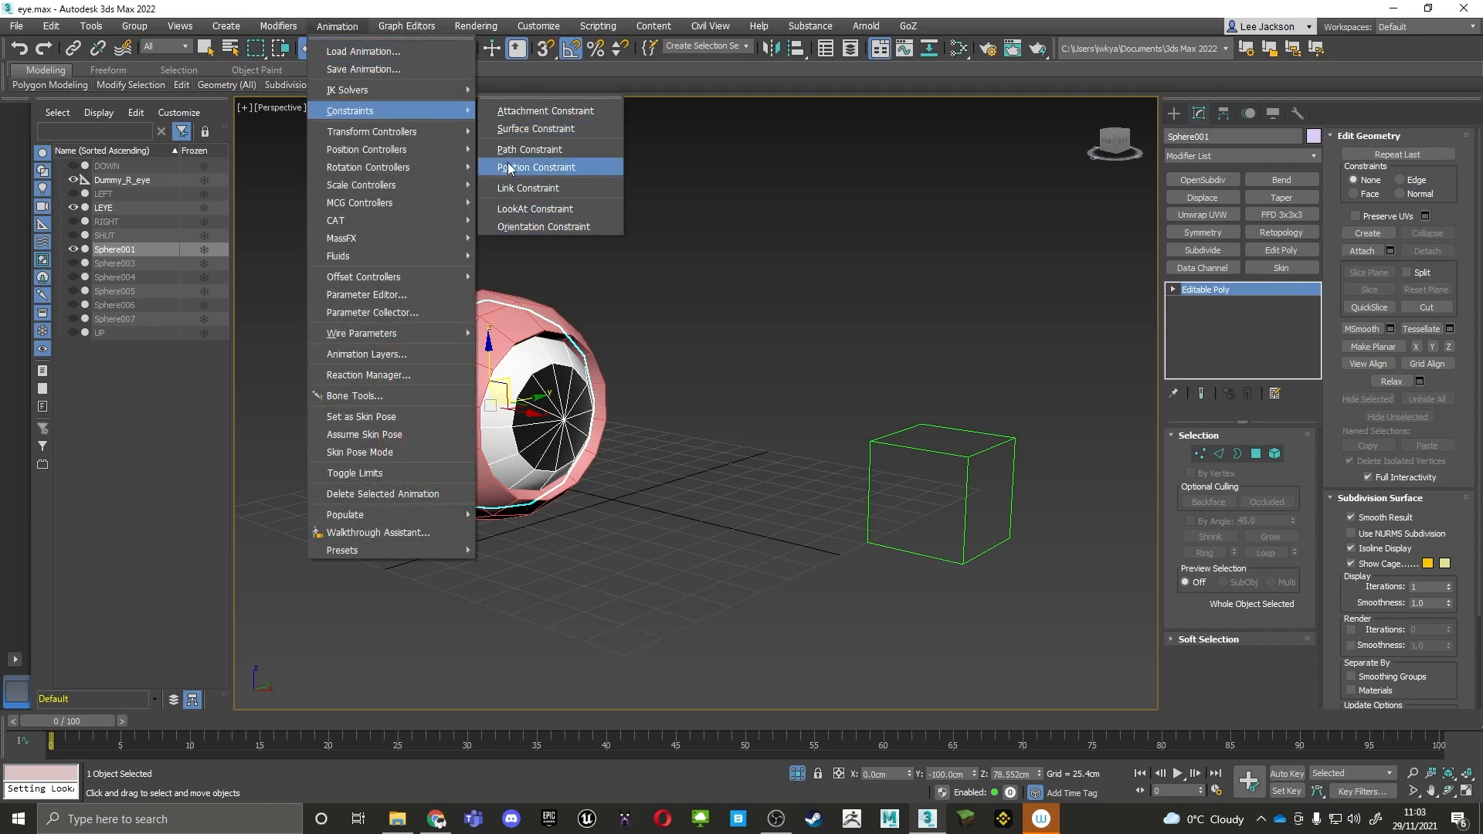
{"action": "left_click", "coordinate": [530, 211]}
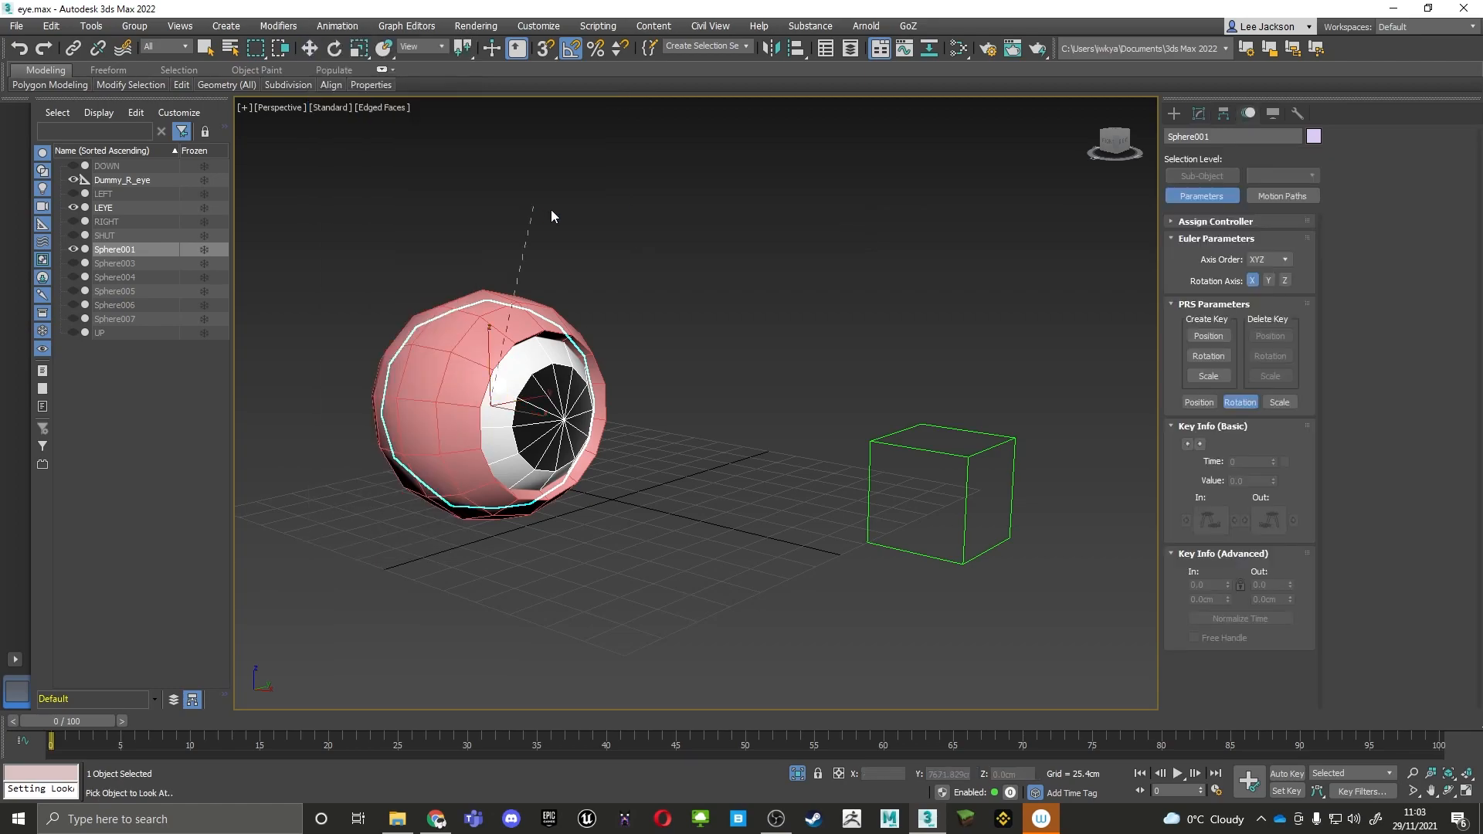
{"action": "left_click", "coordinate": [908, 448]}
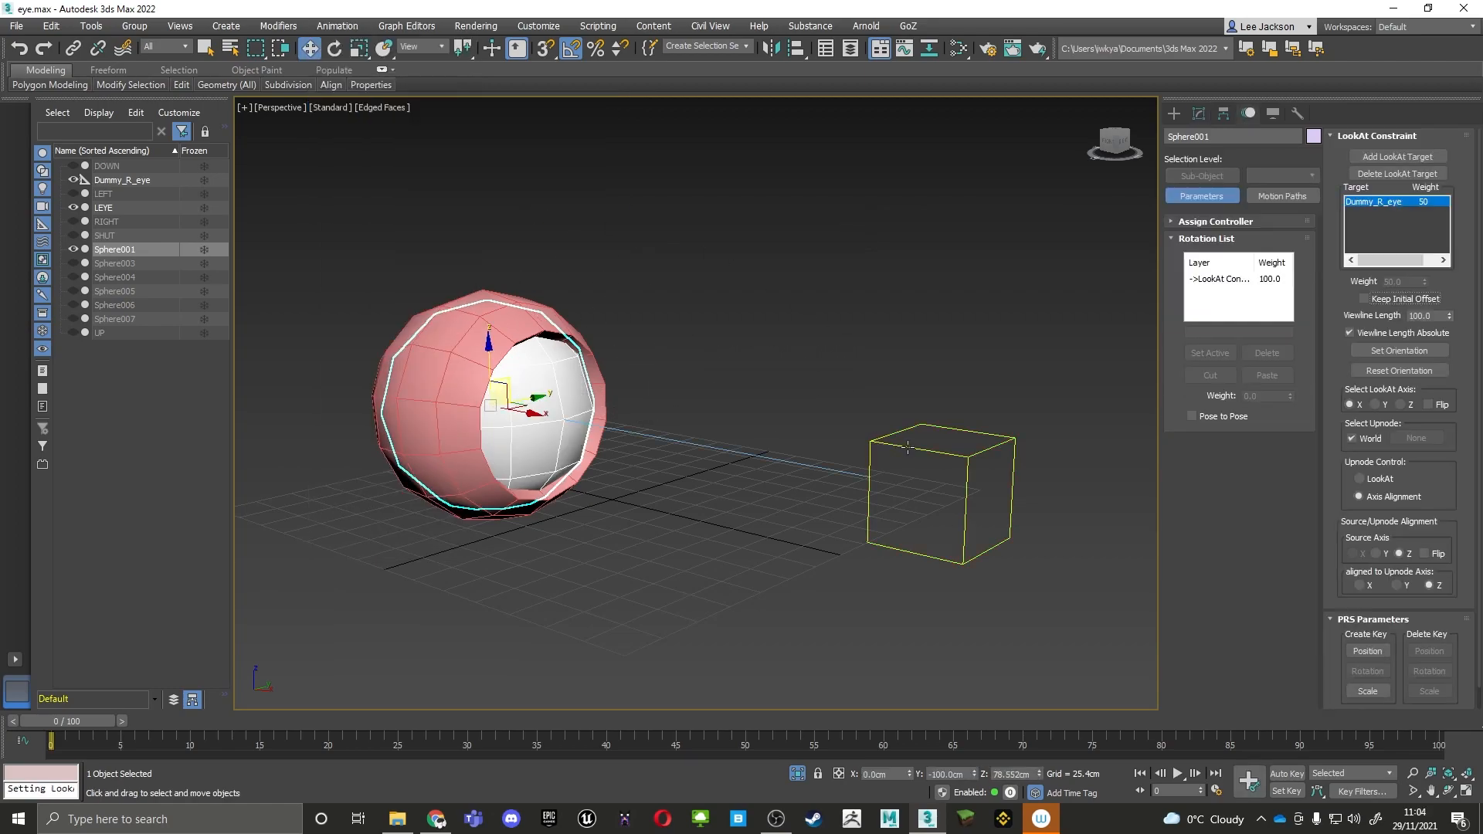
Turn on Keep Initial Offset for the eyeball's LookAt constraint
{"action": "middle_click_drag", "start_coordinate": [649, 375], "coordinate": [672, 351]}
{"action": "right_click", "coordinate": [655, 360]}
{"action": "left_click", "coordinate": [671, 374]}
{"action": "middle_click_drag", "start_coordinate": [705, 354], "coordinate": [663, 310], "text": "alt"}
{"action": "middle_click_drag", "start_coordinate": [997, 354], "coordinate": [1006, 344], "text": "alt"}
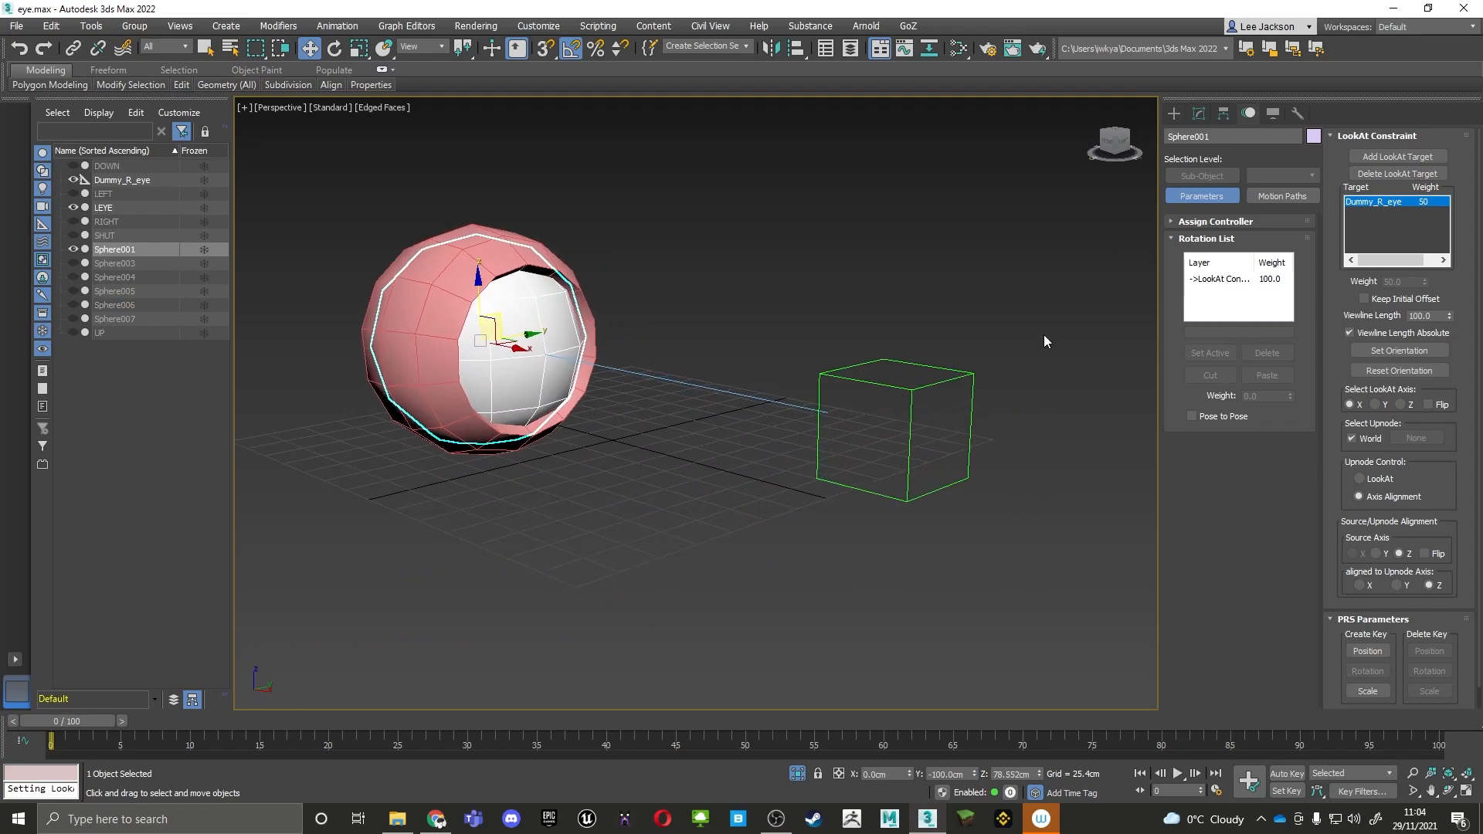
{"action": "left_click", "coordinate": [1366, 300]}
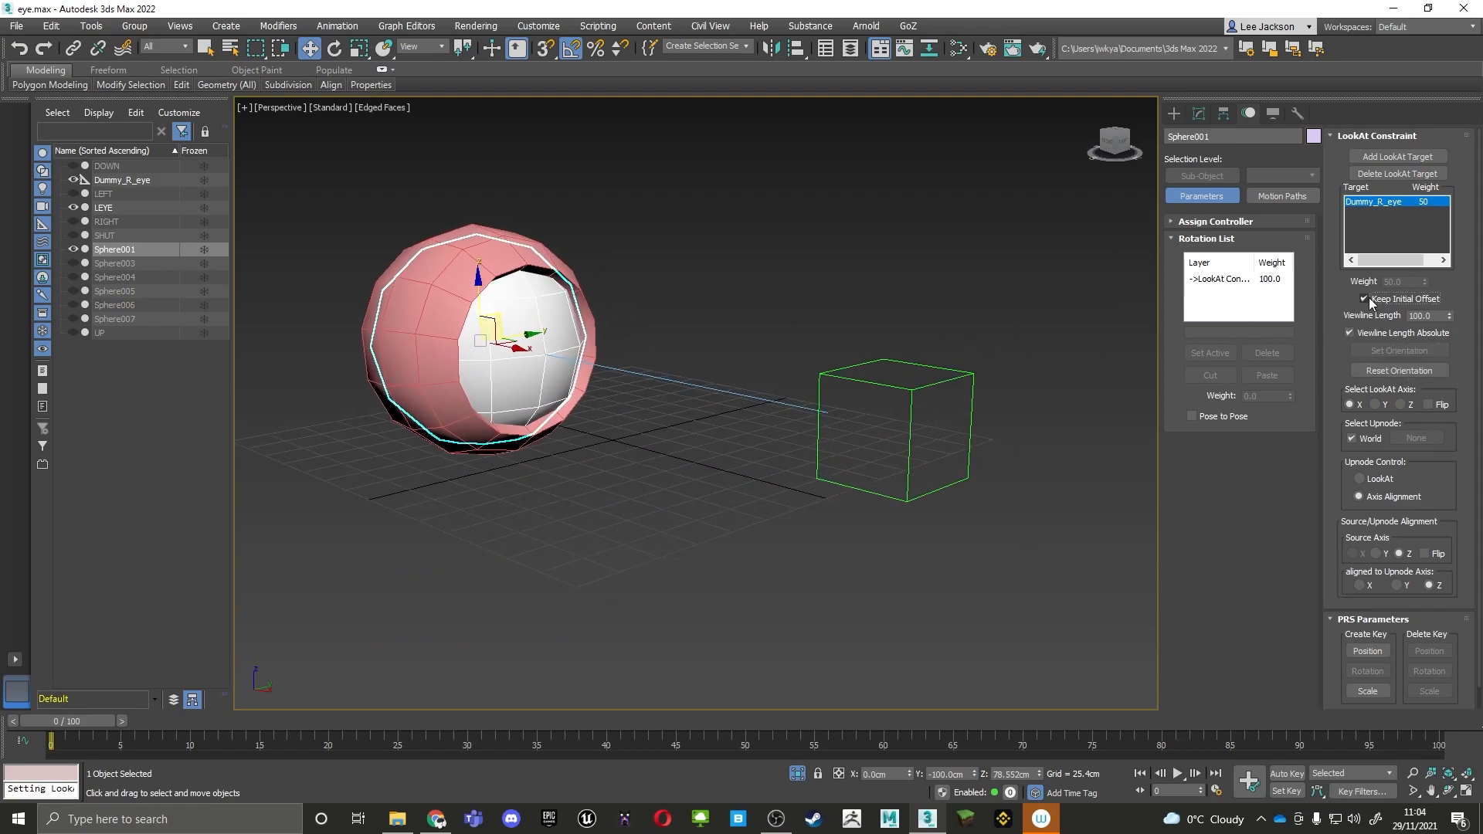
Set the LookAt axis to Z, the source axis to Z and the upnode alignment axis to Y for the eyeball's constraint
{"action": "left_click", "coordinate": [1377, 553]}
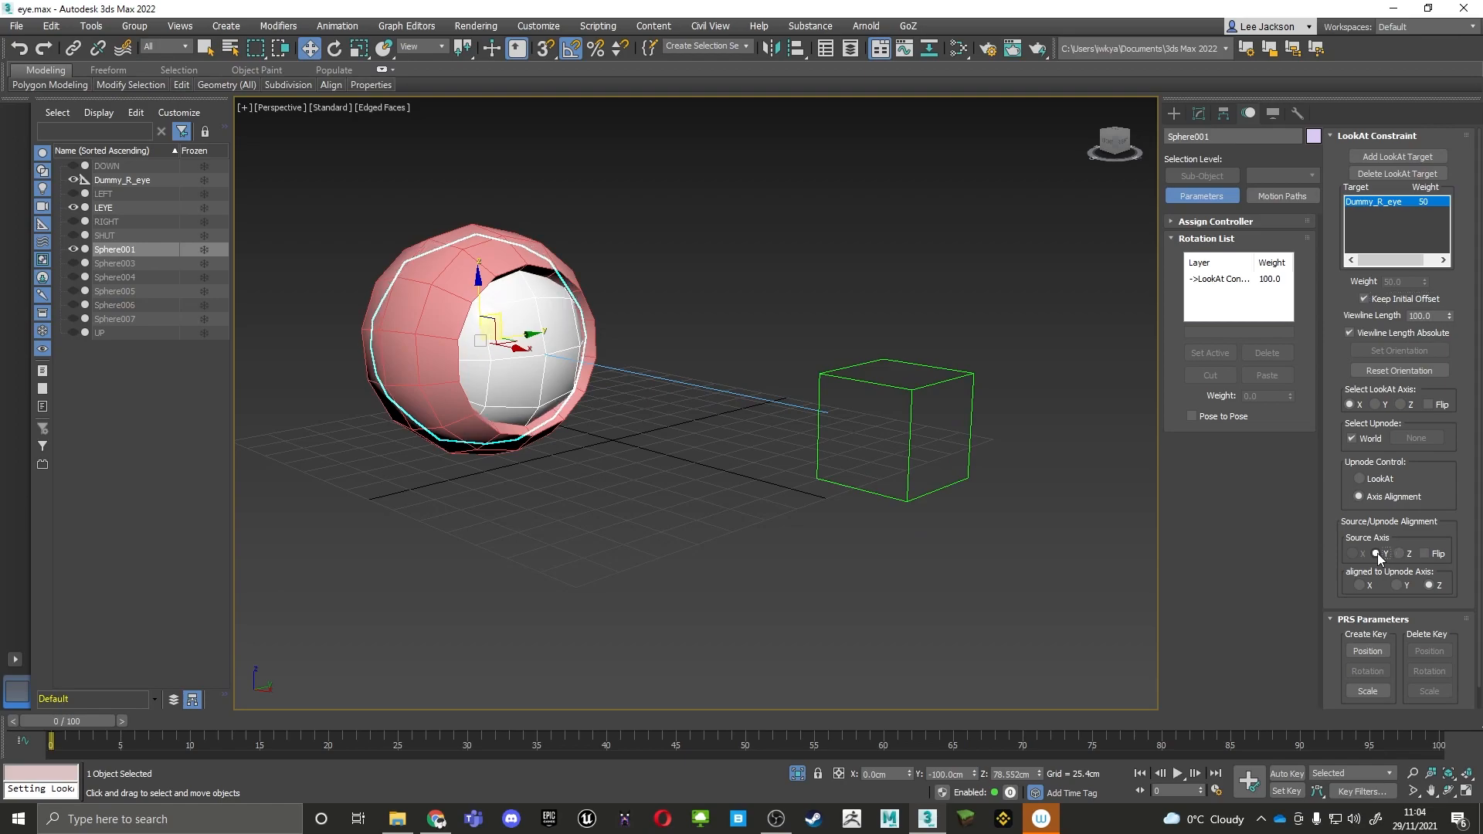
{"action": "left_click", "coordinate": [1400, 553]}
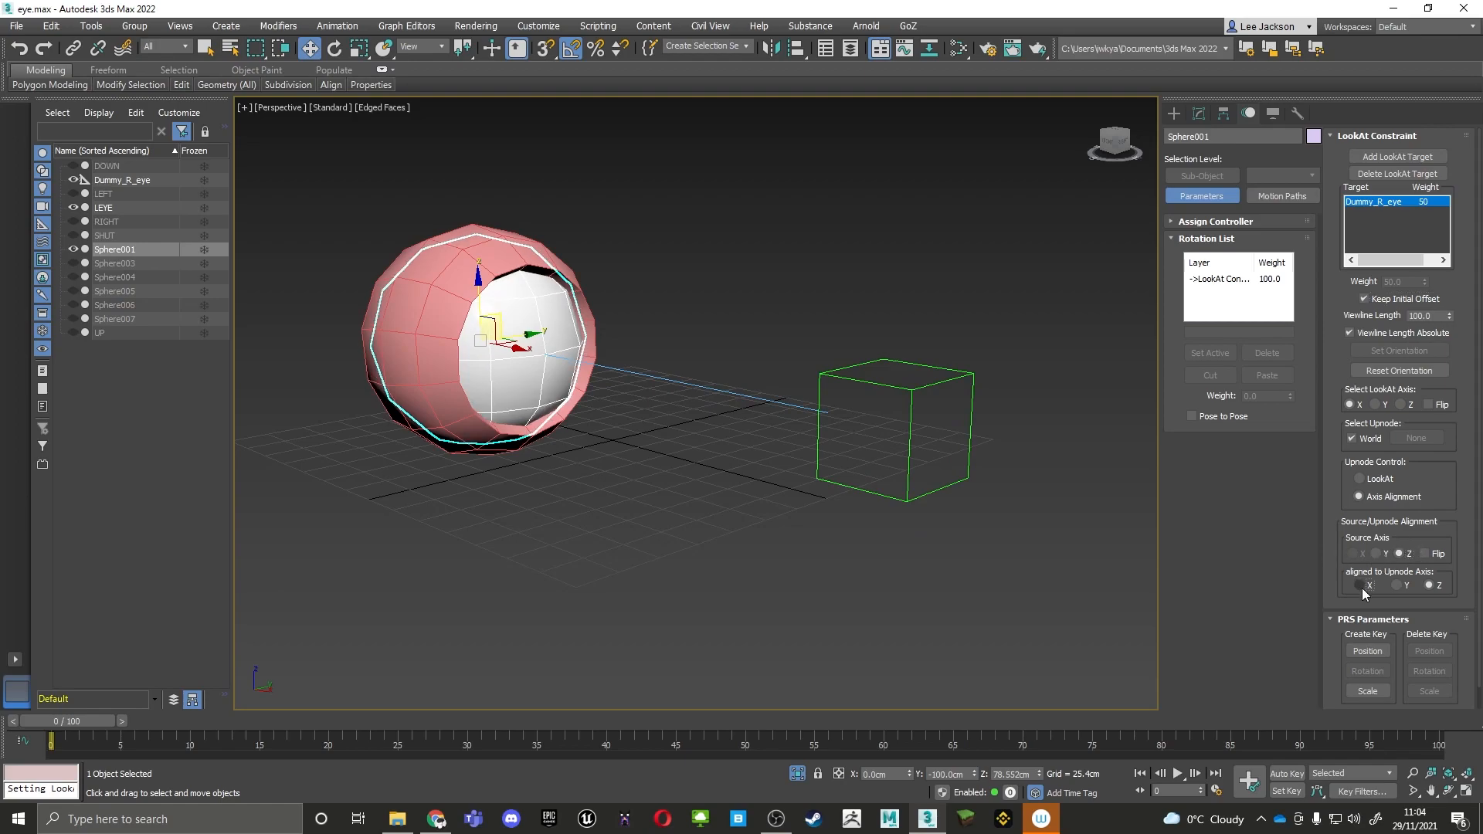
{"action": "left_click", "coordinate": [1398, 585]}
{"action": "left_click", "coordinate": [1431, 586]}
{"action": "left_click", "coordinate": [1398, 586]}
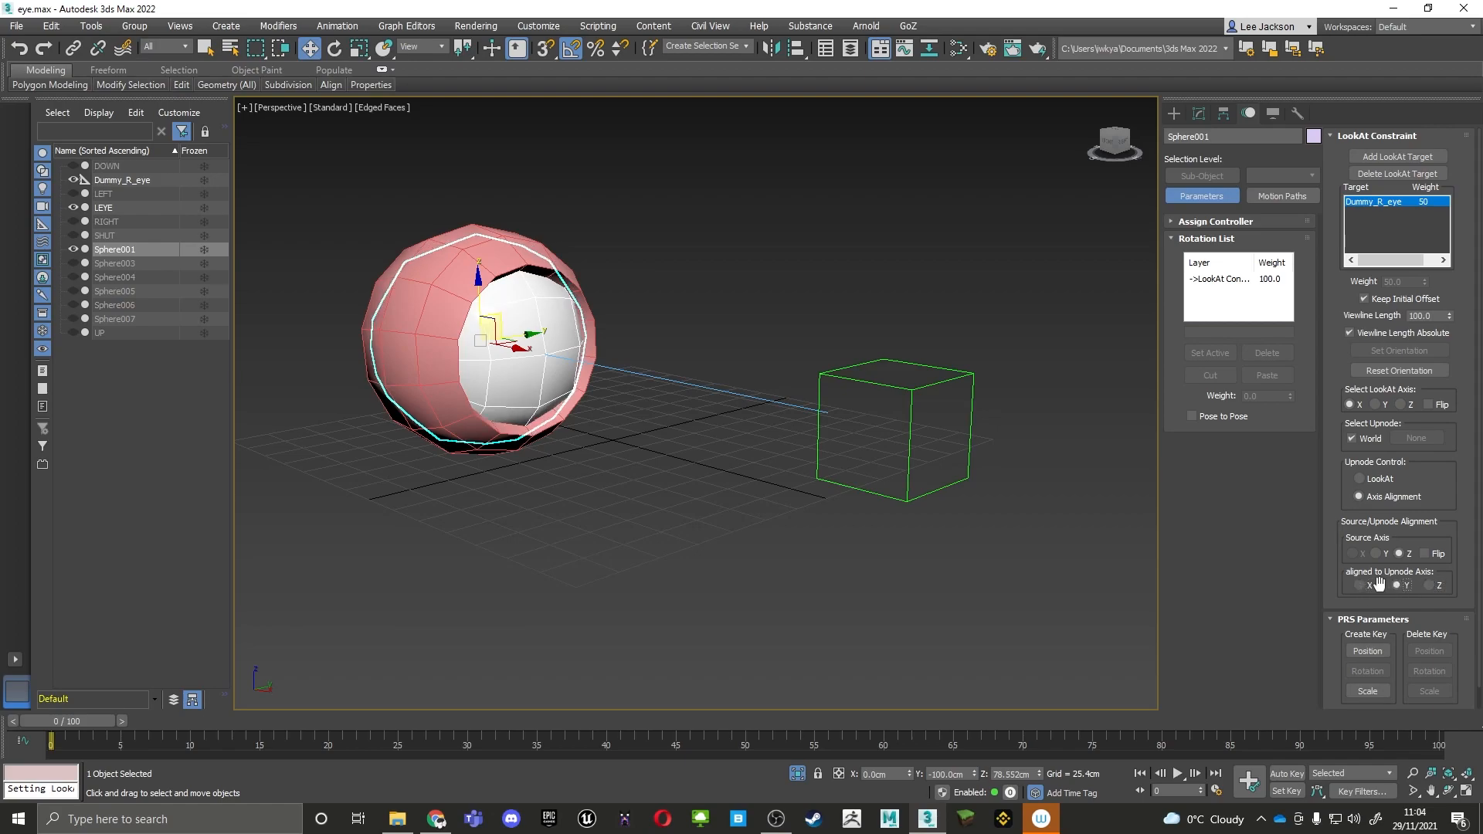
{"action": "left_click", "coordinate": [1402, 405]}
Select Dummy_R_eye and test the LookAt constraint by moving the box around, cancelling the move
{"action": "middle_click_drag", "start_coordinate": [821, 368], "coordinate": [776, 397]}
{"action": "left_click_drag", "start_coordinate": [902, 346], "coordinate": [822, 455]}
{"action": "middle_click_drag", "start_coordinate": [823, 456], "coordinate": [800, 467], "text": "alt"}
{"action": "mouse_move", "coordinate": [852, 439]}
{"action": "left_mouse_down"}
{"action": "mouse_move", "coordinate": [864, 422]}
{"action": "mouse_move", "coordinate": [956, 595]}
{"action": "mouse_move", "coordinate": [967, 513]}
{"action": "mouse_move", "coordinate": [934, 553]}
{"action": "mouse_move", "coordinate": [662, 116]}
{"action": "mouse_move", "coordinate": [1130, 481]}
{"action": "mouse_move", "coordinate": [600, 523]}
{"action": "mouse_move", "coordinate": [850, 430]}
{"action": "mouse_move", "coordinate": [856, 358]}
{"action": "mouse_move", "coordinate": [853, 436]}
{"action": "left_mouse_up"}
{"action": "middle_click_drag", "start_coordinate": [903, 401], "coordinate": [892, 353], "text": "alt"}
{"action": "left_click_drag", "start_coordinate": [862, 433], "coordinate": [857, 357]}
{"action": "right_click", "coordinate": [857, 357]}
{"action": "middle_click_drag", "start_coordinate": [873, 367], "coordinate": [837, 373], "text": "alt"}
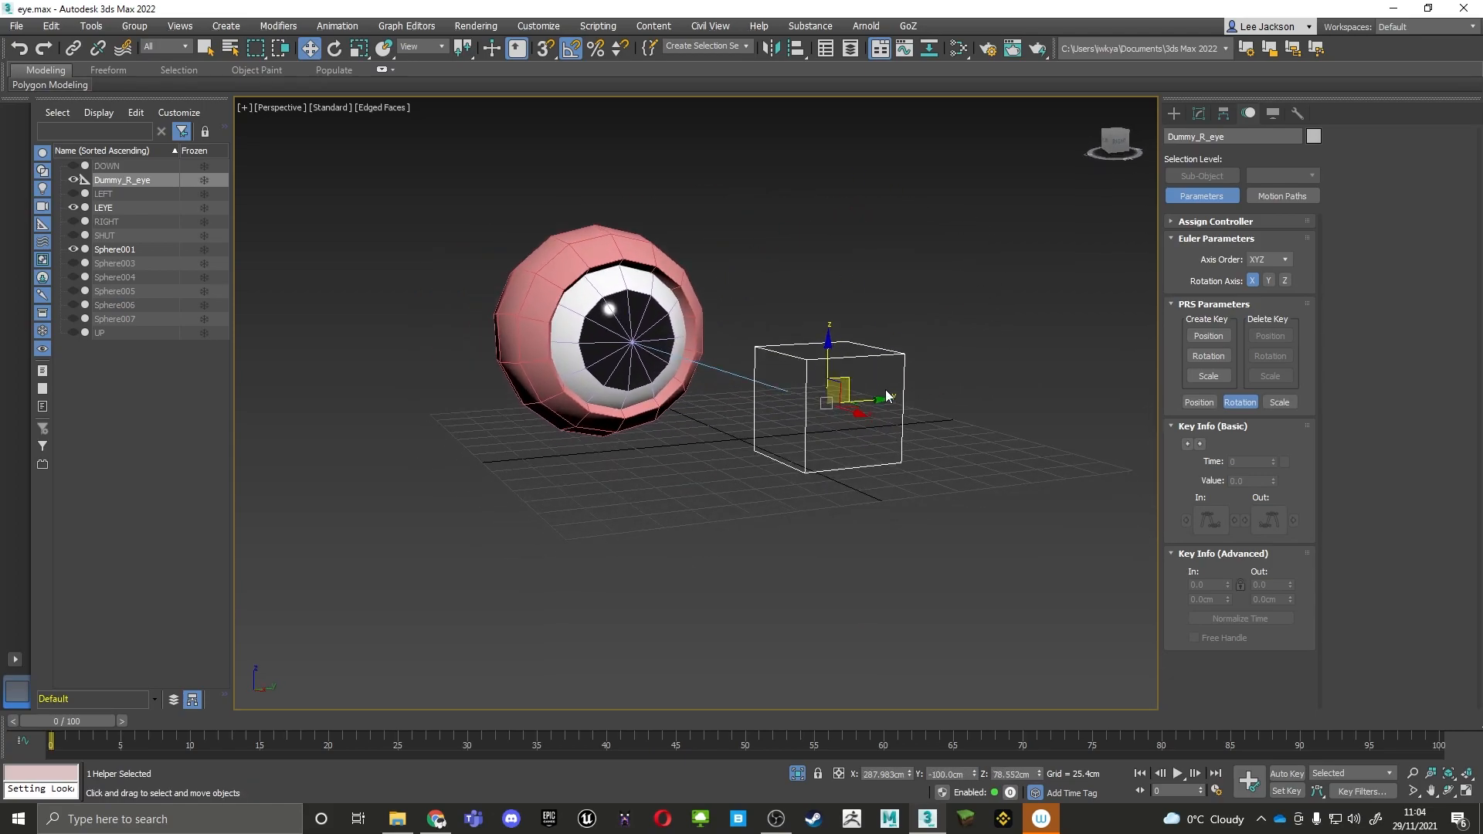
Freeze the transform and rotation of Dummy_R_eye in its starting pose in front of the eye
{"action": "right_click", "coordinate": [828, 367]}
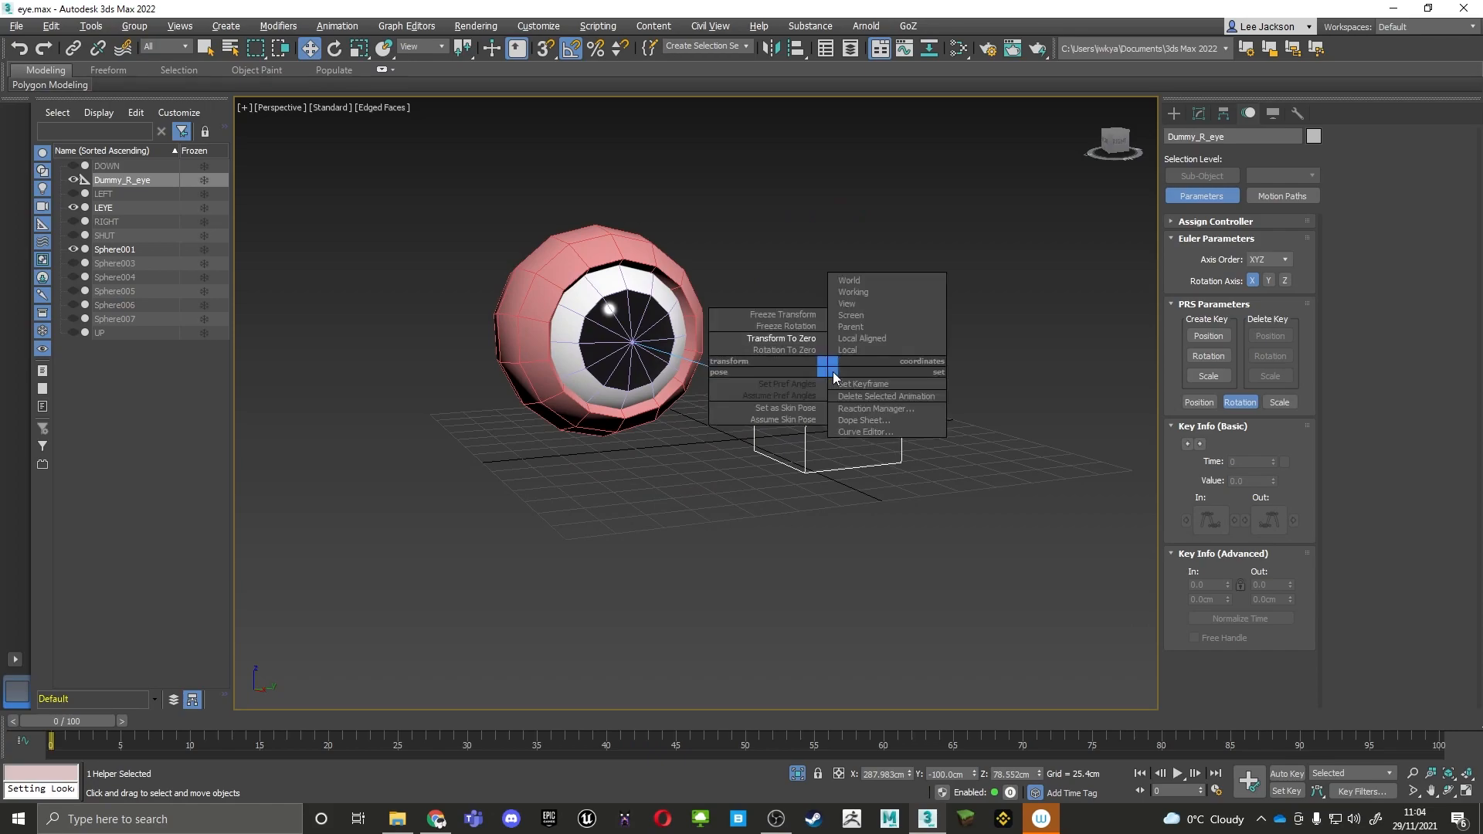
{"action": "left_click", "coordinate": [802, 316]}
{"action": "left_click", "coordinate": [829, 452]}
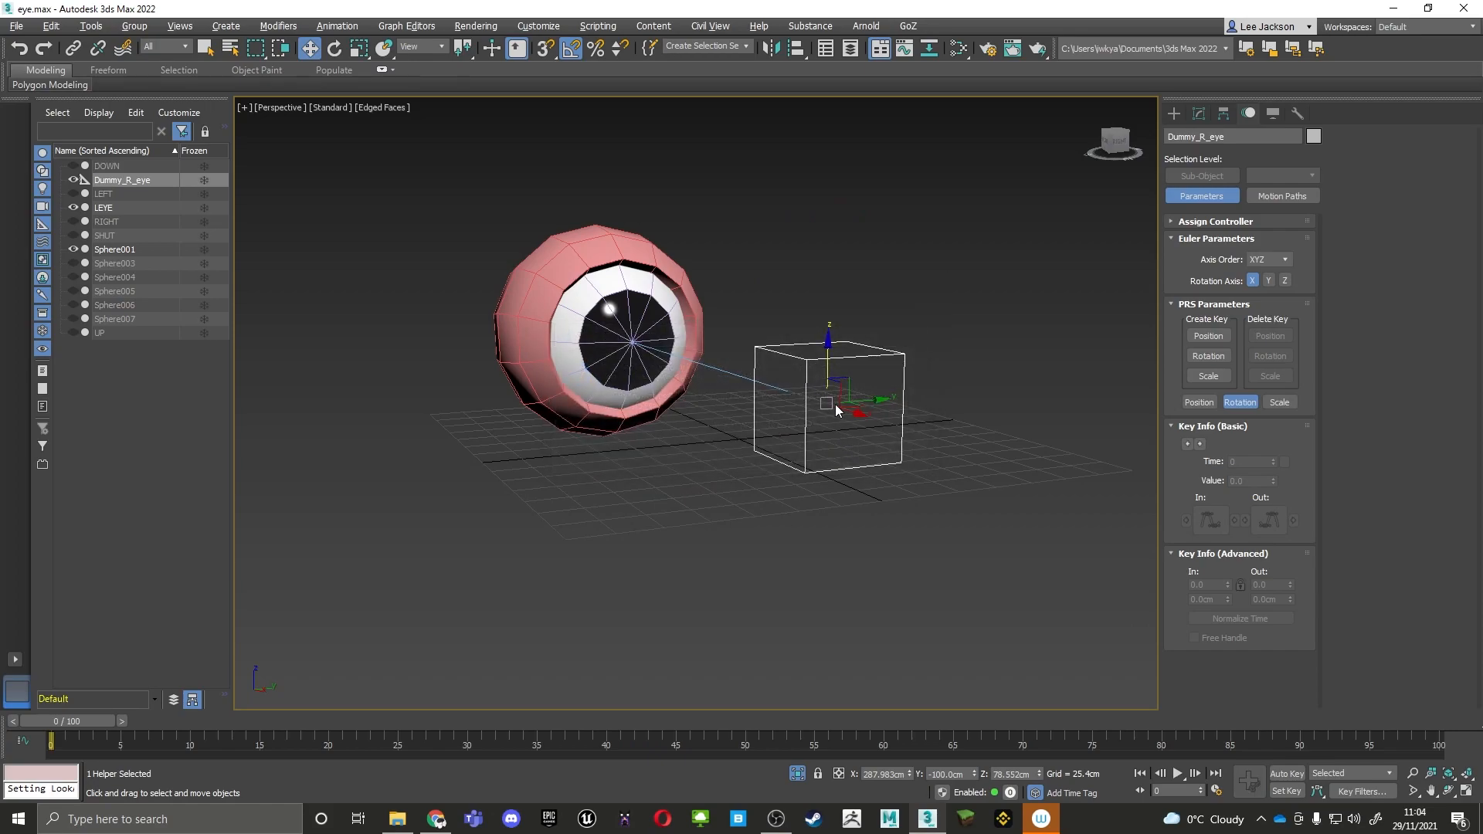
{"action": "right_click", "coordinate": [803, 359]}
{"action": "left_click", "coordinate": [767, 324]}
Test the eye tracking by moving Dummy_R_eye to about X 138.7, Y -278.4, Z 175.1 cm
{"action": "mouse_move", "coordinate": [813, 343]}
{"action": "middle_mouse_down", "text": "alt"}
{"action": "mouse_move", "coordinate": [821, 368]}
{"action": "mouse_move", "coordinate": [844, 371]}
{"action": "mouse_move", "coordinate": [788, 368]}
{"action": "mouse_move", "coordinate": [828, 355]}
{"action": "middle_mouse_up", "text": "alt"}
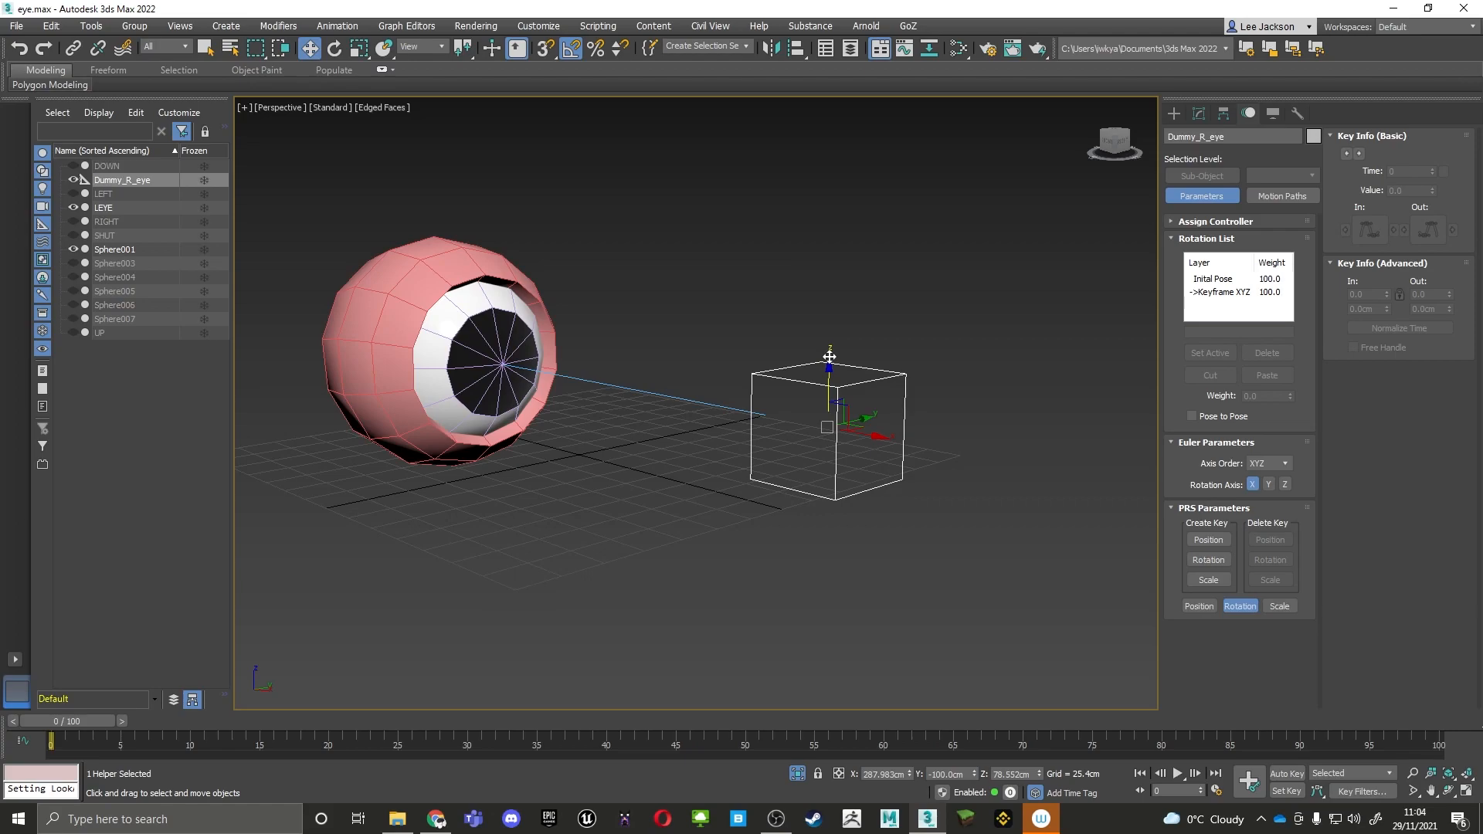
{"action": "middle_click_drag", "start_coordinate": [850, 363], "coordinate": [835, 375], "text": "alt"}
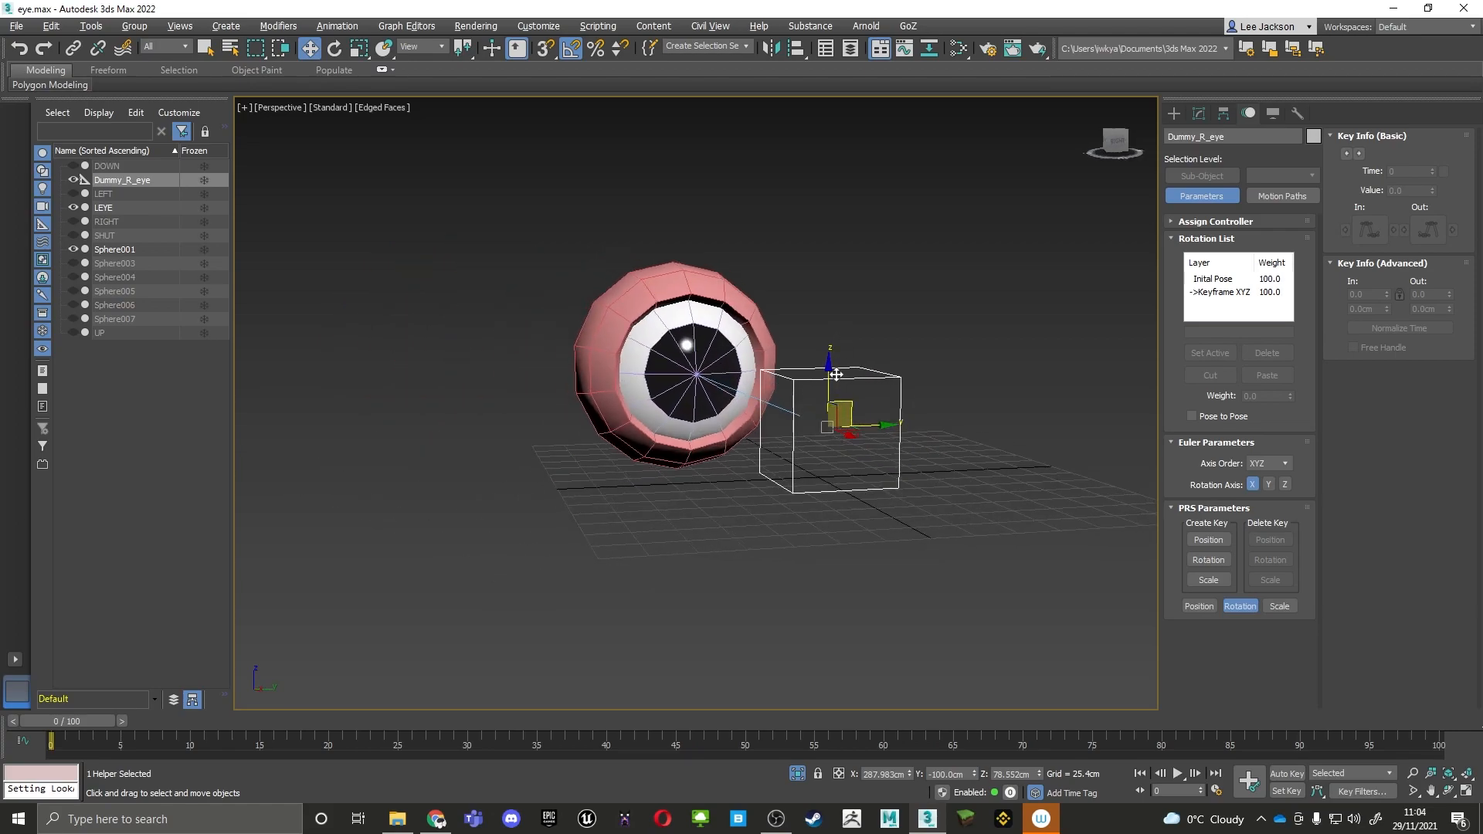
{"action": "left_click_drag", "start_coordinate": [851, 409], "coordinate": [382, 156]}
{"action": "middle_click_drag", "start_coordinate": [451, 206], "coordinate": [680, 358]}
{"action": "middle_click_drag", "start_coordinate": [680, 358], "coordinate": [734, 376], "text": "alt"}
{"action": "left_click_drag", "start_coordinate": [744, 380], "coordinate": [483, 333]}
{"action": "right_click", "coordinate": [543, 324]}
{"action": "left_click", "coordinate": [561, 346]}
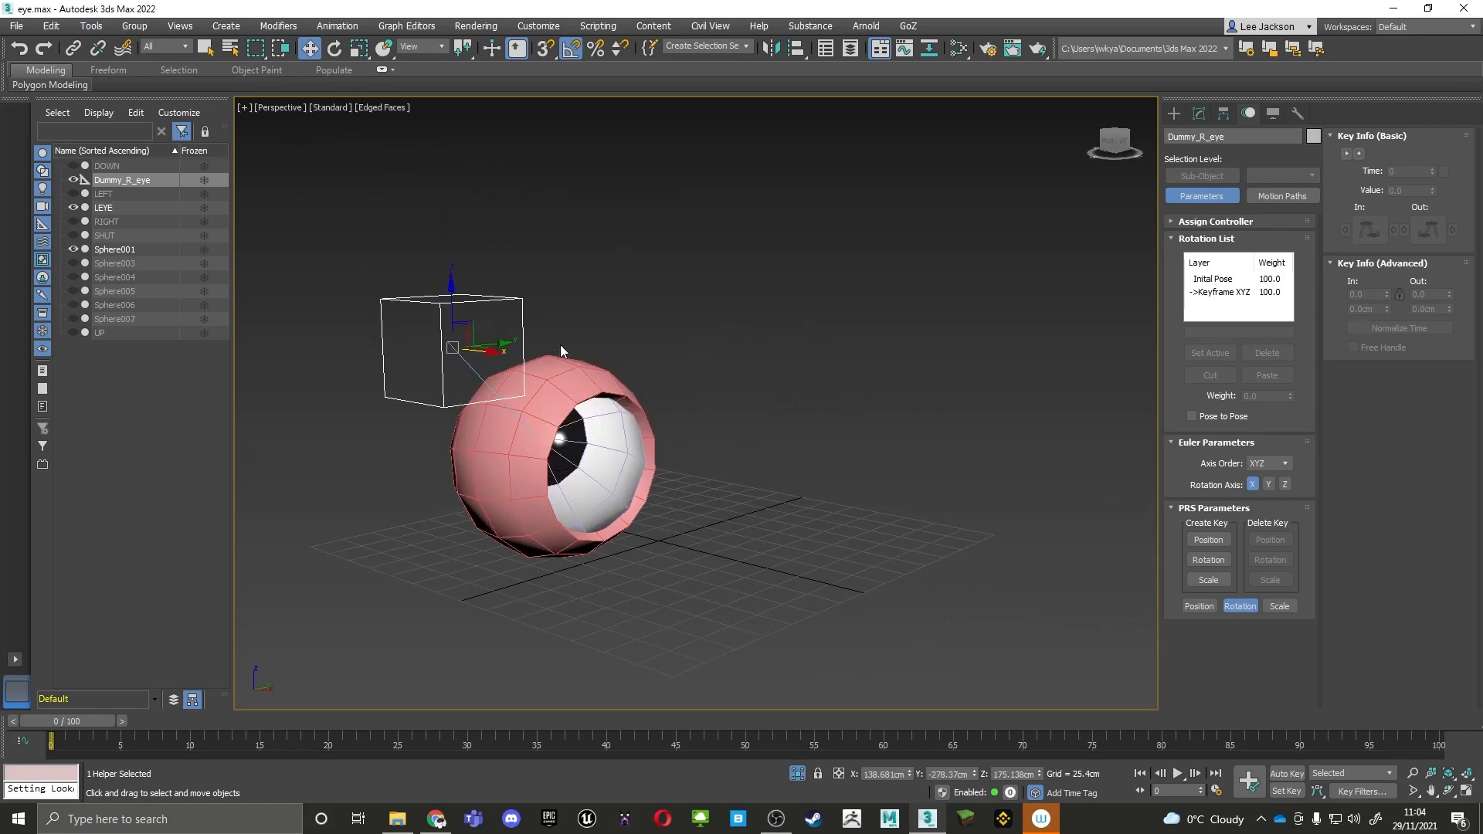
Try rotating the displaced Dummy_R_eye box, then return to the Move tool
{"action": "right_click", "coordinate": [507, 350]}
{"action": "left_click", "coordinate": [541, 372]}
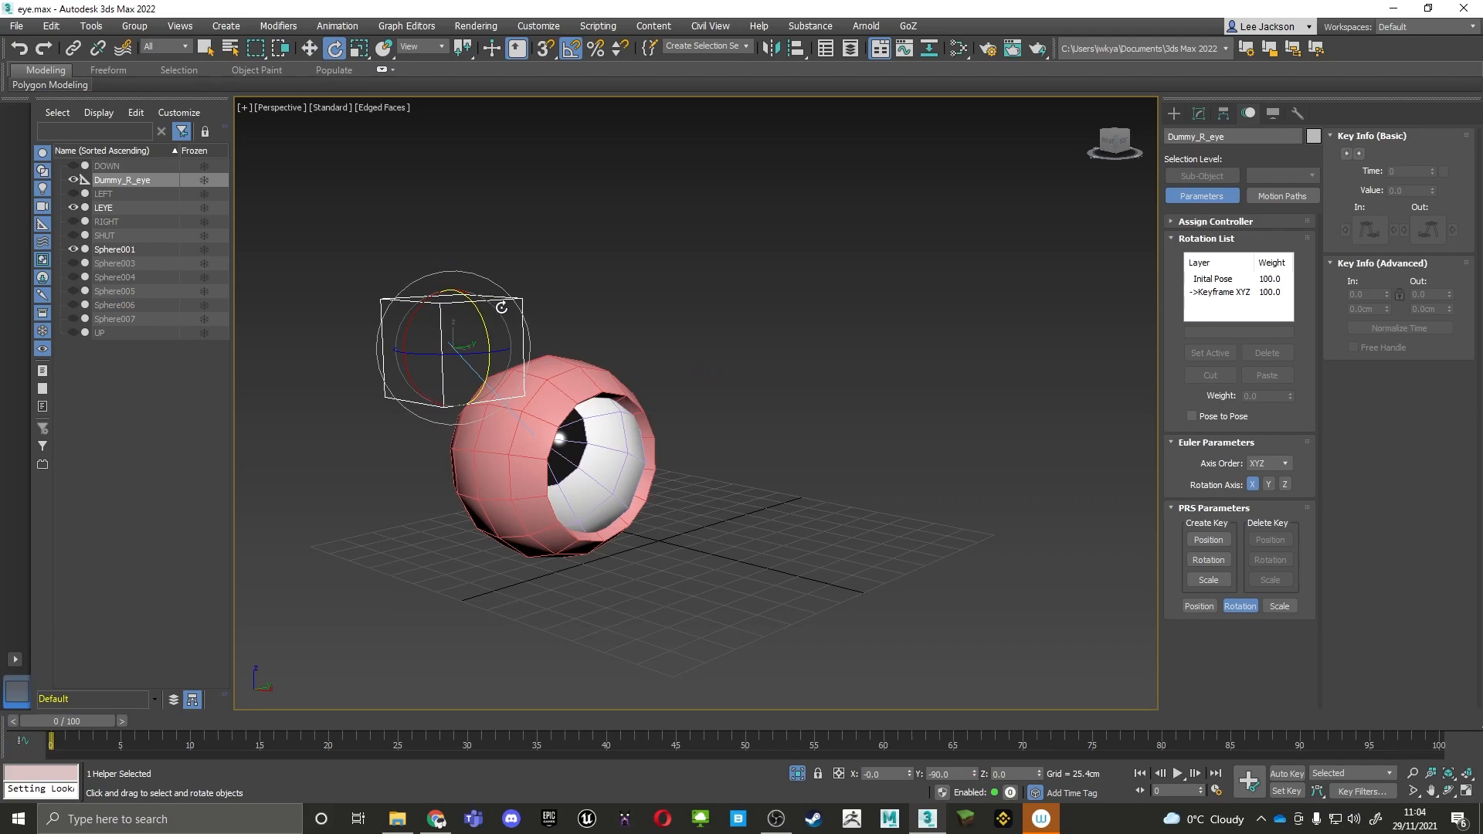
{"action": "left_click_drag", "start_coordinate": [470, 334], "coordinate": [474, 340]}
{"action": "right_click", "coordinate": [474, 341]}
{"action": "left_click", "coordinate": [525, 357]}
{"action": "middle_click_drag", "start_coordinate": [541, 358], "coordinate": [761, 330]}
{"action": "middle_click_drag", "start_coordinate": [761, 330], "coordinate": [782, 345], "text": "alt"}
Return Dummy_R_eye to its frozen pose with Transform To Zero
{"action": "right_click", "coordinate": [708, 294]}
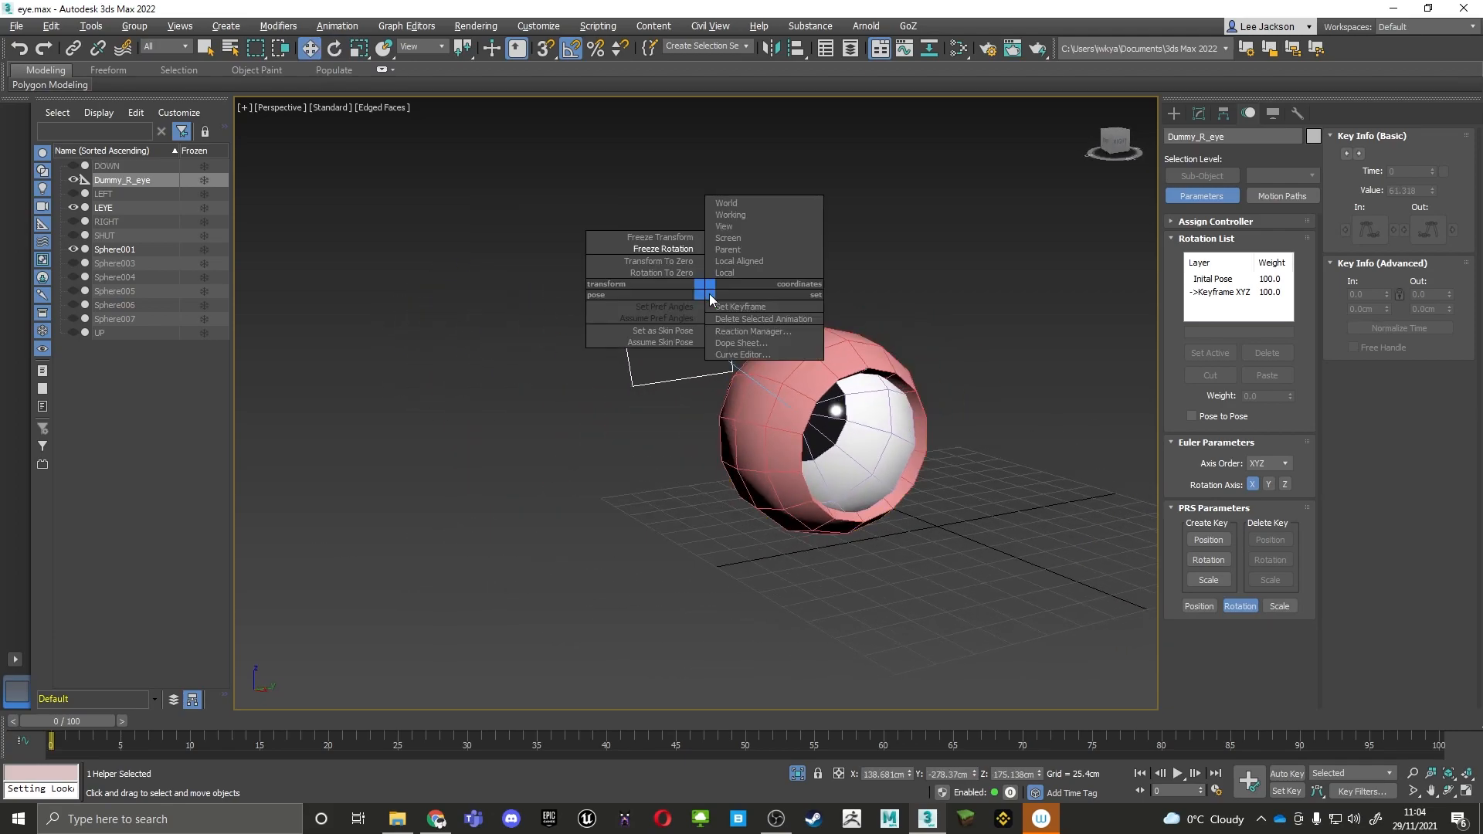
{"action": "left_click", "coordinate": [653, 261]}
{"action": "middle_click_drag", "start_coordinate": [879, 368], "coordinate": [630, 314]}
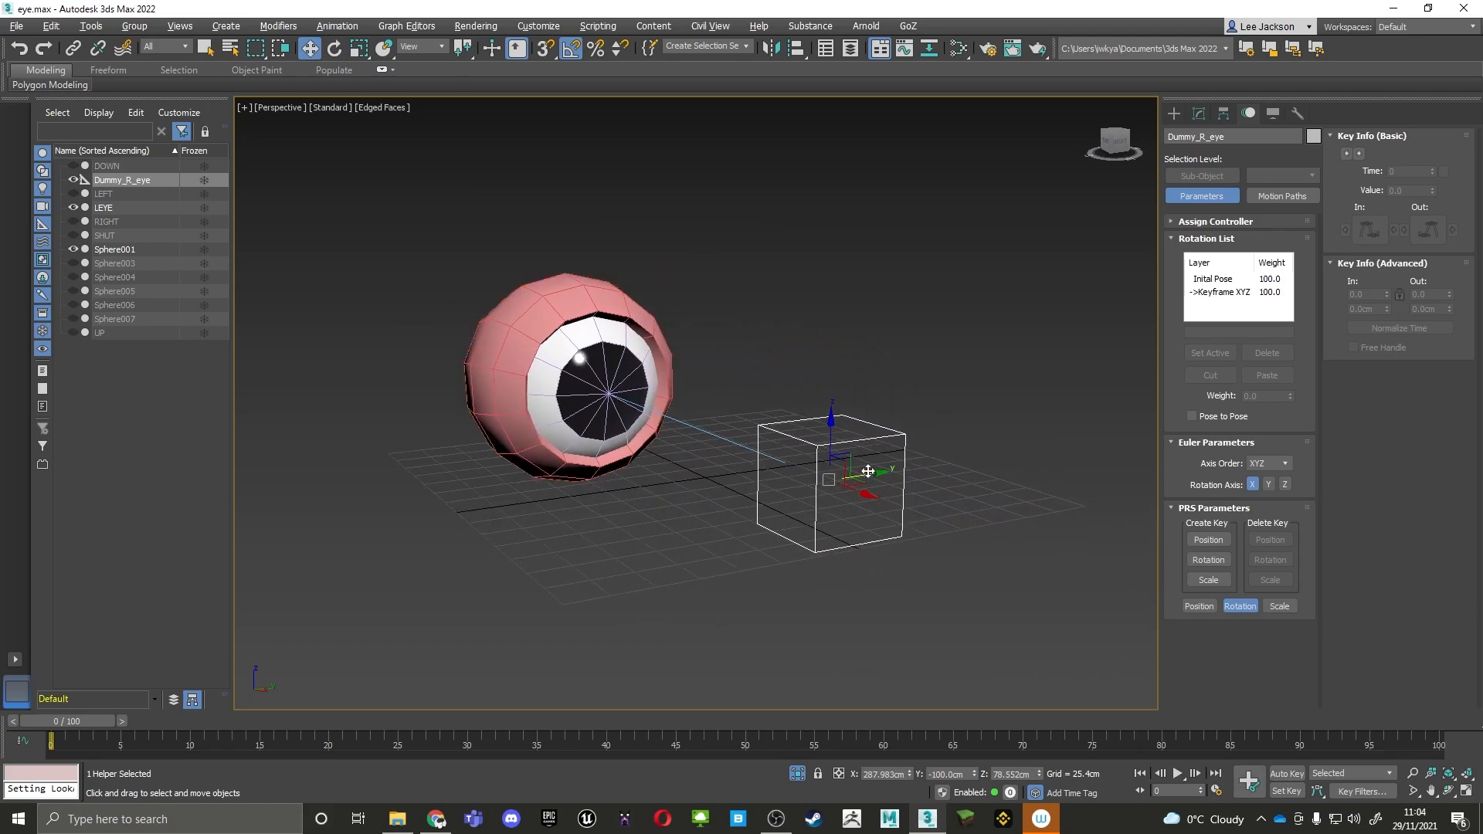
{"action": "middle_click_drag", "start_coordinate": [886, 519], "coordinate": [827, 514]}
{"action": "middle_click_drag", "start_coordinate": [789, 454], "coordinate": [822, 441], "text": "alt"}
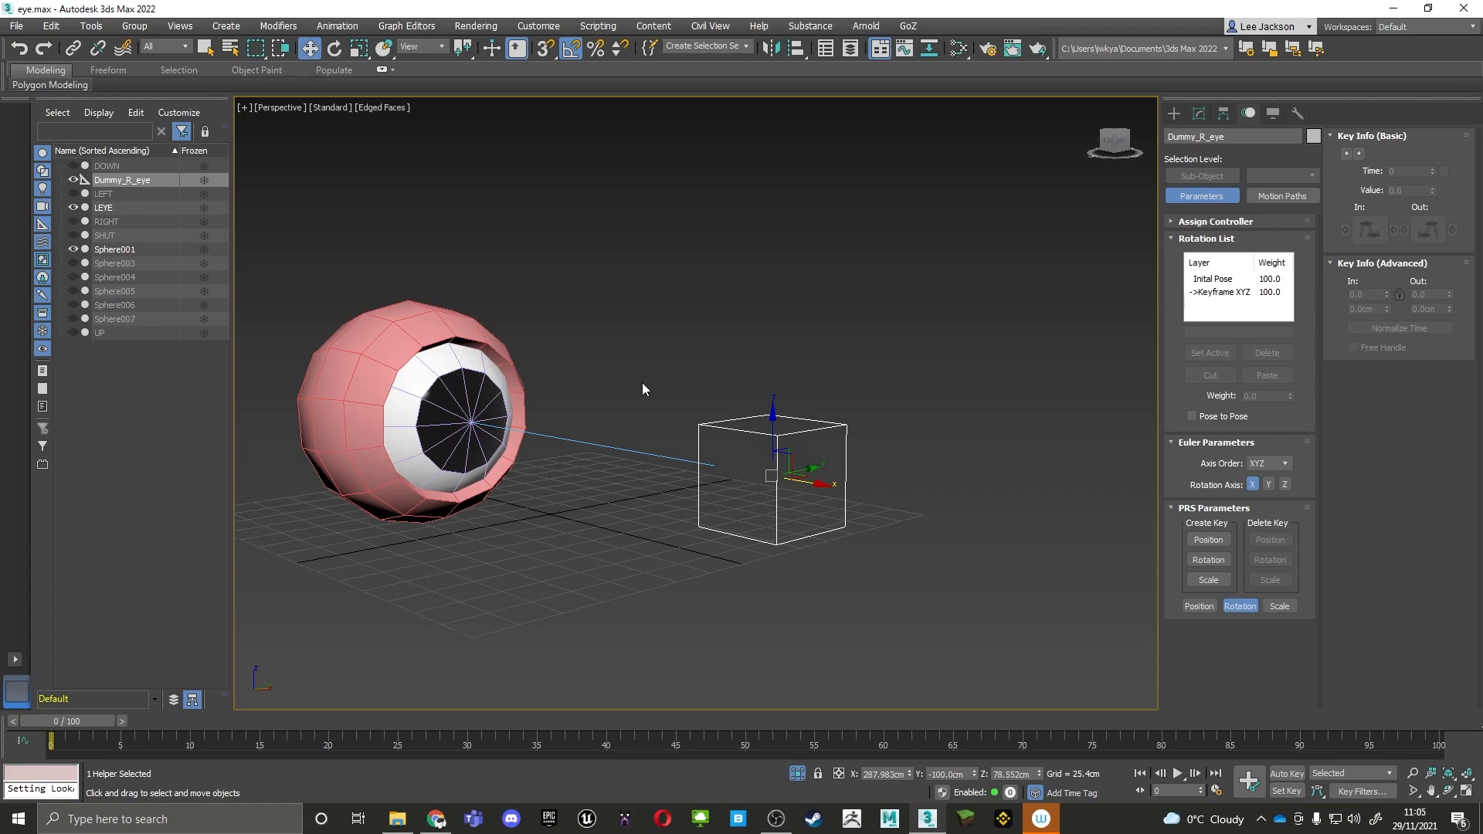
{"action": "middle_click_drag", "start_coordinate": [749, 290], "coordinate": [773, 308]}
{"action": "left_click", "coordinate": [820, 351]}
{"action": "left_click_drag", "start_coordinate": [842, 403], "coordinate": [850, 413]}
{"action": "key", "text": "ctrl+z"}
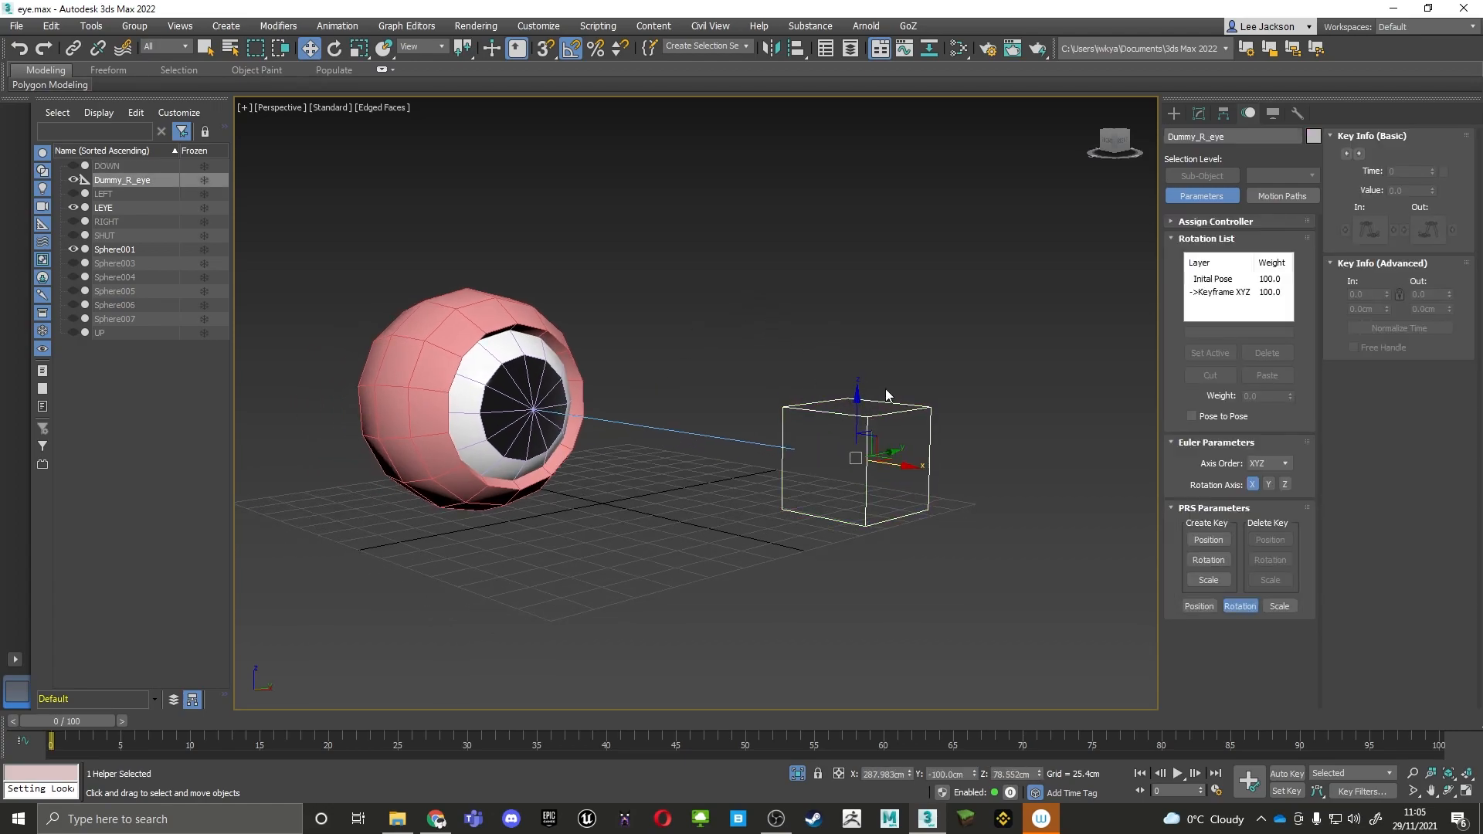
Examine the LEYE eyelid and the Dummy_R_eye control box from several angles, leaving nothing selected
{"action": "left_click", "coordinate": [469, 317]}
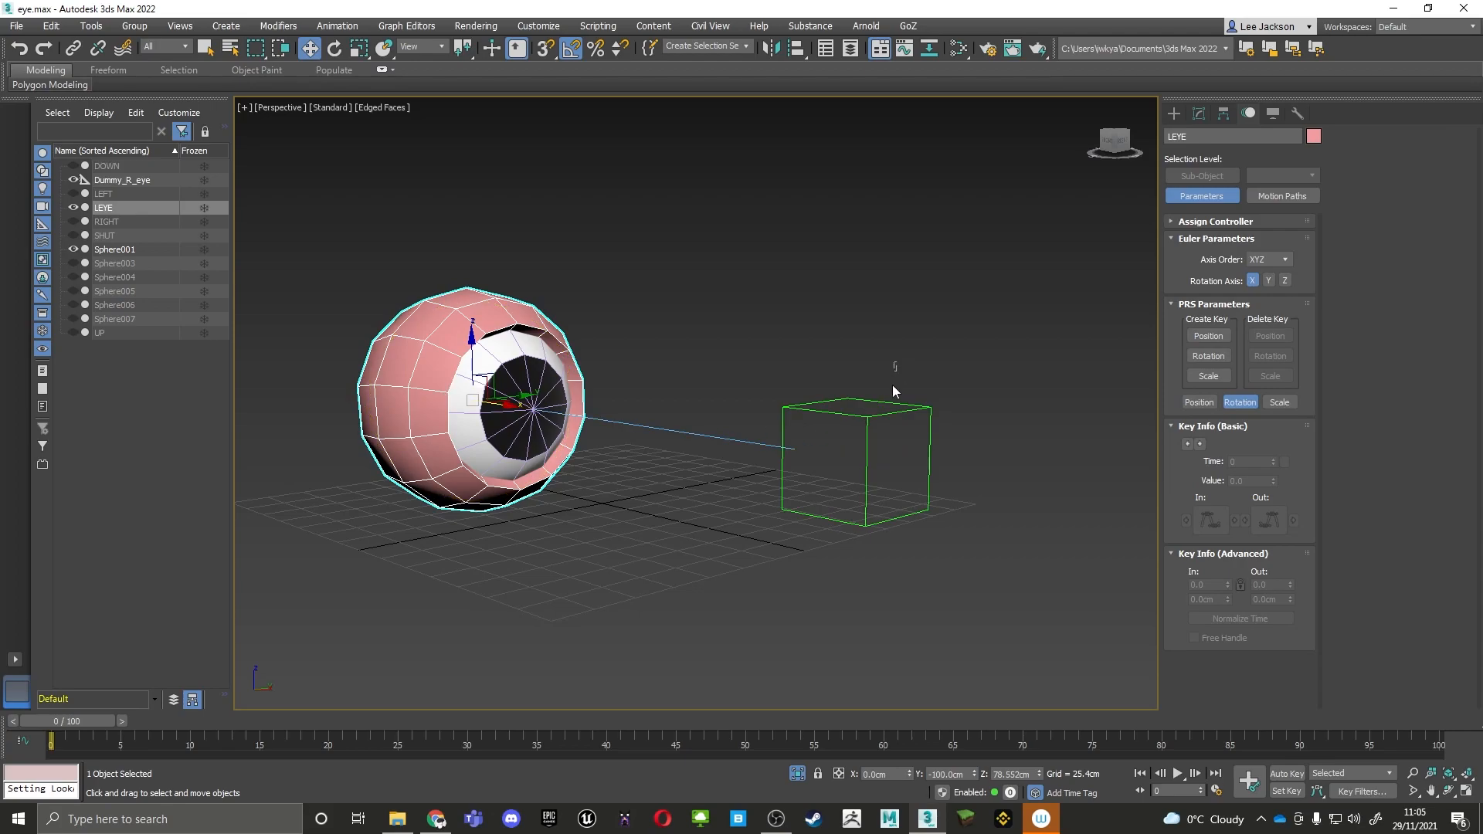
{"action": "left_click", "coordinate": [866, 456]}
{"action": "middle_click_drag", "start_coordinate": [864, 455], "coordinate": [888, 433], "text": "alt"}
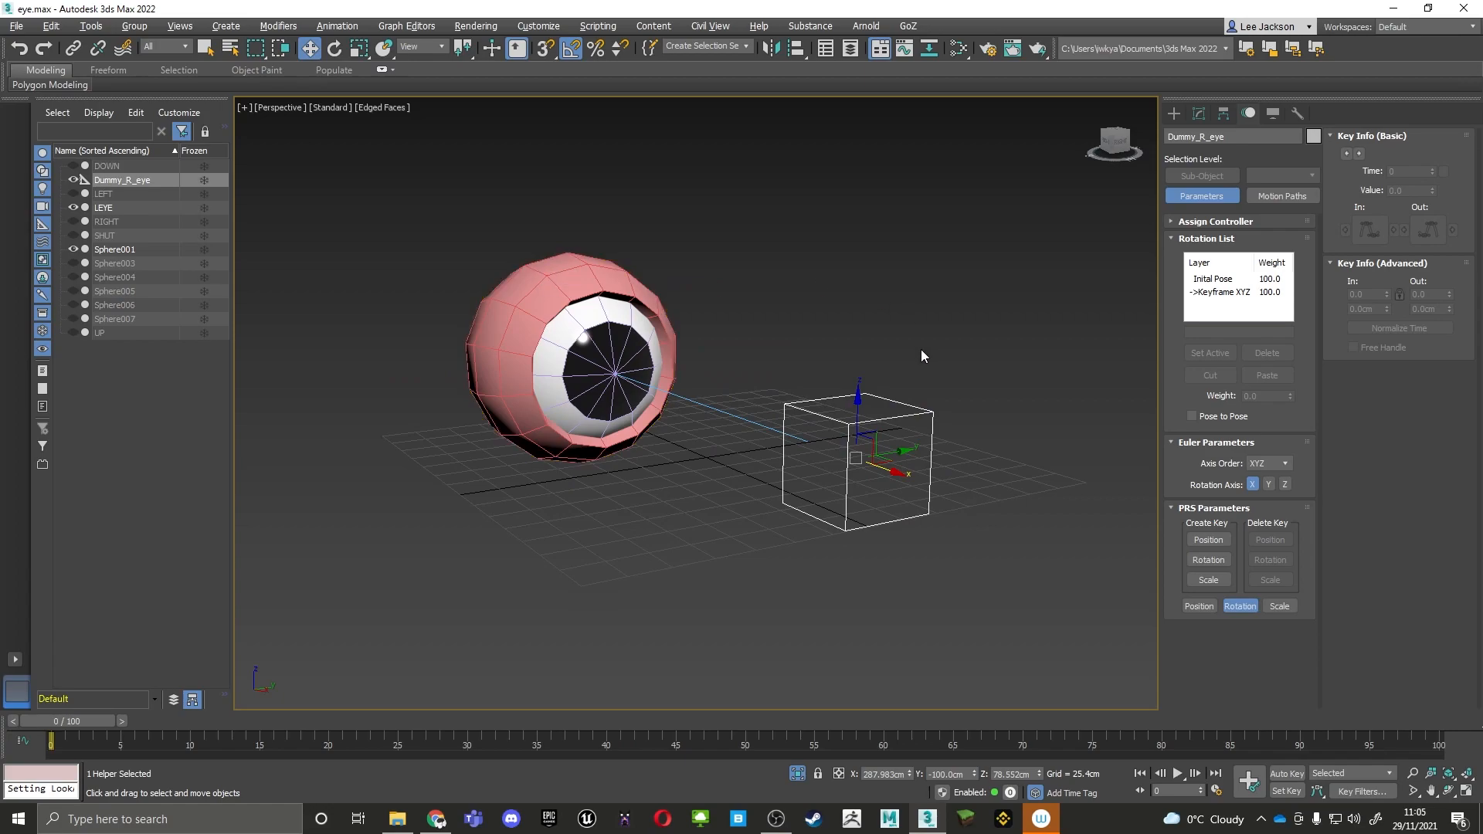
{"action": "mouse_move", "coordinate": [883, 429]}
{"action": "middle_mouse_down", "text": "alt"}
{"action": "mouse_move", "coordinate": [846, 438]}
{"action": "mouse_move", "coordinate": [914, 417]}
{"action": "mouse_move", "coordinate": [795, 421]}
{"action": "mouse_move", "coordinate": [854, 433]}
{"action": "mouse_move", "coordinate": [851, 397]}
{"action": "mouse_move", "coordinate": [832, 388]}
{"action": "mouse_move", "coordinate": [851, 378]}
{"action": "mouse_move", "coordinate": [825, 395]}
{"action": "mouse_move", "coordinate": [760, 383]}
{"action": "middle_mouse_up", "text": "alt"}
{"action": "key", "text": "l"}
{"action": "key", "text": "p"}
{"action": "middle_click_drag", "start_coordinate": [839, 408], "coordinate": [824, 462]}
{"action": "mouse_move", "coordinate": [758, 397]}
{"action": "middle_mouse_down"}
{"action": "mouse_move", "coordinate": [790, 407]}
{"action": "mouse_move", "coordinate": [745, 396]}
{"action": "middle_mouse_up"}
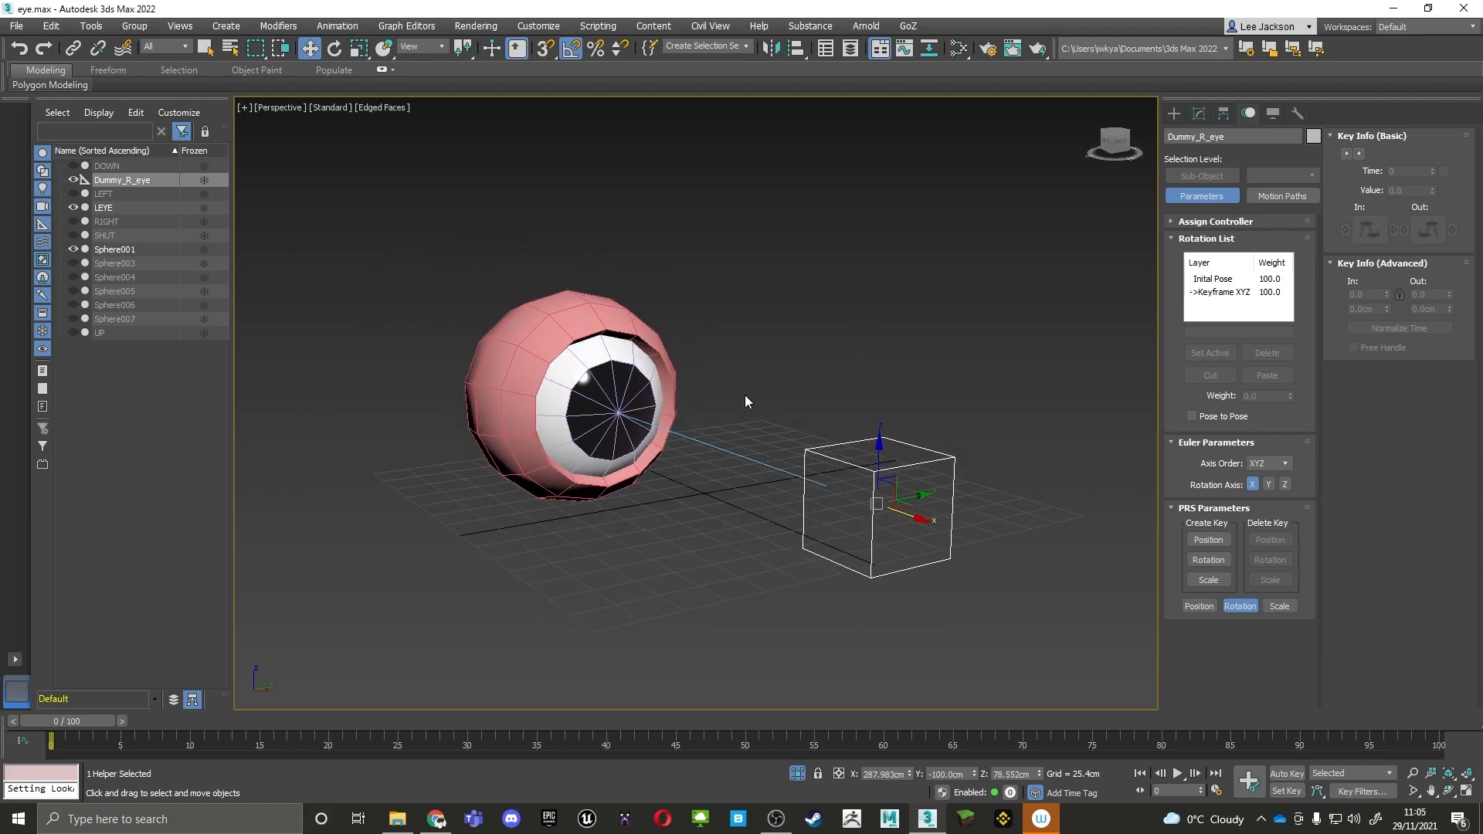
{"action": "left_click", "coordinate": [746, 398]}
Open the Reaction Manager and place its window clear of the eye and the Dummy_R_eye box
{"action": "mouse_move", "coordinate": [791, 308]}
{"action": "middle_mouse_down"}
{"action": "mouse_move", "coordinate": [848, 265]}
{"action": "mouse_move", "coordinate": [846, 303]}
{"action": "mouse_move", "coordinate": [779, 310]}
{"action": "middle_mouse_up"}
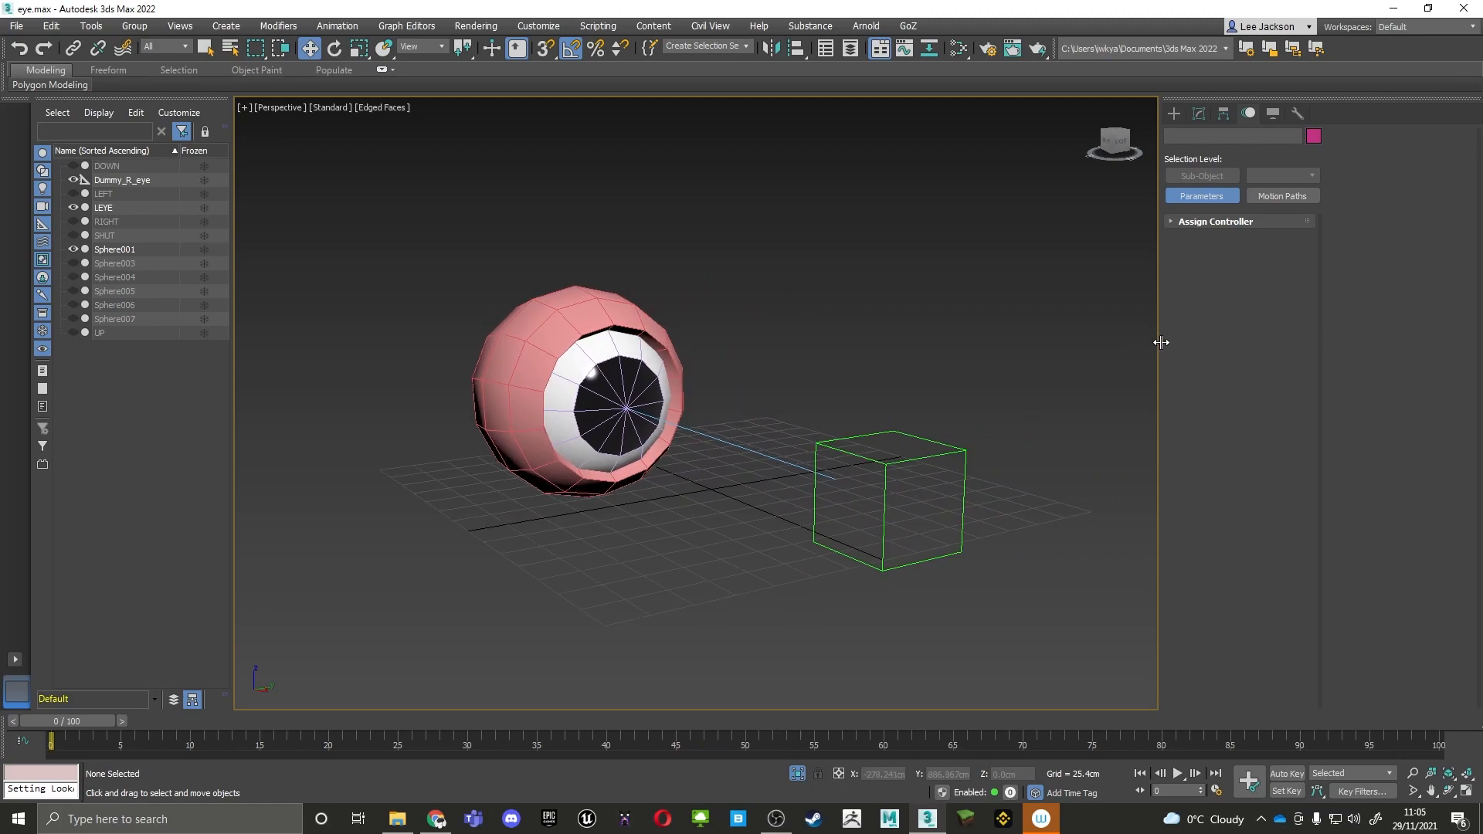
{"action": "mouse_move", "coordinate": [1161, 343]}
{"action": "left_mouse_down"}
{"action": "mouse_move", "coordinate": [1218, 344]}
{"action": "mouse_move", "coordinate": [1171, 344]}
{"action": "left_mouse_up"}
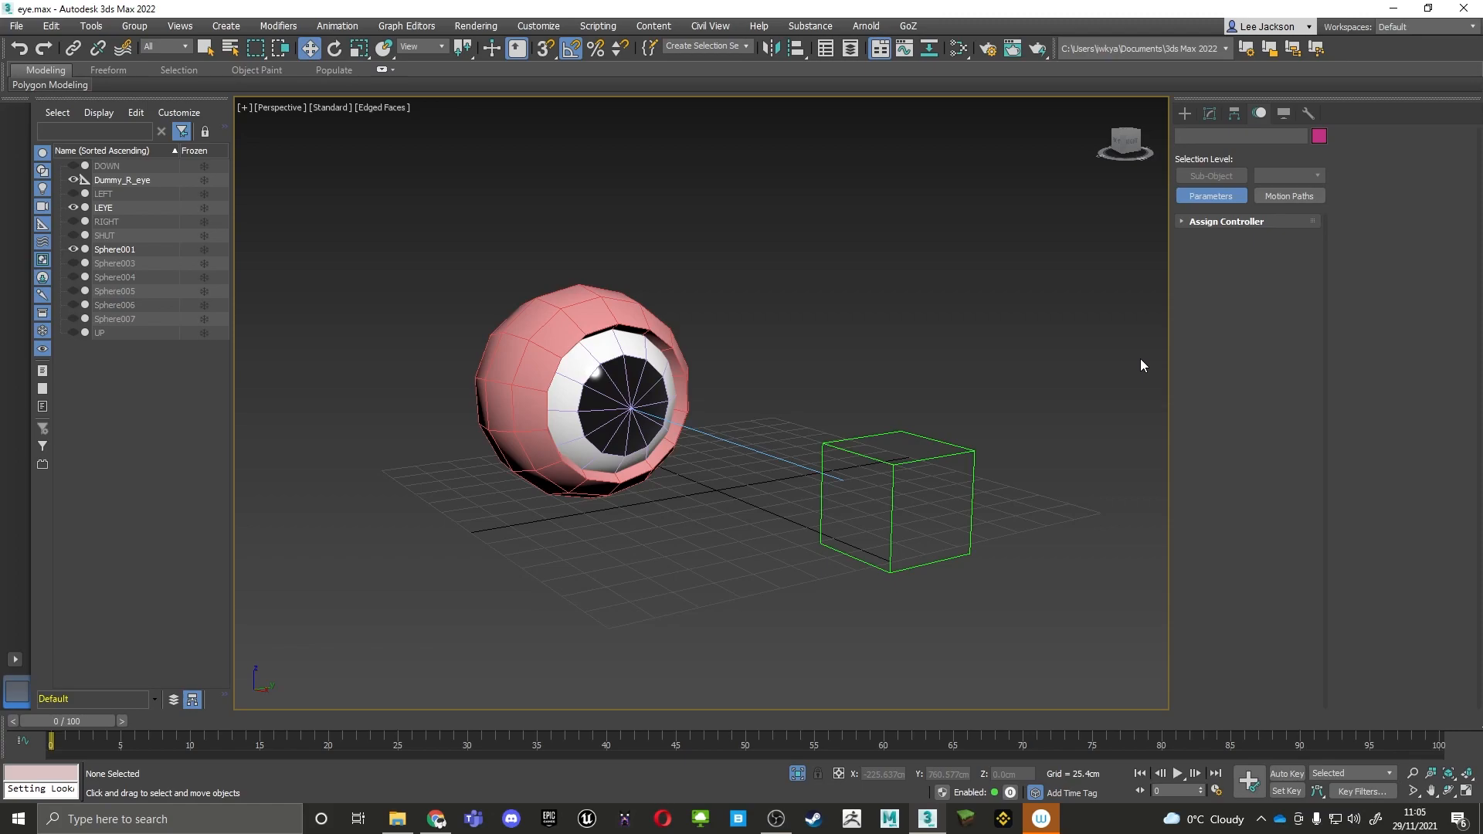
{"action": "middle_click_drag", "start_coordinate": [886, 337], "coordinate": [929, 315]}
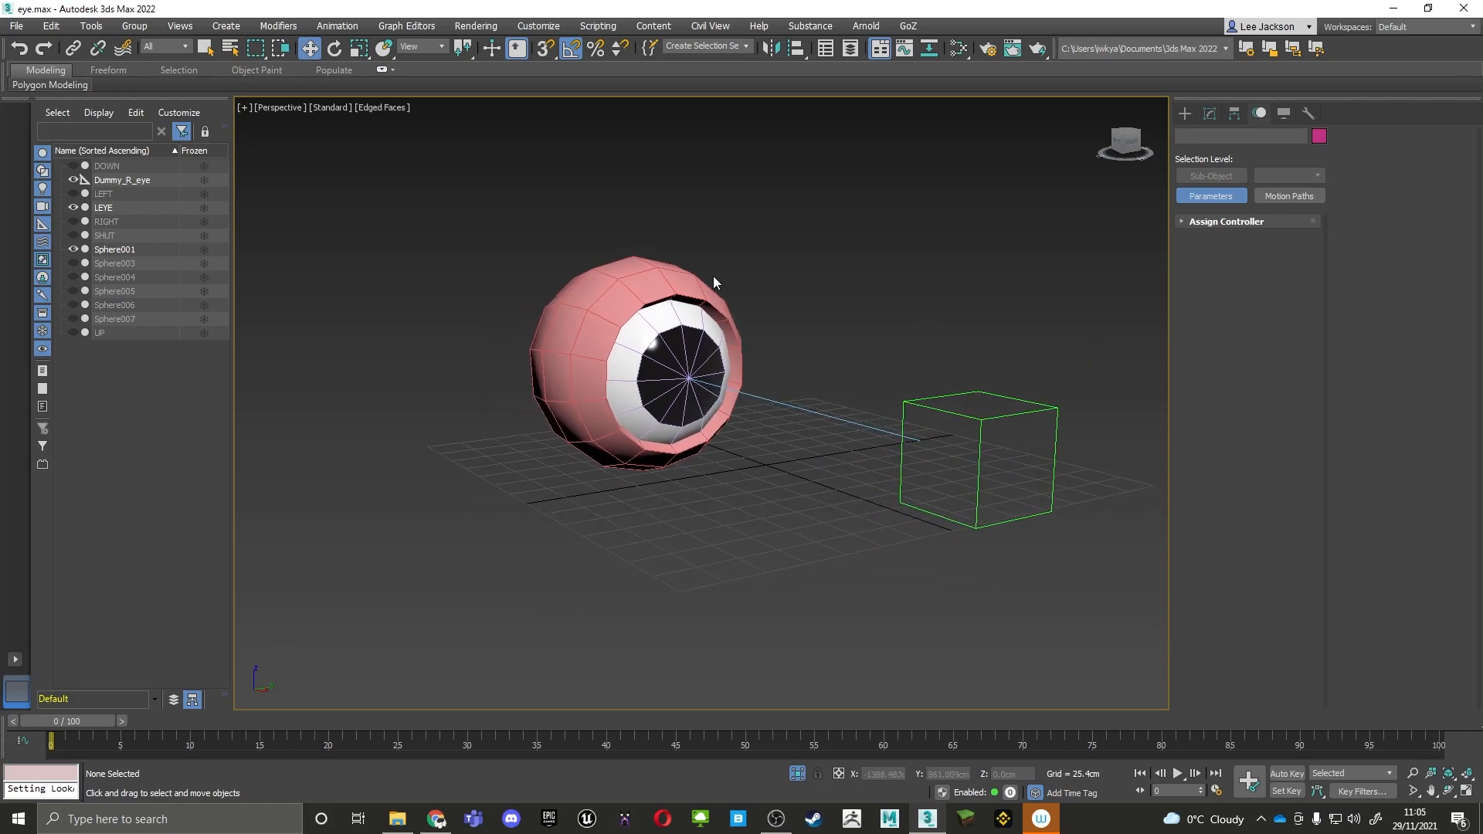
{"action": "middle_click_drag", "start_coordinate": [763, 264], "coordinate": [715, 275]}
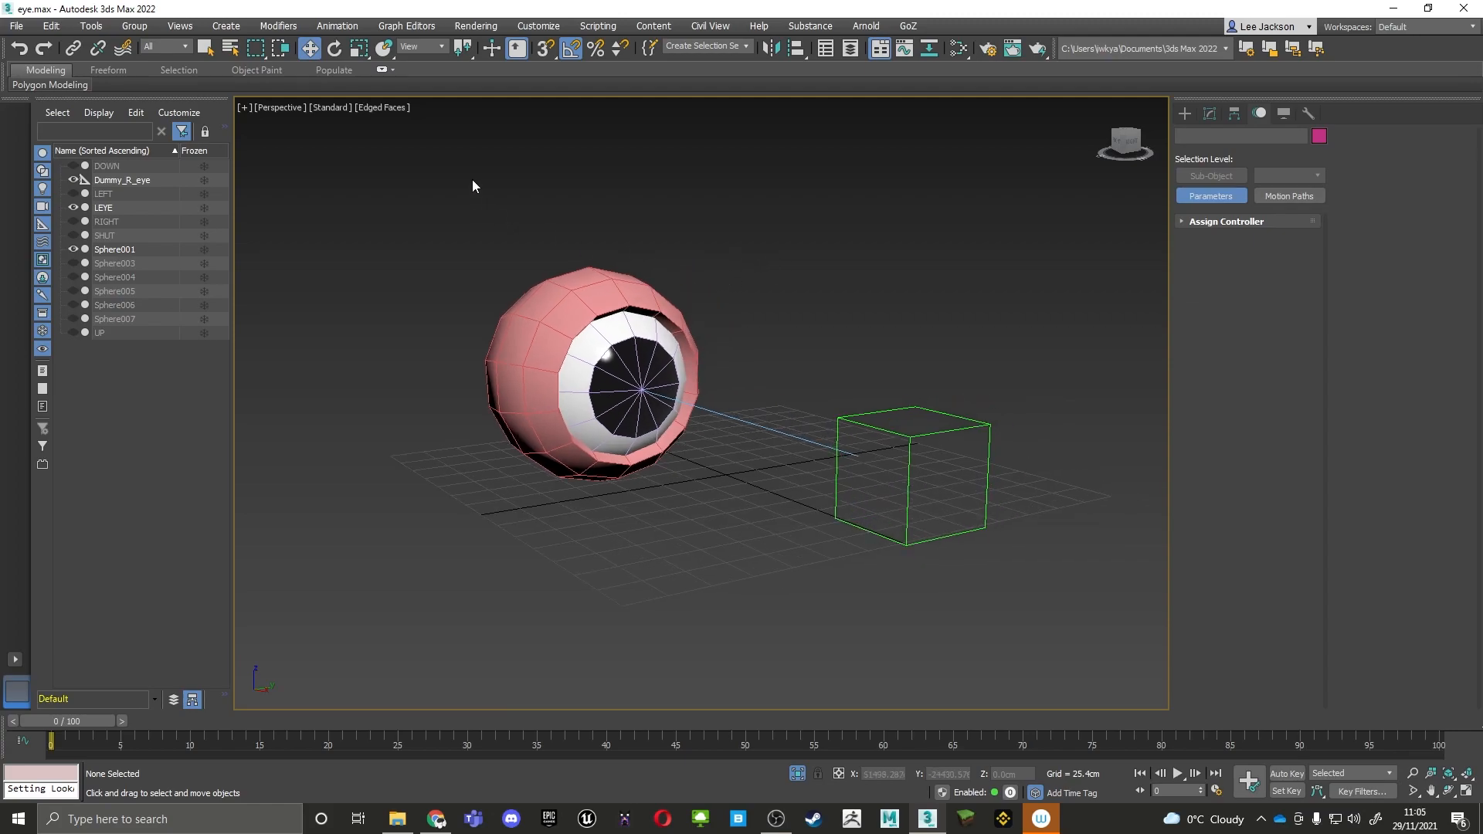
{"action": "left_click", "coordinate": [337, 26]}
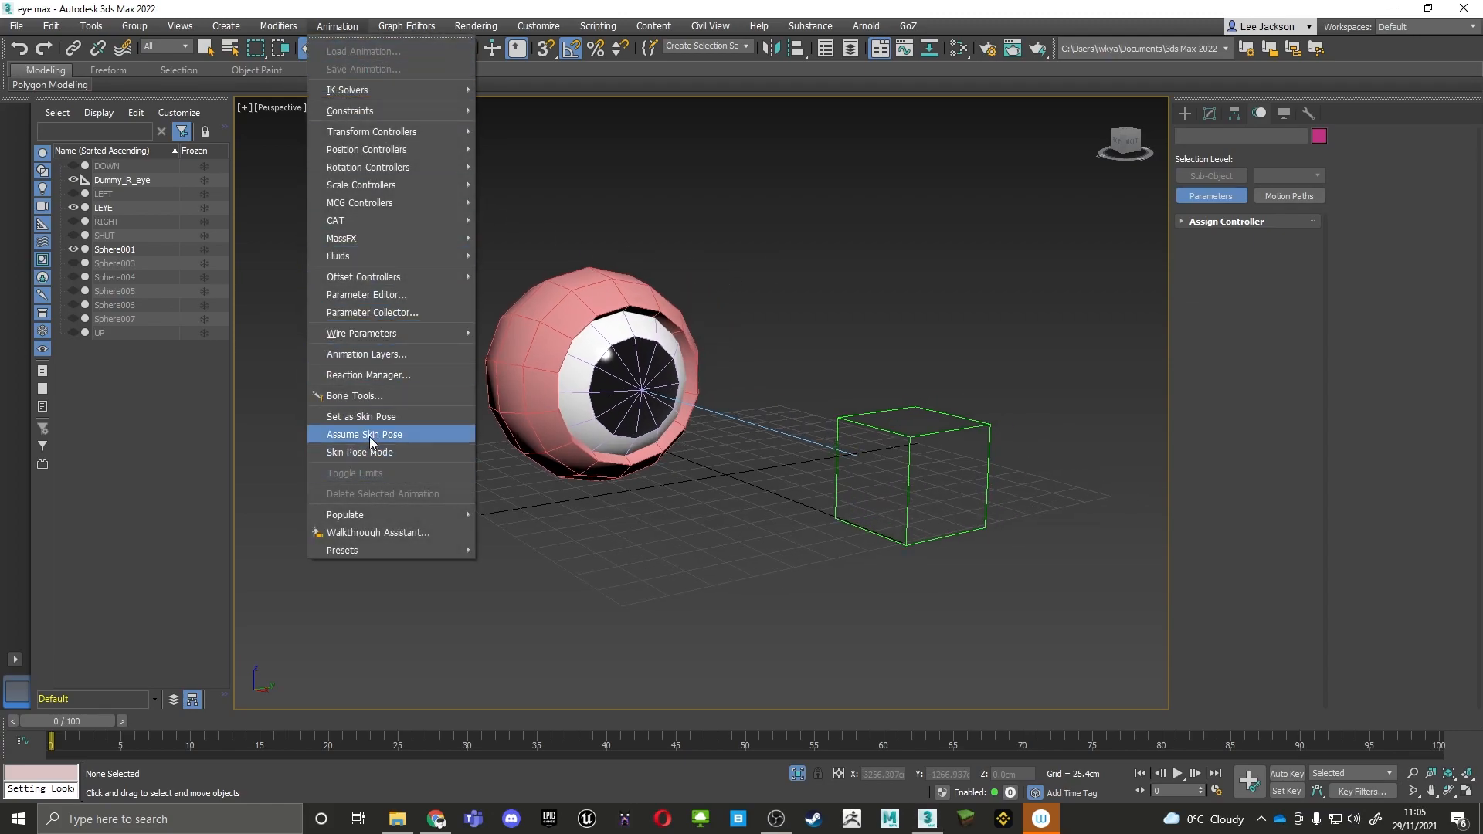
{"action": "left_click", "coordinate": [366, 380]}
{"action": "left_click_drag", "start_coordinate": [695, 162], "coordinate": [332, 153]}
{"action": "middle_click_drag", "start_coordinate": [618, 270], "coordinate": [837, 320]}
{"action": "left_click_drag", "start_coordinate": [366, 156], "coordinate": [325, 46]}
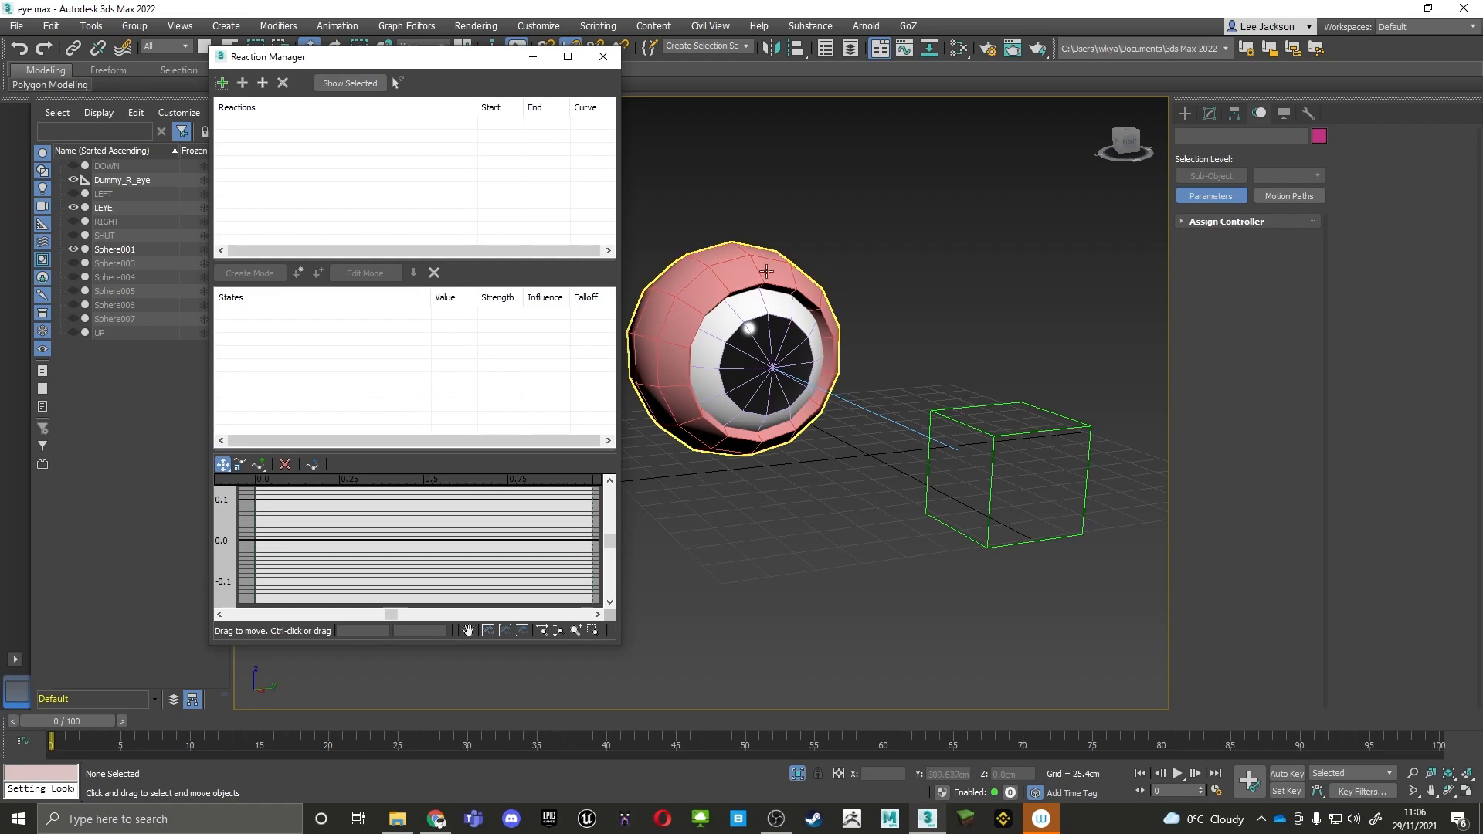
{"action": "middle_click_drag", "start_coordinate": [773, 255], "coordinate": [768, 275]}
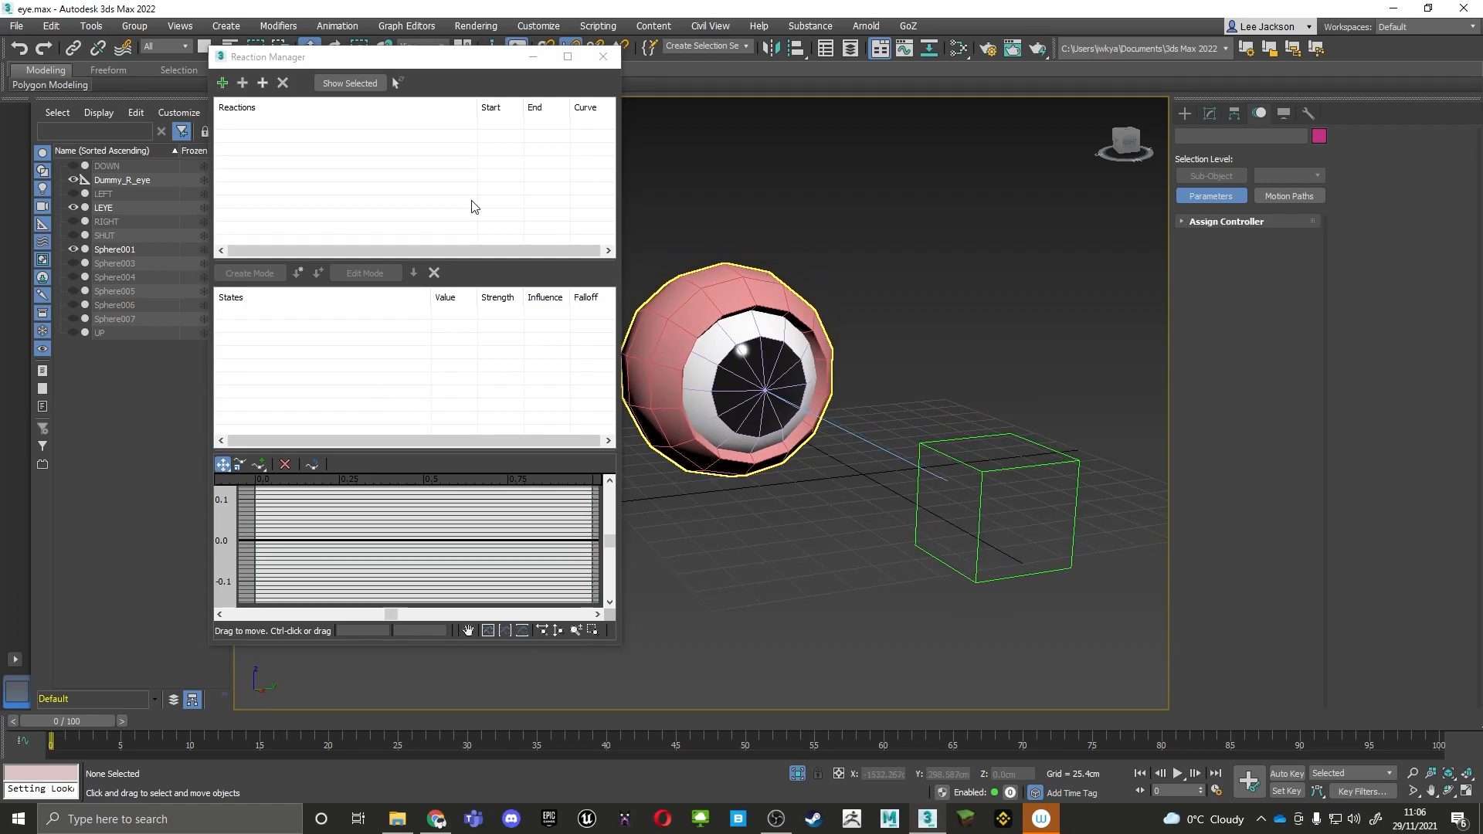
Add the Zero Pos XYZ Z Position of Dummy_R_eye as a reaction master
{"action": "left_click", "coordinate": [223, 82]}
{"action": "left_click", "coordinate": [992, 479]}
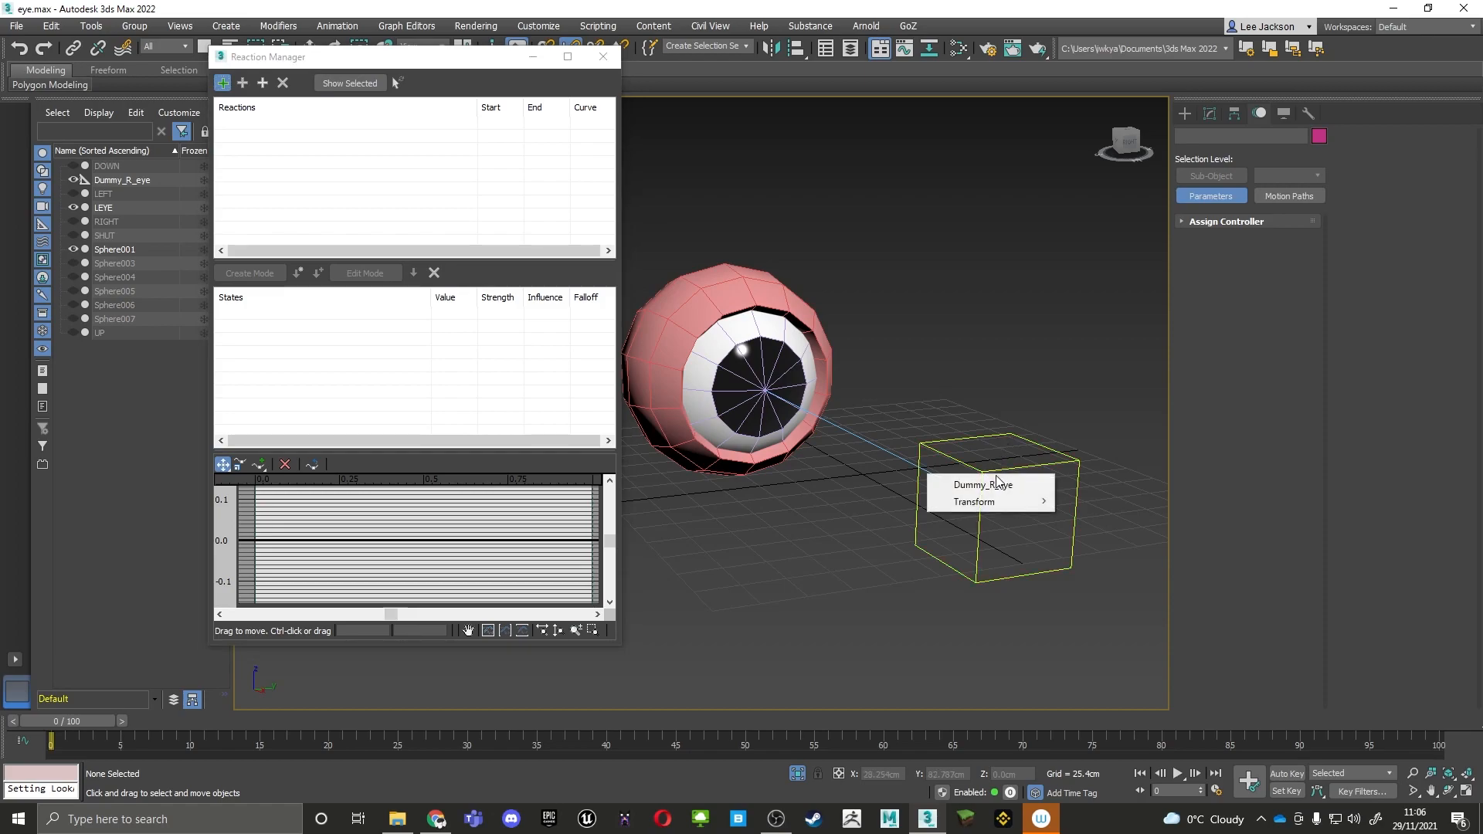
{"action": "mouse_move", "coordinate": [981, 502]}
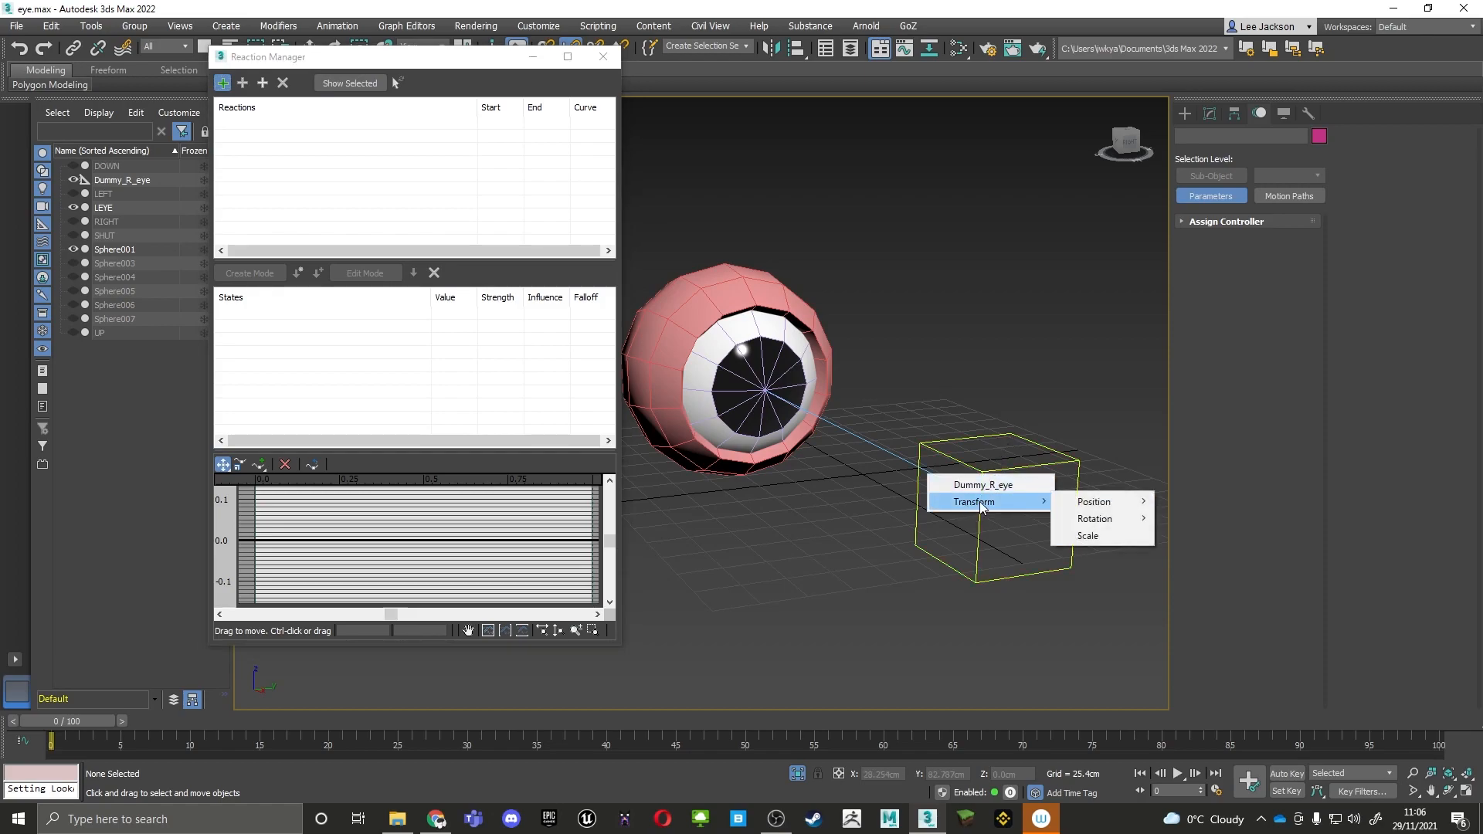
{"action": "mouse_move", "coordinate": [1105, 510]}
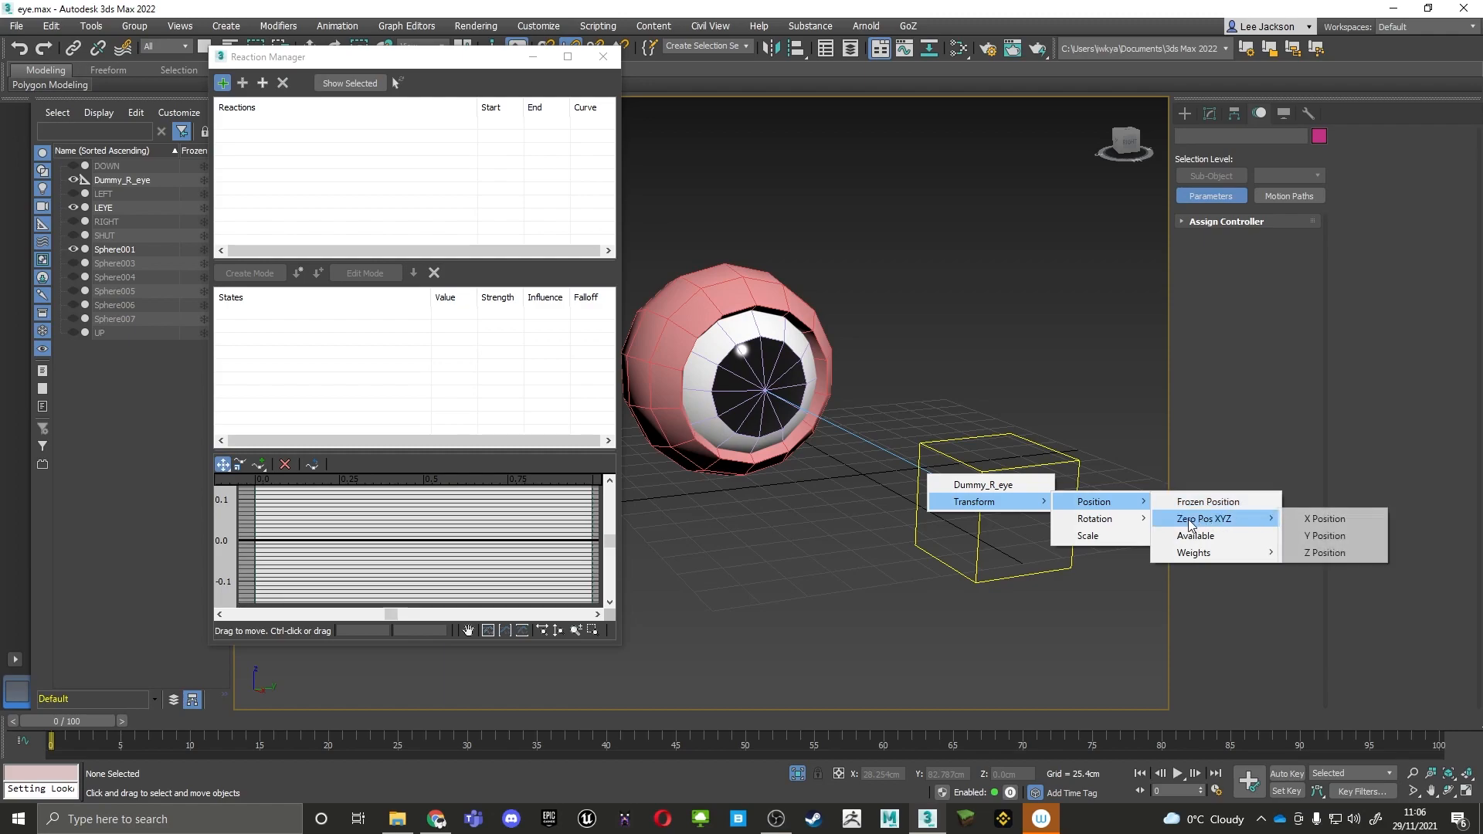
{"action": "mouse_move", "coordinate": [1245, 525]}
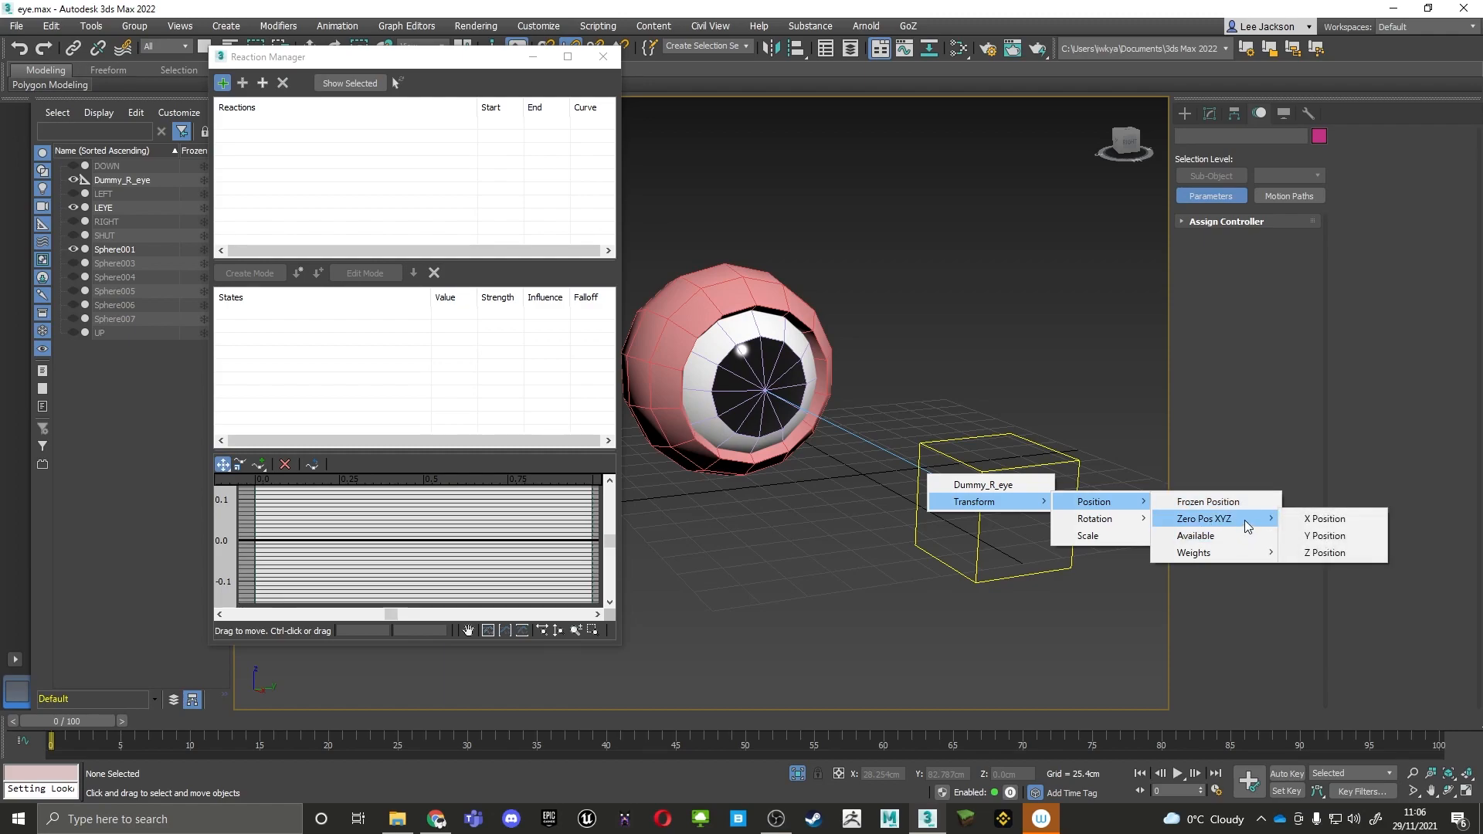
{"action": "left_click", "coordinate": [1322, 554]}
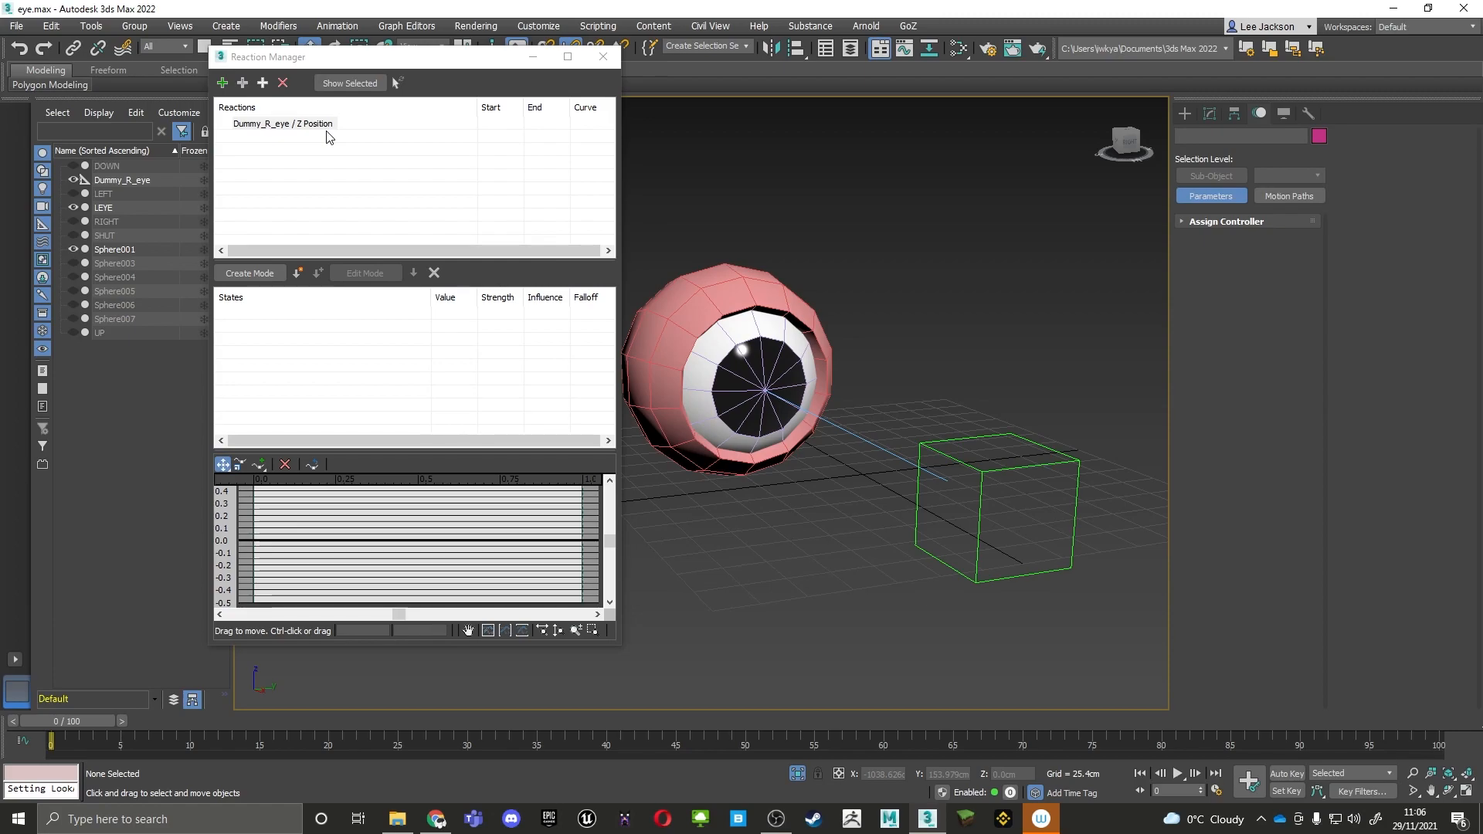
Add the LEYE Morpher channel [1] UP as a slave of the Dummy_R_eye Z Position reaction
{"action": "left_click", "coordinate": [243, 83]}
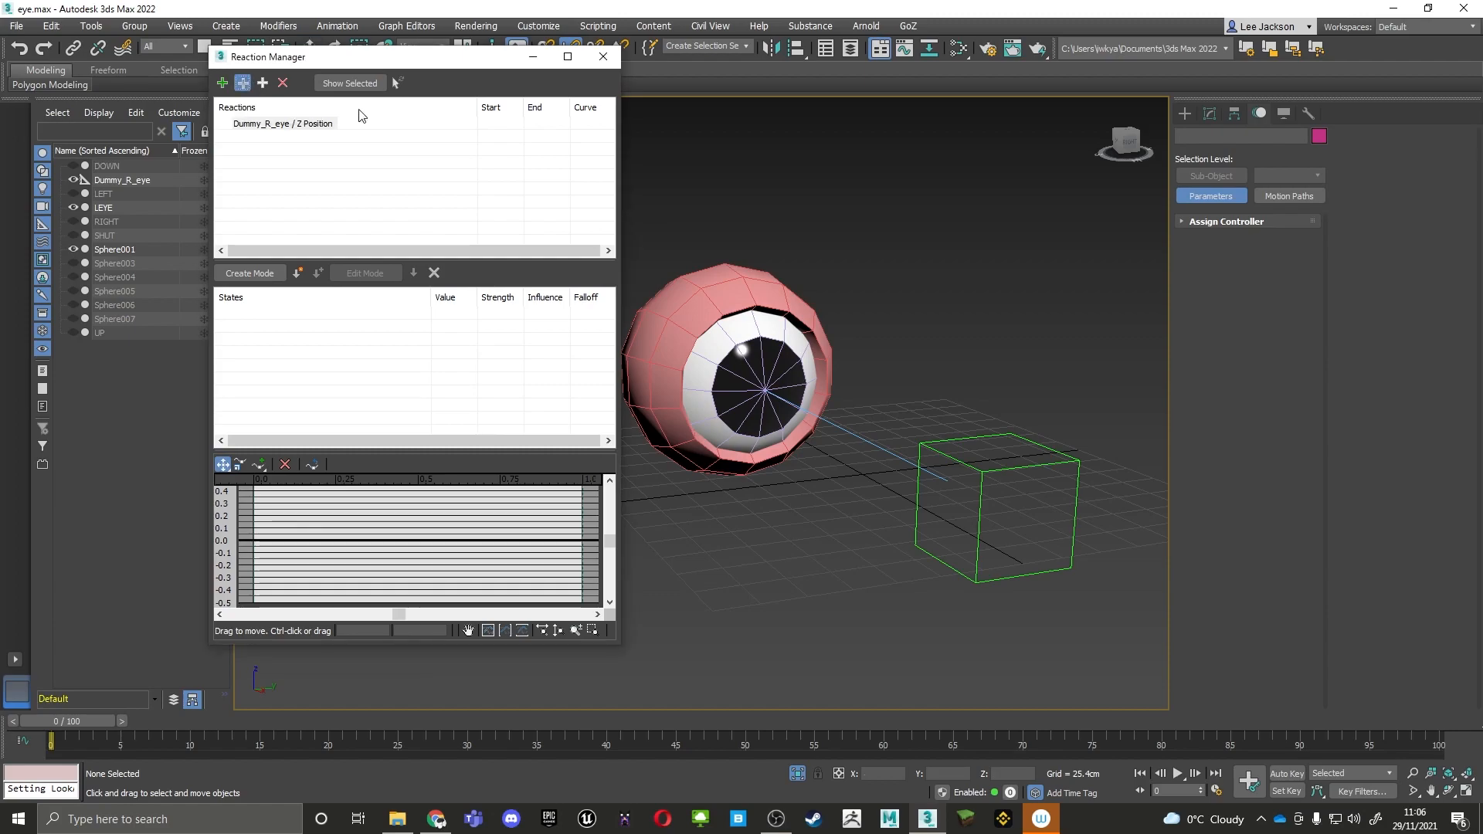
{"action": "left_click", "coordinate": [727, 271]}
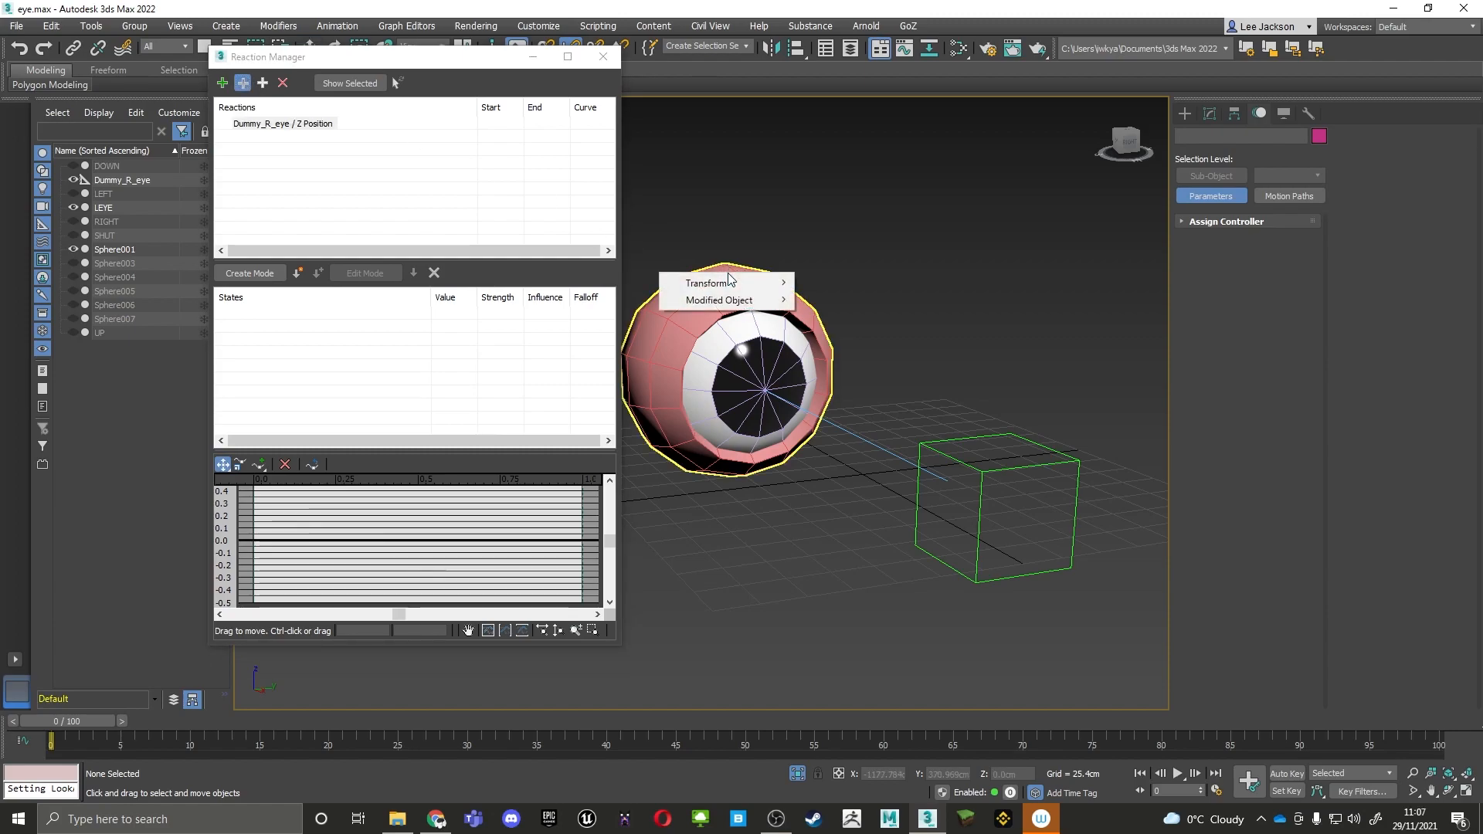
{"action": "mouse_move", "coordinate": [736, 284]}
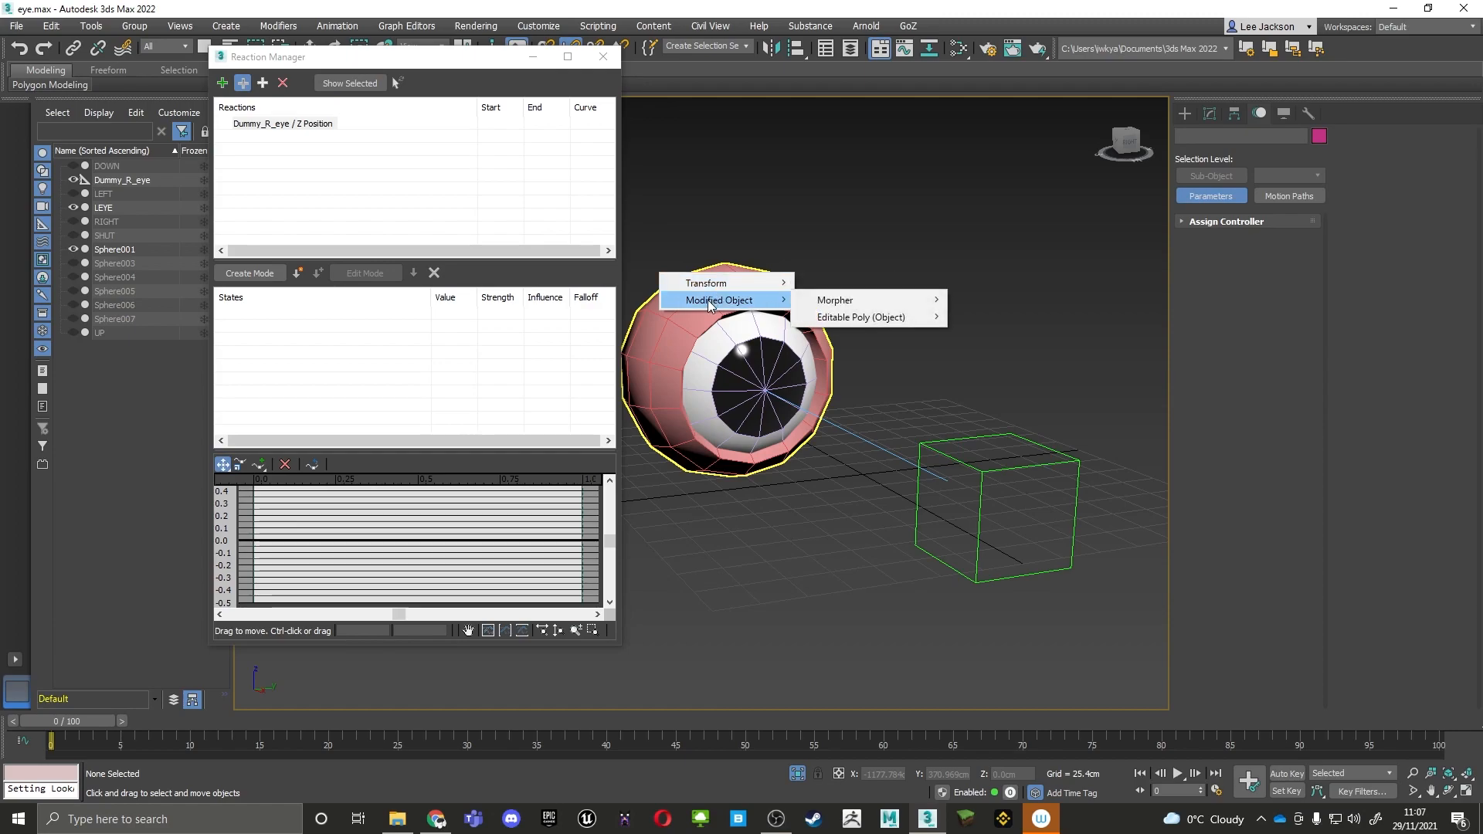
{"action": "mouse_move", "coordinate": [853, 301]}
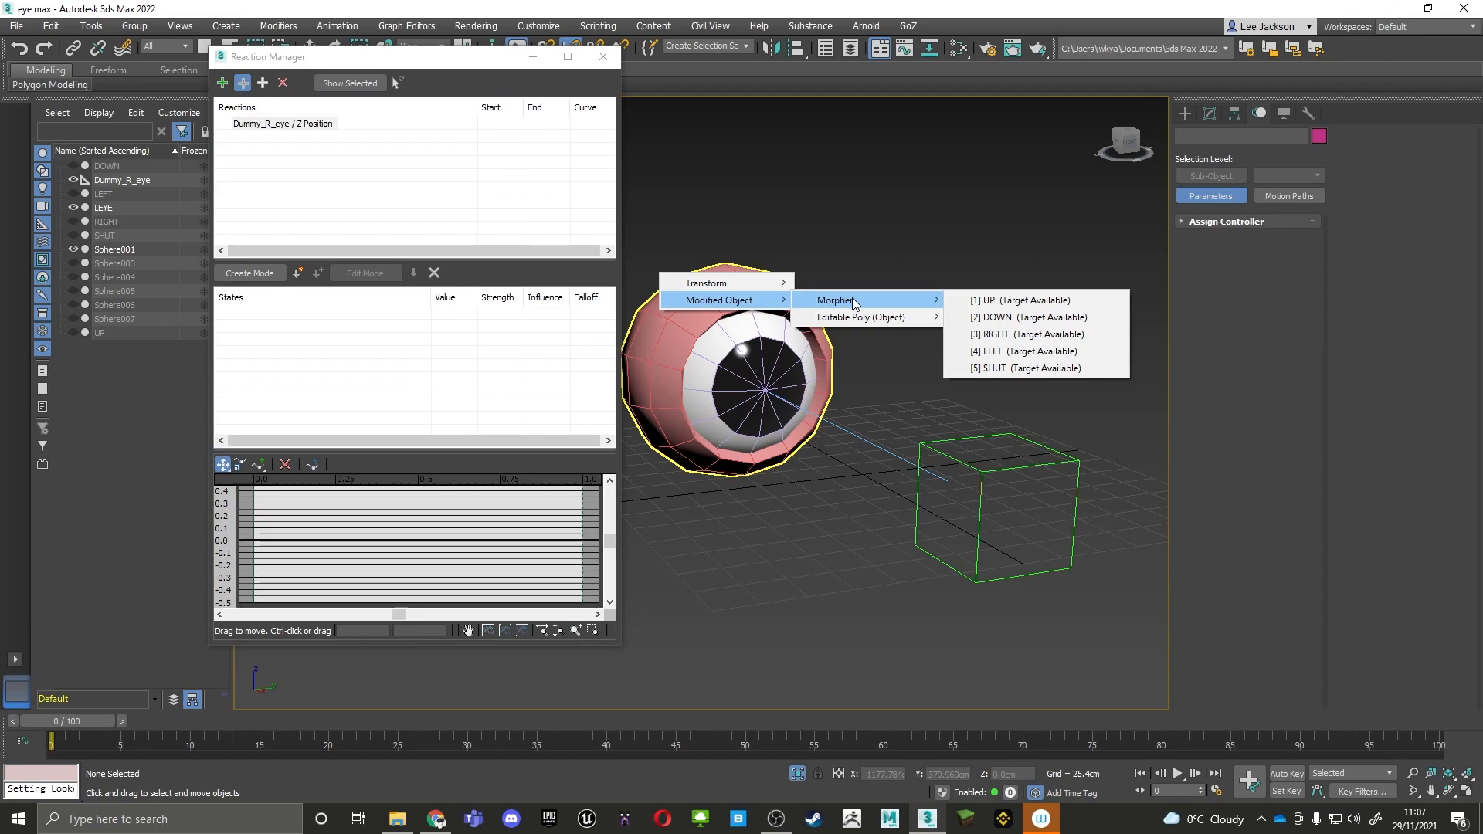
{"action": "left_click", "coordinate": [1012, 301]}
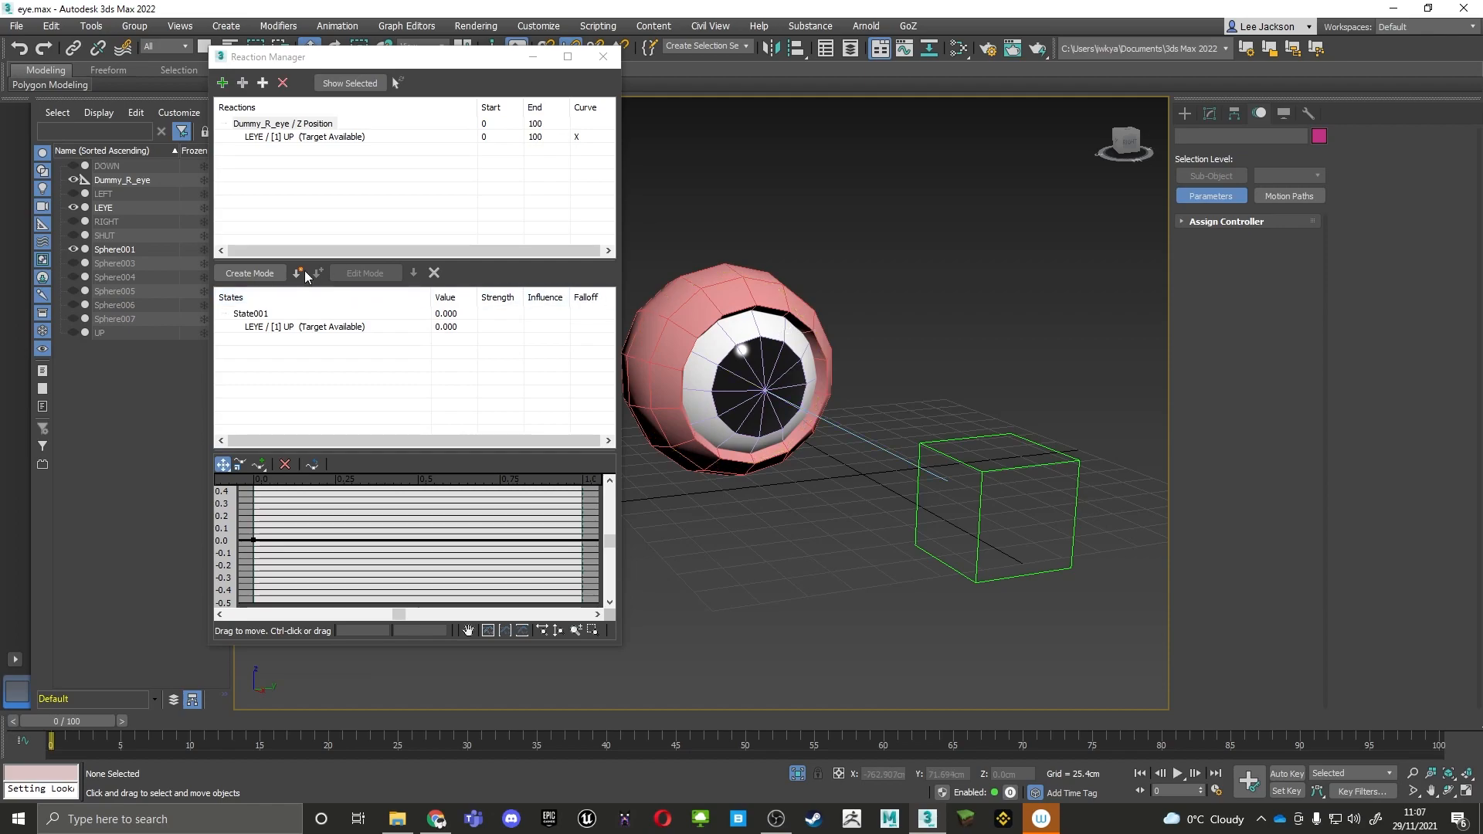
In Create Mode, raise Dummy_R_eye about 53.5 along Z above its zero pose and record a new reaction state
{"action": "left_click", "coordinate": [250, 273]}
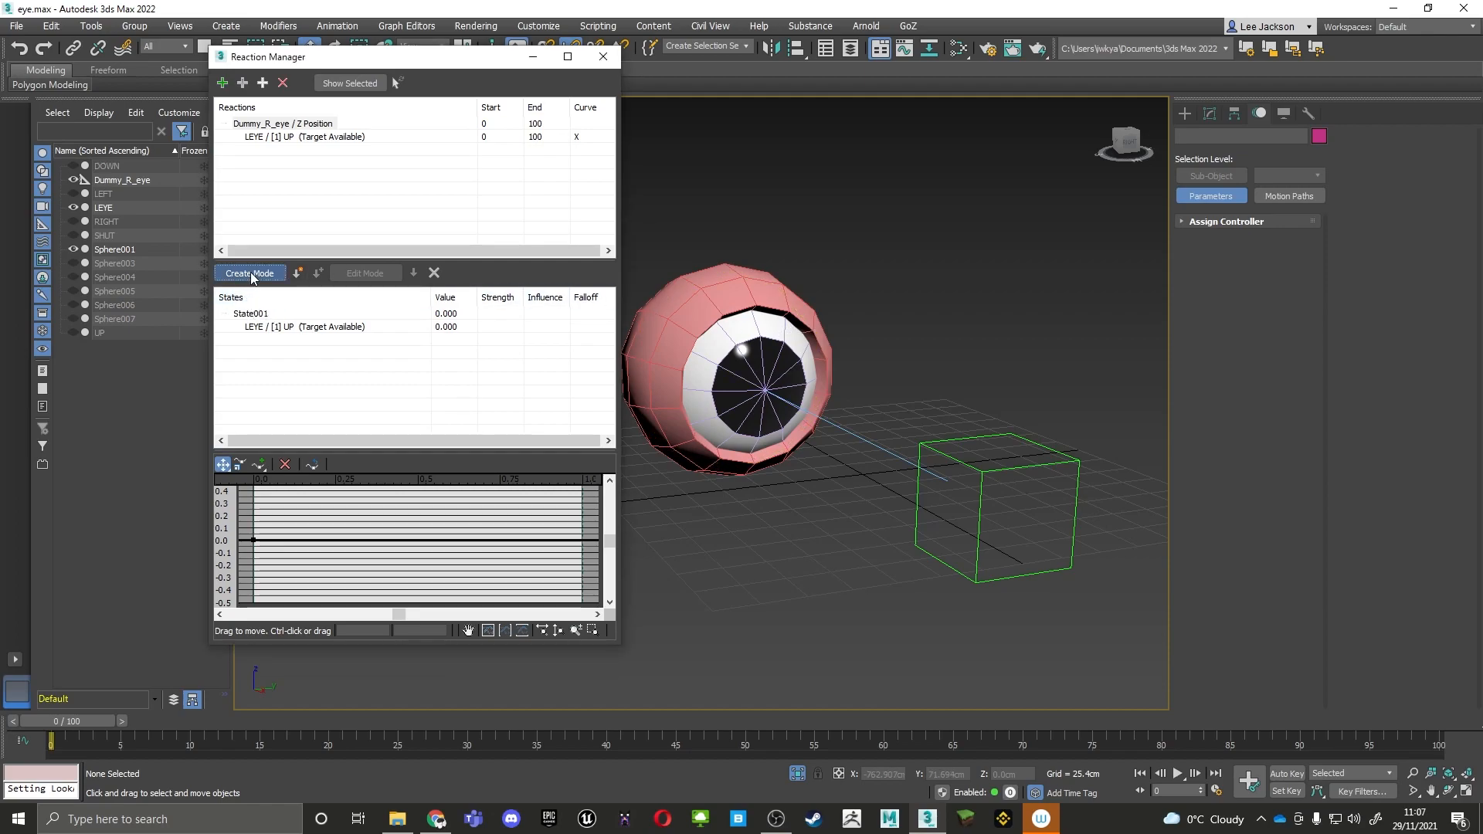
{"action": "left_click", "coordinate": [1027, 459]}
{"action": "left_click_drag", "start_coordinate": [1001, 460], "coordinate": [971, 117]}
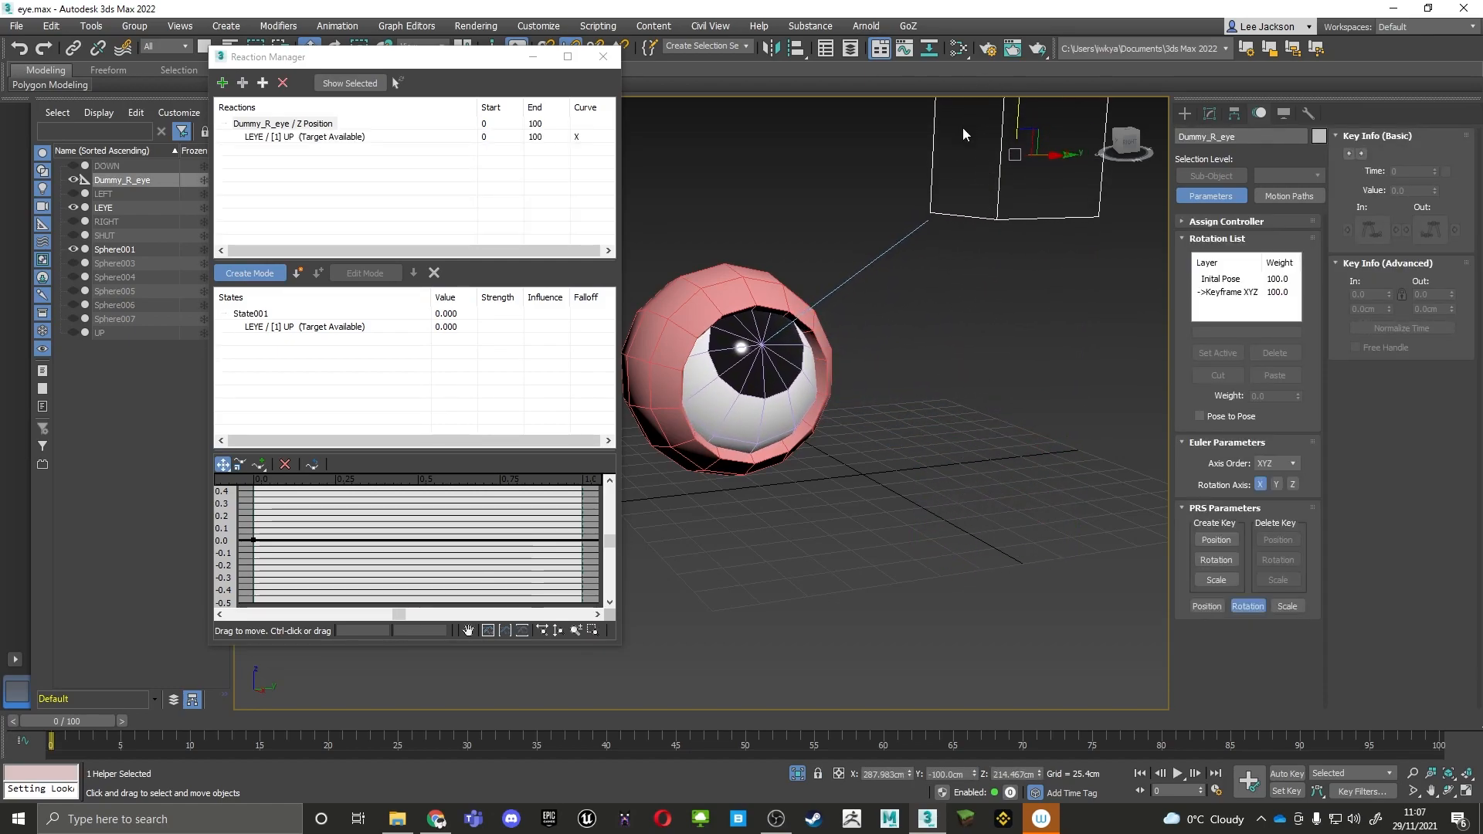
{"action": "scroll", "coordinate": [933, 345], "scroll_direction": "down", "scroll_amount": 3}
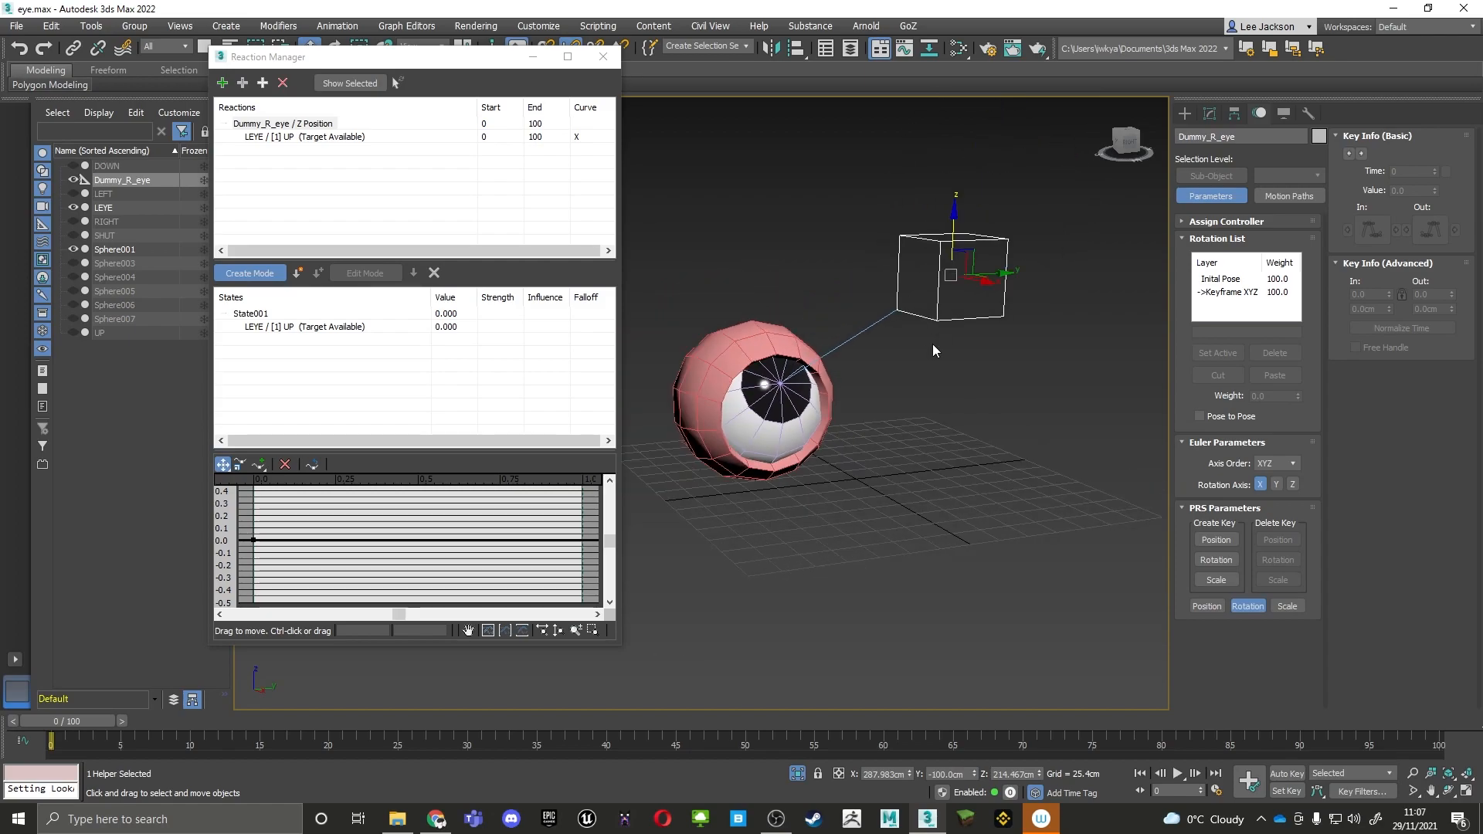
{"action": "left_click", "coordinate": [300, 275]}
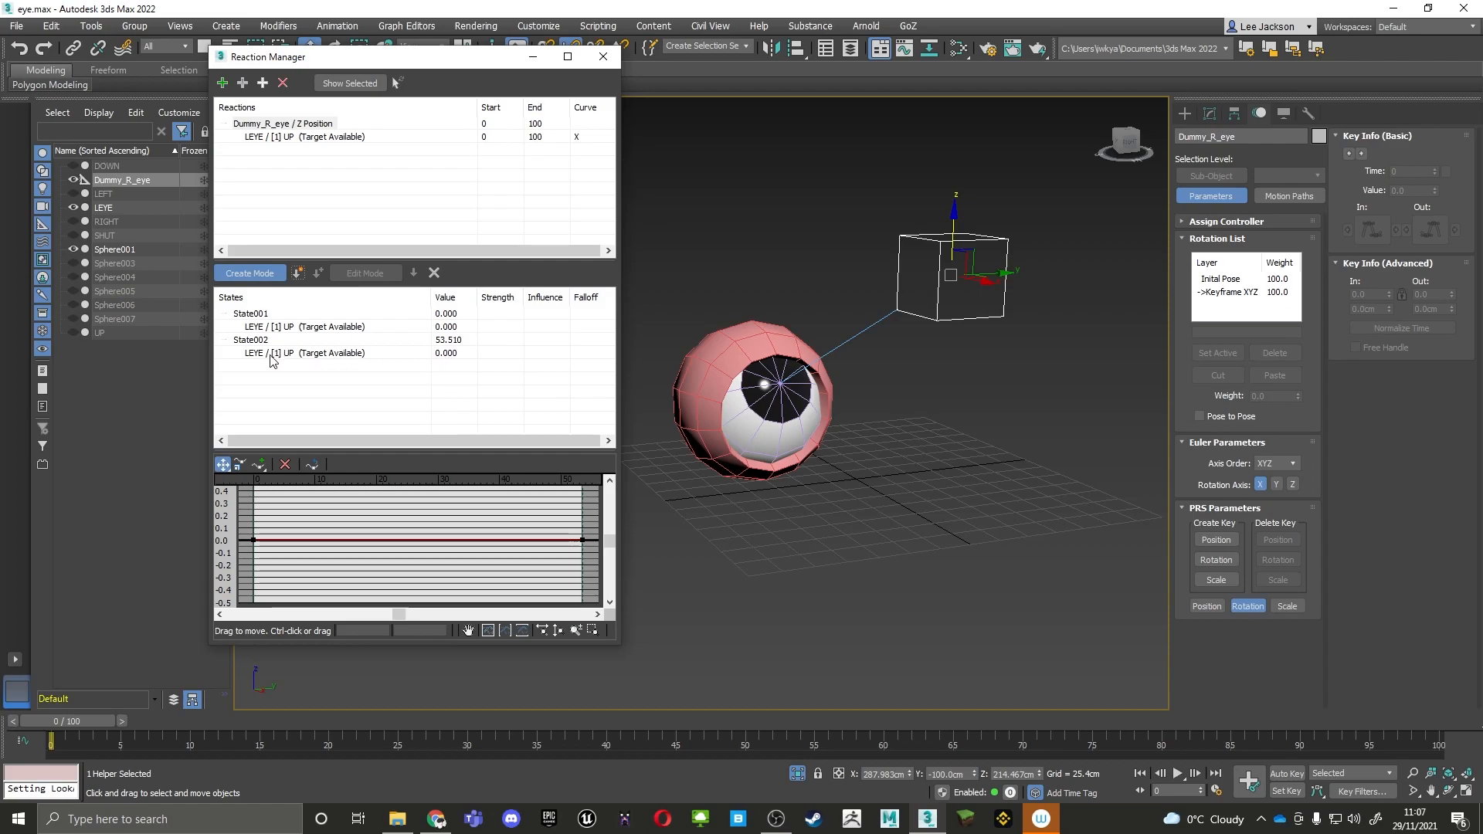
Set the raised state's LEYE UP value to 100 and its master value to 60, then leave Create Mode
{"action": "double_click", "coordinate": [450, 352]}
{"action": "type", "text": "100"}
{"action": "key", "text": "Return"}
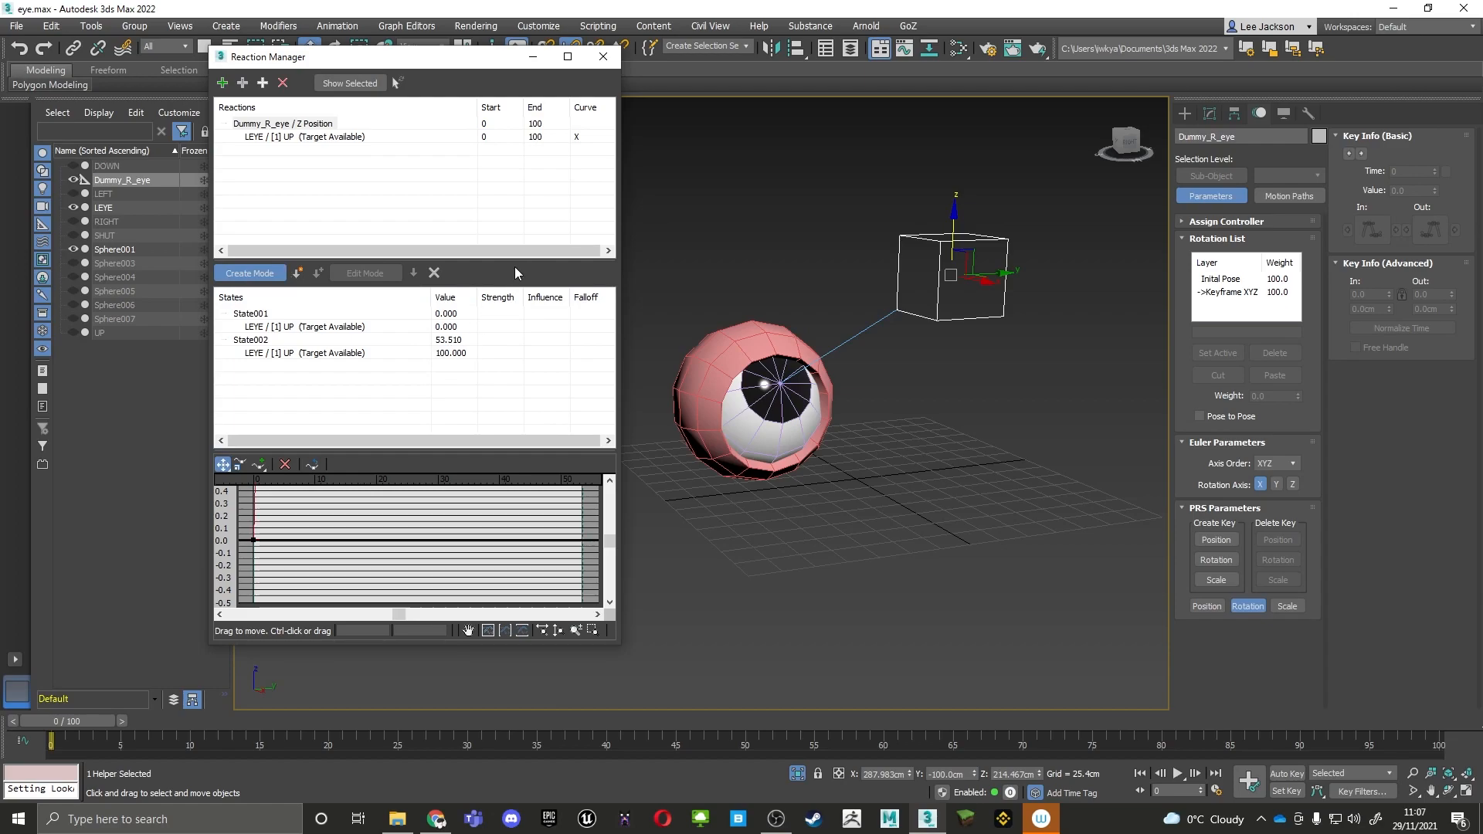
{"action": "double_click", "coordinate": [456, 340]}
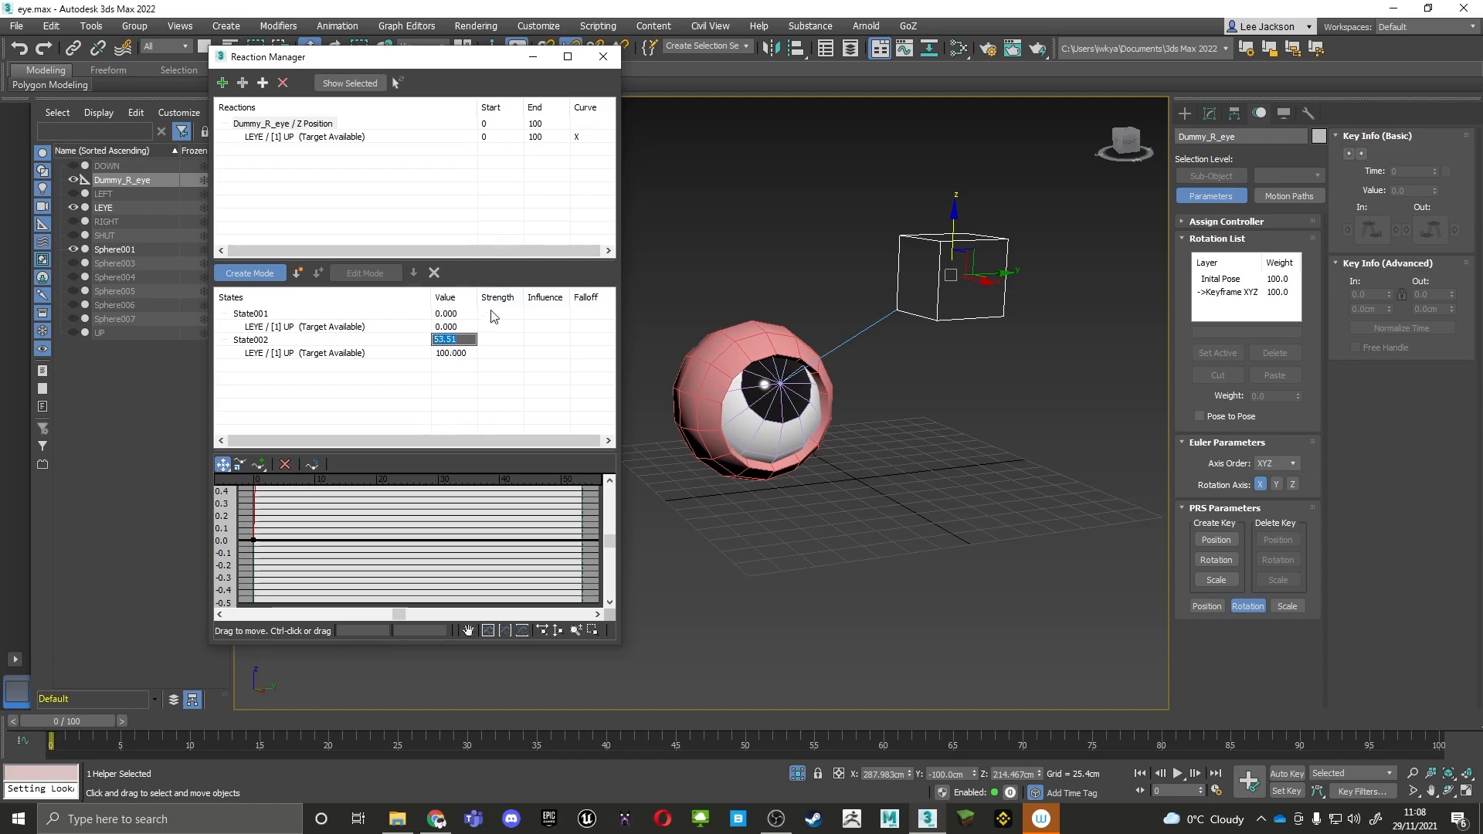
{"action": "type", "text": "60"}
{"action": "key", "text": "Return"}
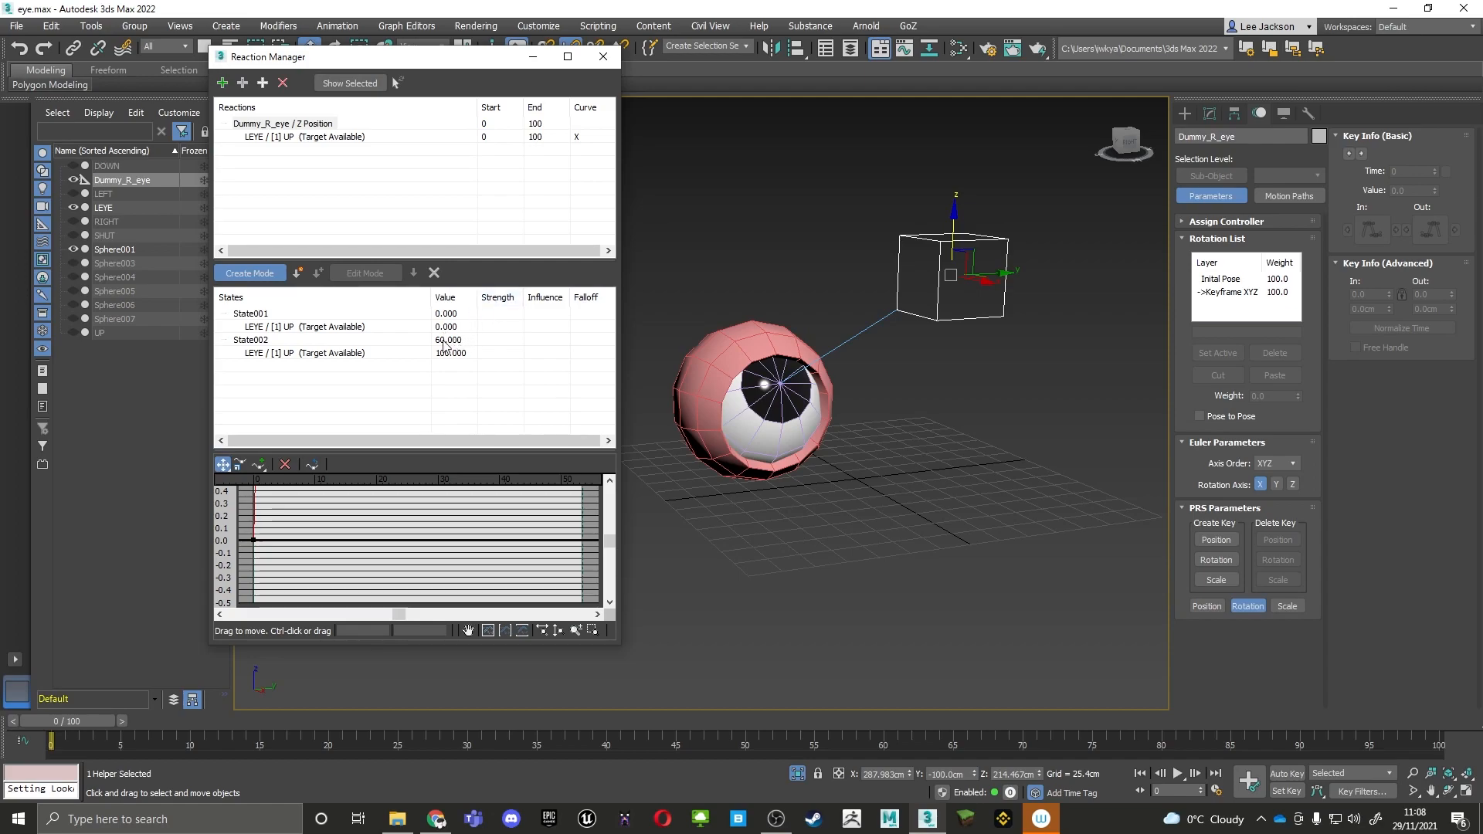
{"action": "left_click", "coordinate": [260, 275]}
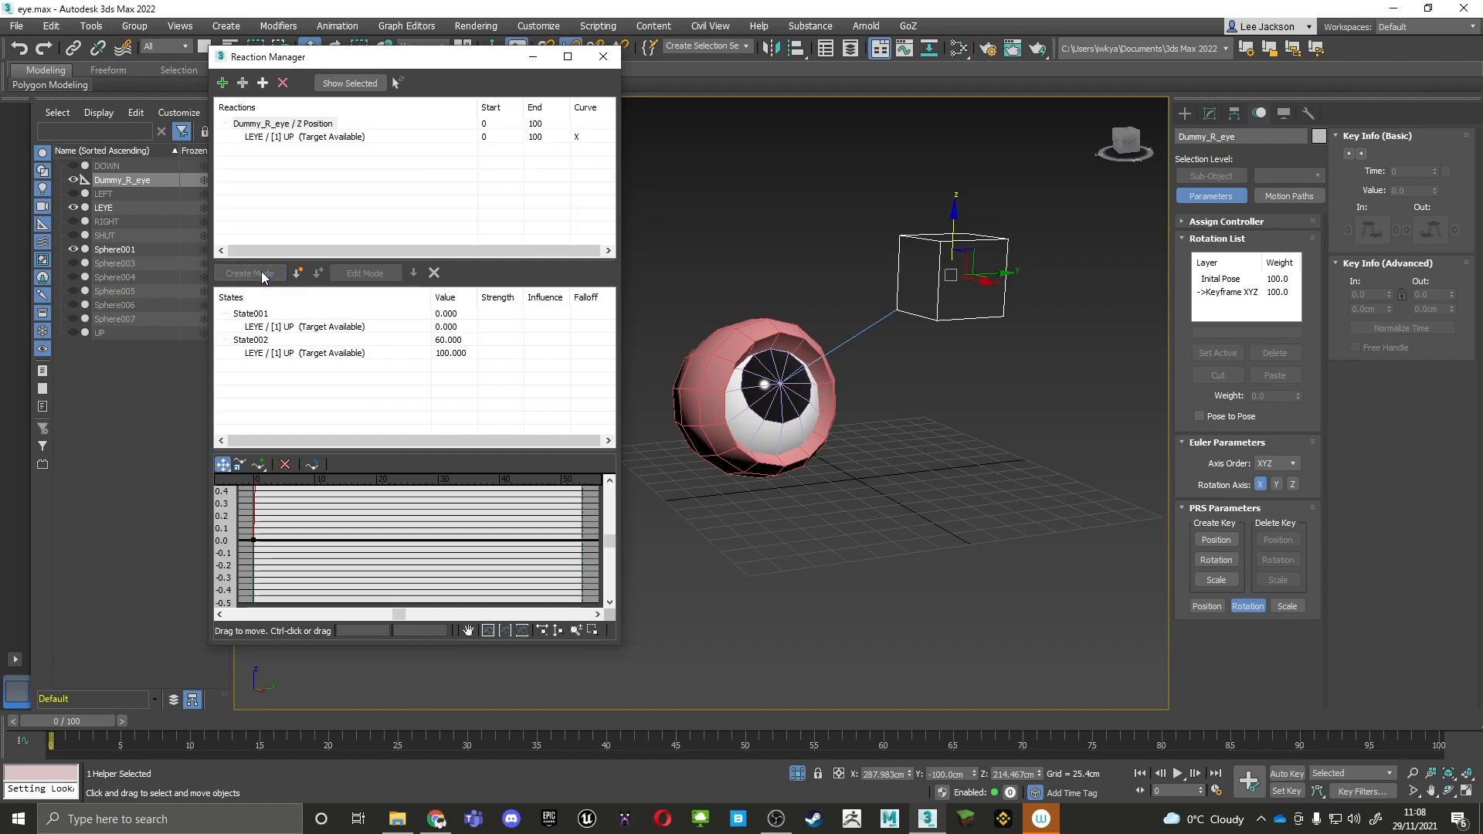
Test the upper eyelid reaction by lowering Dummy_R_eye, then return it to its frozen pose with Transform To Zero
{"action": "left_click_drag", "start_coordinate": [947, 245], "coordinate": [909, 286]}
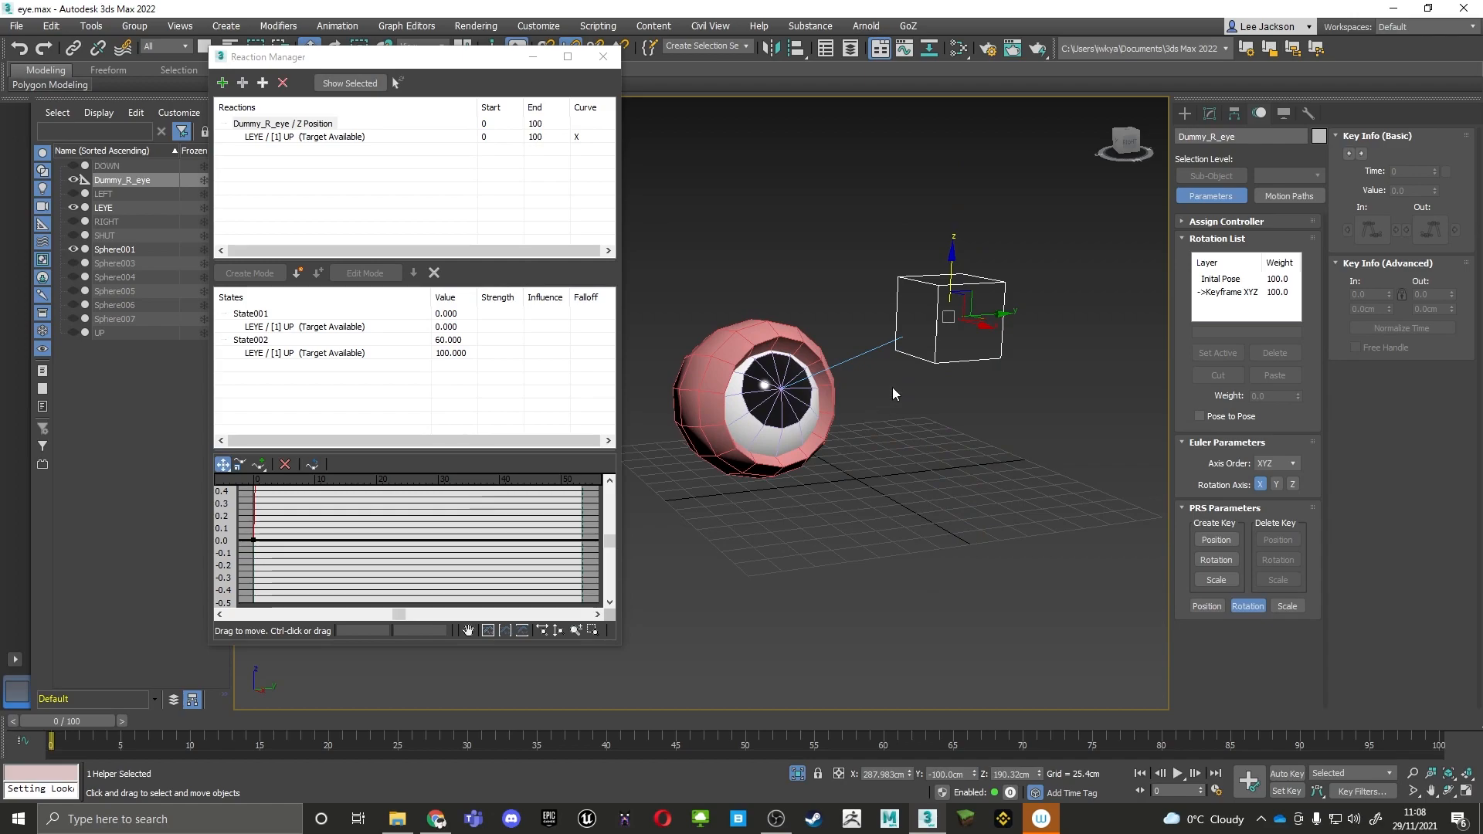
{"action": "right_click", "coordinate": [922, 316]}
{"action": "left_click", "coordinate": [885, 289]}
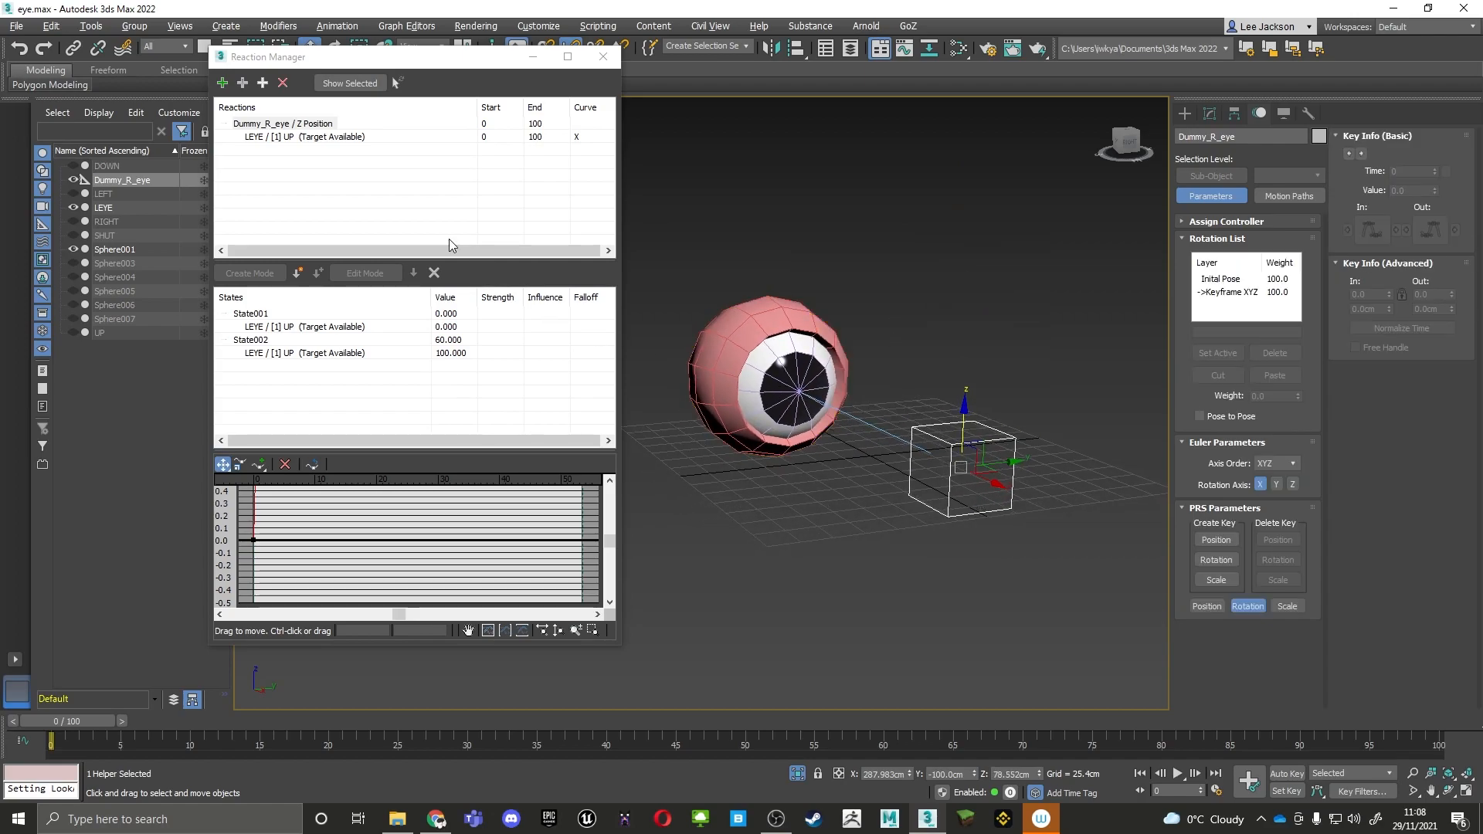
Add the LEYE Morpher channel [2] DOWN as a second slave of the Dummy_R_eye Z Position reaction
{"action": "left_click", "coordinate": [317, 125]}
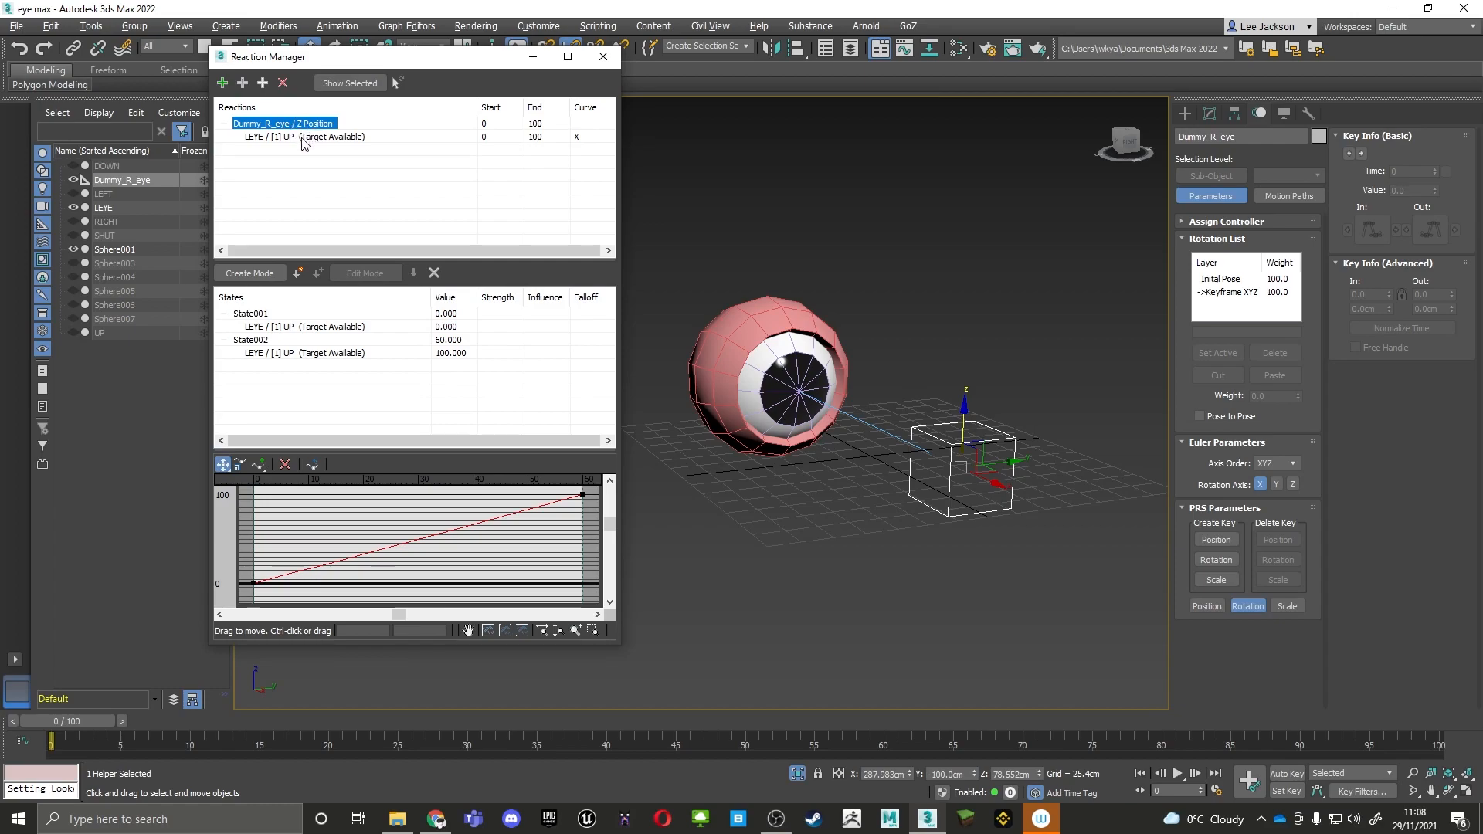
{"action": "left_click", "coordinate": [244, 83]}
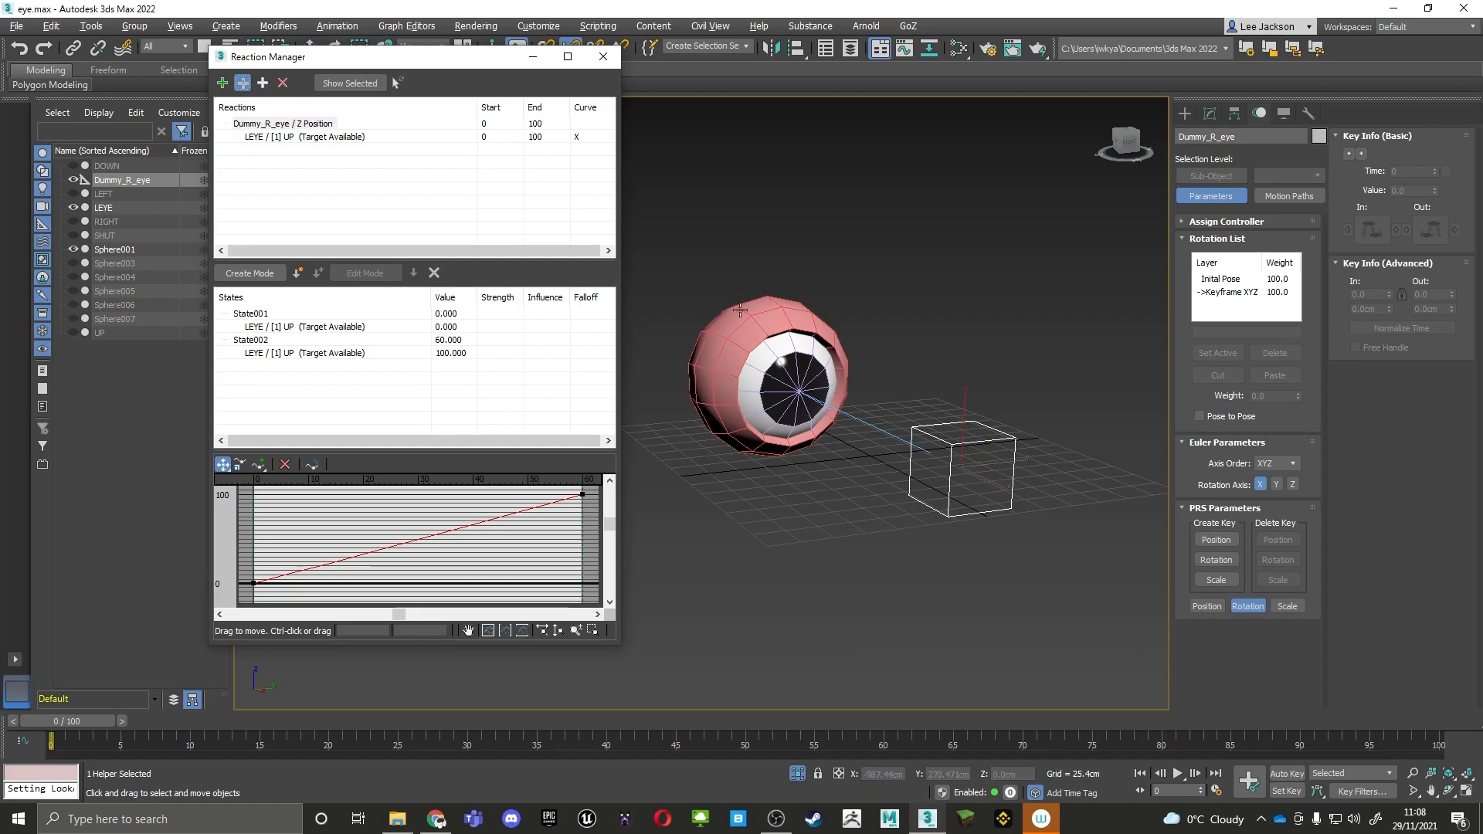
{"action": "left_click", "coordinate": [707, 315]}
{"action": "mouse_move", "coordinate": [767, 340]}
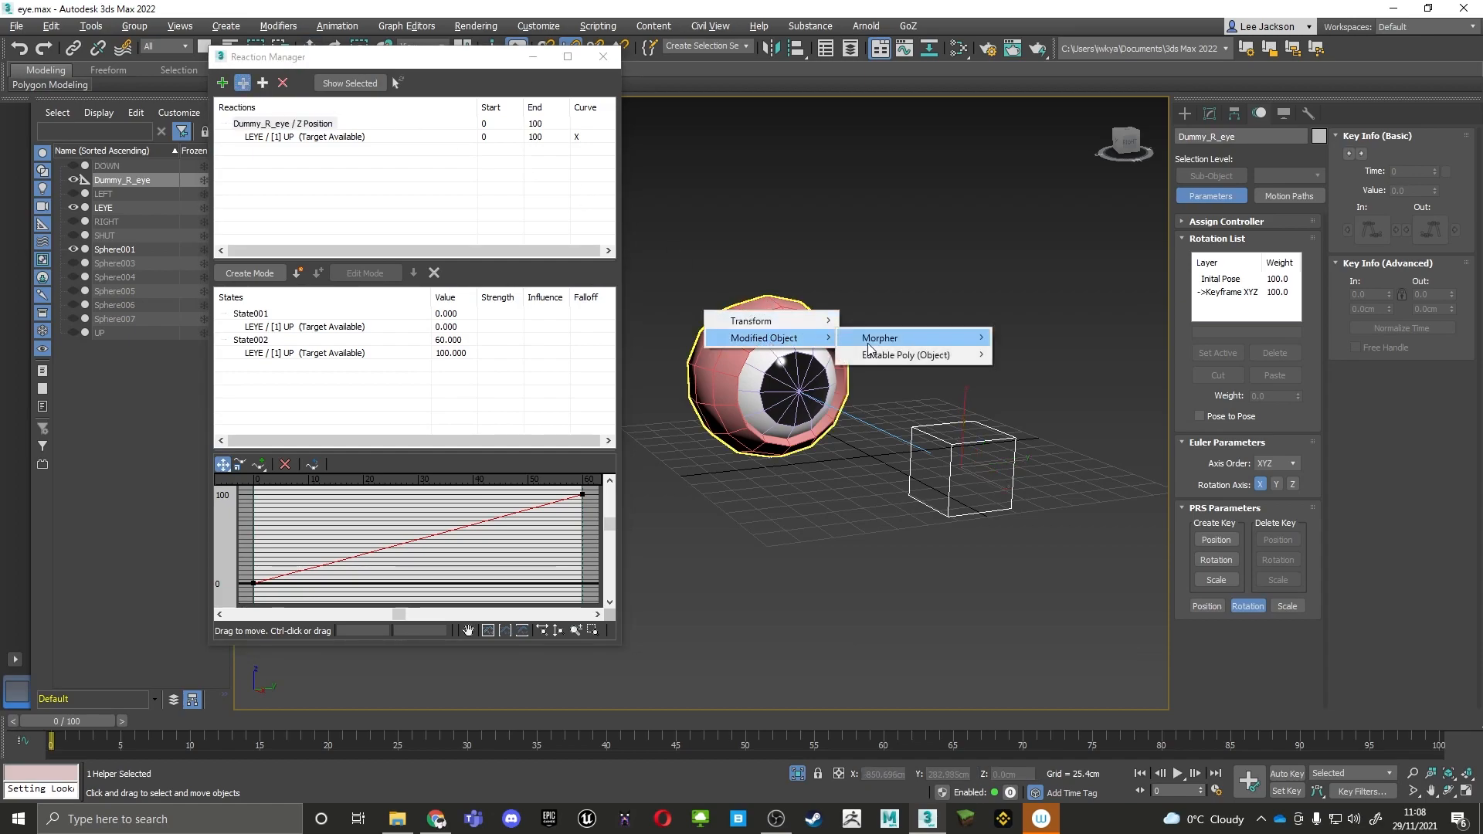
{"action": "mouse_move", "coordinate": [907, 342]}
{"action": "left_click", "coordinate": [1042, 356]}
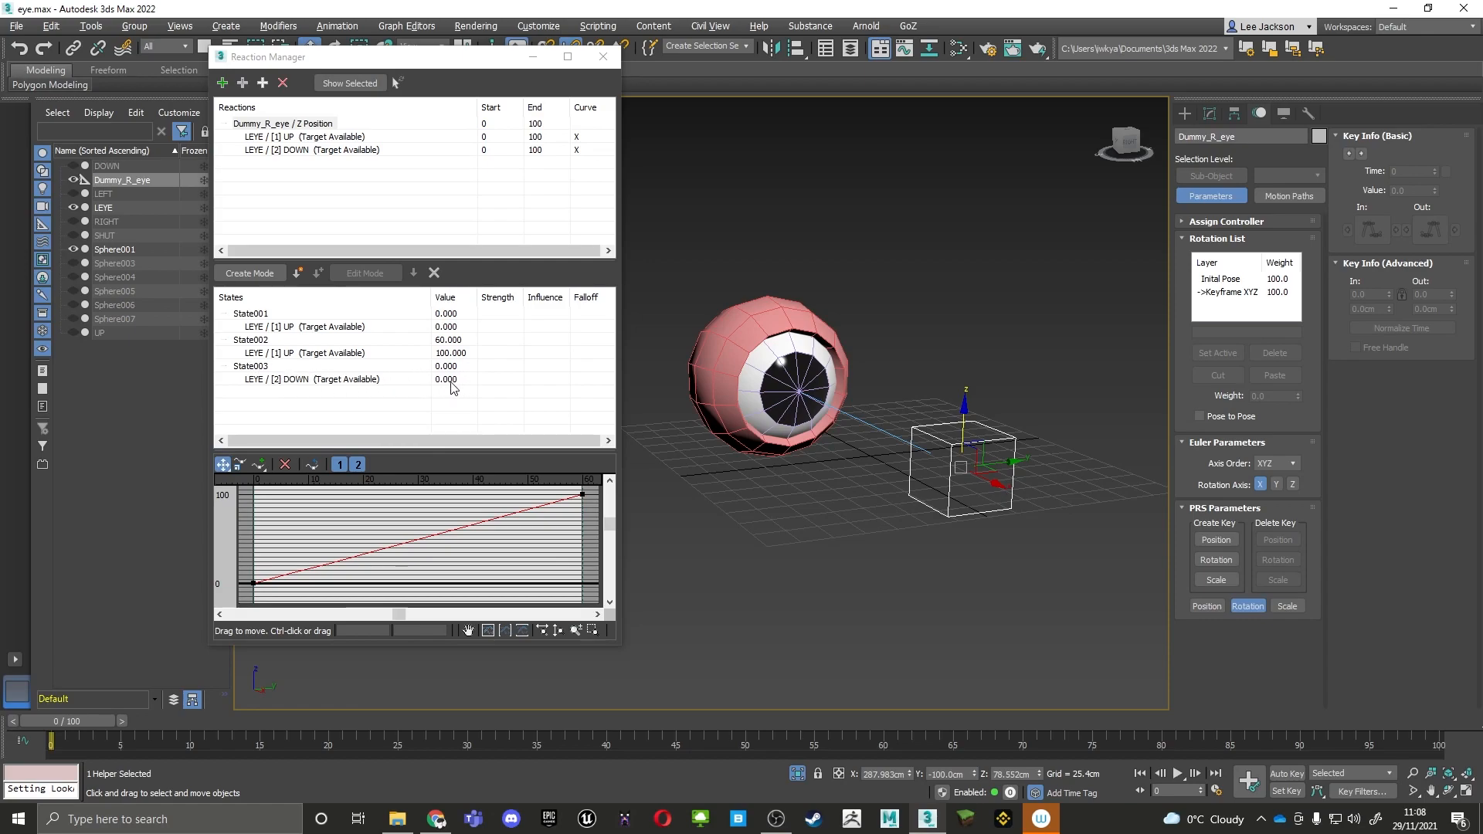
In Create Mode, lower Dummy_R_eye to about -54.3 on its Z Position and record a new reaction state
{"action": "left_click", "coordinate": [250, 272]}
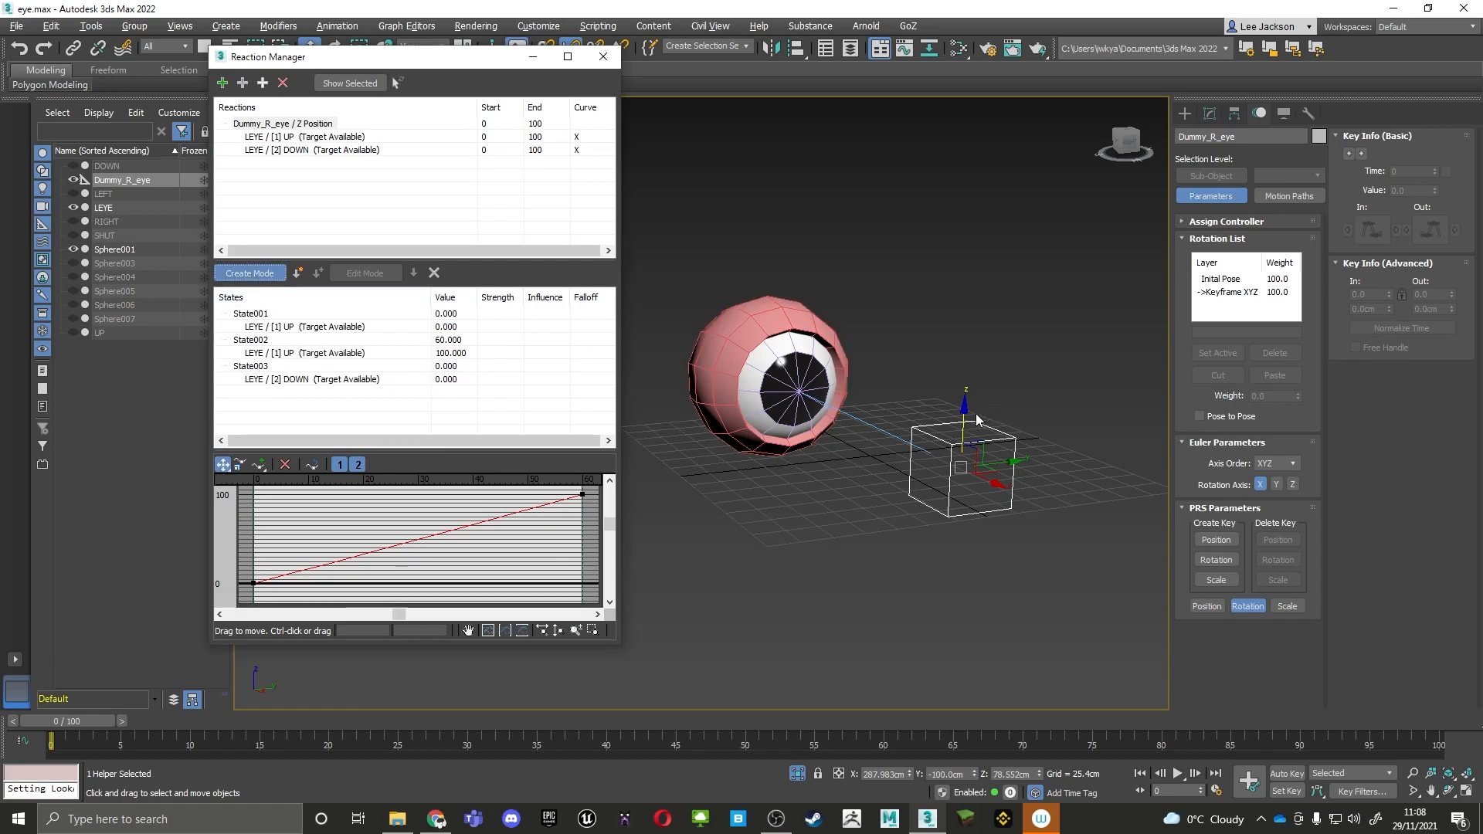
{"action": "left_click_drag", "start_coordinate": [964, 417], "coordinate": [952, 626]}
{"action": "middle_click_drag", "start_coordinate": [888, 591], "coordinate": [886, 512]}
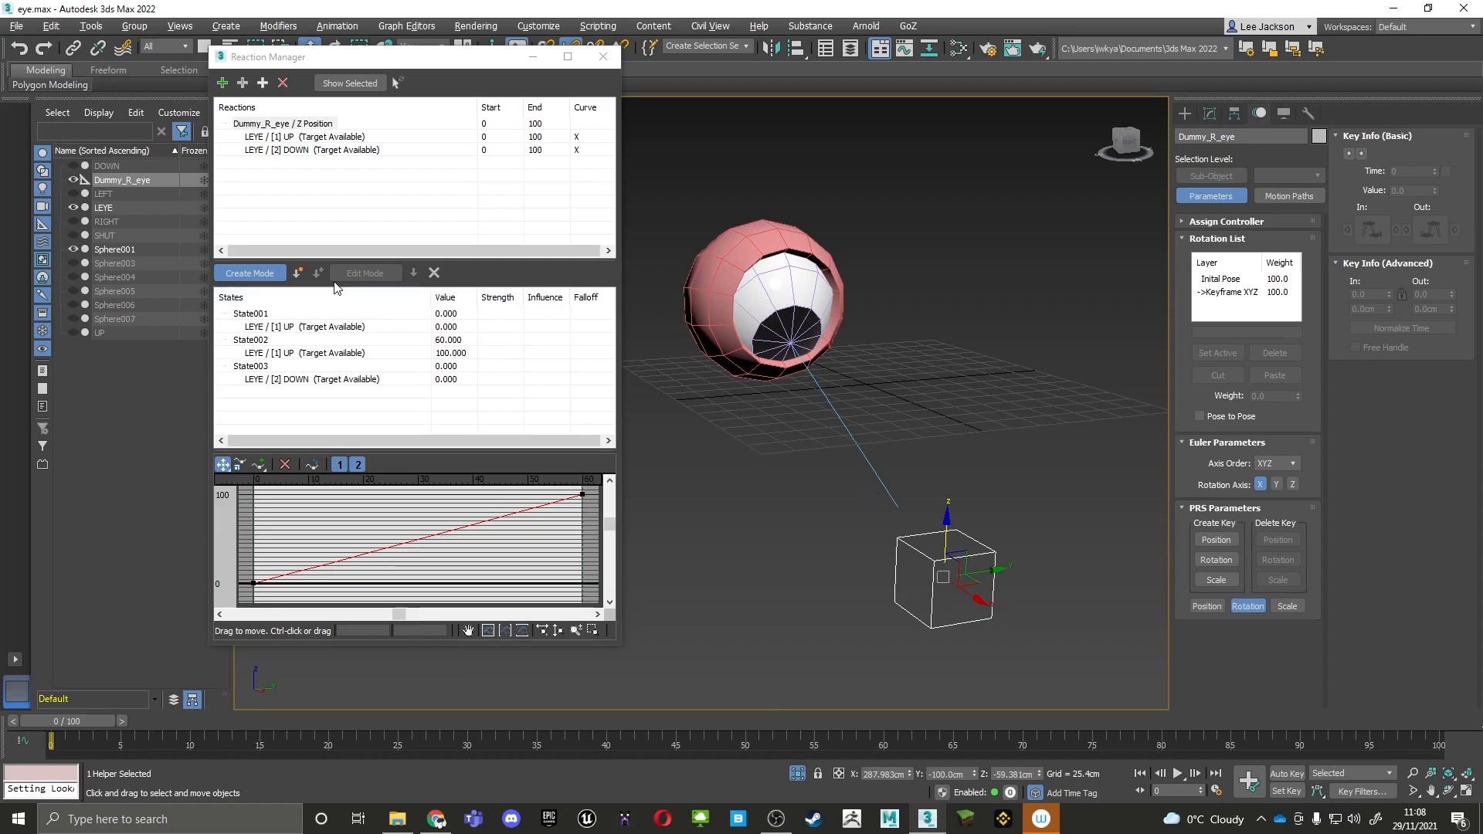
{"action": "left_click", "coordinate": [298, 274]}
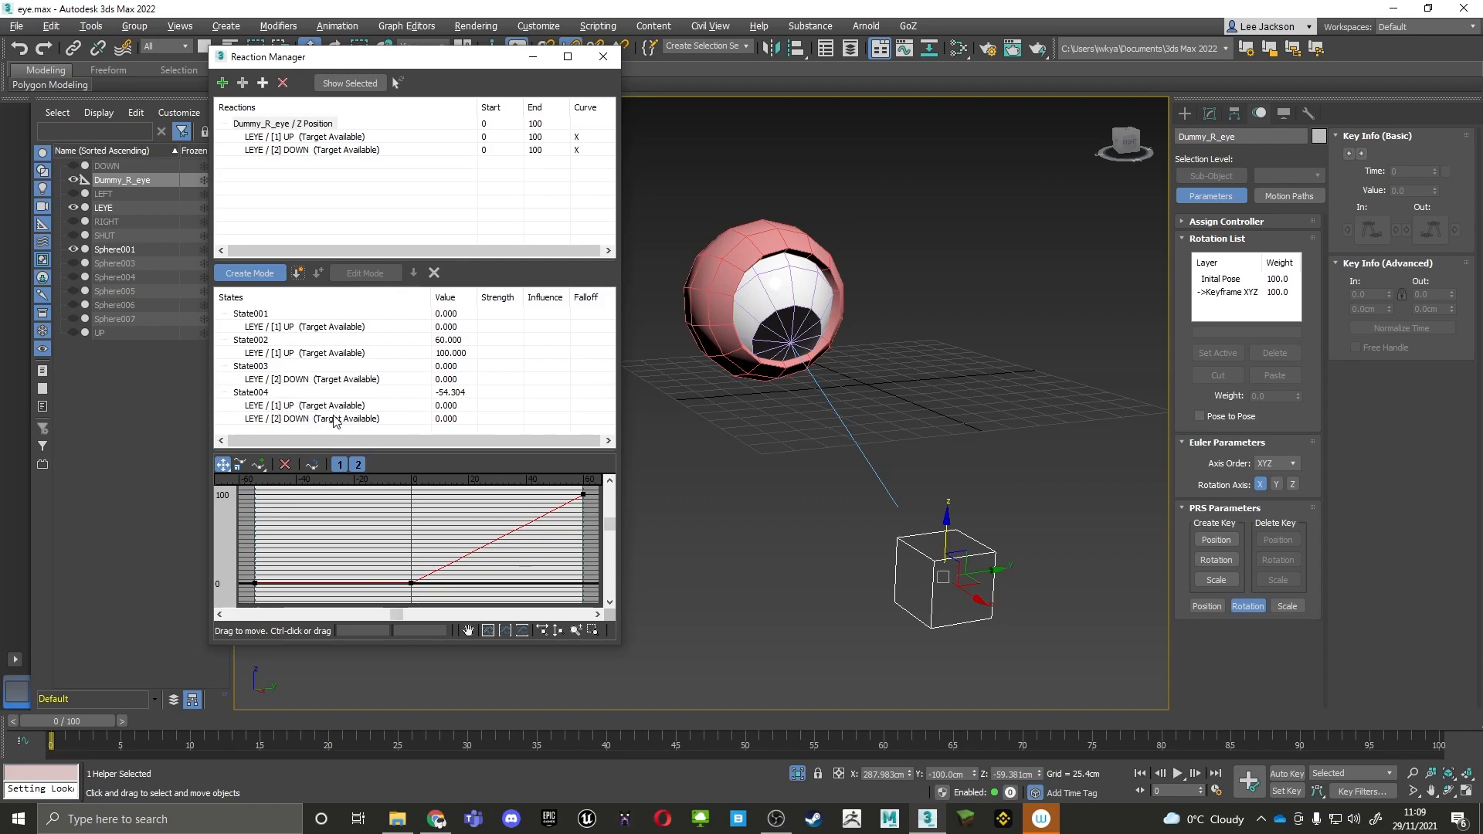
Set the lowered state's master value to -60 and its LEYE DOWN value to 100, then leave Create Mode
{"action": "double_click", "coordinate": [454, 392]}
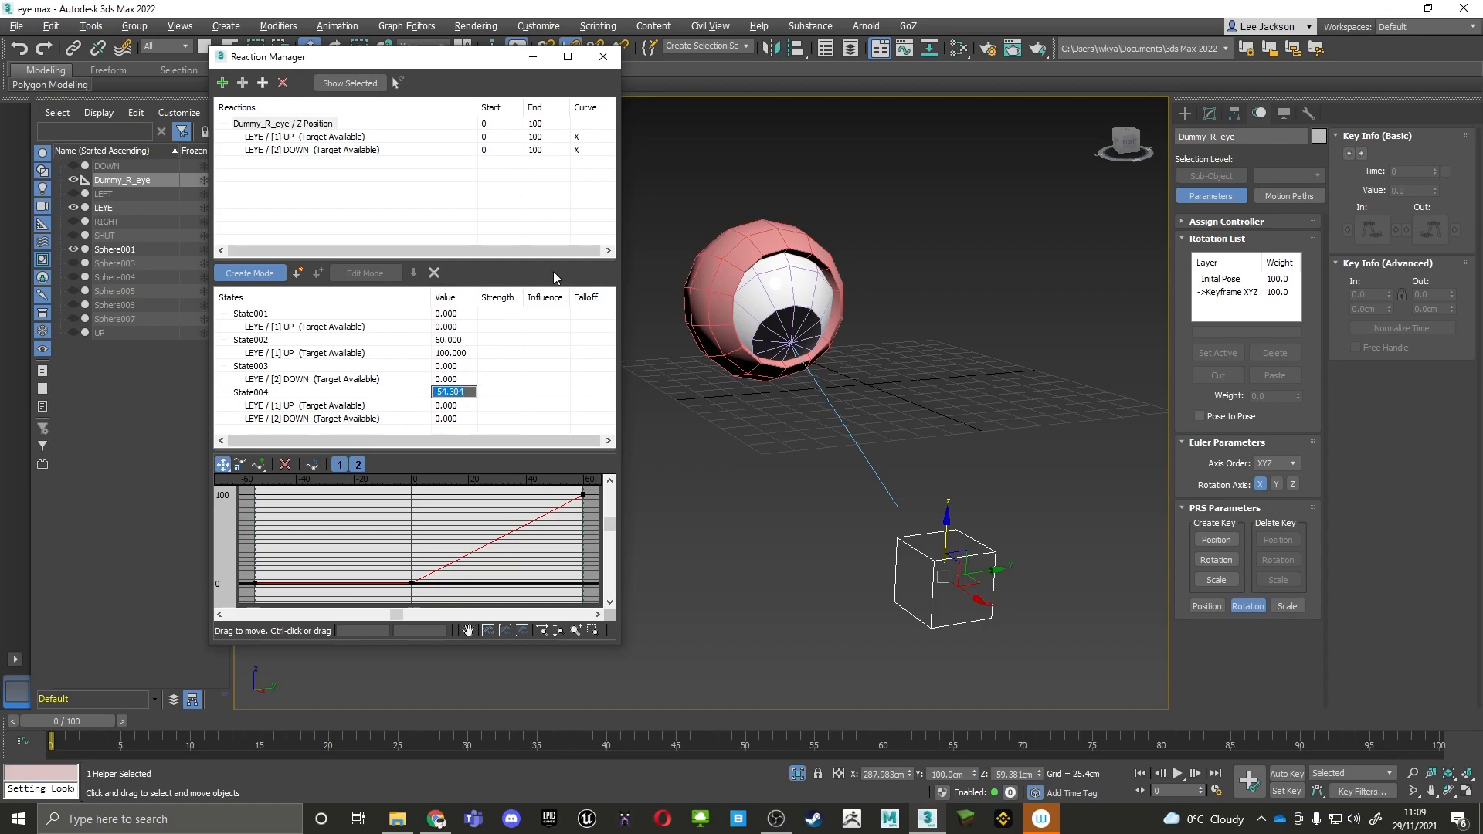
{"action": "type", "text": "-60"}
{"action": "key", "text": "Return"}
{"action": "double_click", "coordinate": [453, 419]}
{"action": "type", "text": "100"}
{"action": "key", "text": "Return"}
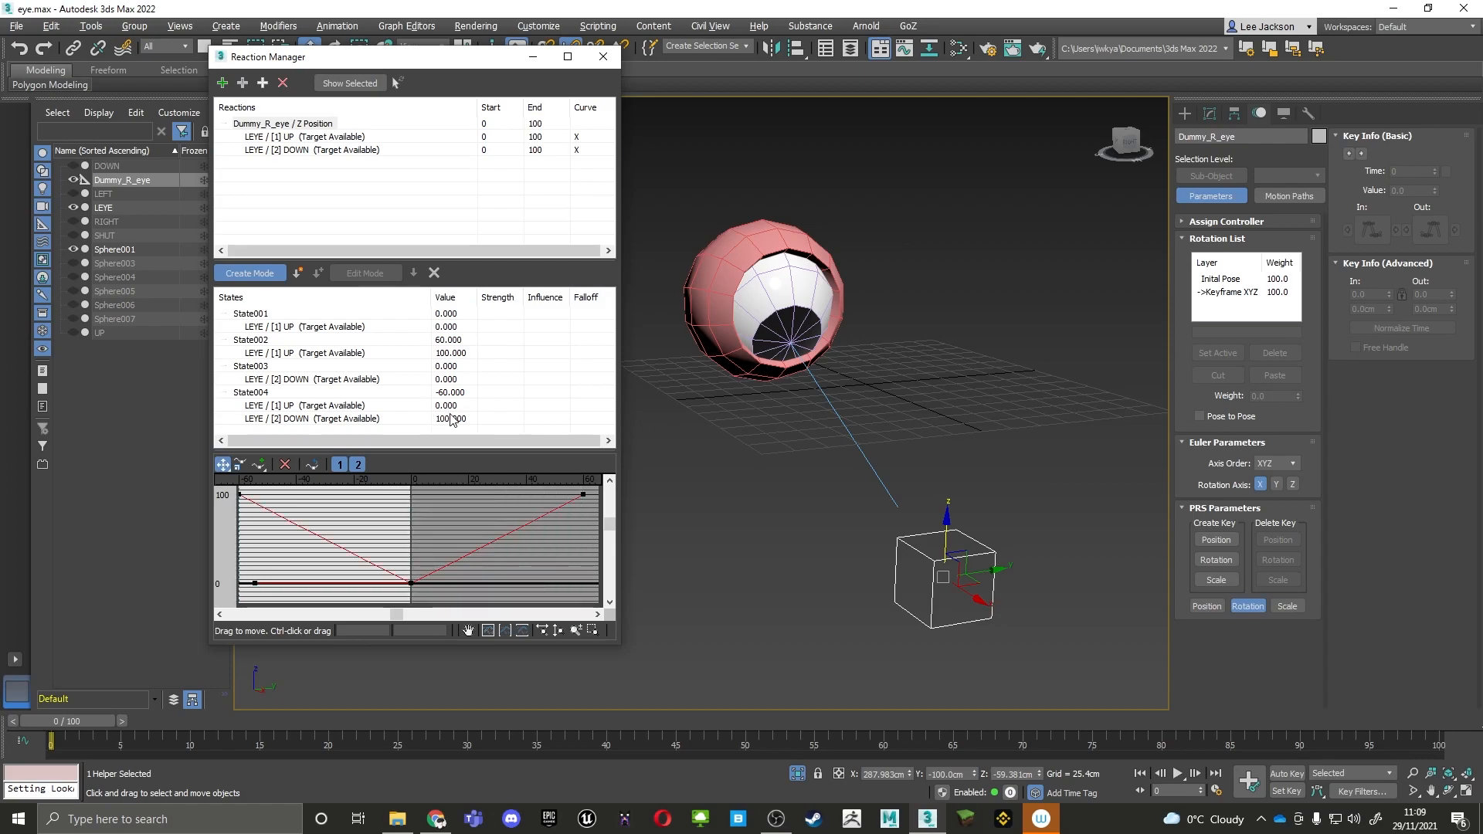
{"action": "left_click", "coordinate": [274, 274]}
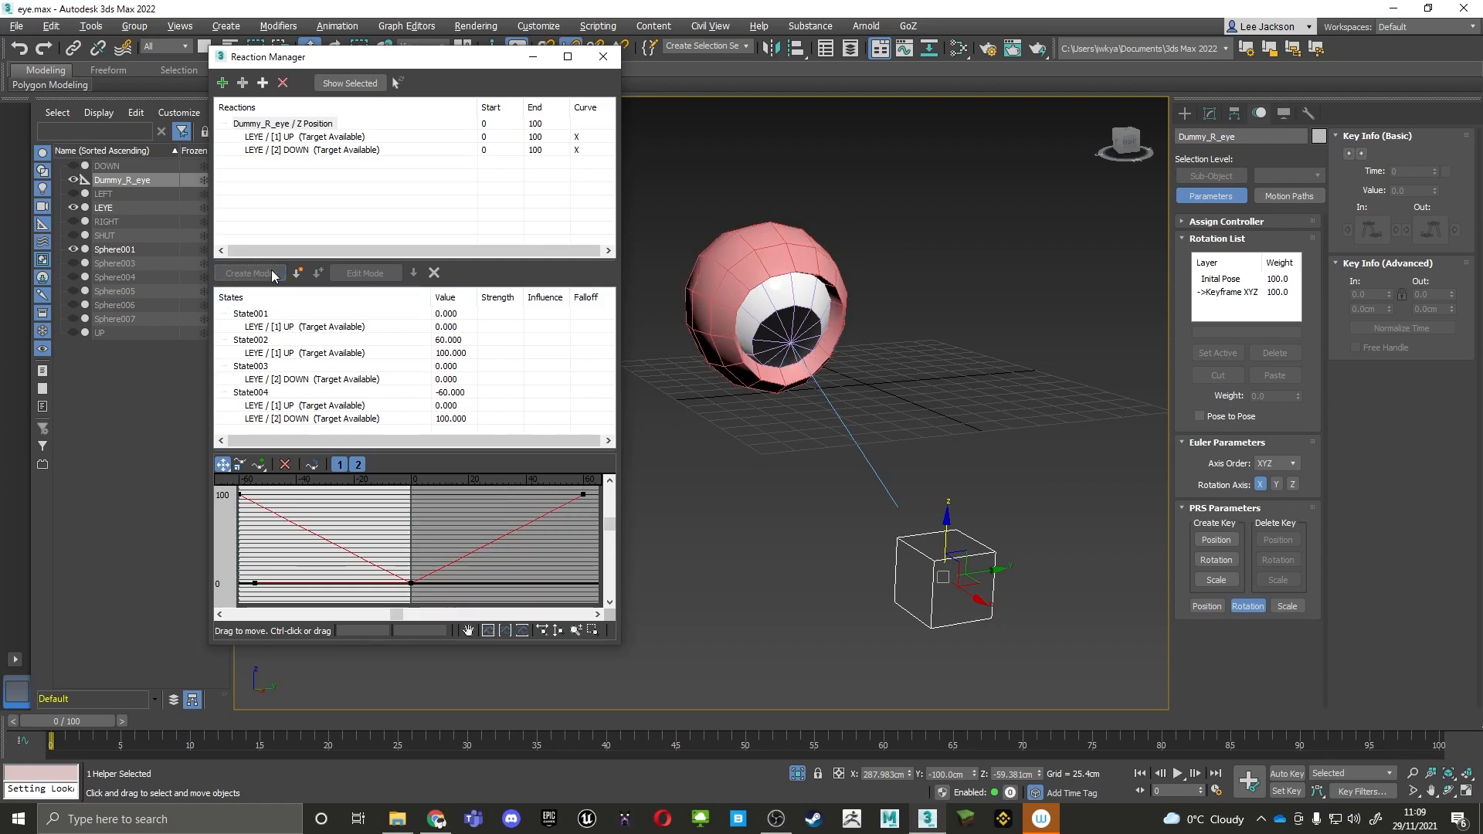
Raise Dummy_R_eye to test the eyelid, and delete the LEYE UP entry from the -60 state
{"action": "left_click_drag", "start_coordinate": [948, 534], "coordinate": [905, 150]}
{"action": "middle_click_drag", "start_coordinate": [913, 291], "coordinate": [924, 246], "text": "alt"}
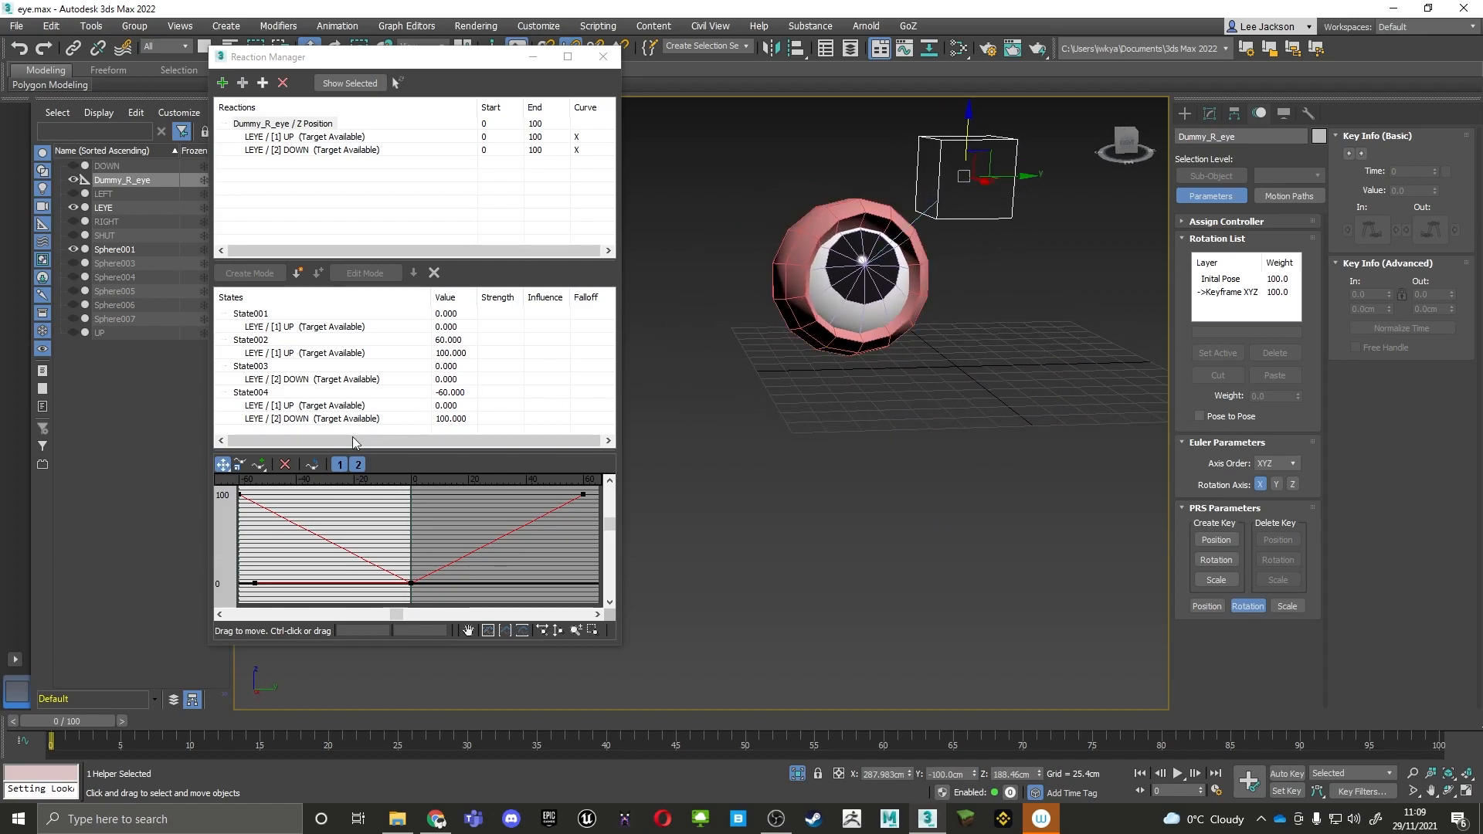
{"action": "left_click", "coordinate": [294, 408]}
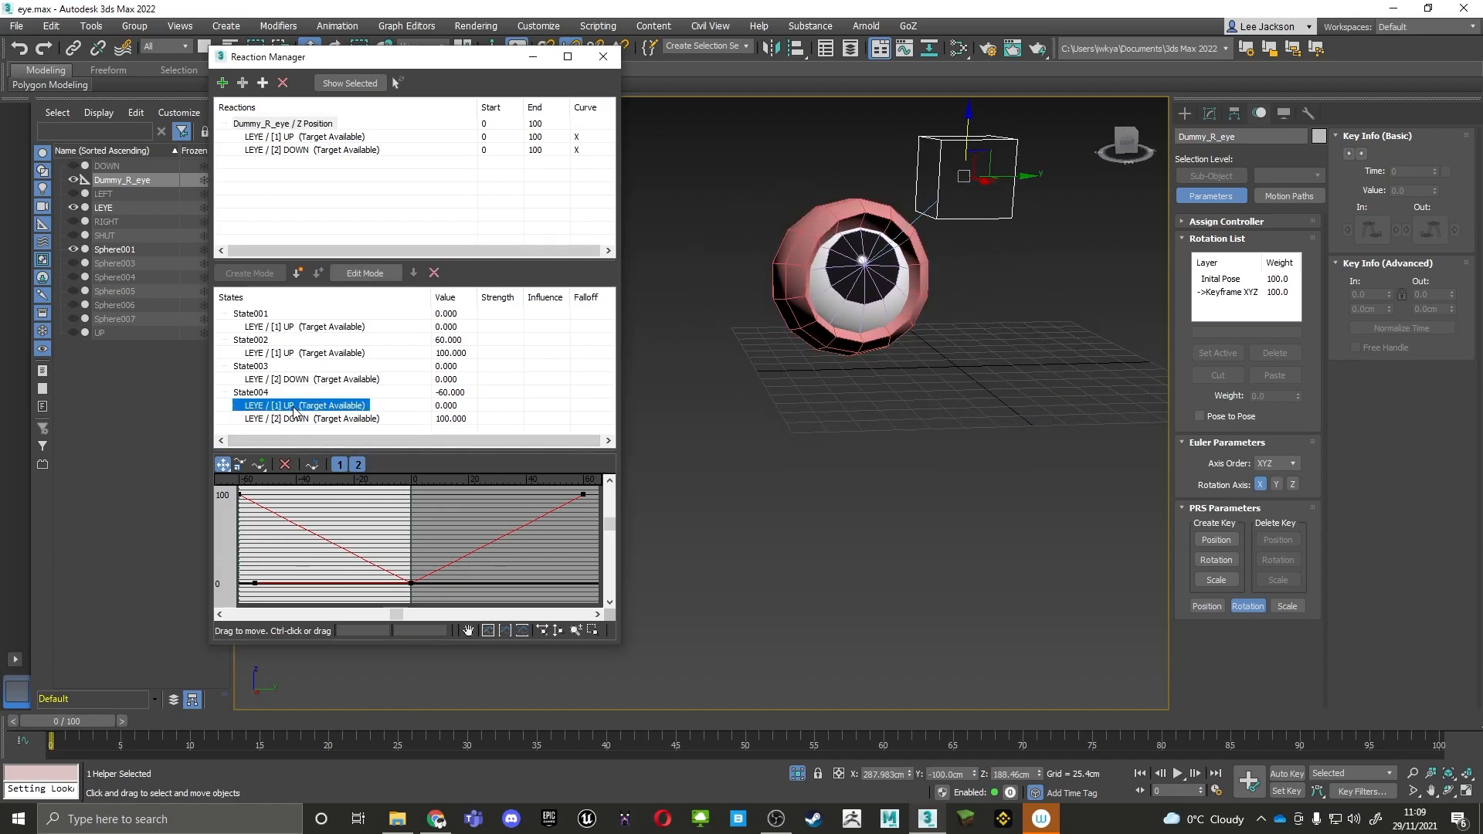
{"action": "left_click", "coordinate": [434, 273]}
Move Dummy_R_eye down to test both eyelid reactions, then return it to its frozen pose with Transform To Zero
{"action": "middle_click_drag", "start_coordinate": [865, 304], "coordinate": [831, 417]}
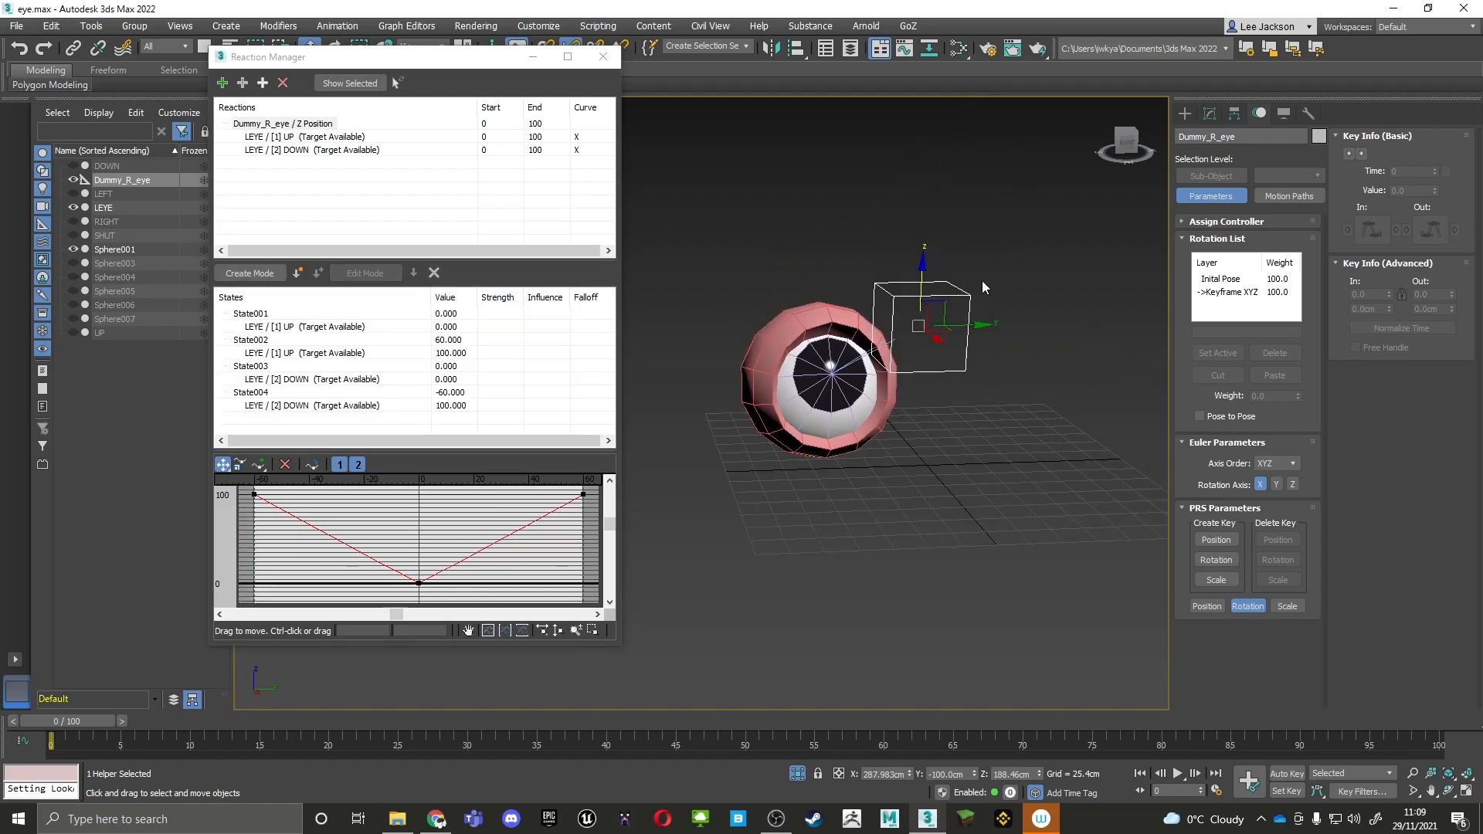
{"action": "left_click_drag", "start_coordinate": [937, 313], "coordinate": [896, 479]}
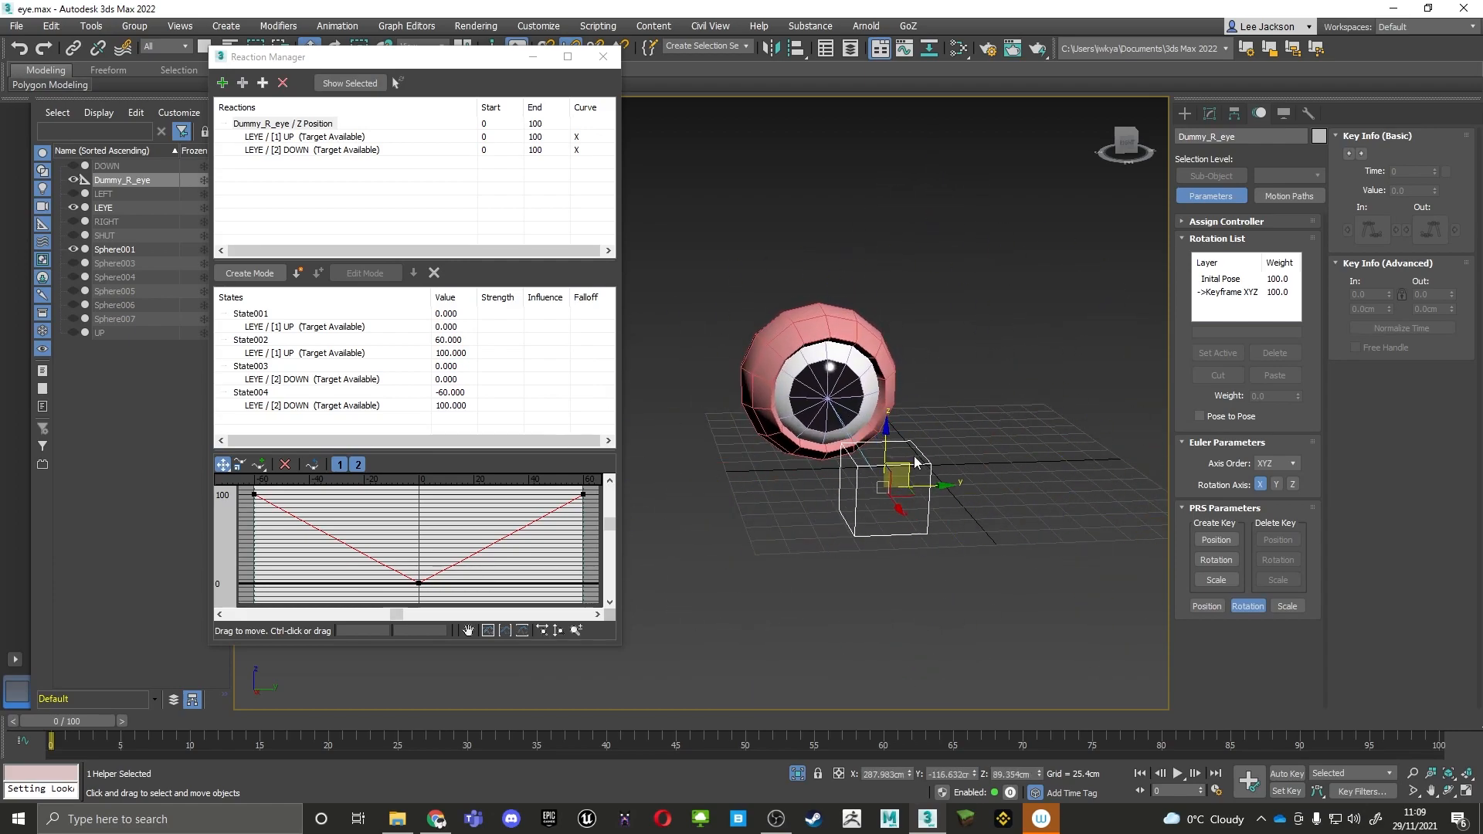
{"action": "right_click", "coordinate": [908, 469]}
{"action": "left_click", "coordinate": [874, 446]}
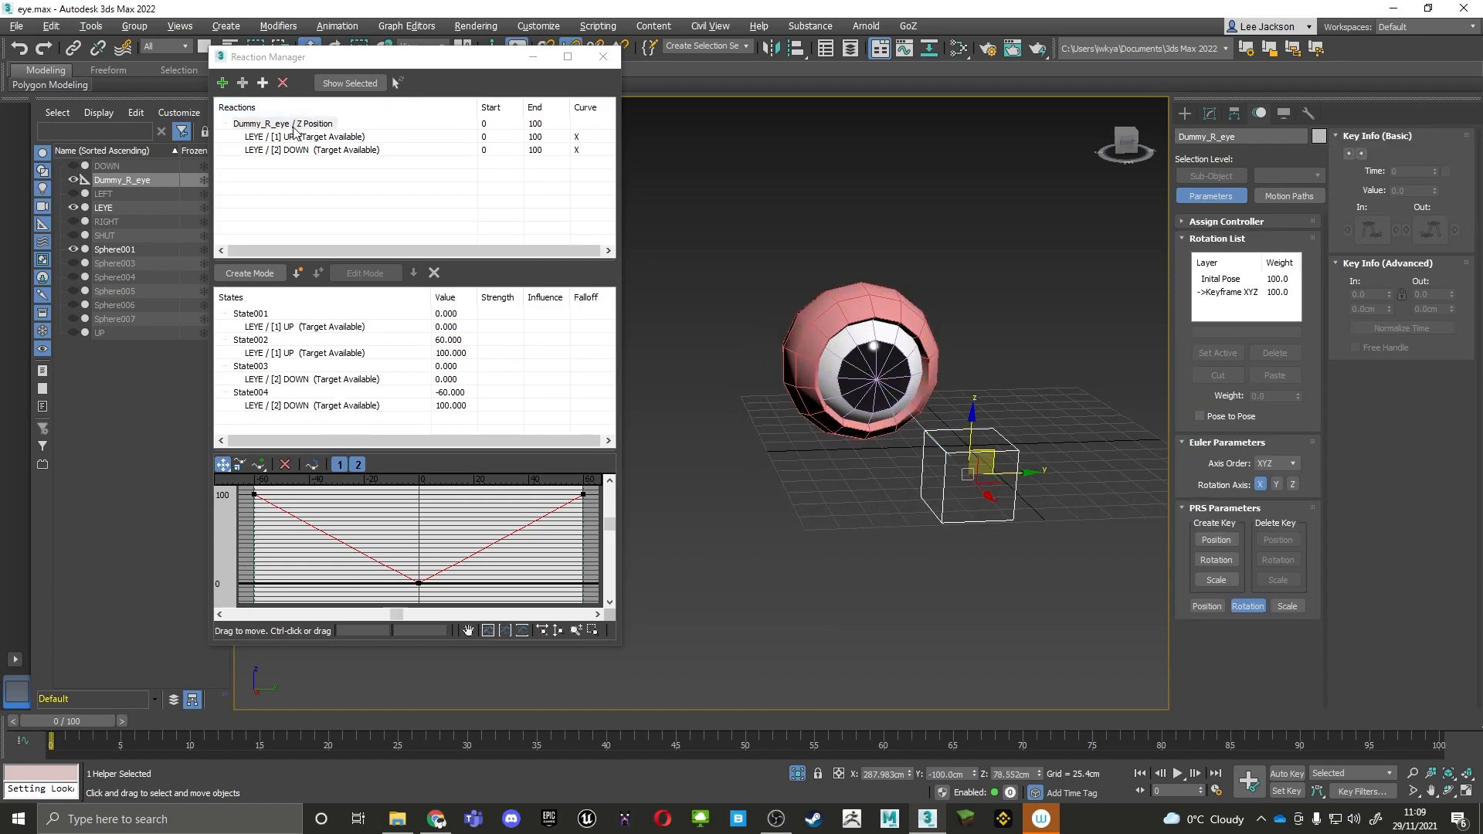
Add Dummy_R_eye's Zero Pos XYZ Y Position as a new reaction master
{"action": "middle_click_drag", "start_coordinate": [683, 328], "coordinate": [819, 318], "text": "alt"}
{"action": "middle_click_drag", "start_coordinate": [821, 323], "coordinate": [770, 302]}
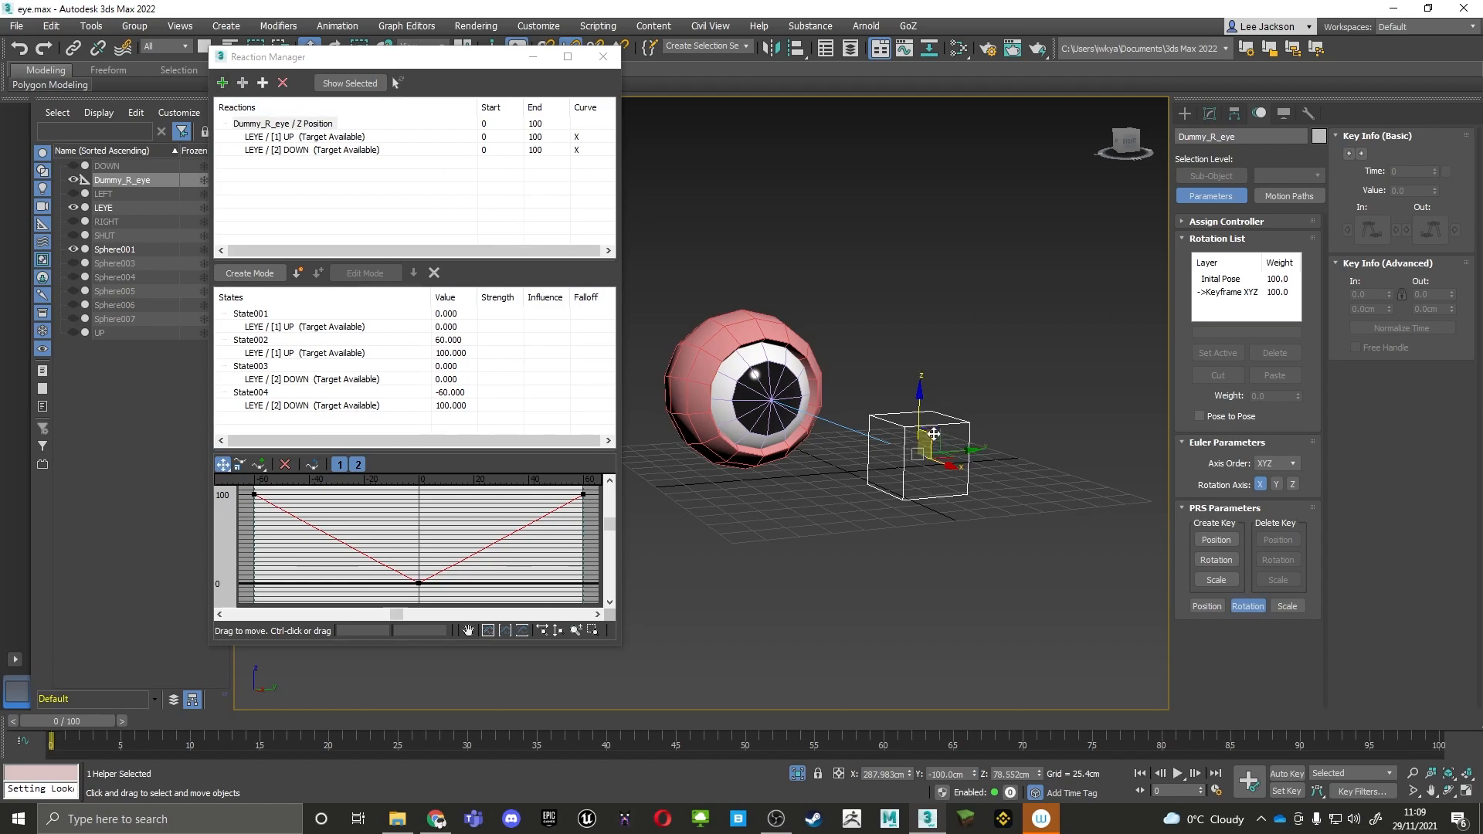
{"action": "middle_click_drag", "start_coordinate": [935, 443], "coordinate": [923, 453], "text": "alt"}
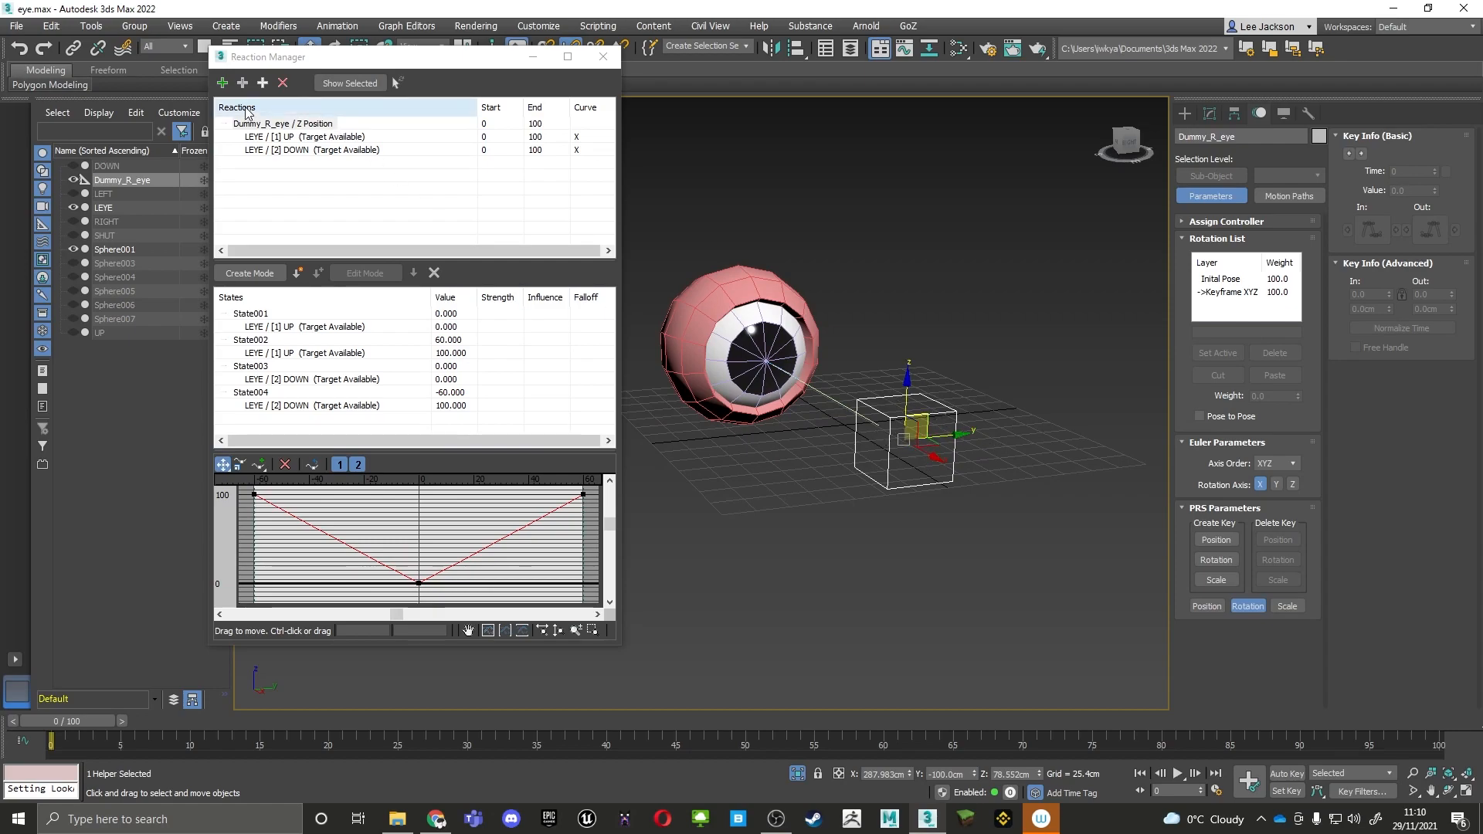
{"action": "left_click", "coordinate": [223, 83]}
{"action": "left_click", "coordinate": [913, 417]}
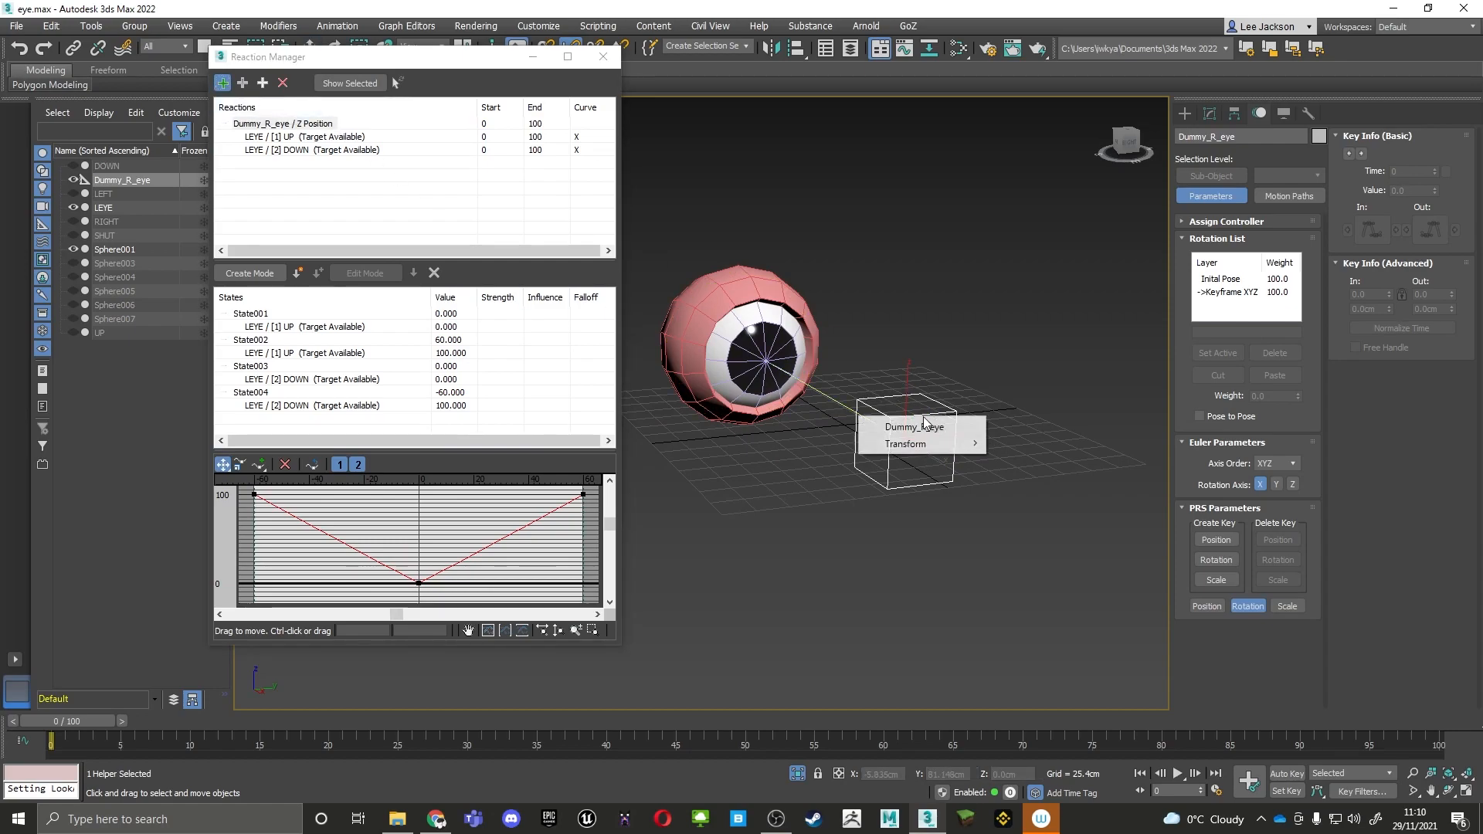
{"action": "mouse_move", "coordinate": [939, 446]}
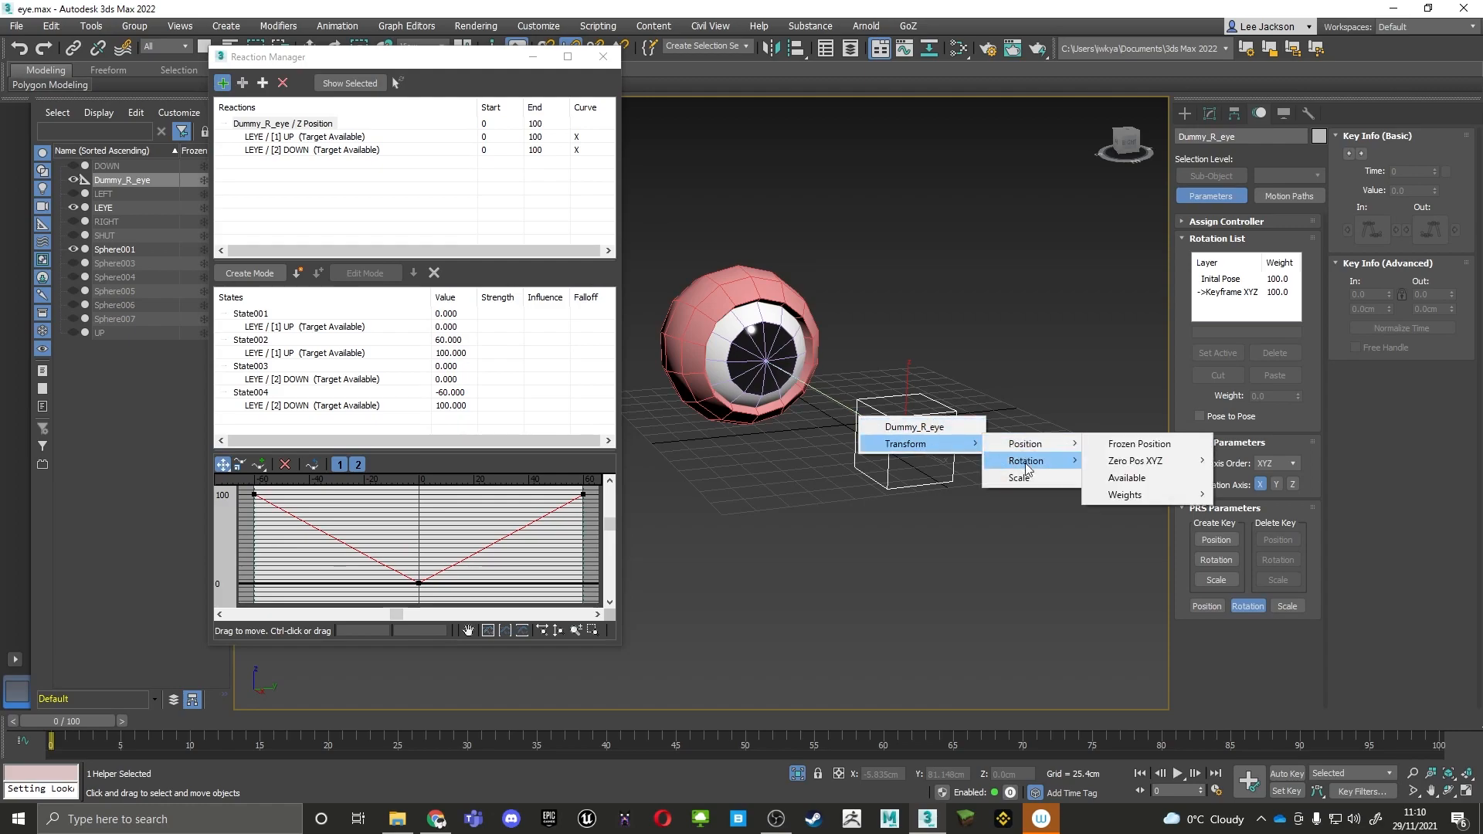
{"action": "mouse_move", "coordinate": [1039, 449]}
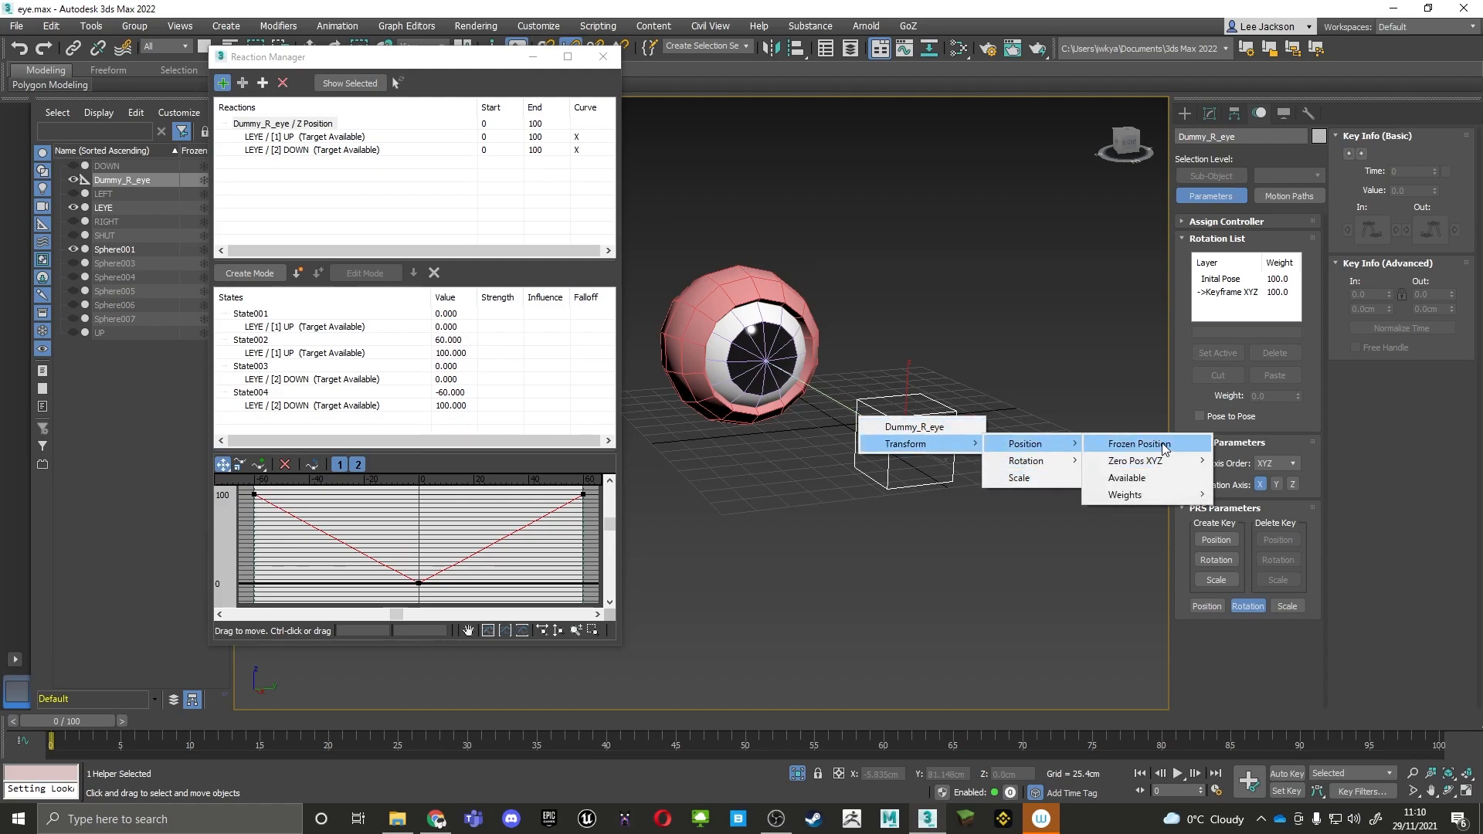
{"action": "mouse_move", "coordinate": [1154, 463]}
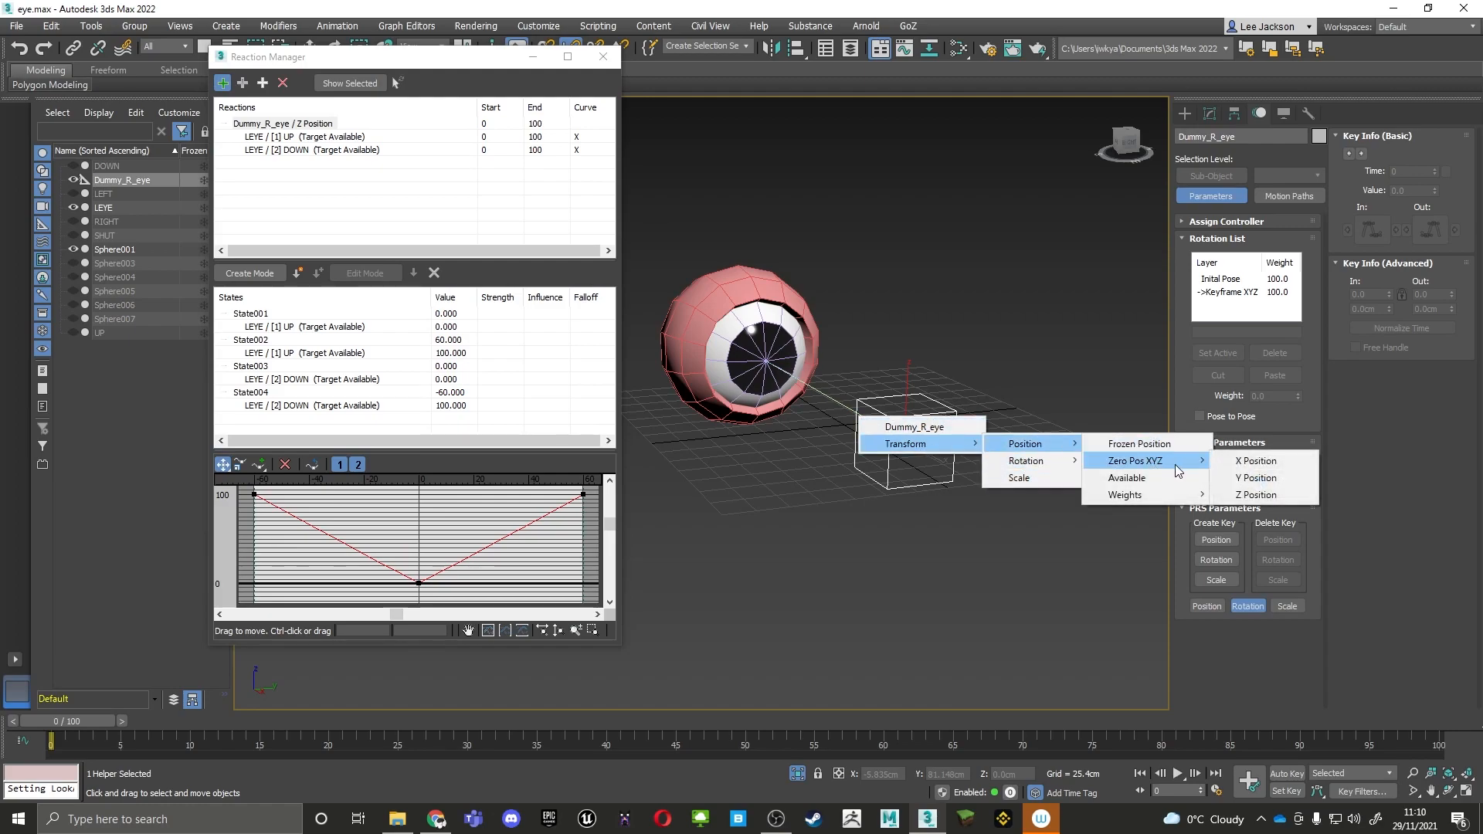
{"action": "left_click", "coordinate": [1251, 479]}
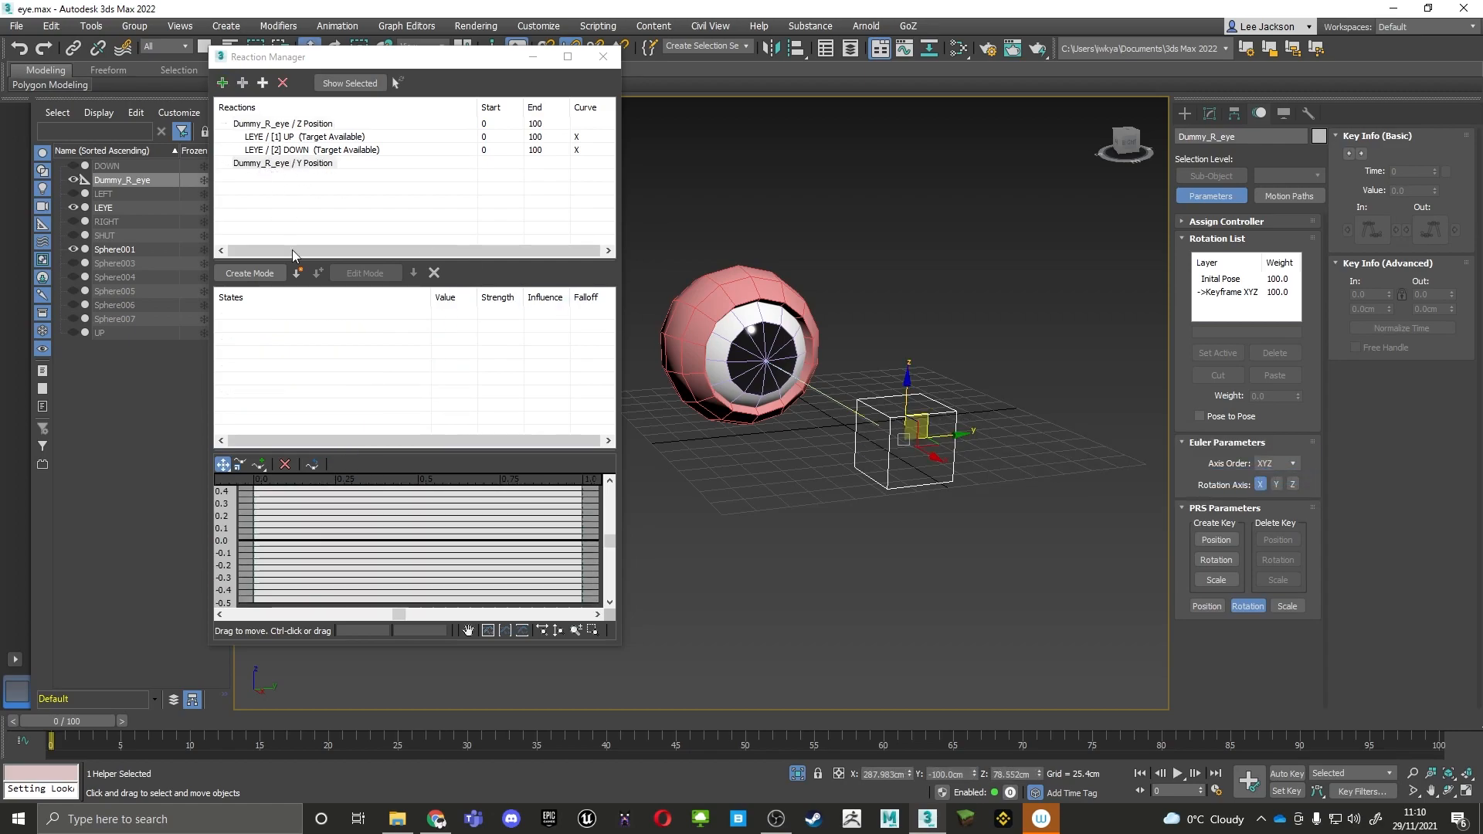
Add LEYE's RIGHT Morpher target as a driven reaction under the Dummy_R_eye Y Position master
{"action": "left_click", "coordinate": [270, 164]}
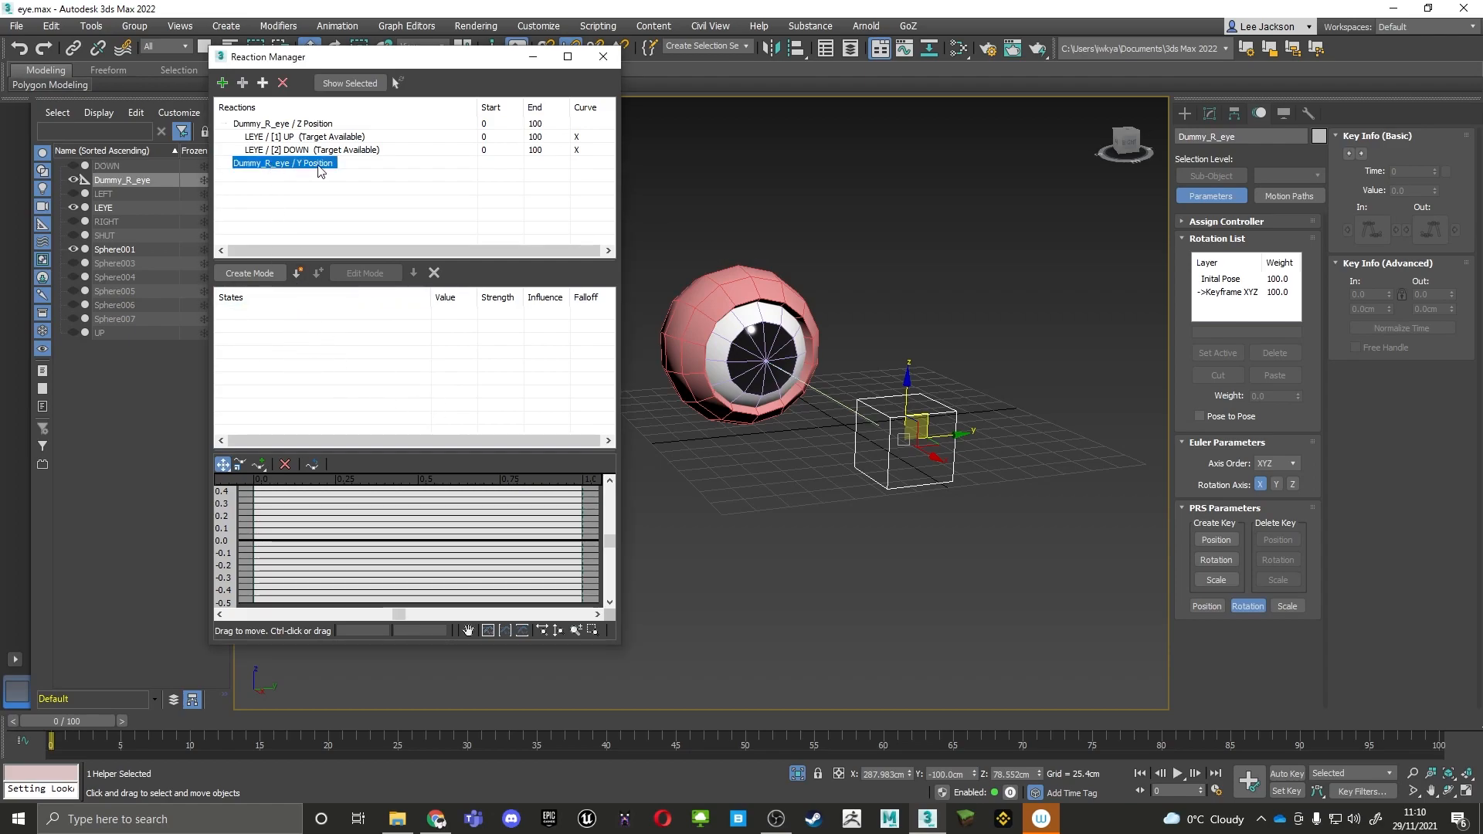
{"action": "left_click", "coordinate": [242, 85]}
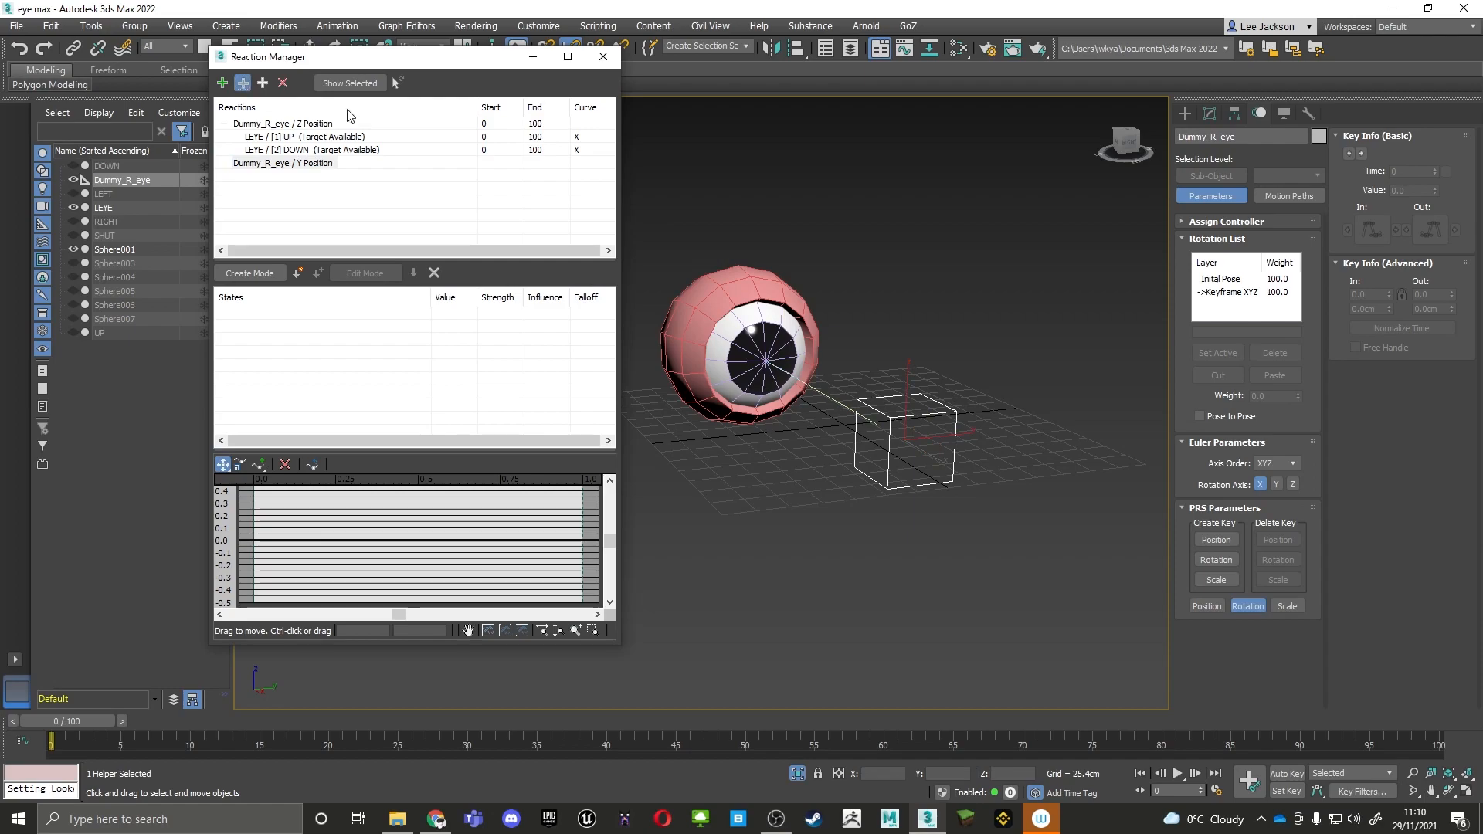
{"action": "left_click", "coordinate": [735, 290]}
{"action": "mouse_move", "coordinate": [732, 307]}
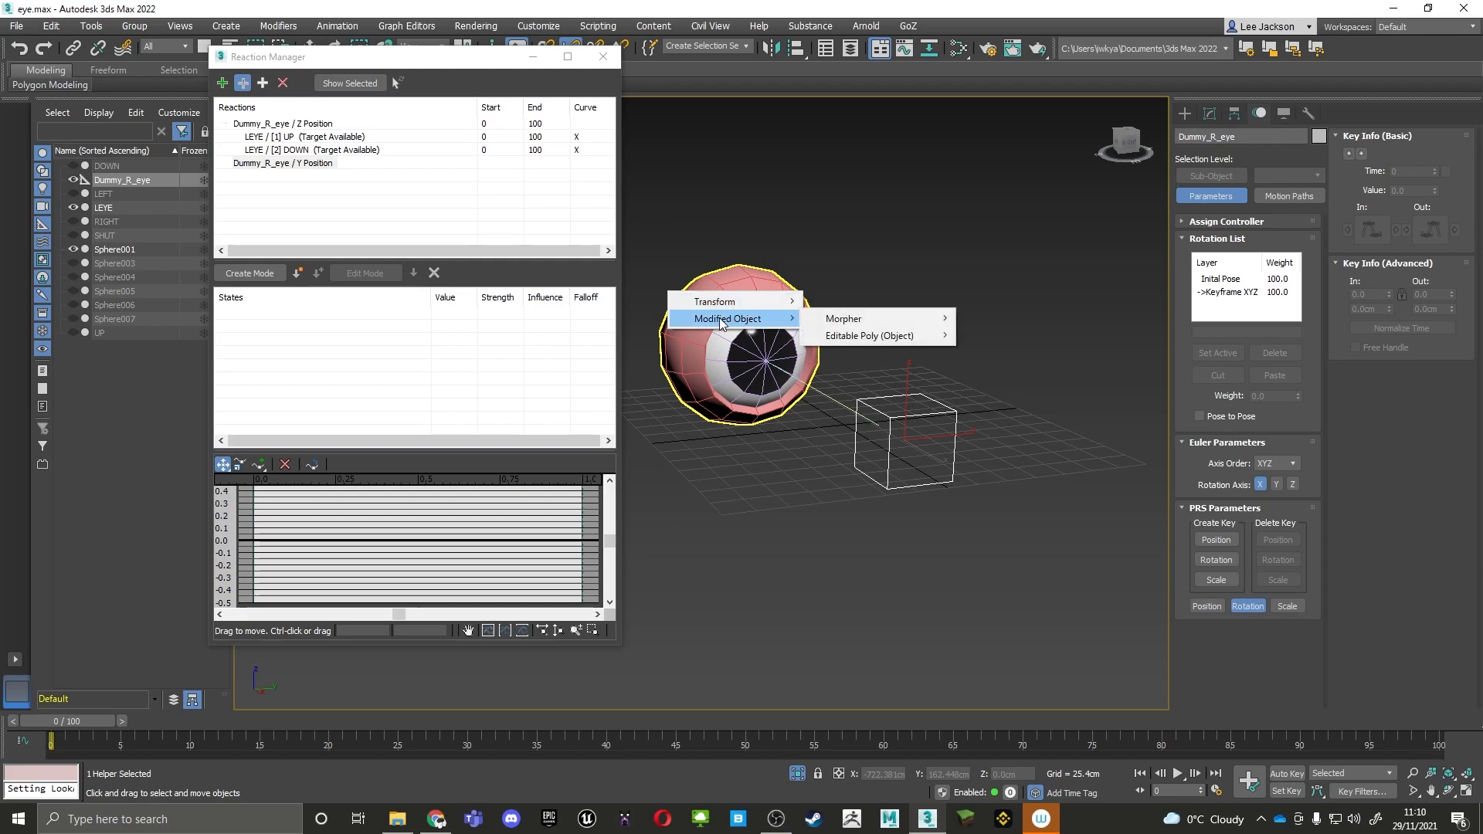
{"action": "mouse_move", "coordinate": [885, 320]}
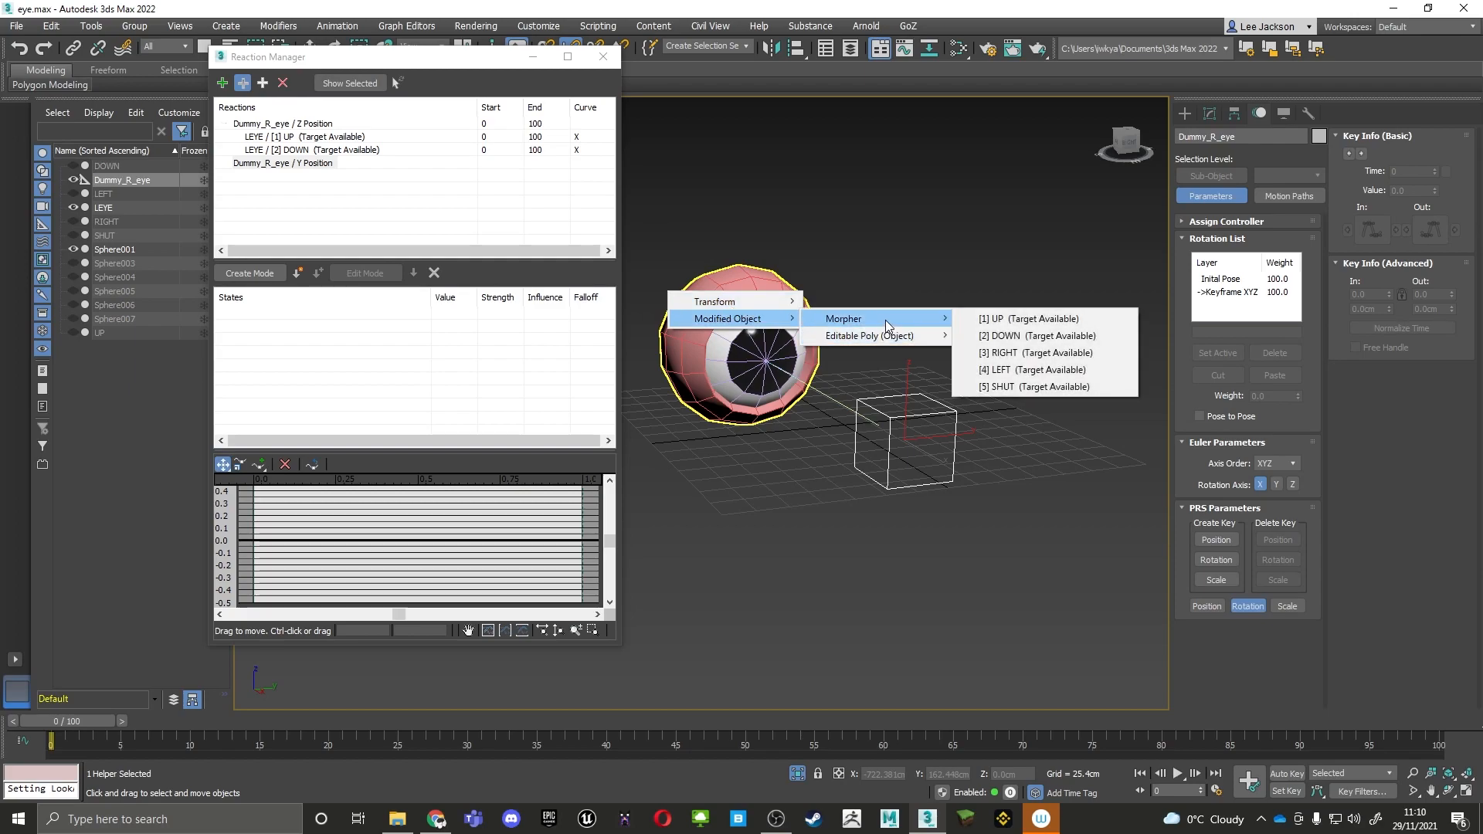
{"action": "left_click", "coordinate": [1008, 353]}
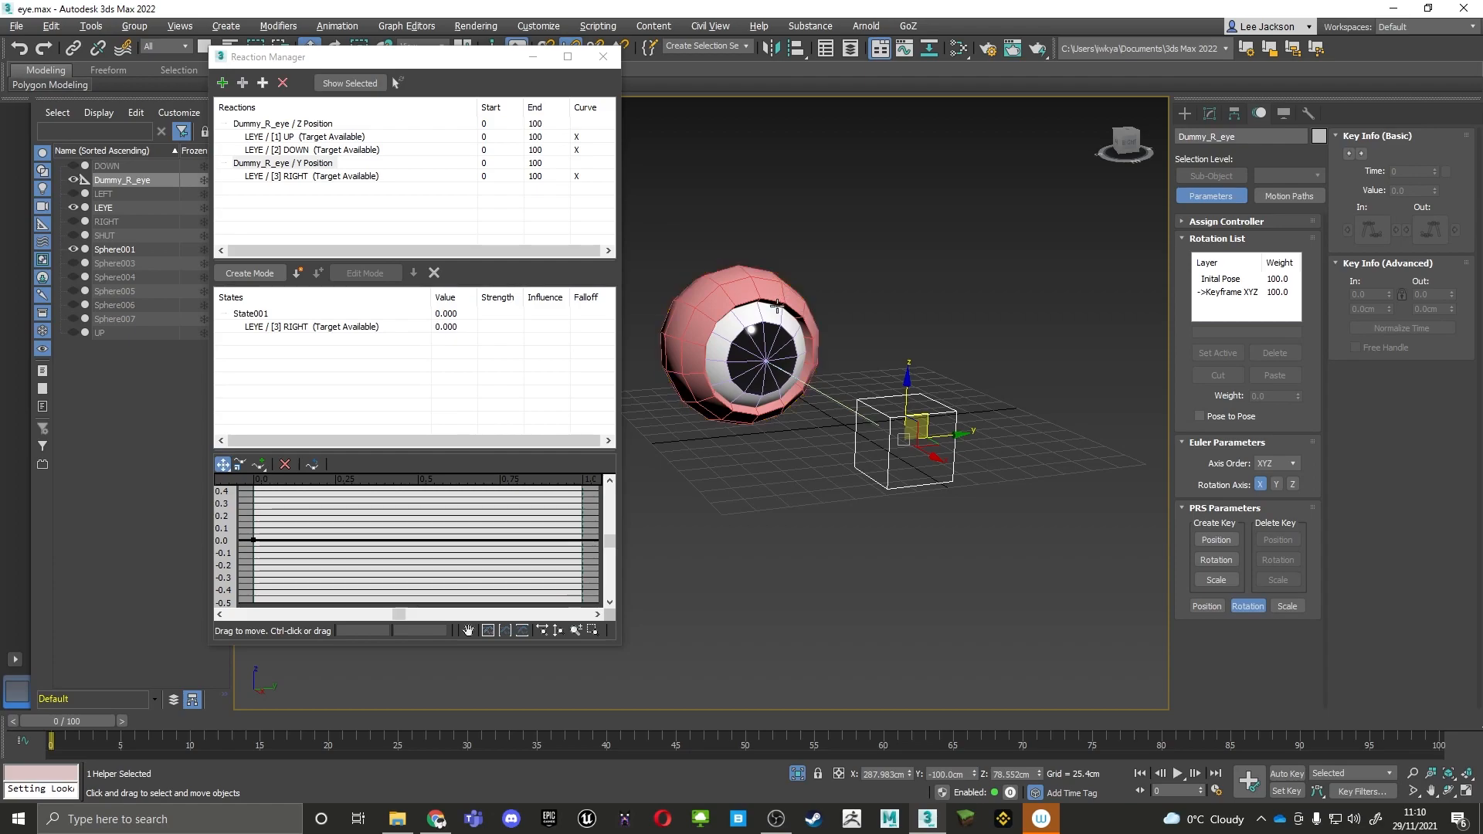
In Create Mode, move Dummy_R_eye to about -60 on its Y Position and record a new reaction state
{"action": "middle_click_drag", "start_coordinate": [768, 311], "coordinate": [809, 344], "text": "alt"}
{"action": "scroll", "coordinate": [873, 379], "scroll_direction": "up", "scroll_amount": 2}
{"action": "middle_click_drag", "start_coordinate": [873, 382], "coordinate": [805, 363], "text": "alt"}
{"action": "scroll", "coordinate": [813, 363], "scroll_direction": "up", "scroll_amount": 2}
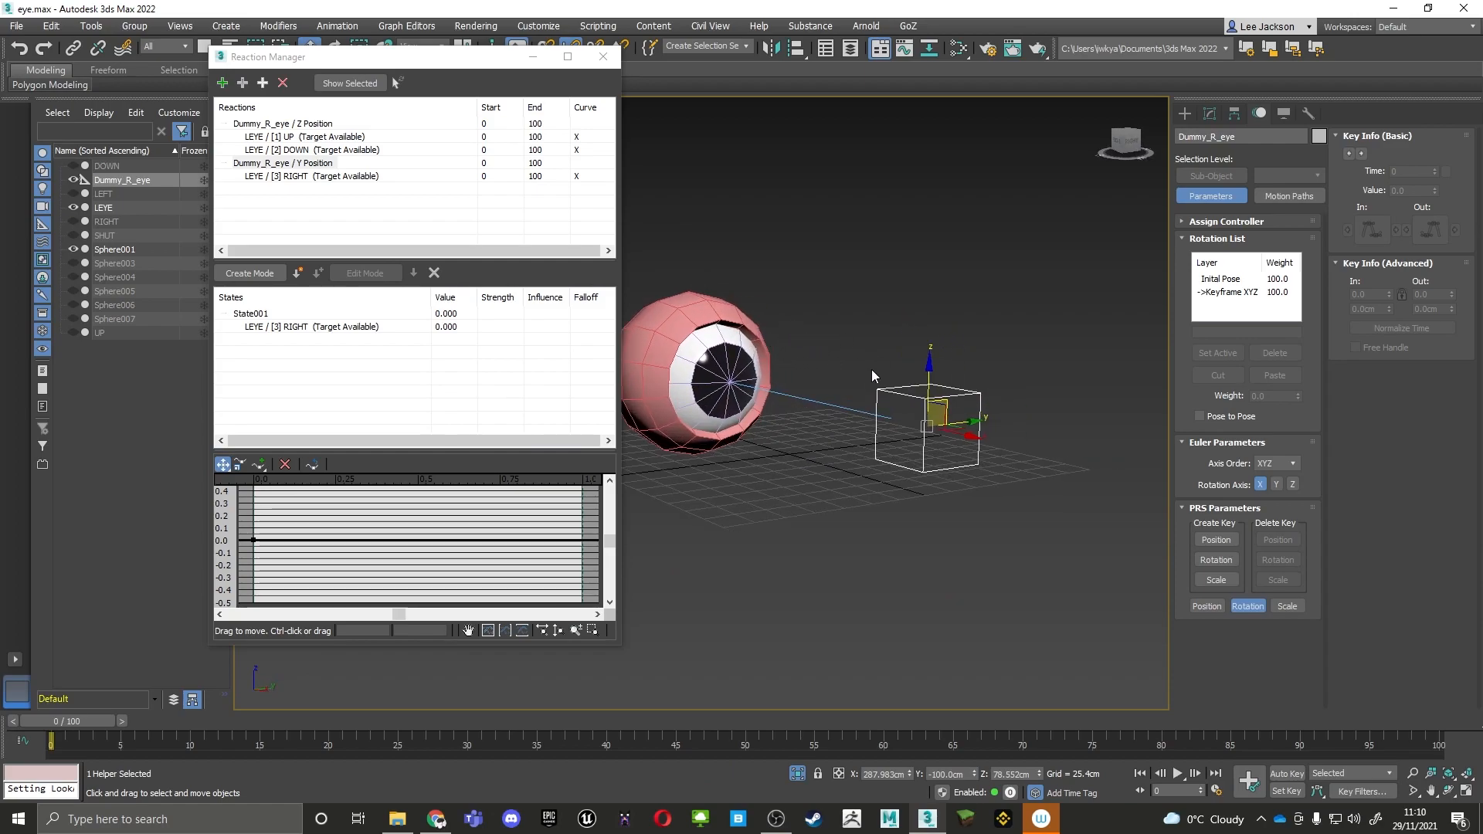
{"action": "middle_click_drag", "start_coordinate": [797, 350], "coordinate": [777, 347], "text": "alt"}
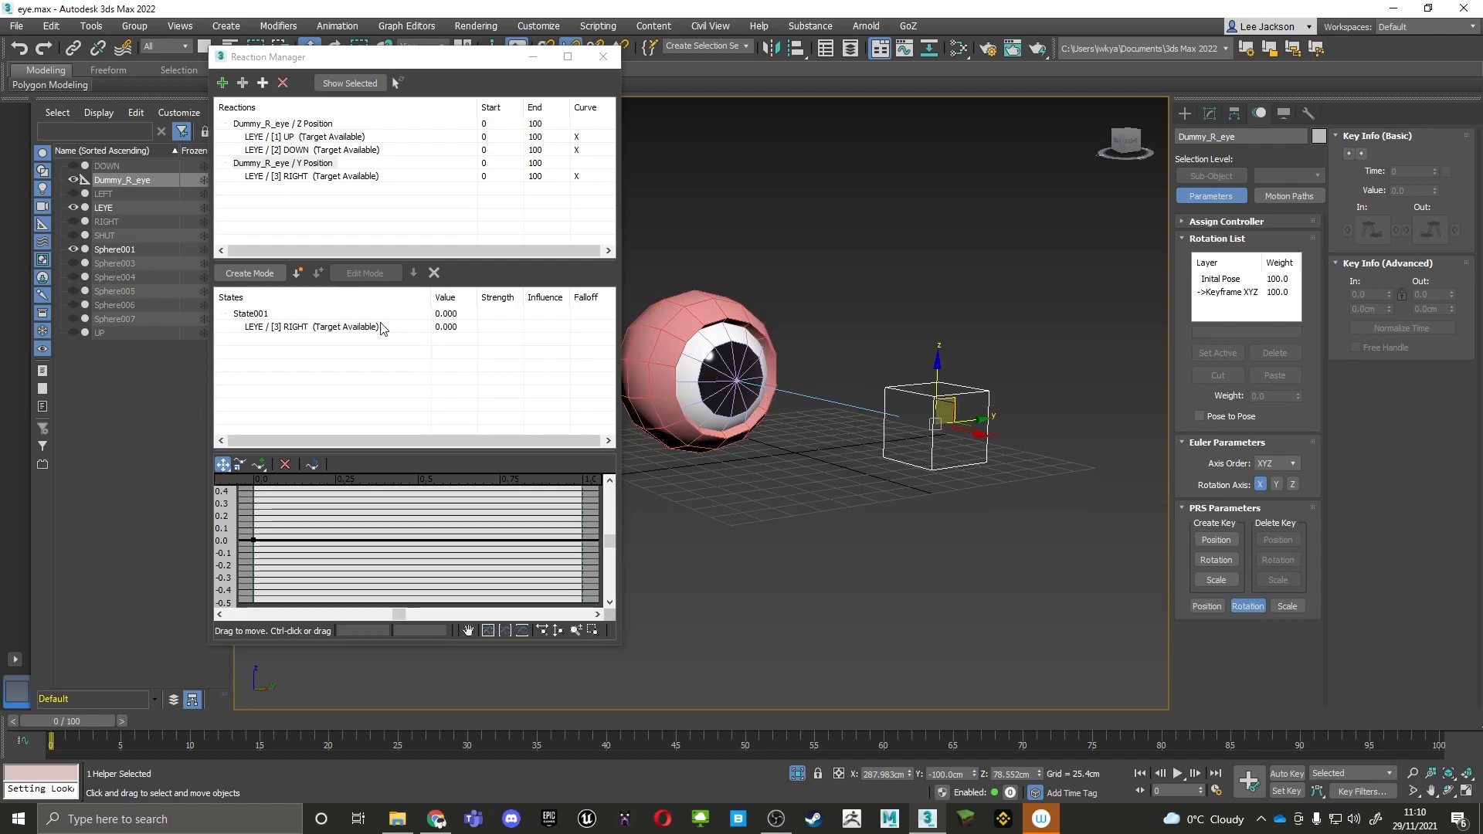
{"action": "left_click", "coordinate": [261, 276]}
{"action": "middle_click_drag", "start_coordinate": [912, 463], "coordinate": [960, 454], "text": "alt"}
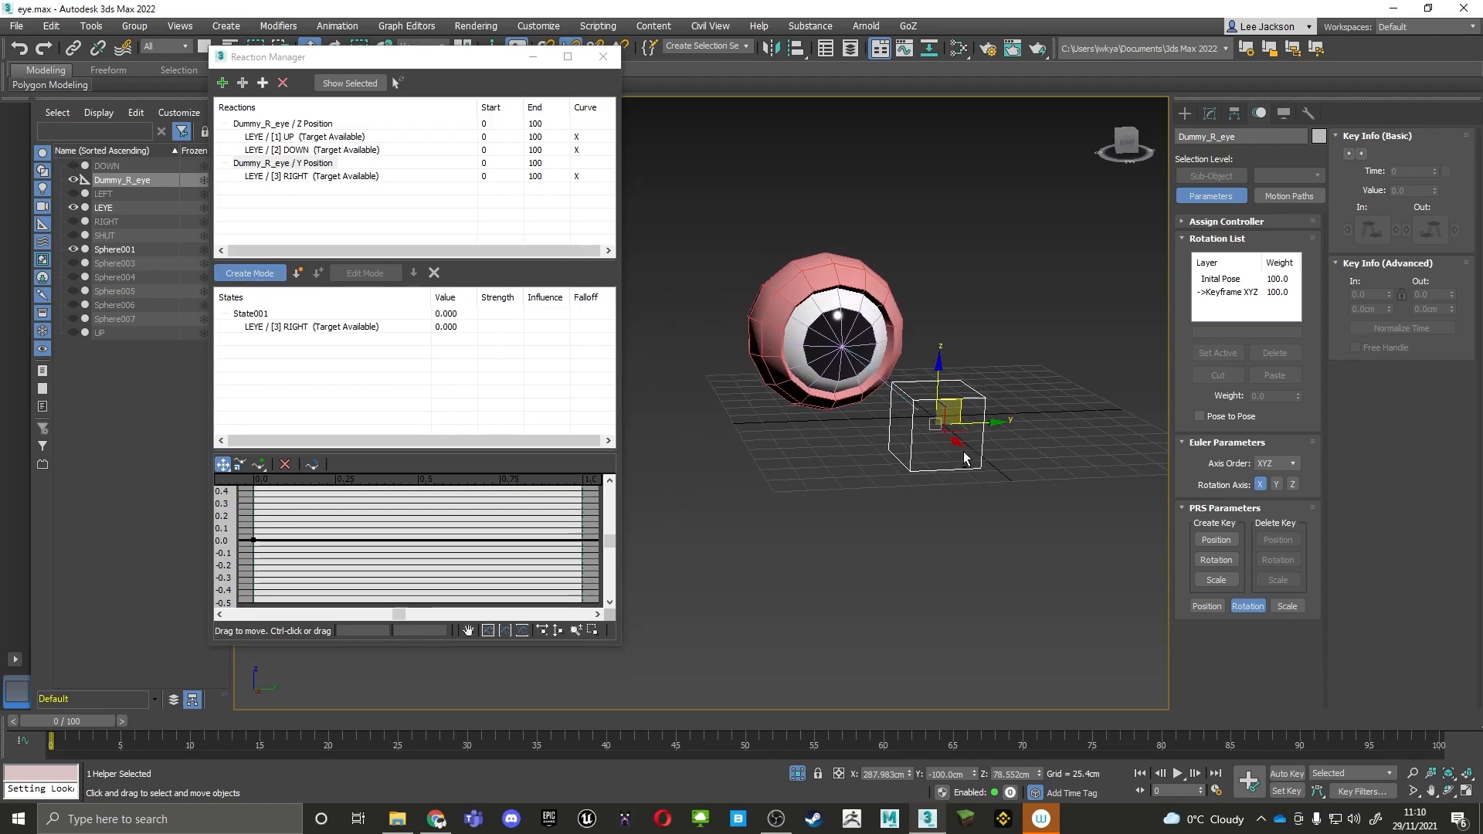
{"action": "left_click_drag", "start_coordinate": [985, 421], "coordinate": [736, 401]}
{"action": "middle_click_drag", "start_coordinate": [761, 372], "coordinate": [946, 407]}
{"action": "left_click", "coordinate": [299, 274]}
Set the new Y Position state's master value to -60 and its LEYE RIGHT value to 100, then leave Create Mode
{"action": "double_click", "coordinate": [437, 341]}
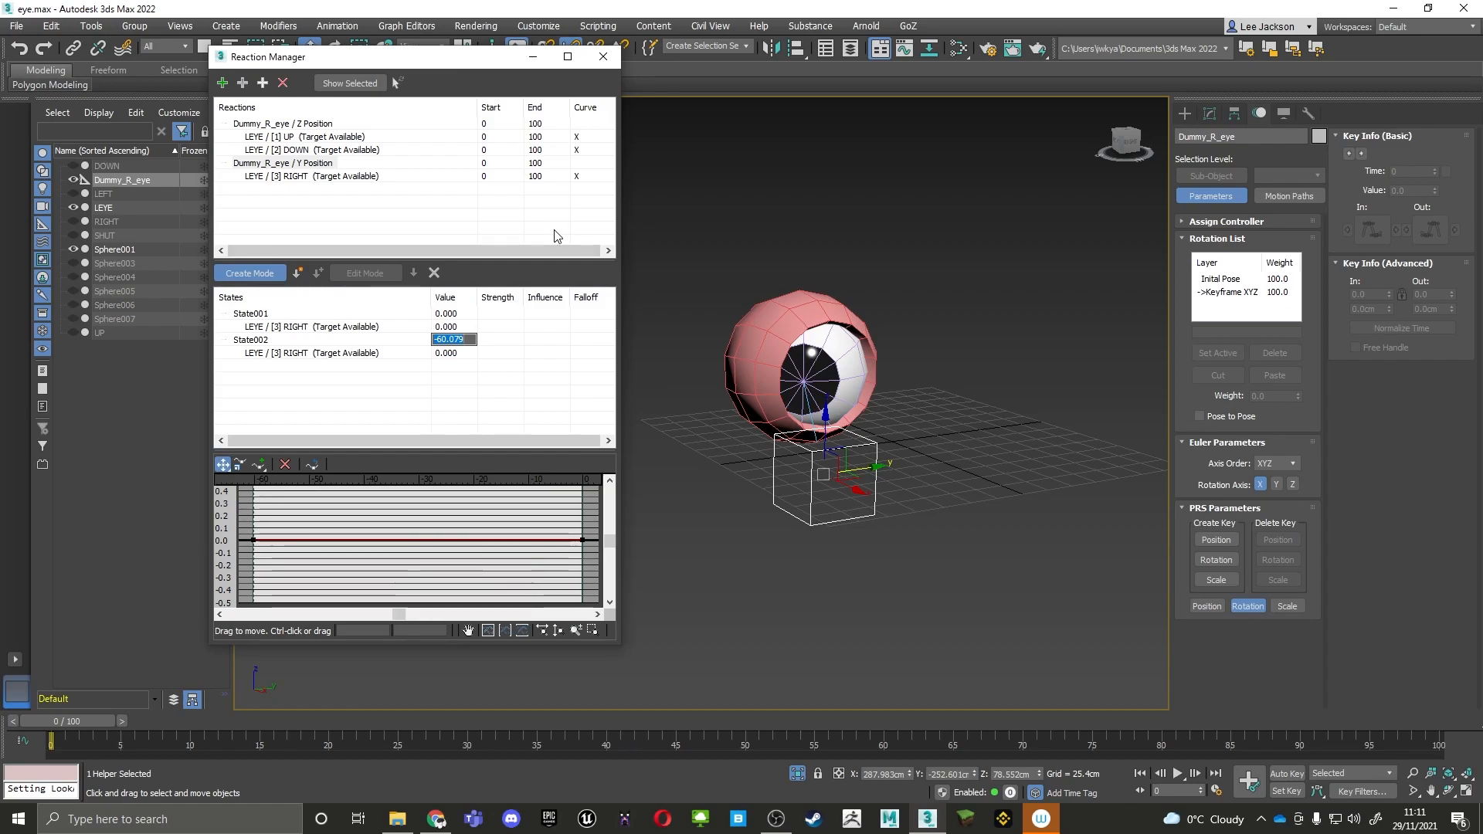
{"action": "type", "text": "-60"}
{"action": "key", "text": "Return"}
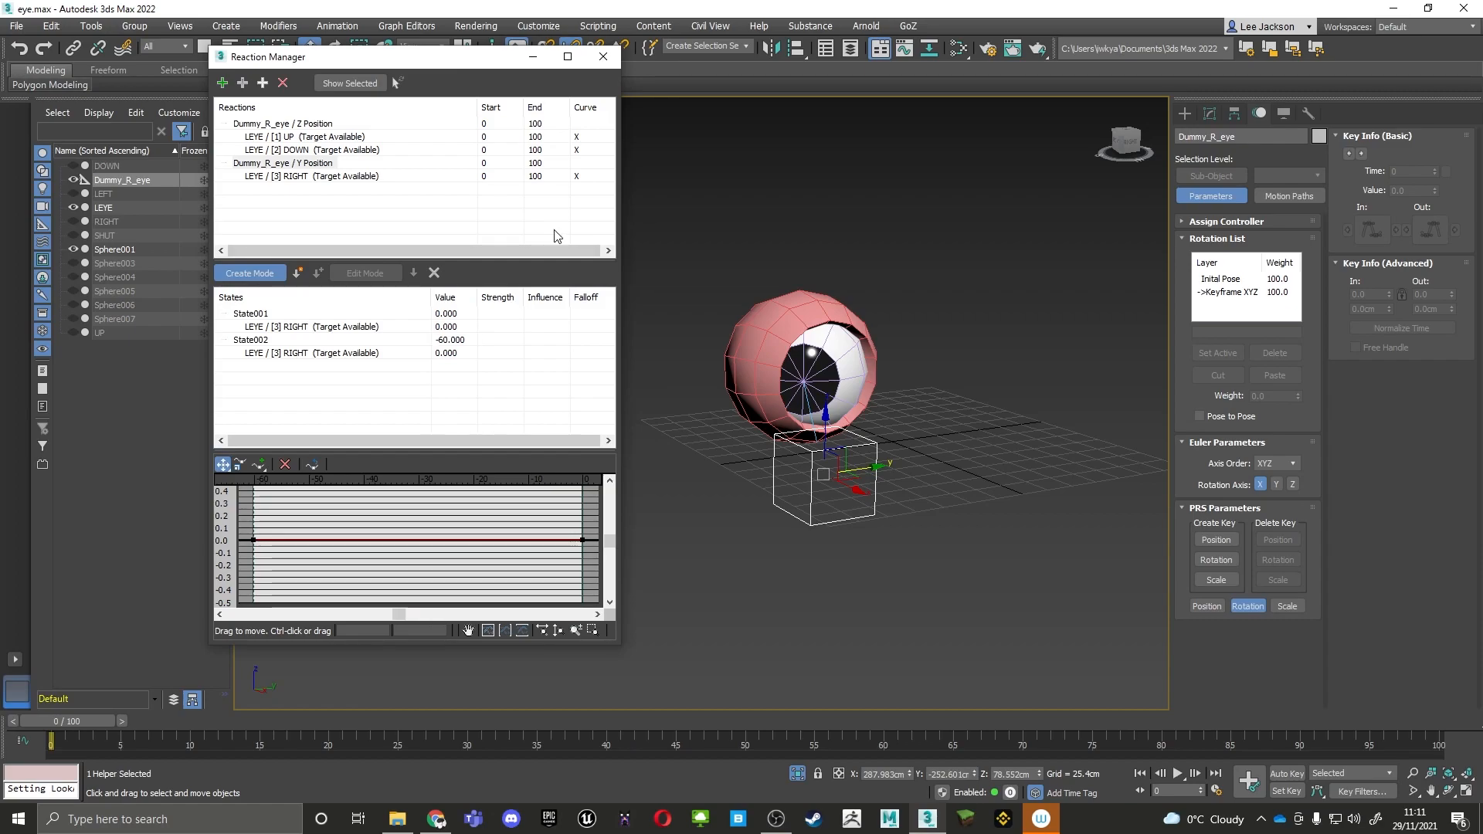
{"action": "double_click", "coordinate": [454, 353]}
{"action": "type", "text": "100"}
{"action": "key", "text": "Return"}
{"action": "left_click", "coordinate": [257, 270]}
Return Dummy_R_eye to its frozen pose with Transform To Zero
{"action": "middle_click_drag", "start_coordinate": [956, 373], "coordinate": [898, 426], "text": "alt"}
{"action": "right_click", "coordinate": [898, 427]}
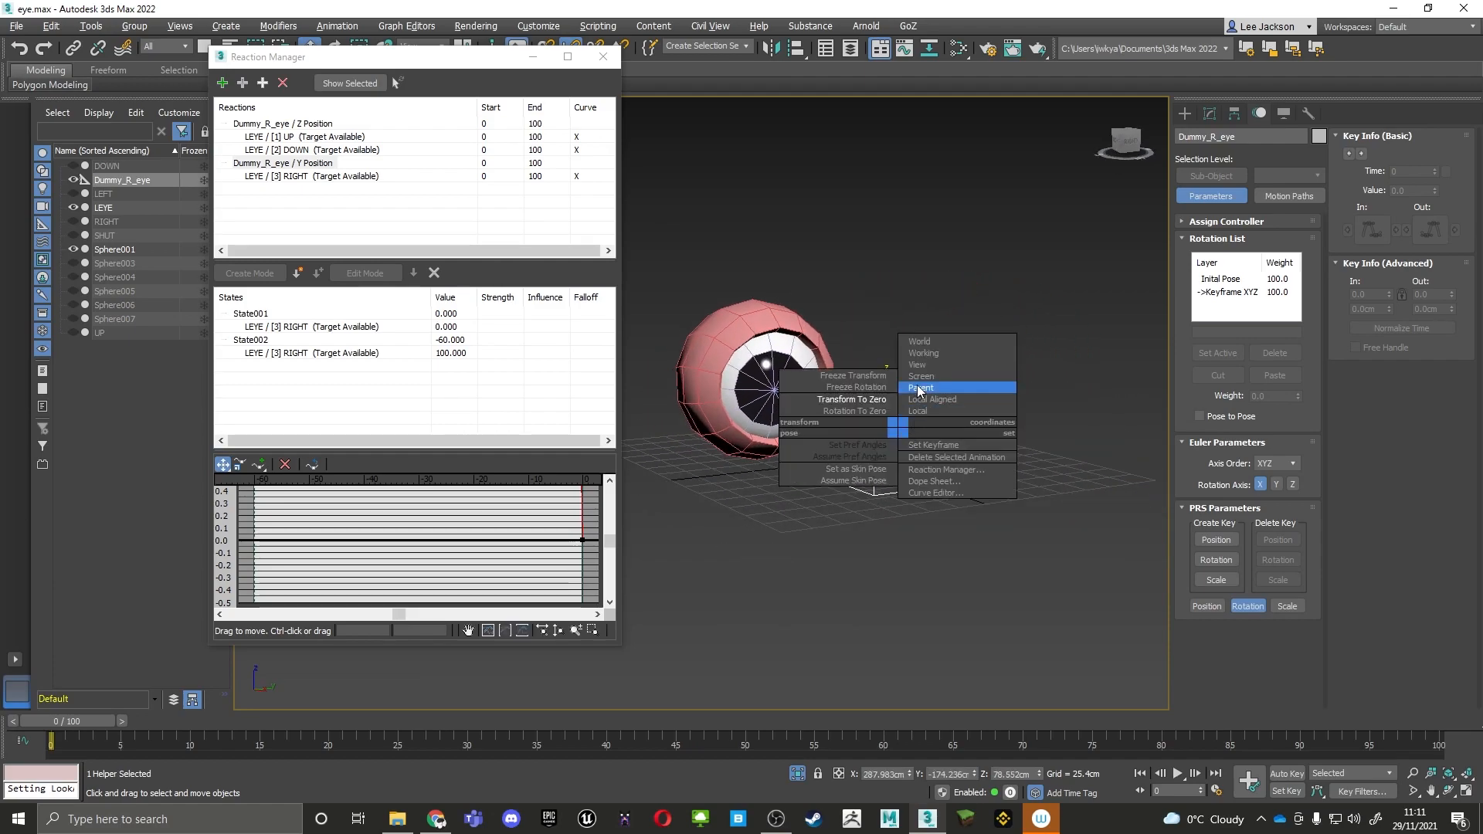
{"action": "left_click", "coordinate": [851, 400]}
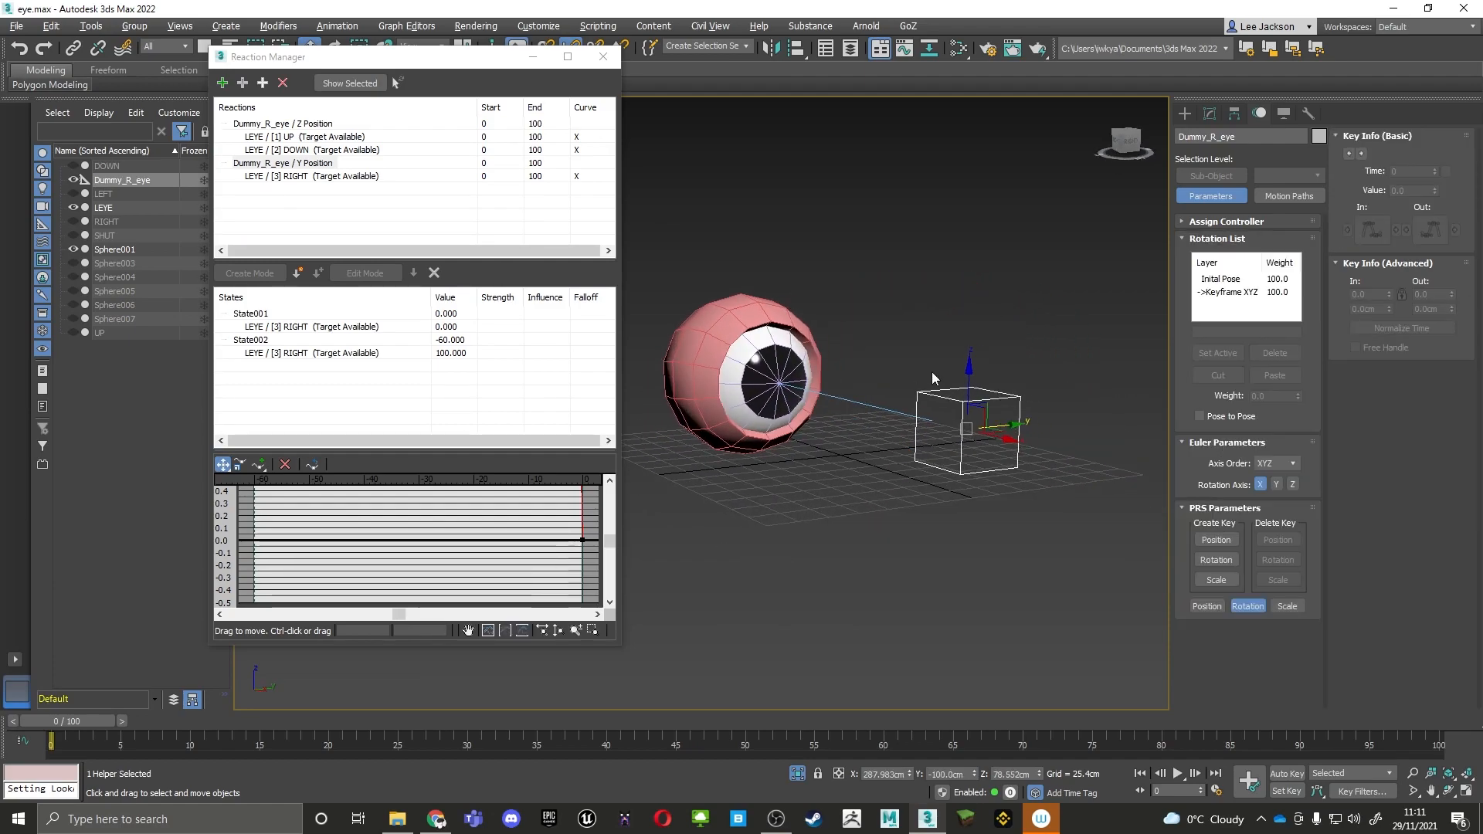
Add LEYE's LEFT Morpher target as a second driven reaction under the Dummy_R_eye Y Position master
{"action": "middle_click_drag", "start_coordinate": [844, 355], "coordinate": [753, 346], "text": "alt"}
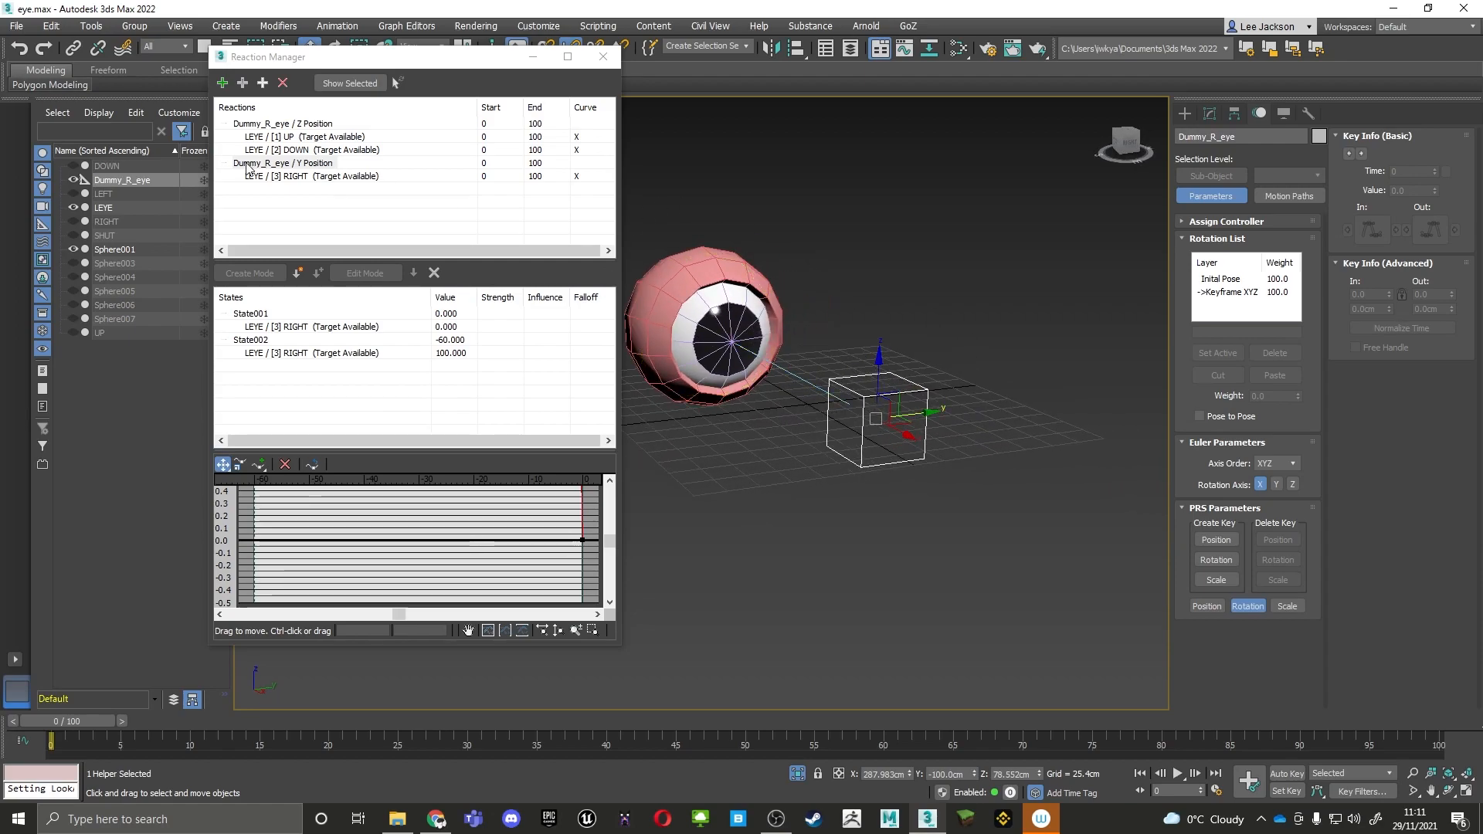
{"action": "left_click", "coordinate": [284, 163]}
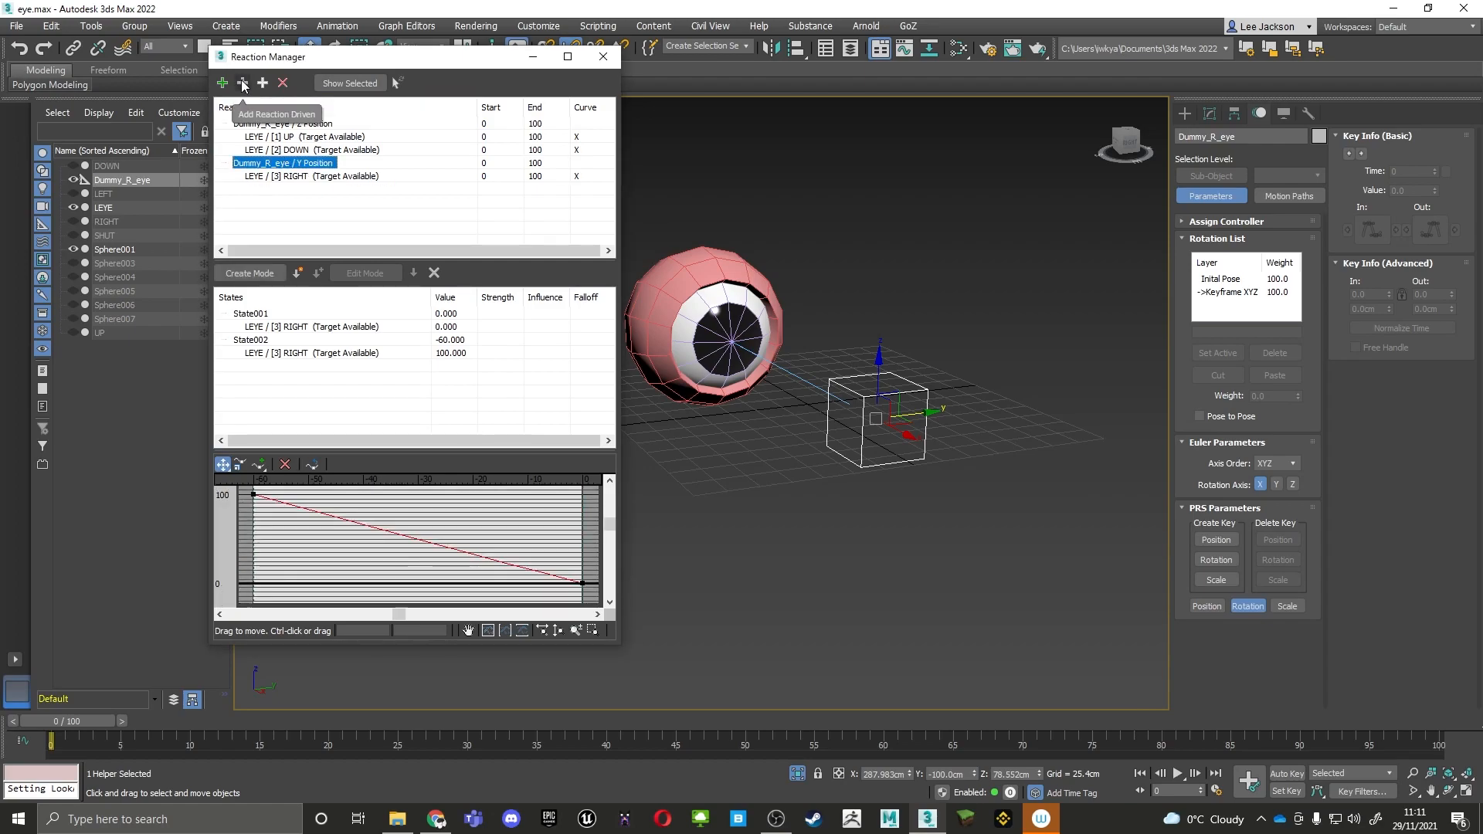
{"action": "left_click", "coordinate": [289, 177]}
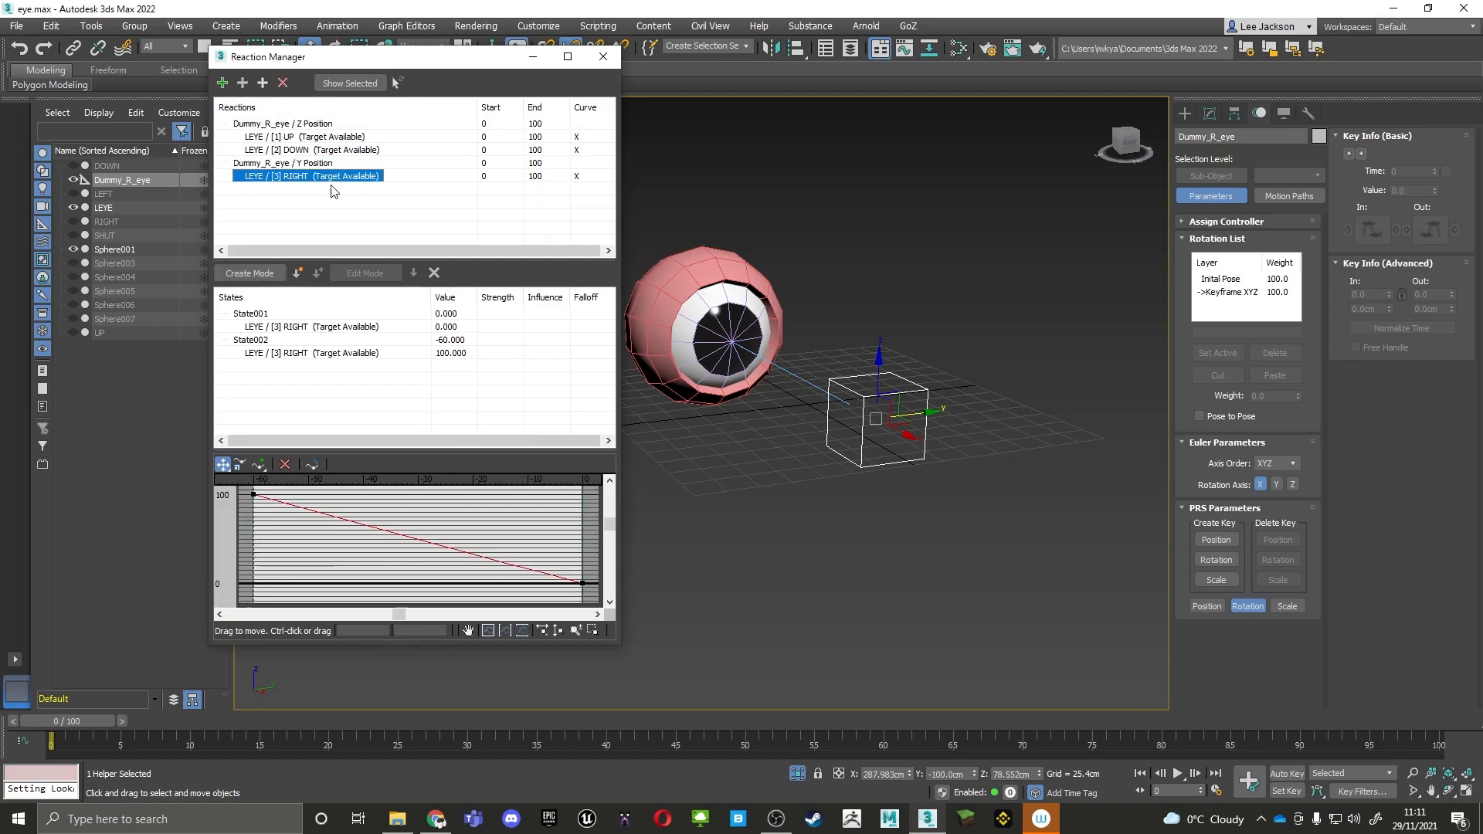
{"action": "left_click", "coordinate": [295, 167]}
{"action": "left_click", "coordinate": [242, 83]}
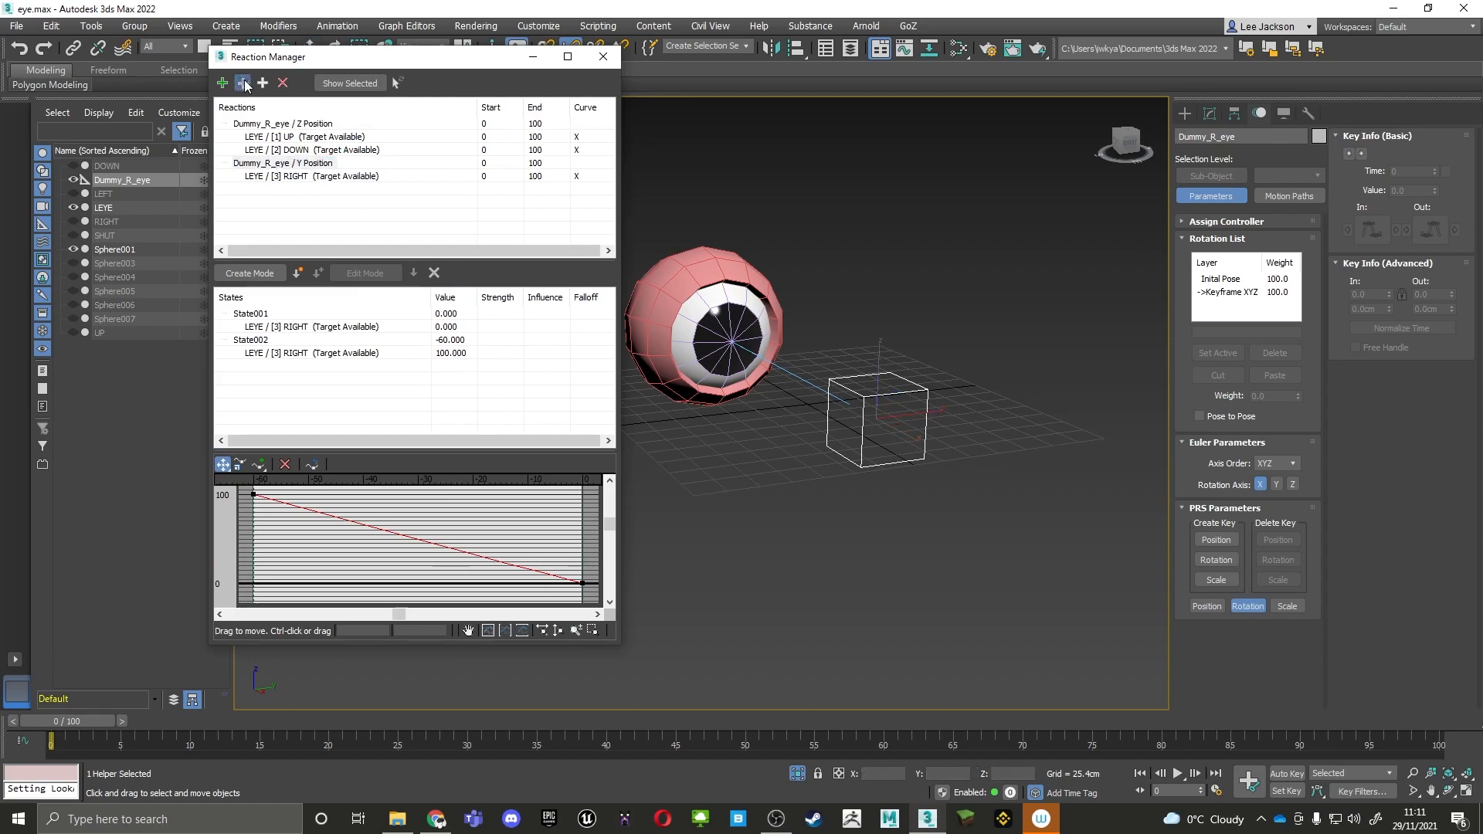
{"action": "left_click", "coordinate": [692, 255]}
{"action": "mouse_move", "coordinate": [711, 286]}
{"action": "mouse_move", "coordinate": [840, 301]}
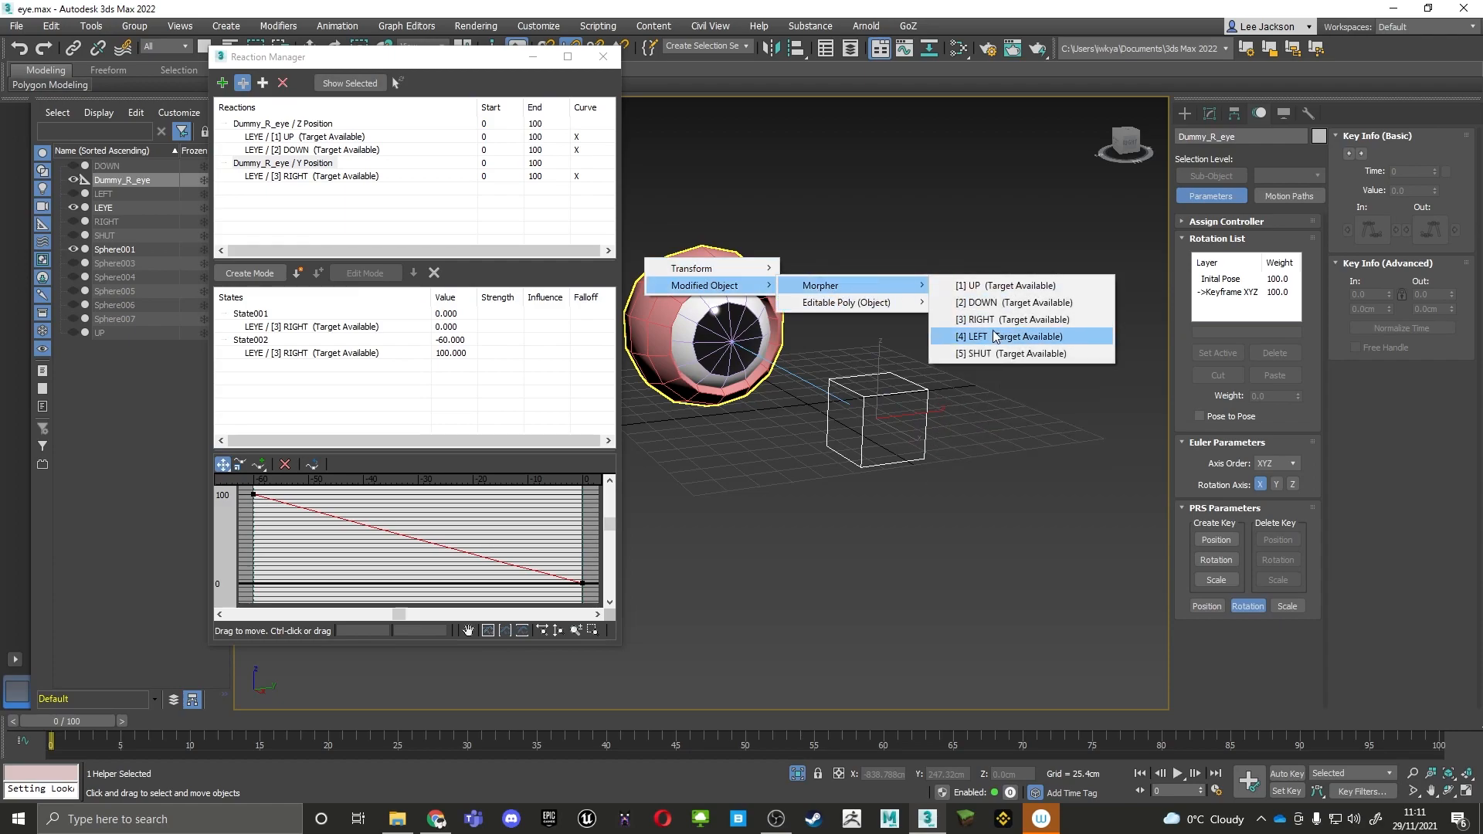
{"action": "left_click", "coordinate": [982, 337]}
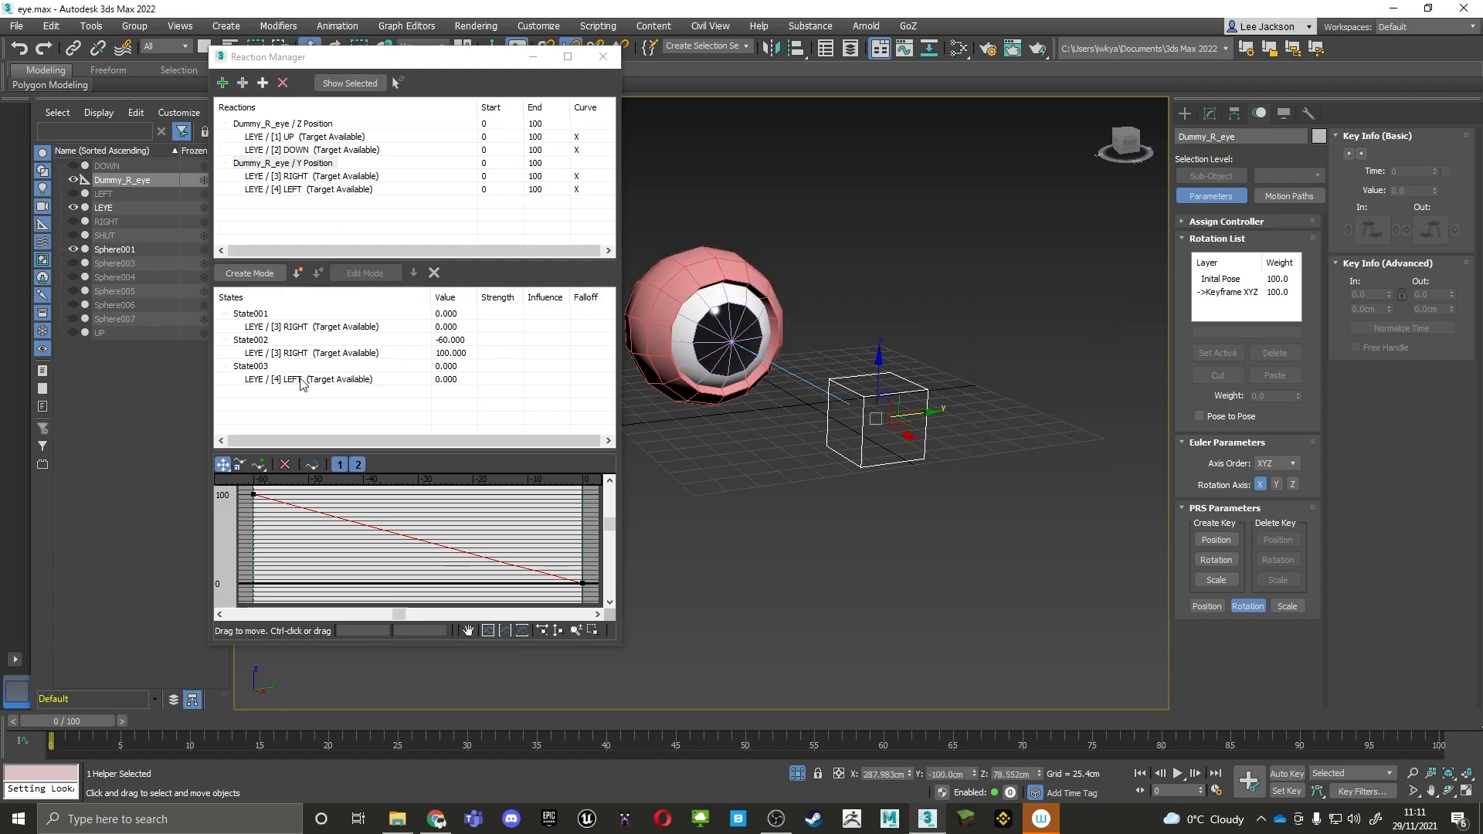
In Create Mode, move Dummy_R_eye to about 76.3 on its Y Position and record a new reaction state
{"action": "left_click", "coordinate": [324, 379]}
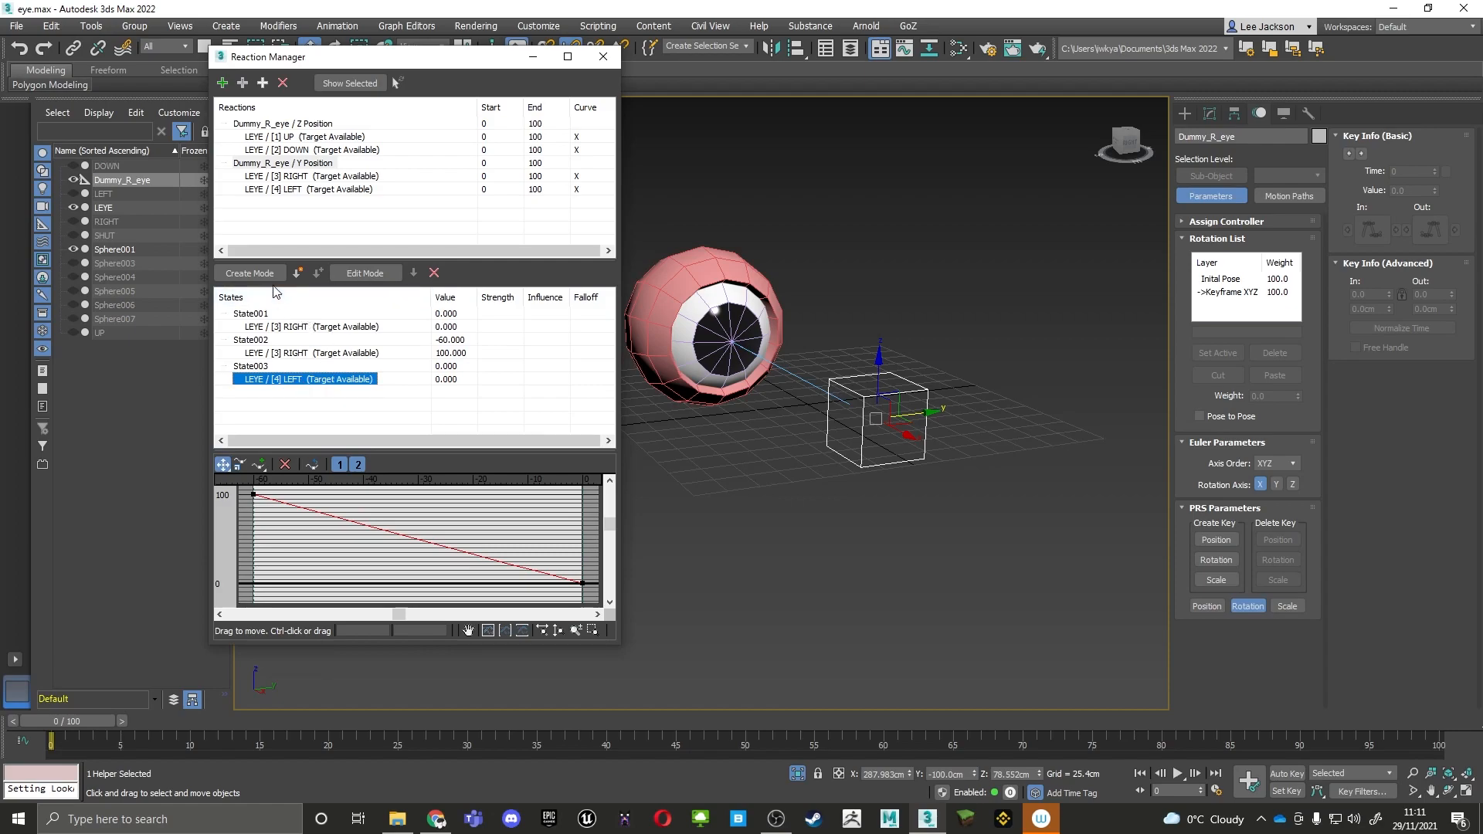
{"action": "left_click", "coordinate": [249, 274]}
{"action": "left_click_drag", "start_coordinate": [917, 410], "coordinate": [1159, 387]}
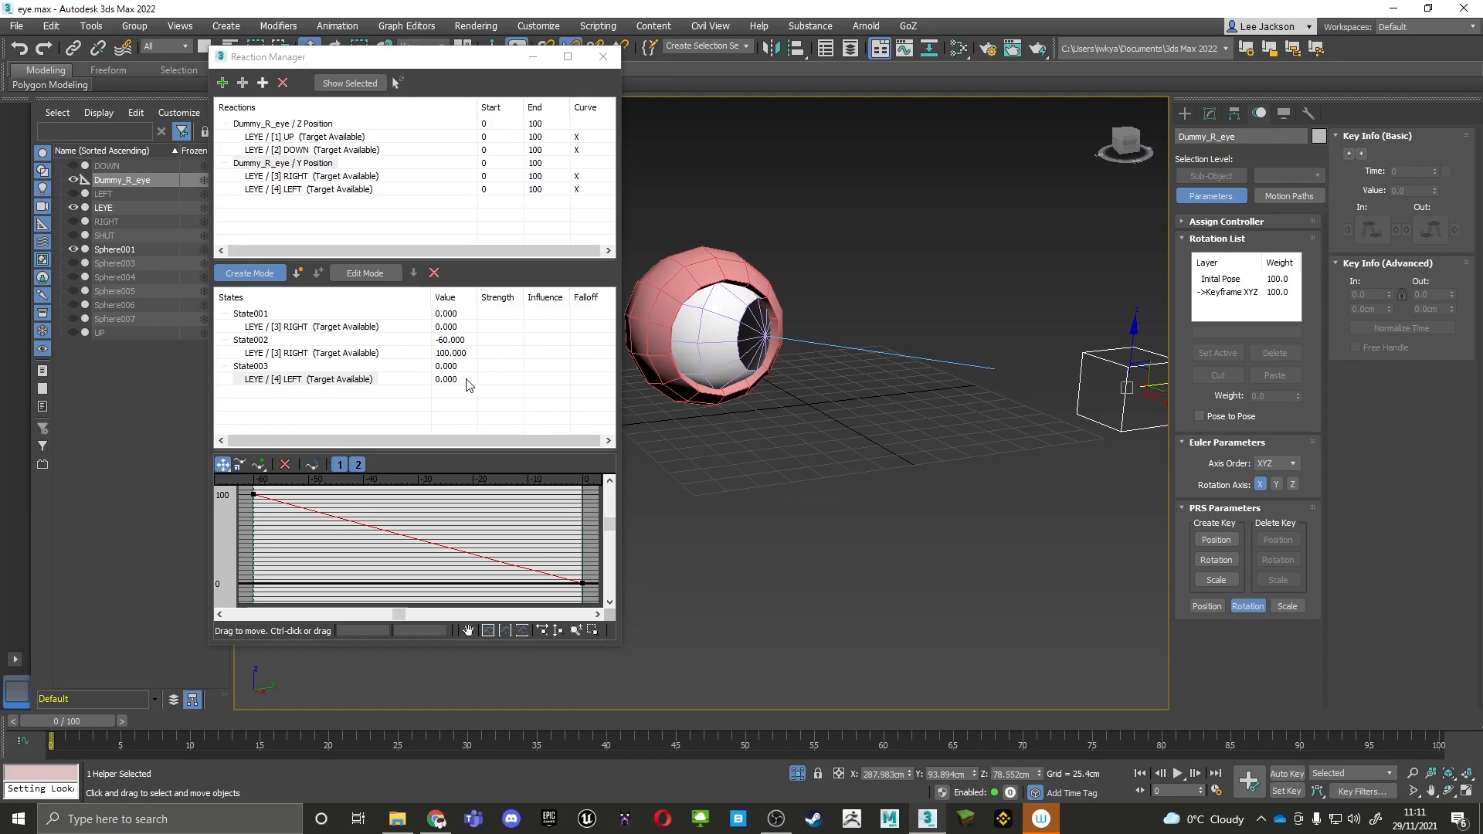
{"action": "middle_click_drag", "start_coordinate": [768, 335], "coordinate": [867, 350], "text": "alt"}
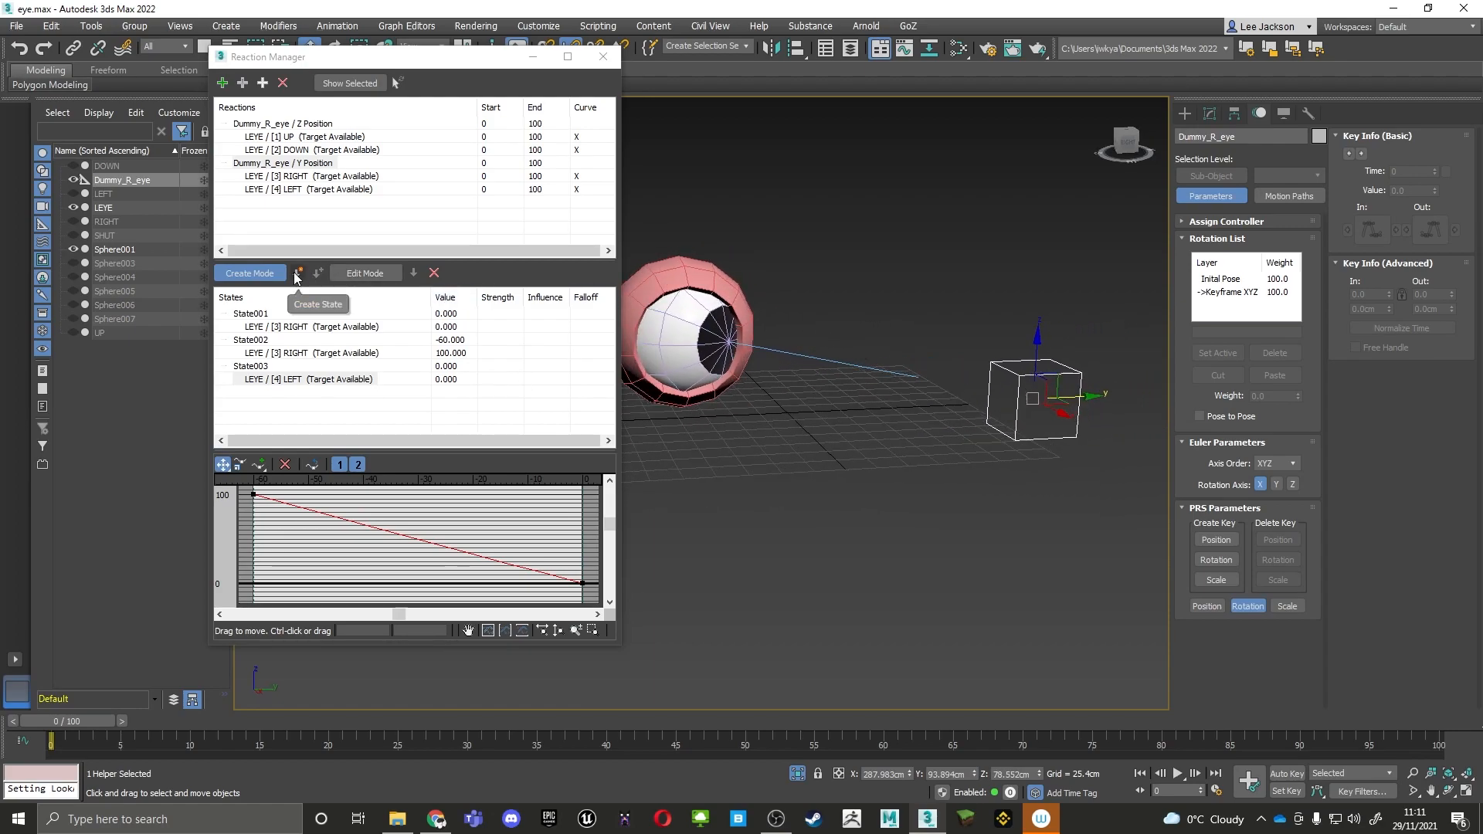
{"action": "left_click", "coordinate": [298, 273]}
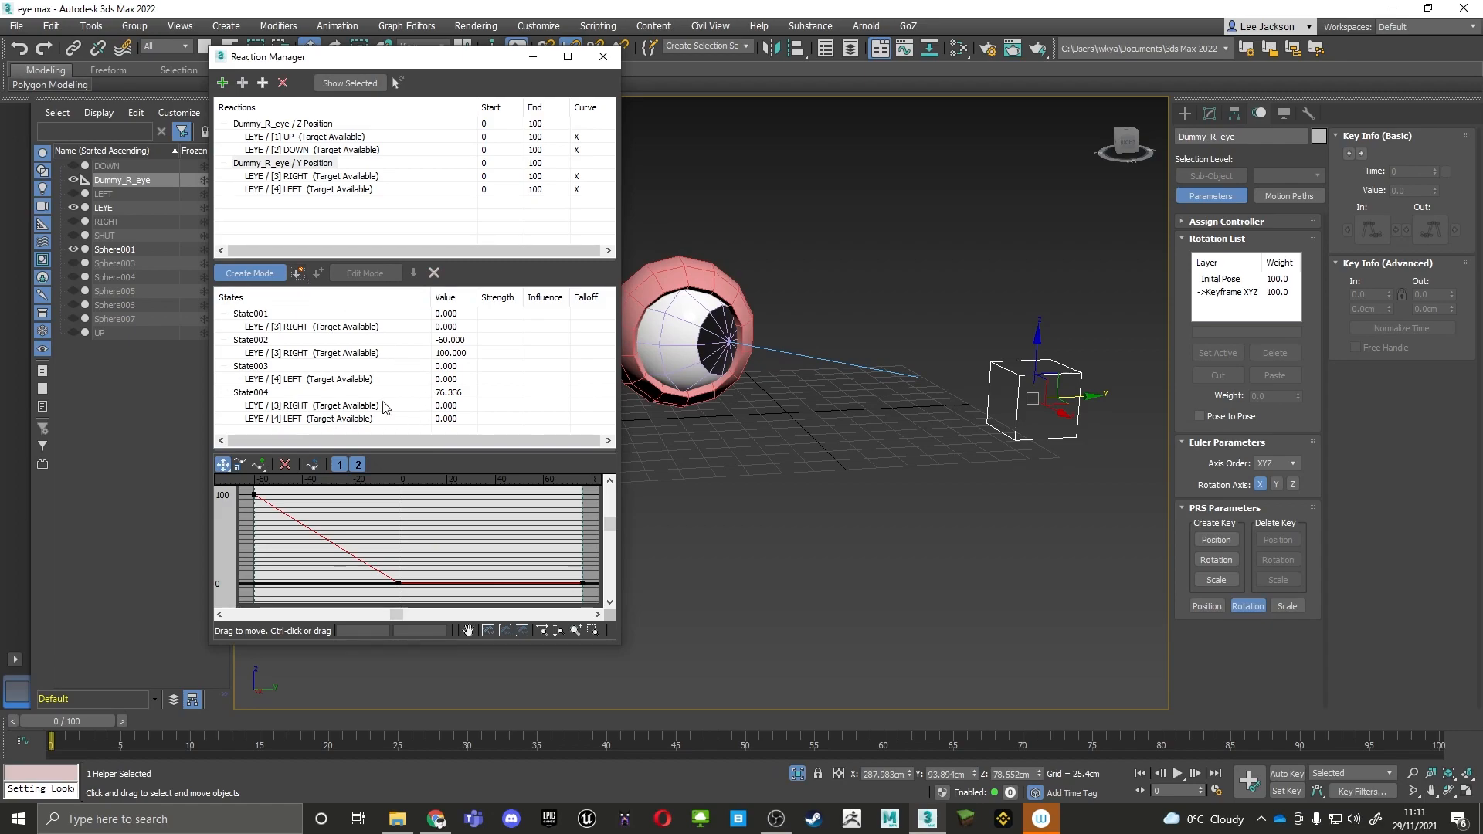
Delete the LEYE RIGHT entry from the new state, and set its master value to 60 and its LEYE LEFT value to 100
{"action": "left_click", "coordinate": [330, 407]}
{"action": "left_click", "coordinate": [433, 274]}
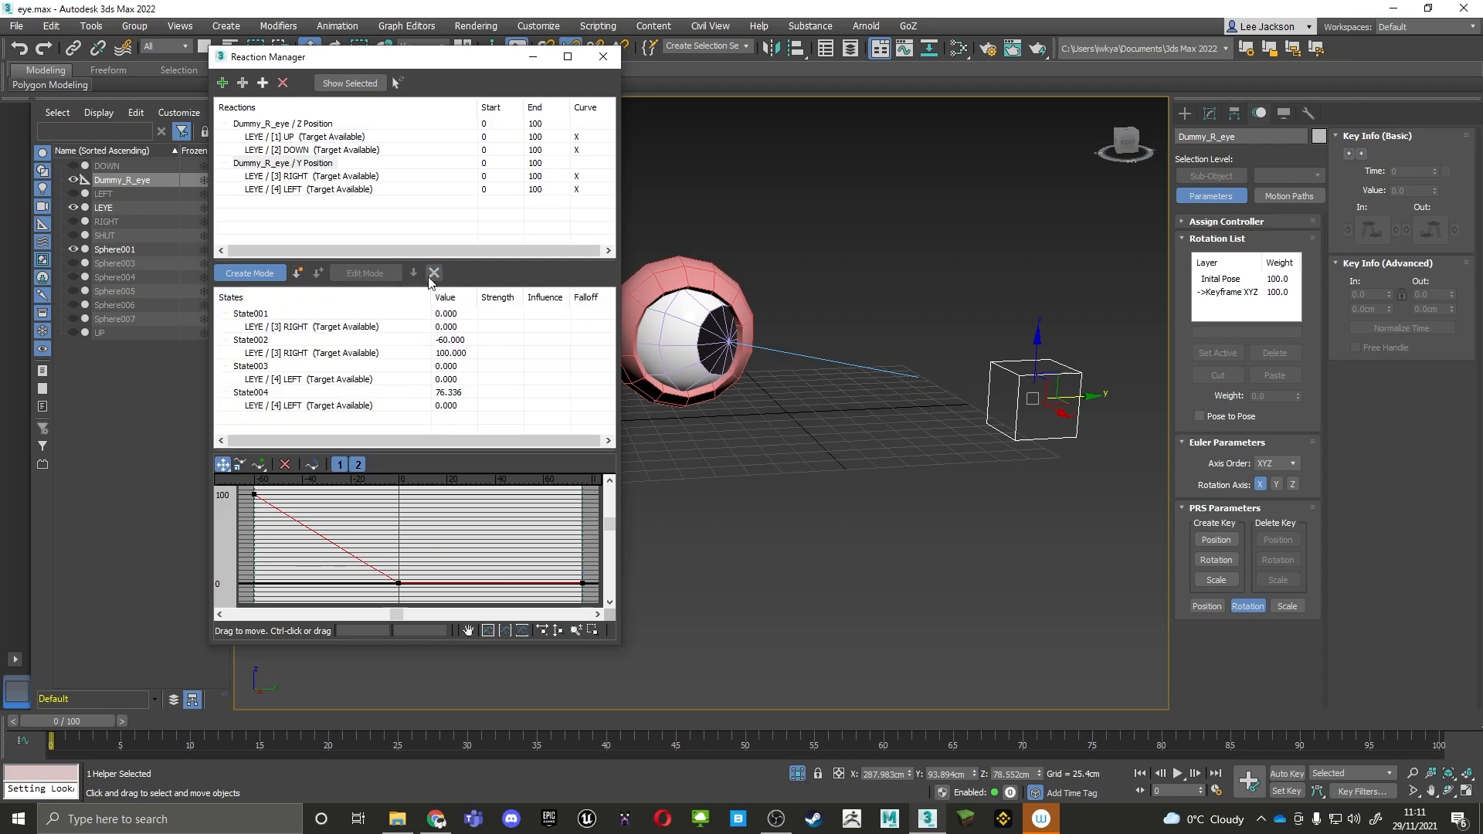
{"action": "left_click", "coordinate": [330, 406]}
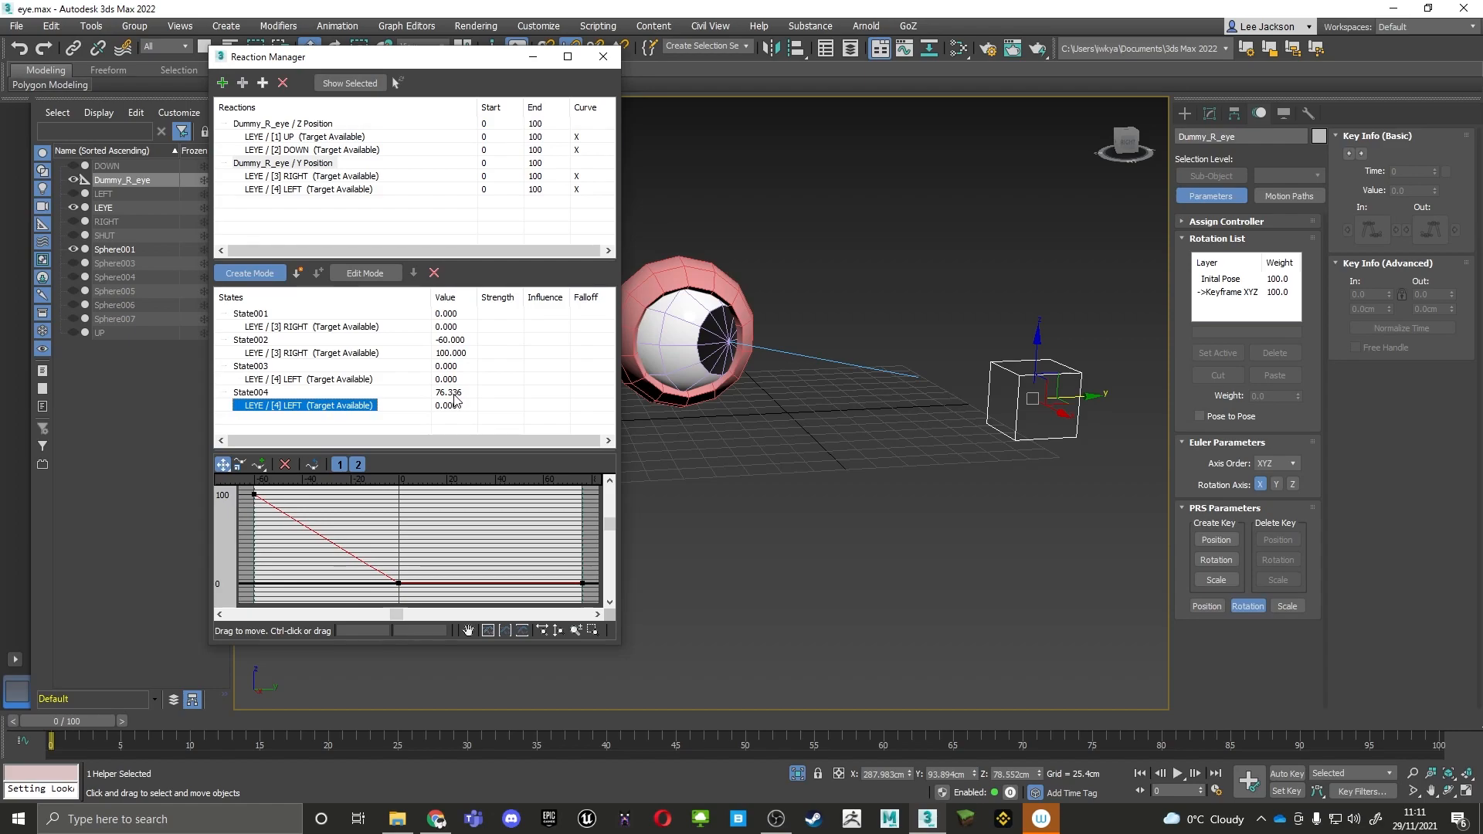
{"action": "middle_click_drag", "start_coordinate": [822, 353], "coordinate": [852, 370]}
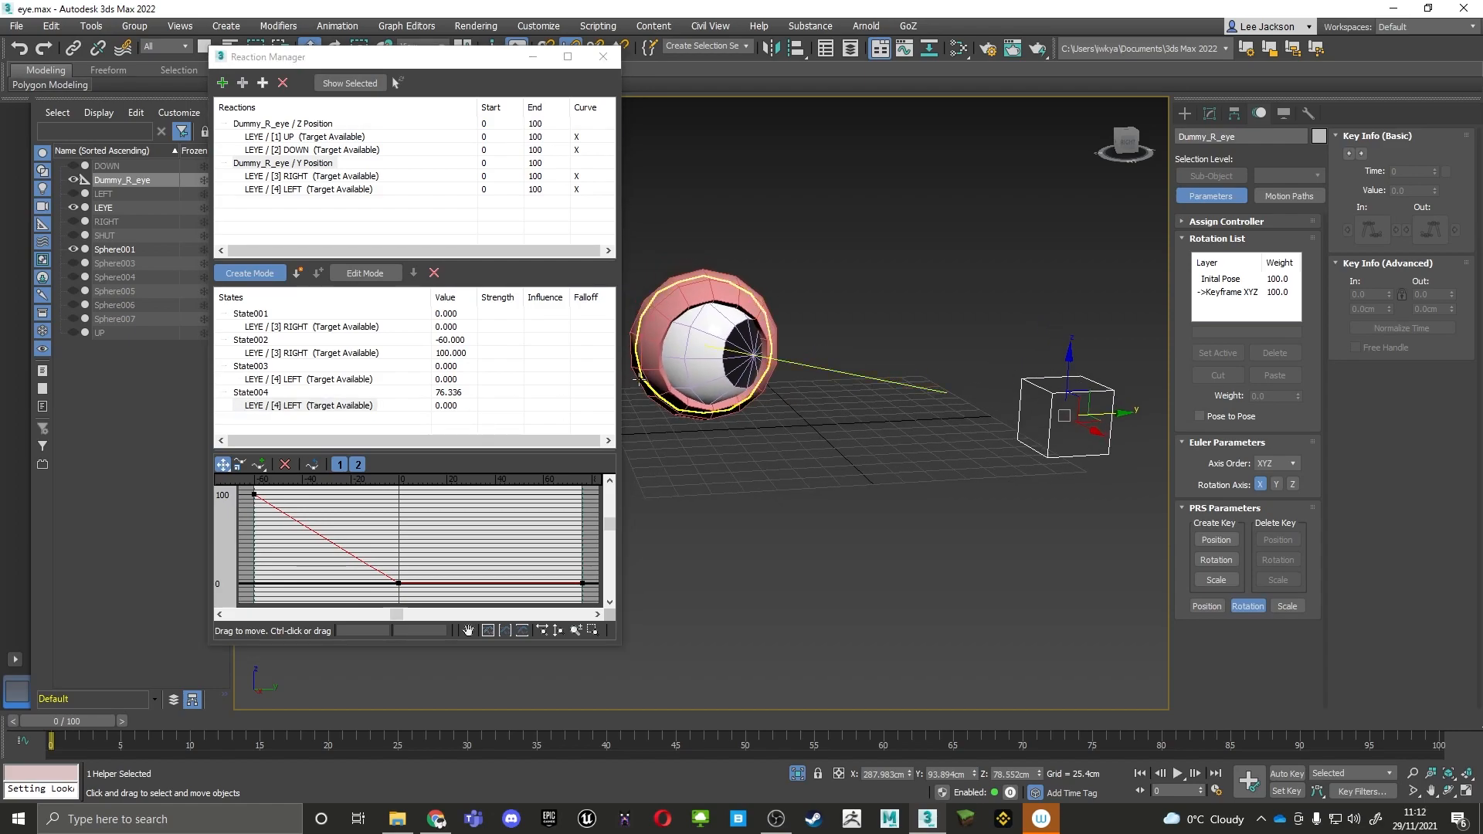
{"action": "double_click", "coordinate": [459, 394]}
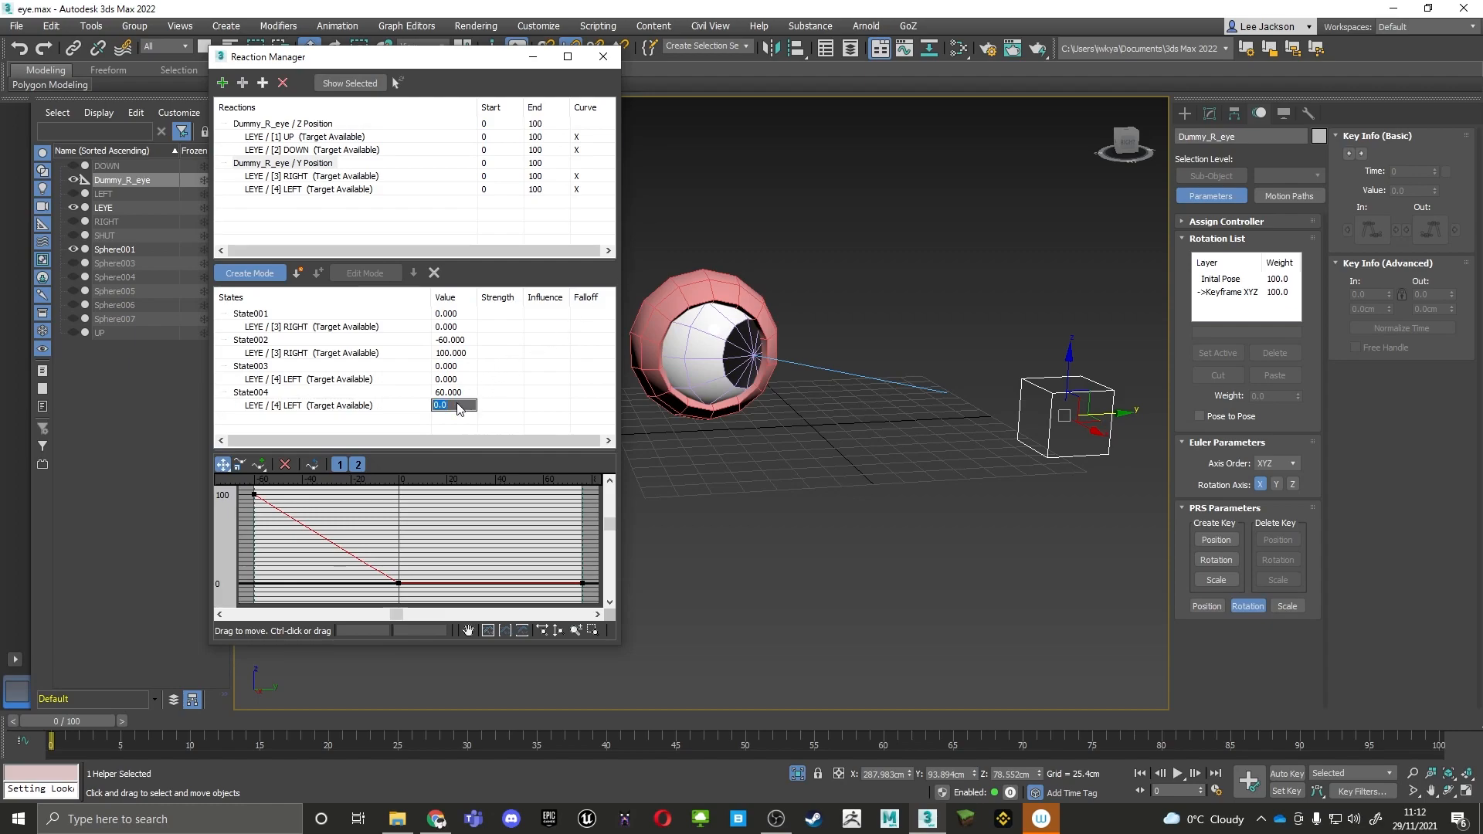
{"action": "key", "text": "Return"}
Leave Create Mode and reset Dummy_R_eye to its frozen pose with Transform To Zero
{"action": "middle_click_drag", "start_coordinate": [928, 258], "coordinate": [899, 323]}
{"action": "right_click", "coordinate": [1084, 425], "text": "alt"}
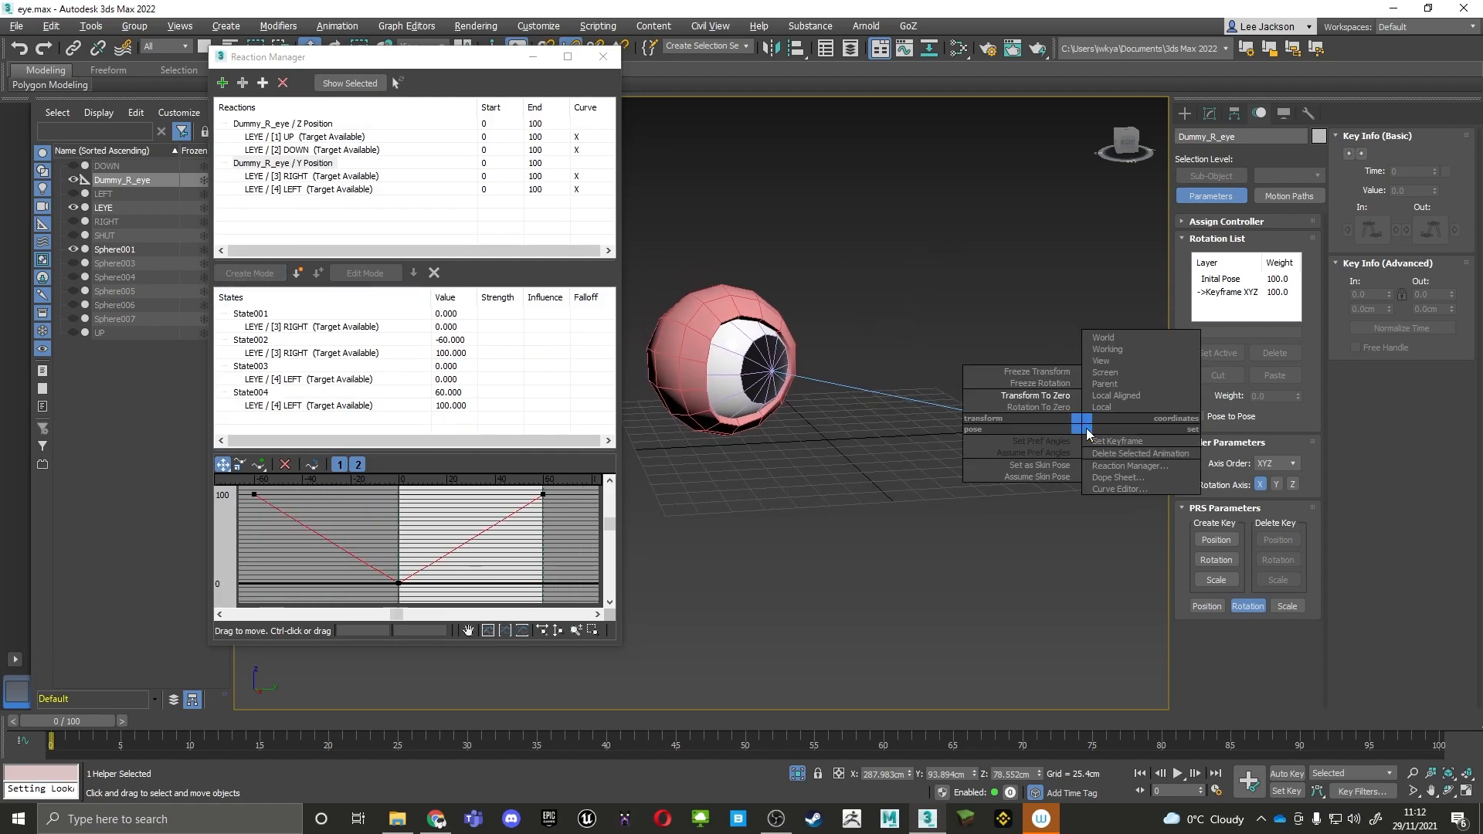
{"action": "left_click", "coordinate": [1029, 397]}
Move the Reaction Manager clear of the eye and shift Dummy_R_eye along Y and Z to test the eyelid reactions
{"action": "middle_click_drag", "start_coordinate": [738, 371], "coordinate": [803, 336]}
{"action": "middle_click_drag", "start_coordinate": [711, 339], "coordinate": [747, 351]}
{"action": "left_click_drag", "start_coordinate": [474, 57], "coordinate": [377, 59]}
{"action": "middle_click_drag", "start_coordinate": [825, 255], "coordinate": [772, 235]}
{"action": "left_click_drag", "start_coordinate": [884, 397], "coordinate": [854, 404]}
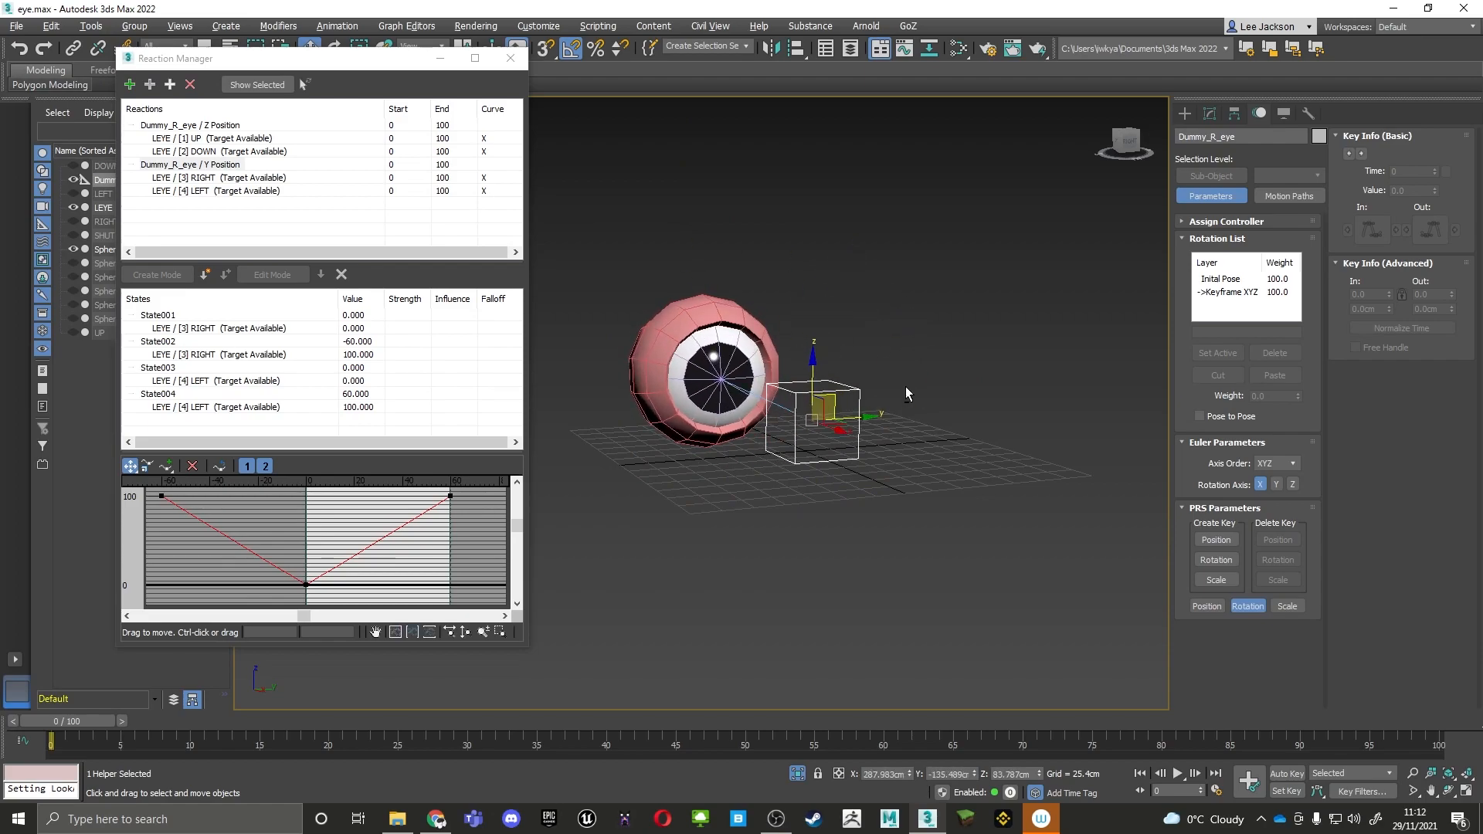
Reset Dummy_R_eye to its frozen pose with Transform To Zero
{"action": "middle_click_drag", "start_coordinate": [905, 392], "coordinate": [880, 396], "text": "alt"}
{"action": "right_click", "coordinate": [832, 410]}
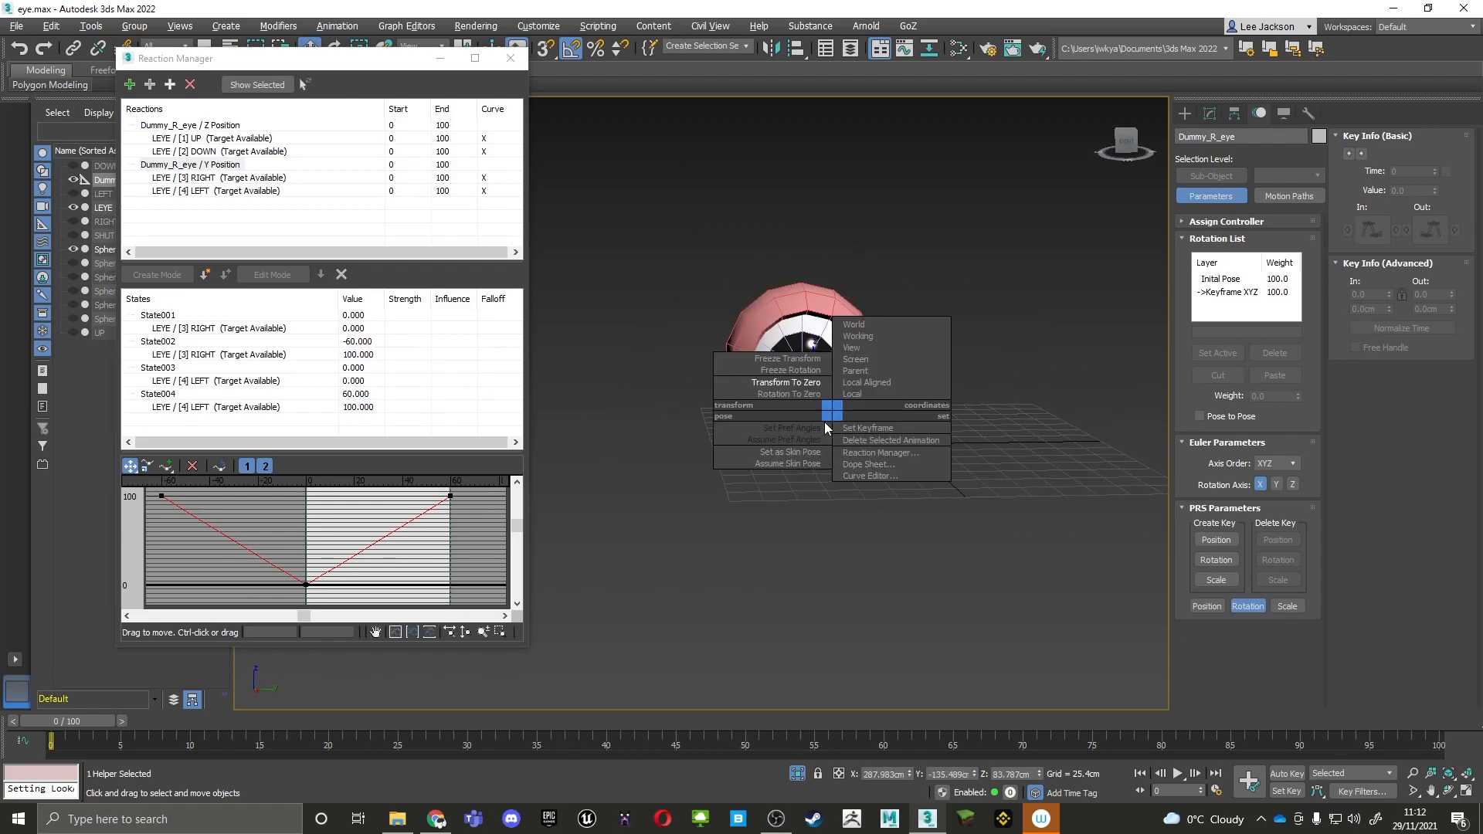
{"action": "left_click", "coordinate": [797, 386]}
{"action": "middle_click_drag", "start_coordinate": [822, 383], "coordinate": [870, 428], "text": "alt"}
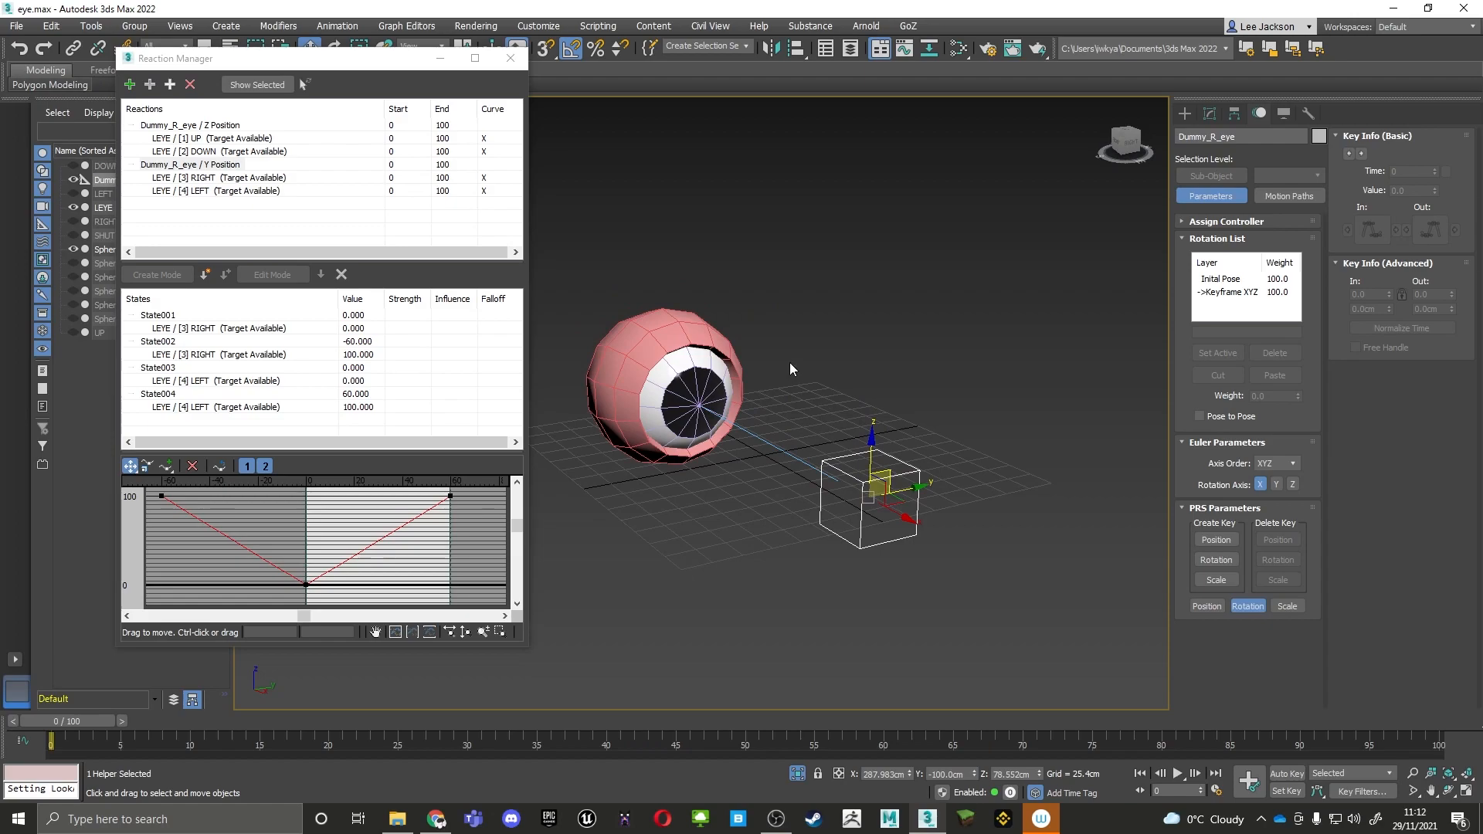
{"action": "scroll", "coordinate": [781, 369], "scroll_direction": "down", "scroll_amount": 5}
{"action": "scroll", "coordinate": [772, 369], "scroll_direction": "up", "scroll_amount": 2}
Select LEYE and preview the SHUT channel of its Morpher modifier
{"action": "left_click", "coordinate": [726, 343]}
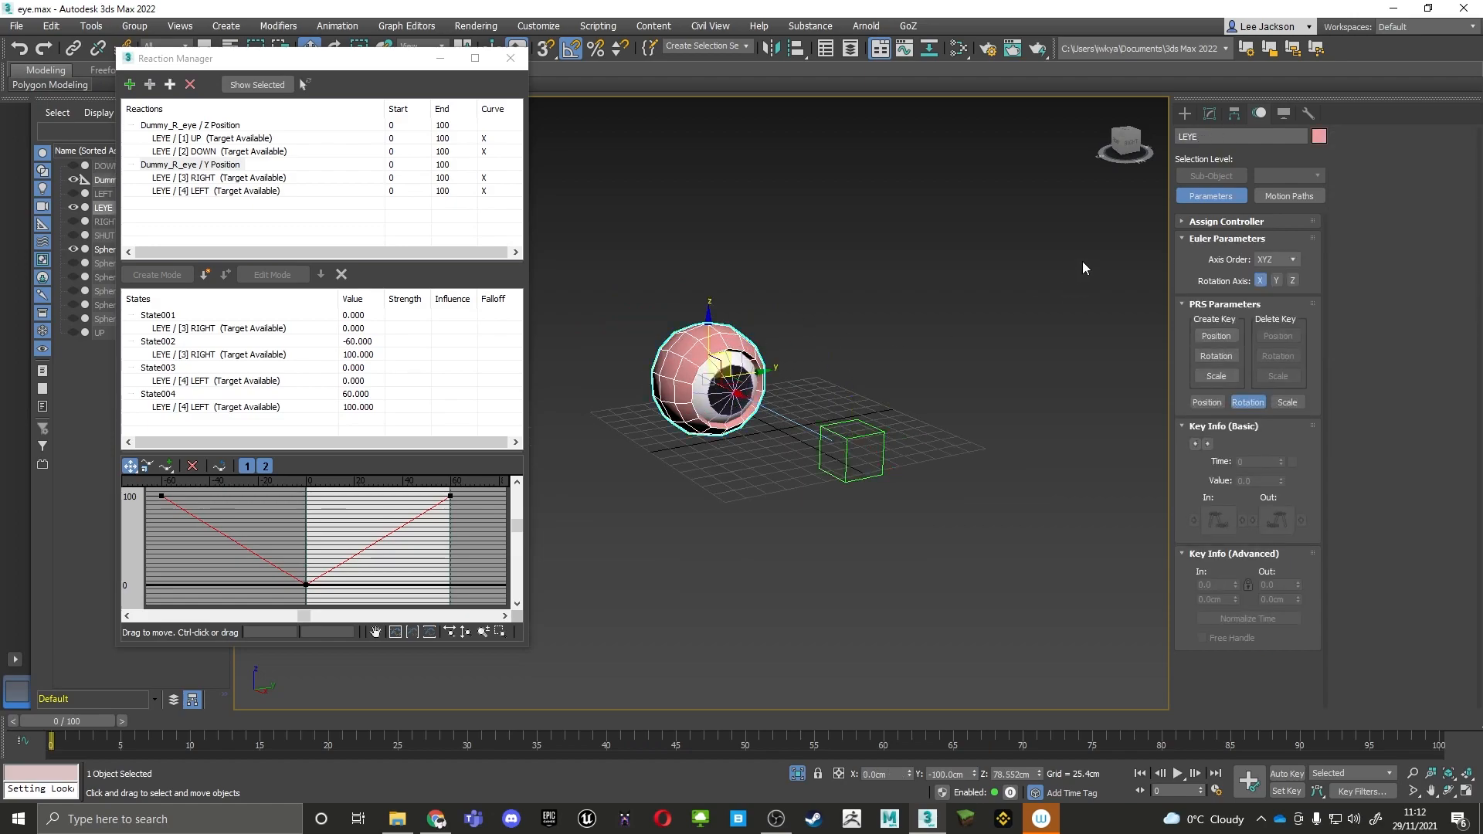
{"action": "middle_click_drag", "start_coordinate": [726, 344], "coordinate": [781, 352]}
{"action": "left_click", "coordinate": [1210, 113]}
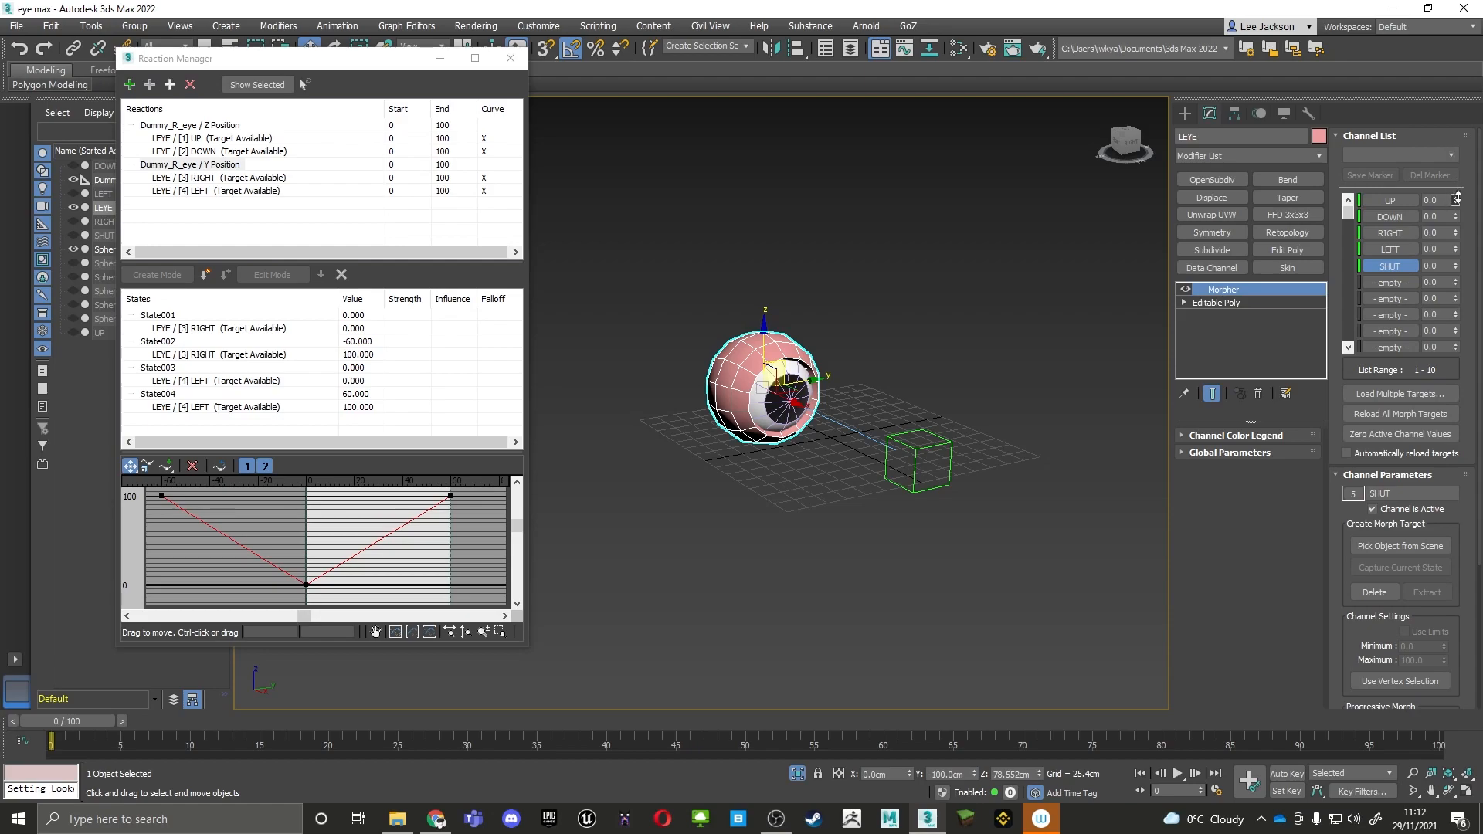
{"action": "mouse_move", "coordinate": [1457, 268]}
{"action": "left_mouse_down"}
{"action": "mouse_move", "coordinate": [1462, 193]}
{"action": "mouse_move", "coordinate": [1462, 274]}
{"action": "left_mouse_up"}
{"action": "middle_click_drag", "start_coordinate": [1021, 422], "coordinate": [1022, 389]}
{"action": "middle_click_drag", "start_coordinate": [919, 384], "coordinate": [907, 389], "text": "alt"}
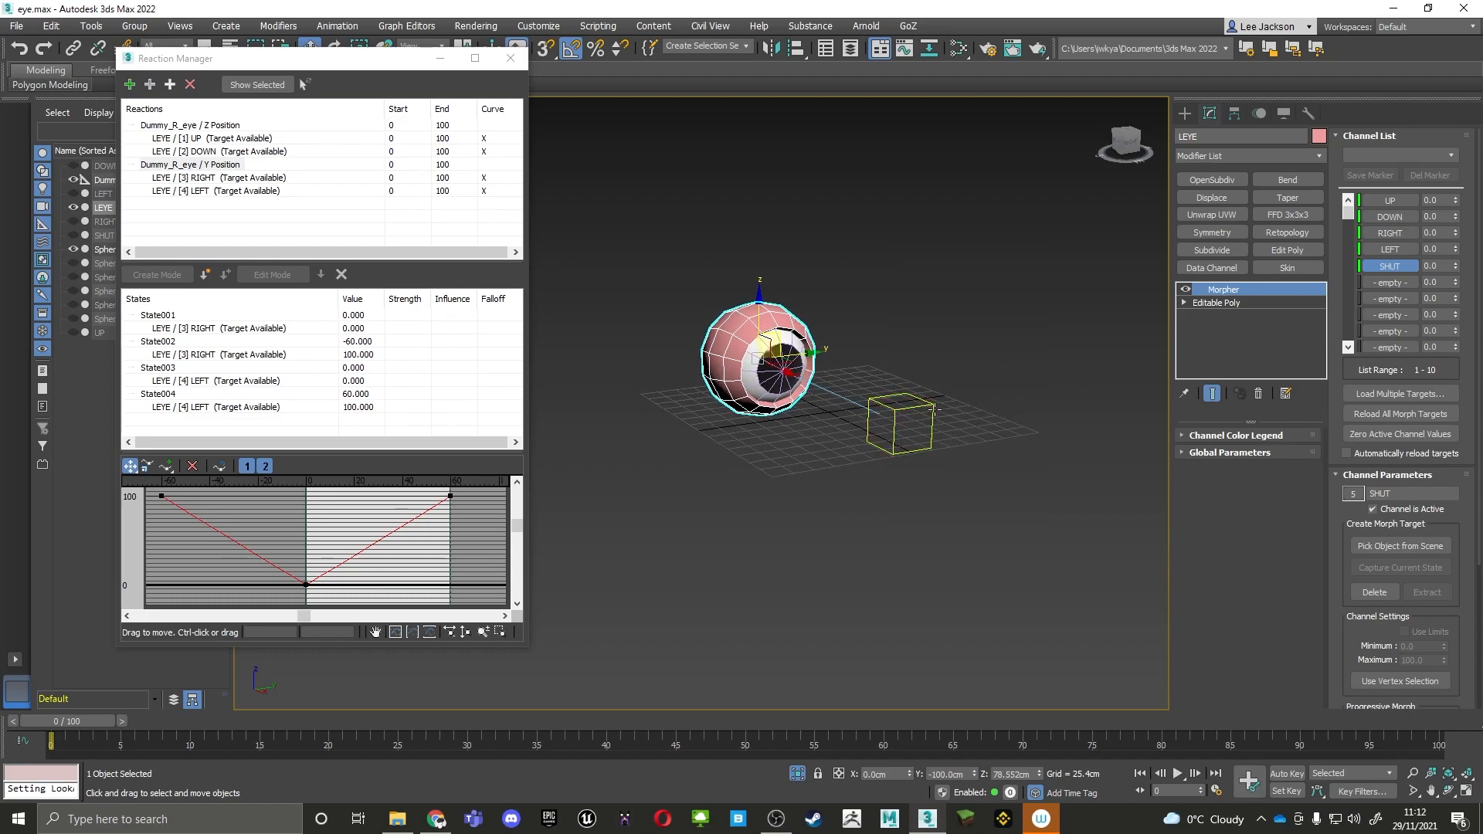
Select Dummy_R_eye and try out its rotation, using the Angle Snap toggle
{"action": "left_click", "coordinate": [935, 410]}
{"action": "scroll", "coordinate": [876, 429], "scroll_direction": "up", "scroll_amount": 2}
{"action": "scroll", "coordinate": [876, 432], "scroll_direction": "up", "scroll_amount": 2}
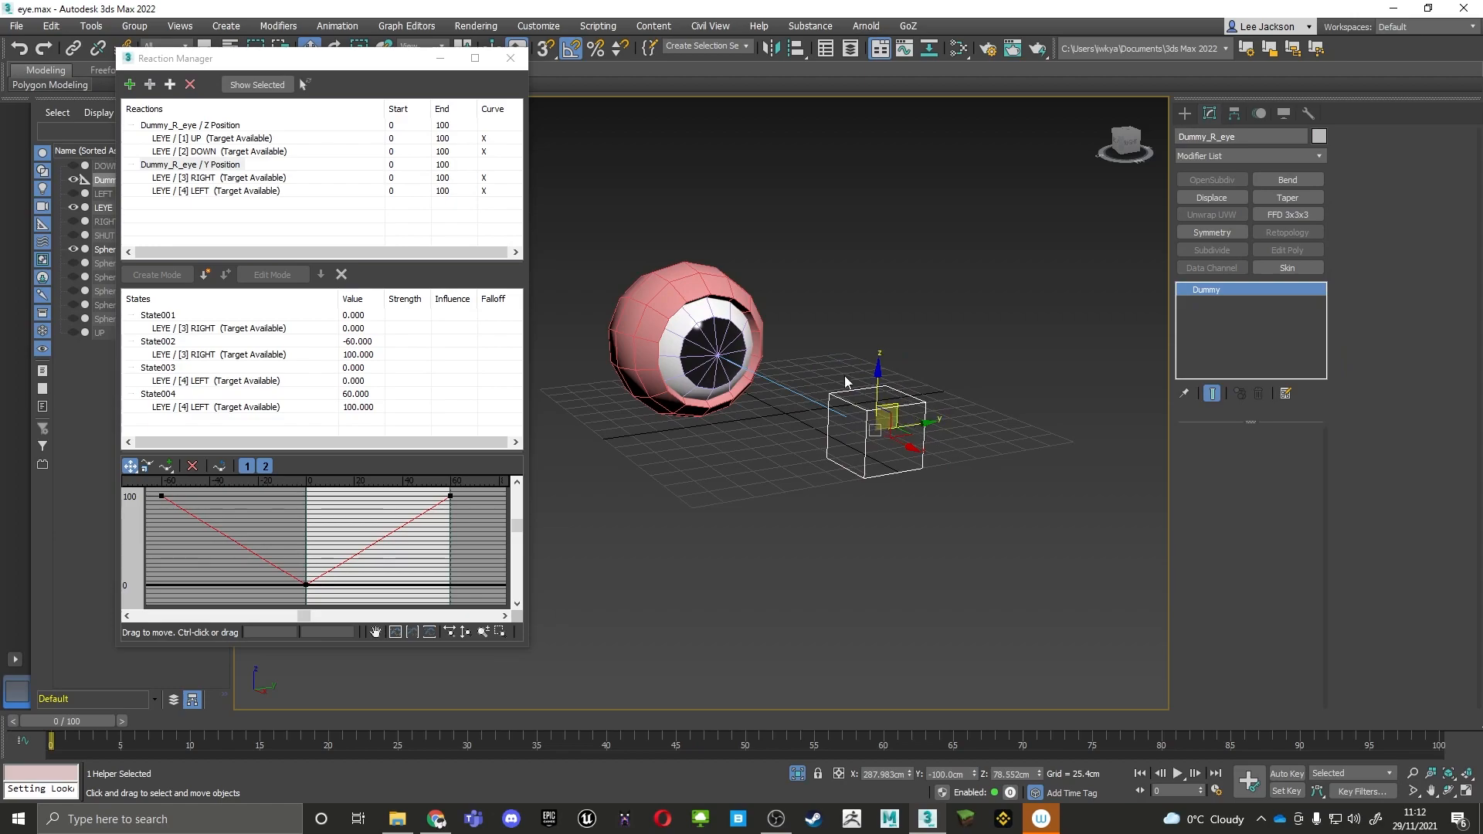
{"action": "middle_click_drag", "start_coordinate": [947, 406], "coordinate": [933, 389]}
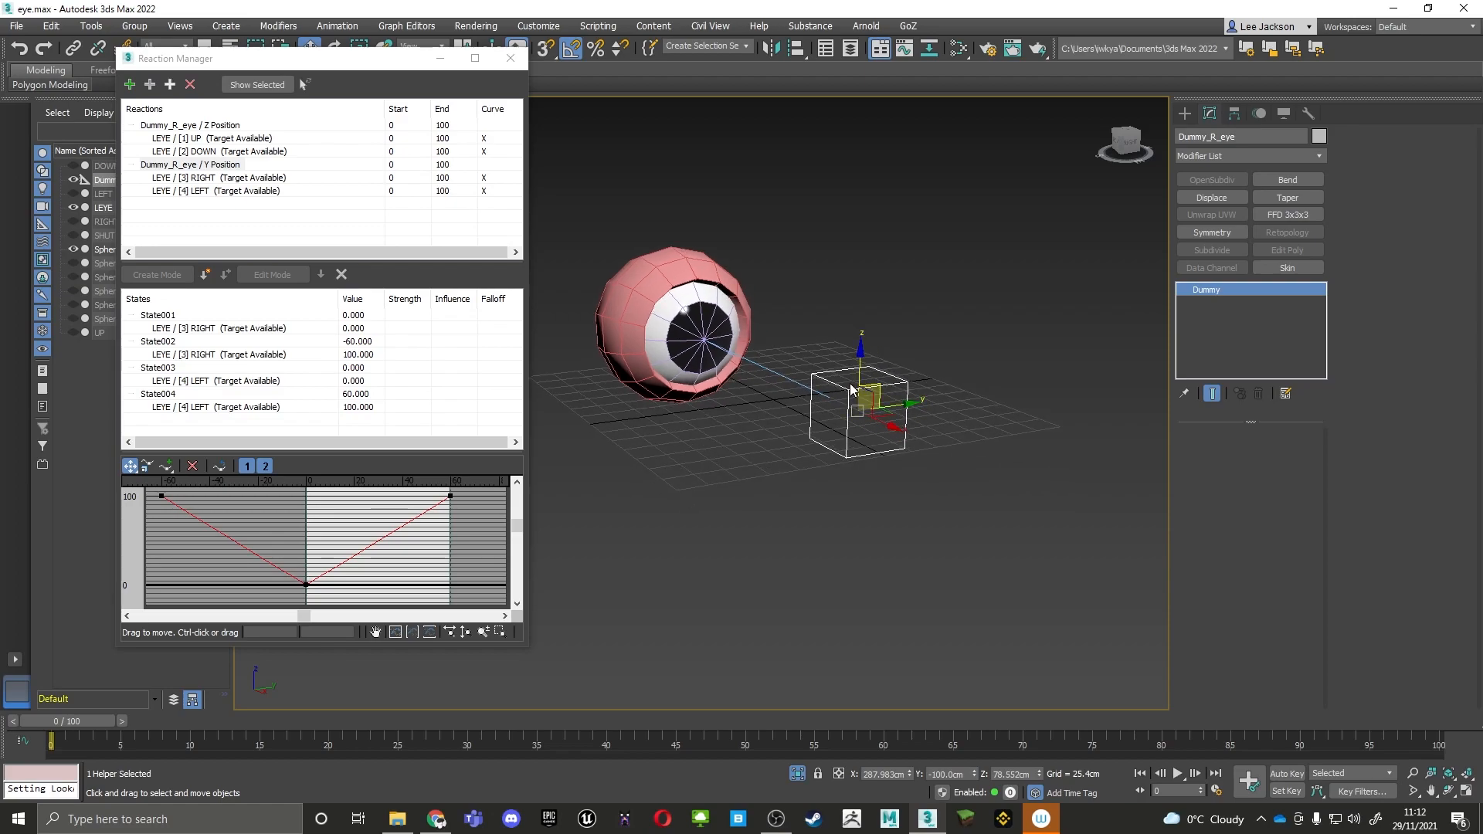
{"action": "middle_click_drag", "start_coordinate": [874, 384], "coordinate": [852, 376], "text": "alt"}
{"action": "right_click", "coordinate": [824, 337]}
{"action": "left_click", "coordinate": [885, 366]}
{"action": "mouse_move", "coordinate": [878, 387]}
{"action": "left_mouse_down"}
{"action": "mouse_move", "coordinate": [879, 404]}
{"action": "mouse_move", "coordinate": [872, 370]}
{"action": "left_mouse_up"}
{"action": "right_click", "coordinate": [872, 370]}
{"action": "left_click", "coordinate": [570, 51]}
{"action": "middle_click_drag", "start_coordinate": [697, 293], "coordinate": [718, 306], "text": "alt"}
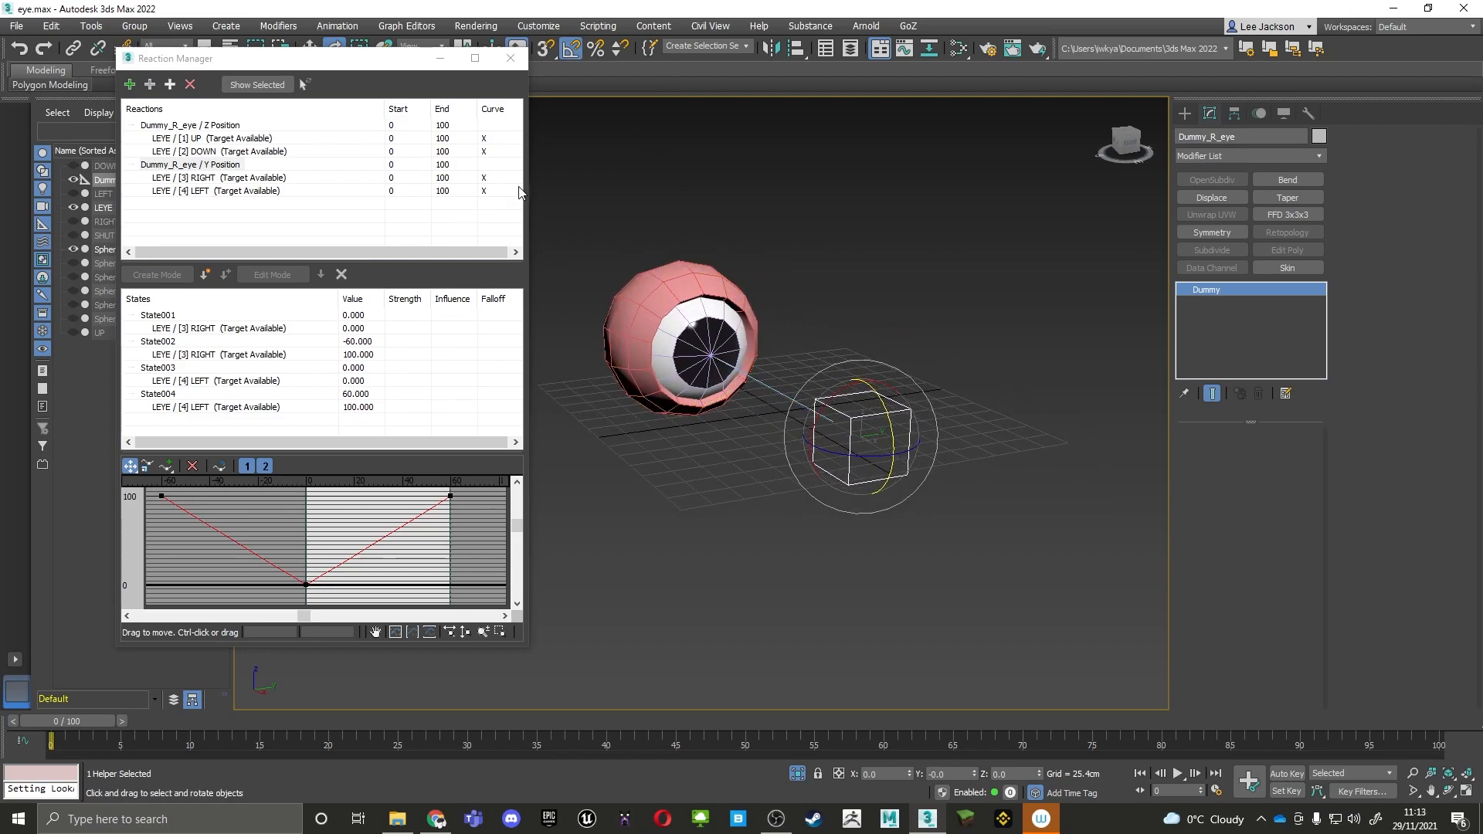
Add the Keyframe XYZ Y Rotation of Dummy_R_eye as a new reaction master
{"action": "left_click", "coordinate": [175, 125]}
{"action": "left_click", "coordinate": [130, 84]}
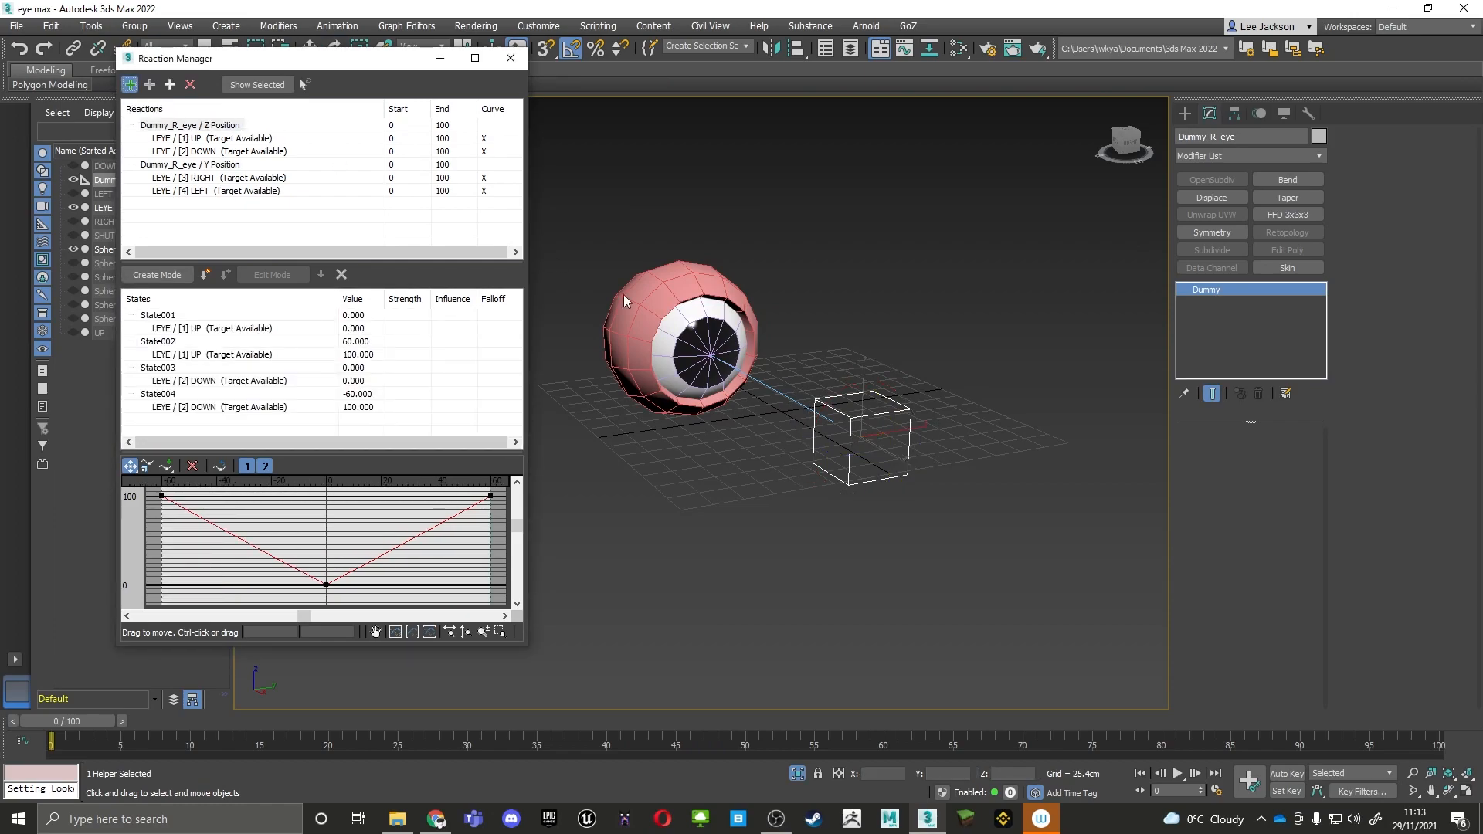
{"action": "left_click", "coordinate": [853, 417]}
{"action": "mouse_move", "coordinate": [857, 442]}
{"action": "mouse_move", "coordinate": [969, 459]}
{"action": "mouse_move", "coordinate": [1087, 478]}
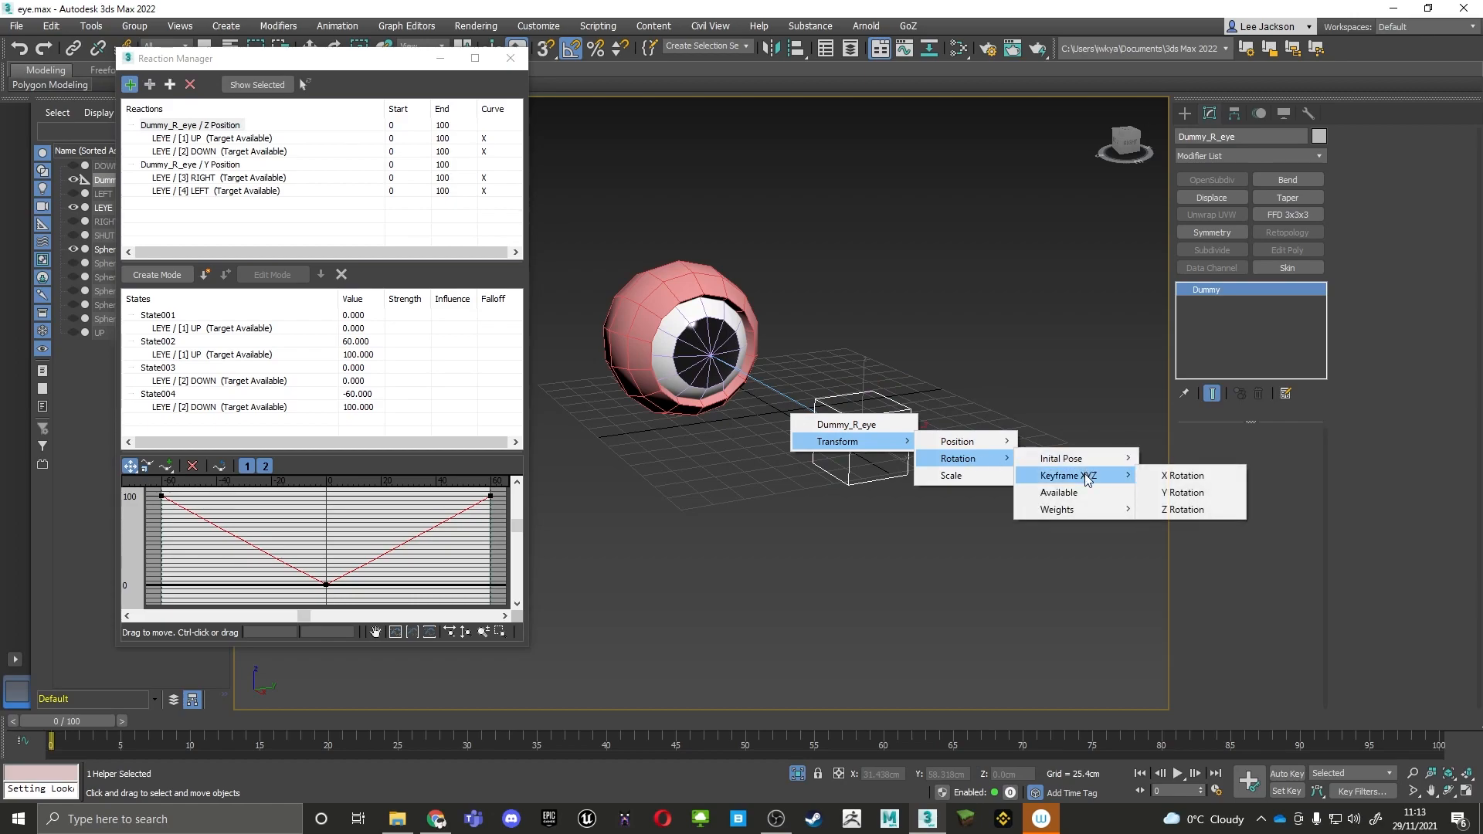
{"action": "left_click", "coordinate": [1187, 494]}
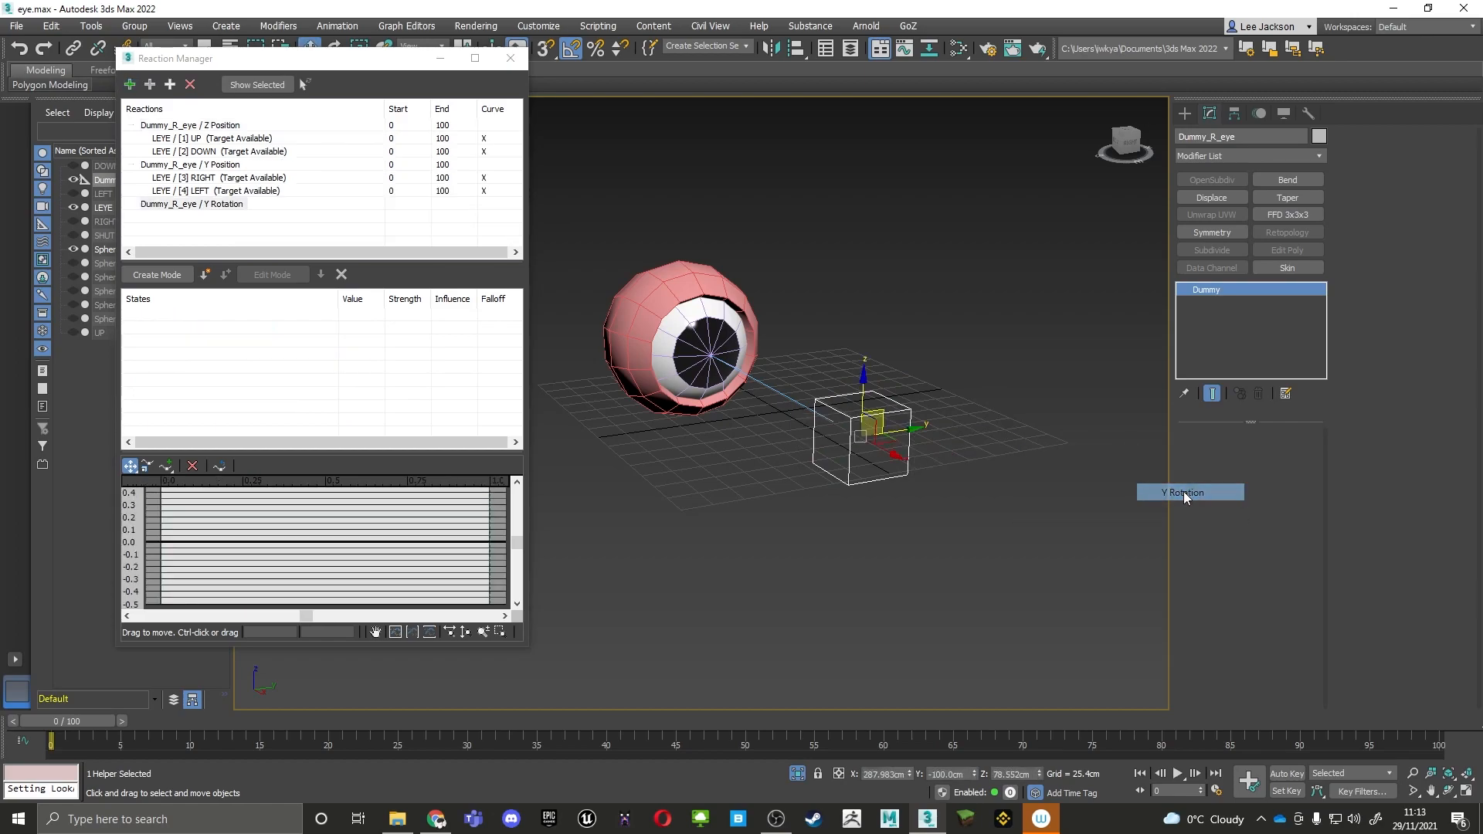
{"action": "left_click", "coordinate": [185, 205]}
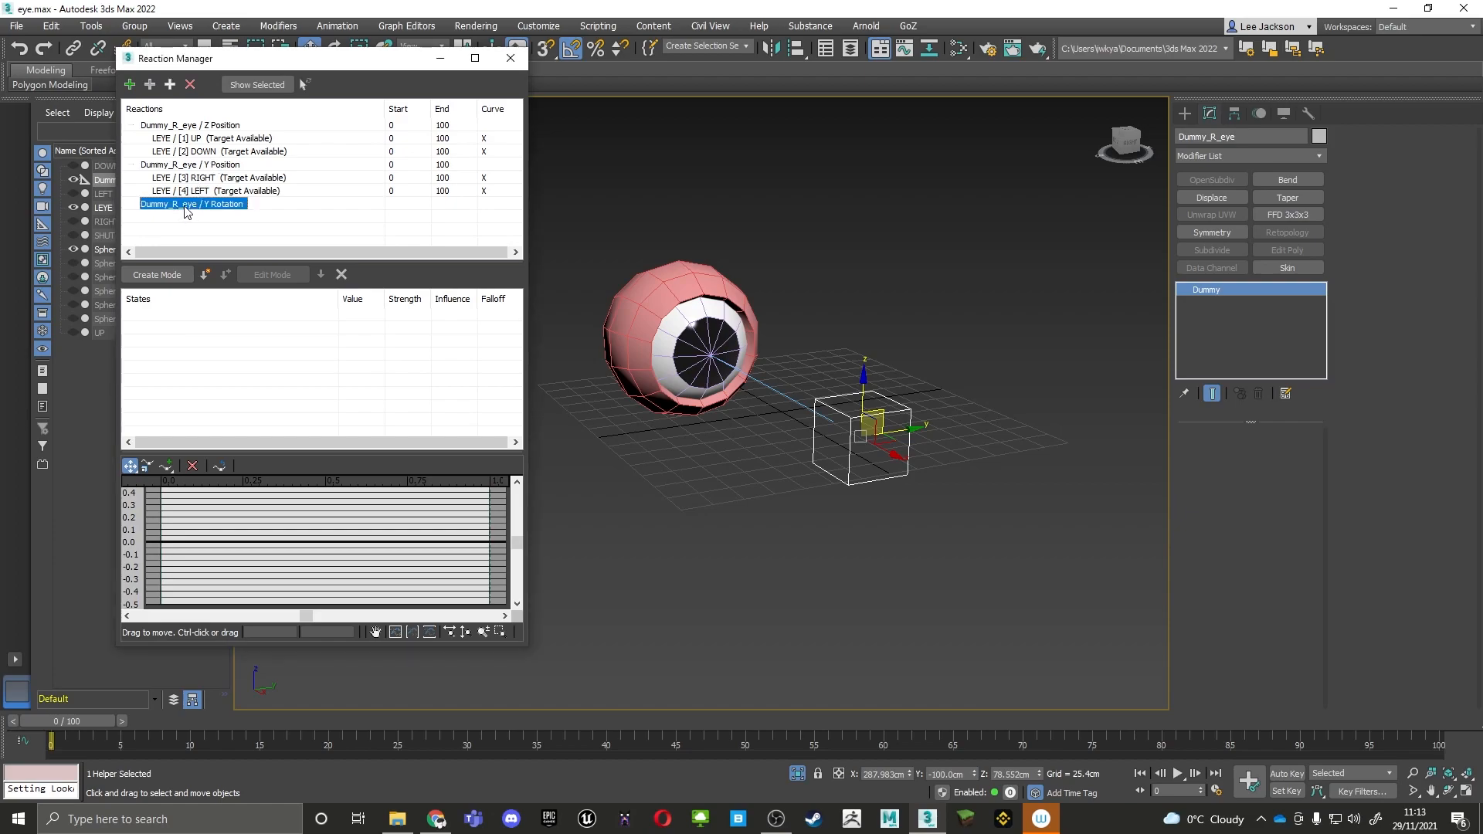
{"action": "left_click", "coordinate": [168, 277]}
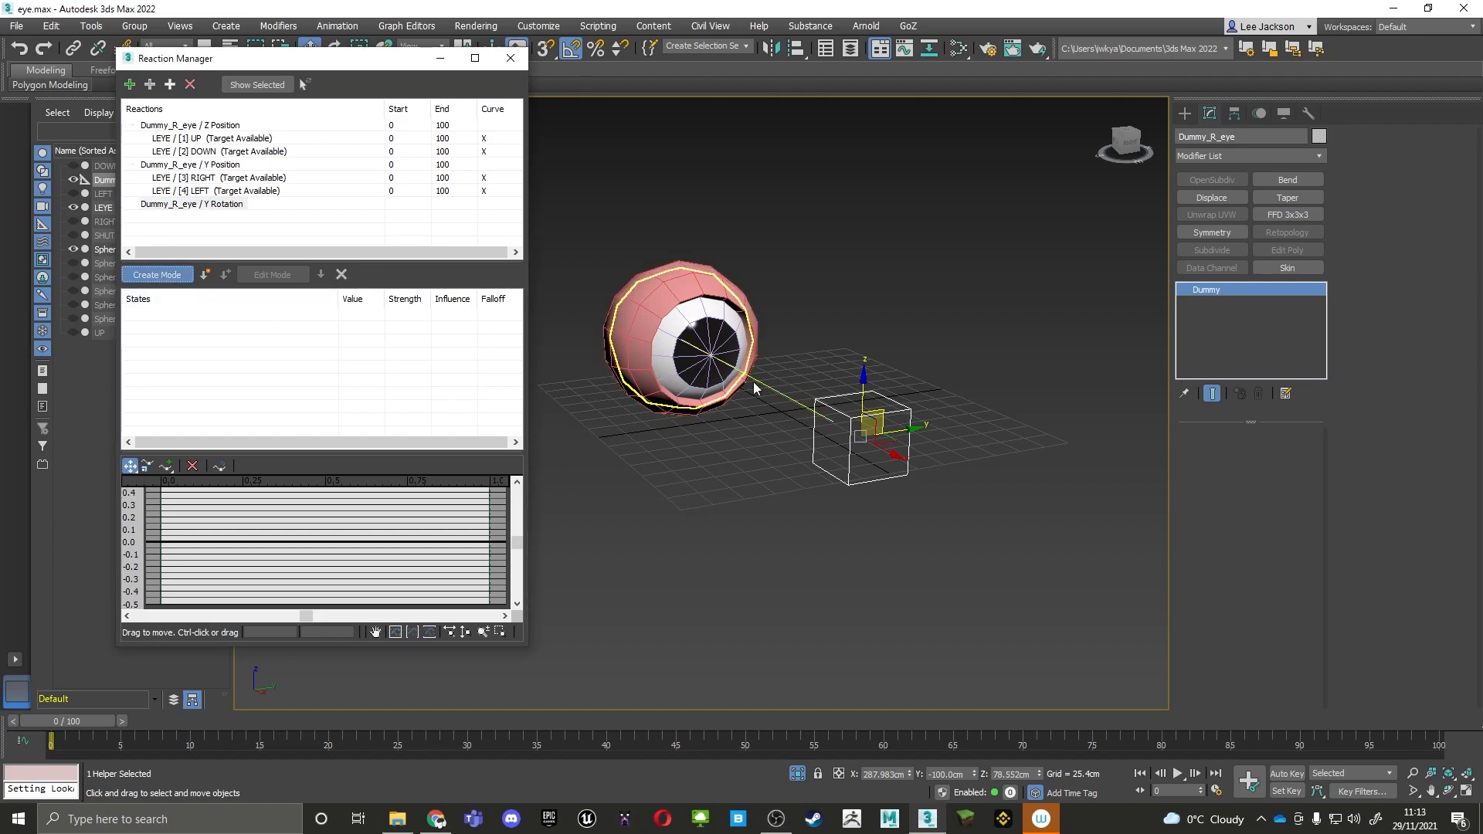
{"action": "middle_click_drag", "start_coordinate": [832, 430], "coordinate": [829, 433]}
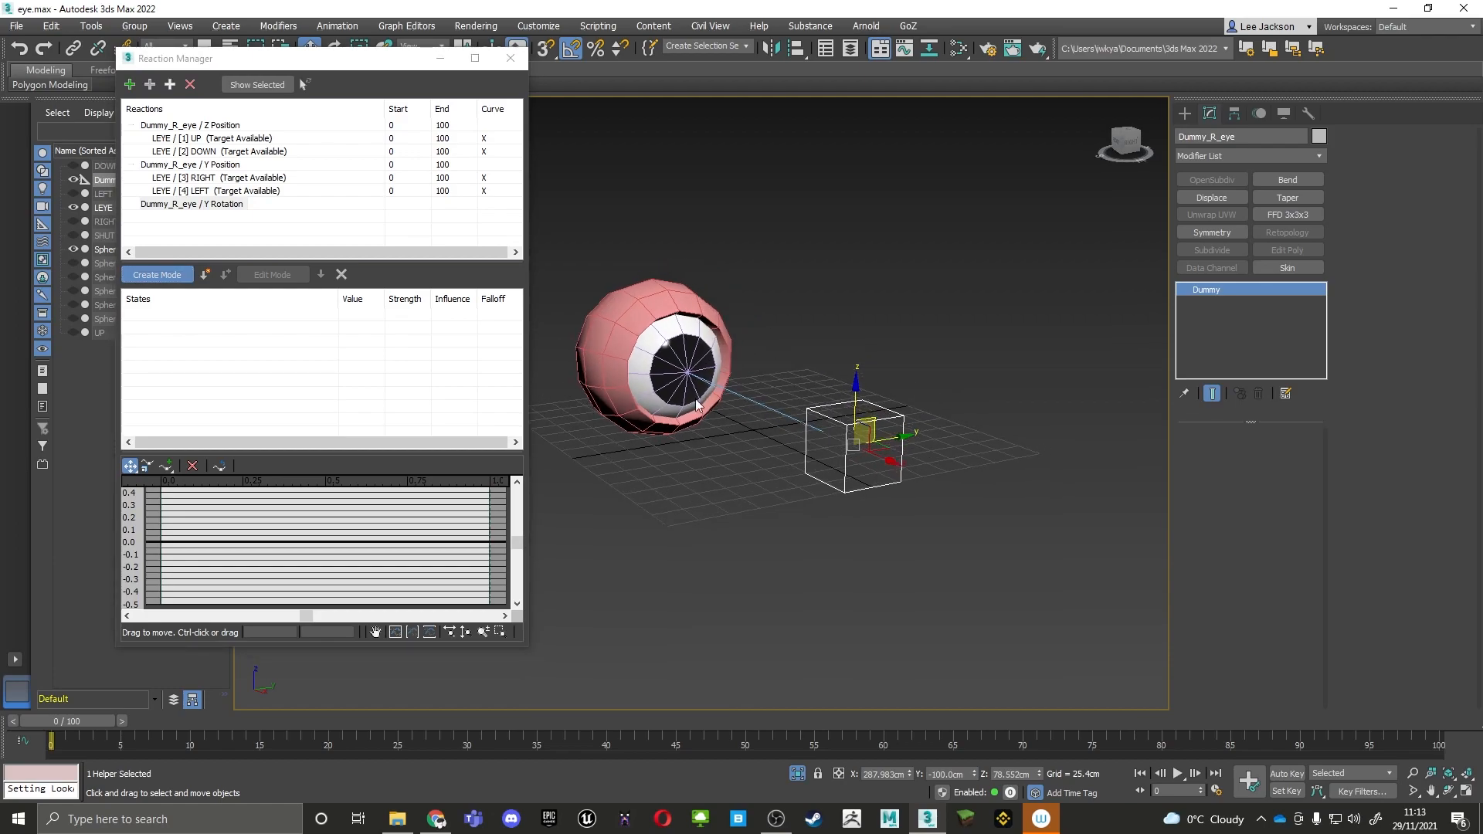
{"action": "left_click", "coordinate": [184, 277]}
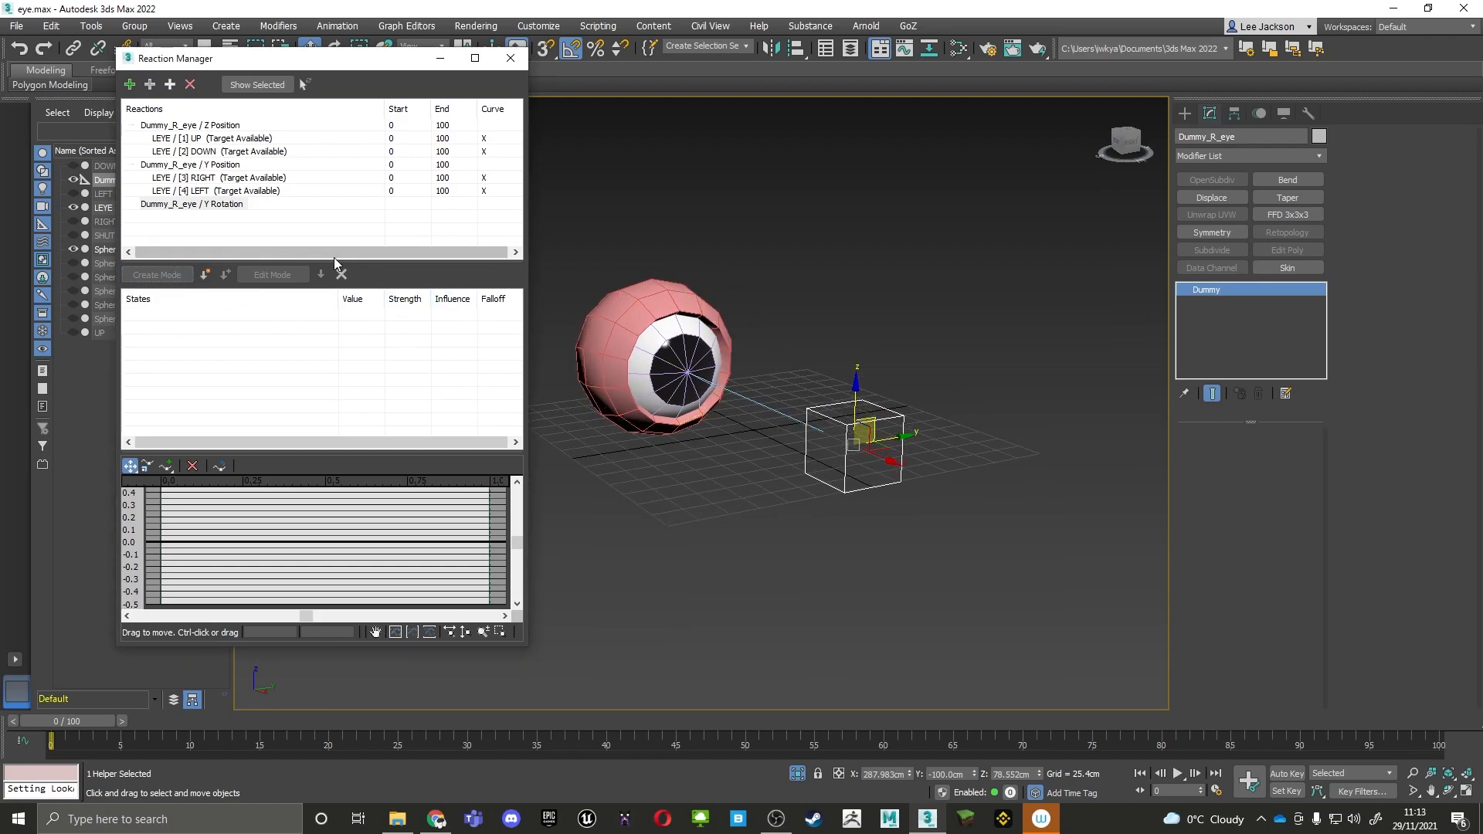
Add LEYE's SHUT morph target as the slave of the Dummy_R_eye Y Rotation master
{"action": "left_click", "coordinate": [193, 205]}
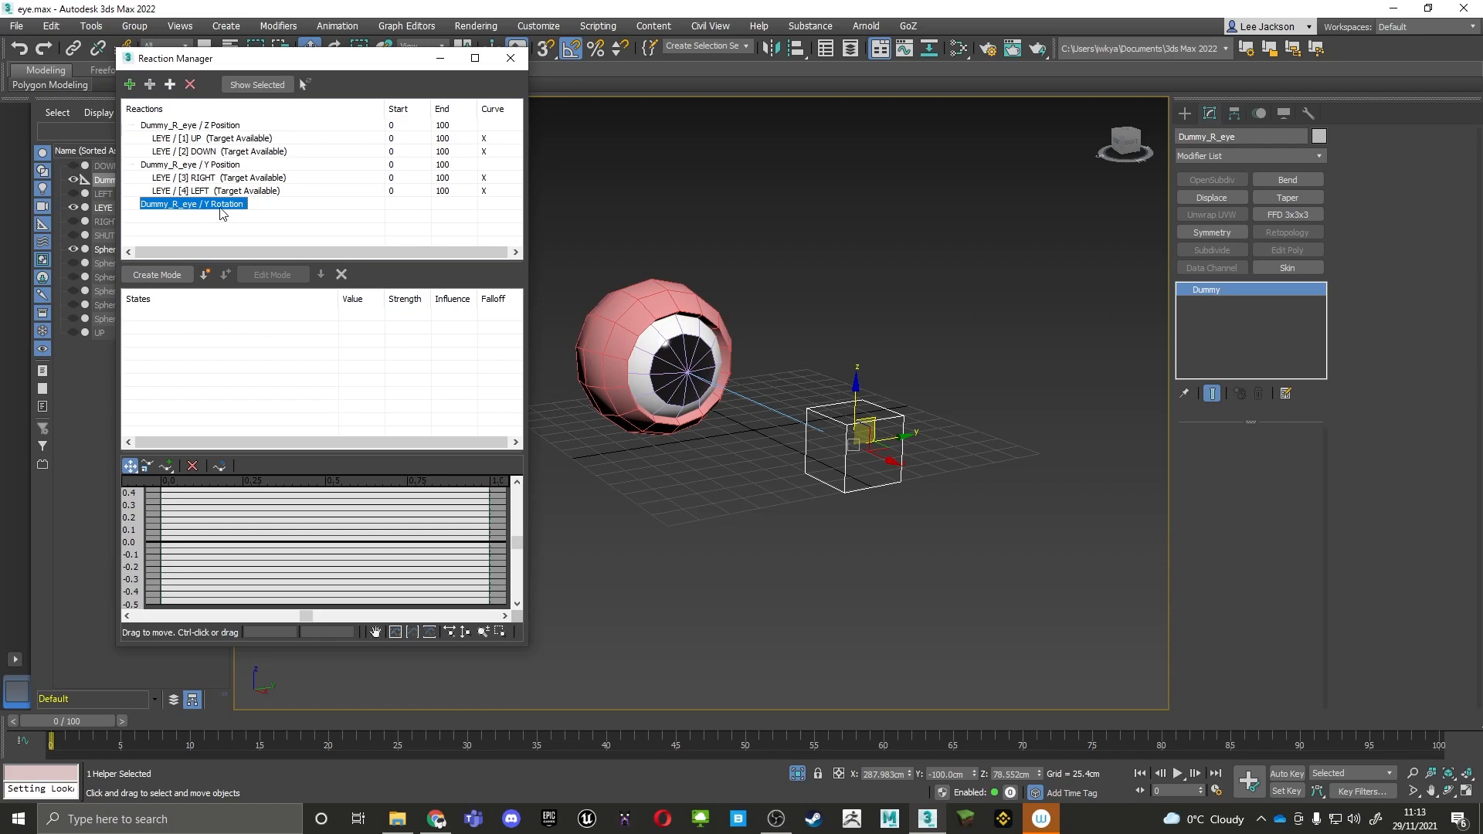
{"action": "left_click", "coordinate": [151, 85]}
{"action": "left_click", "coordinate": [587, 302]}
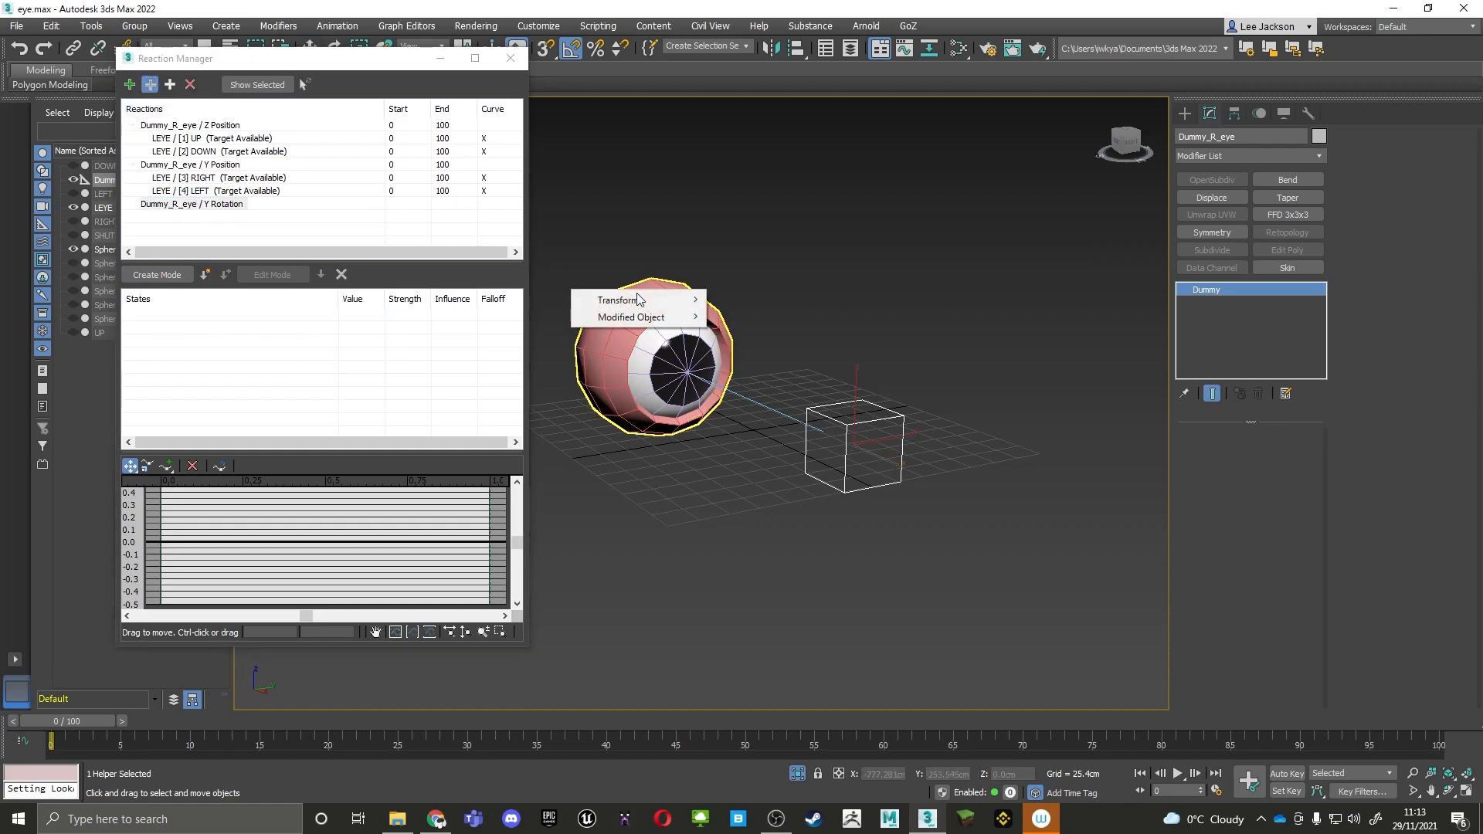
{"action": "mouse_move", "coordinate": [657, 317]}
{"action": "mouse_move", "coordinate": [756, 318]}
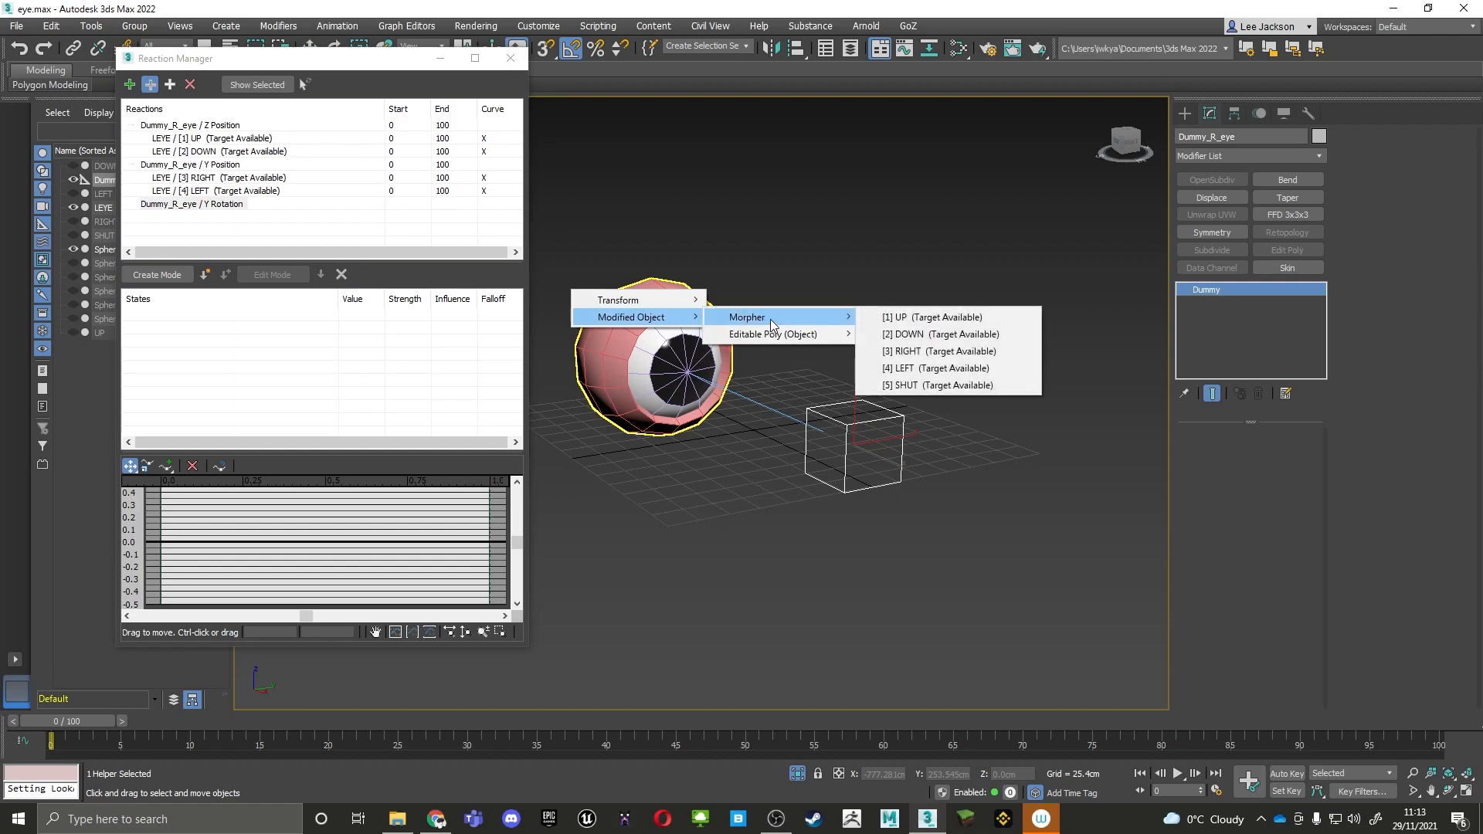
{"action": "left_click", "coordinate": [915, 386]}
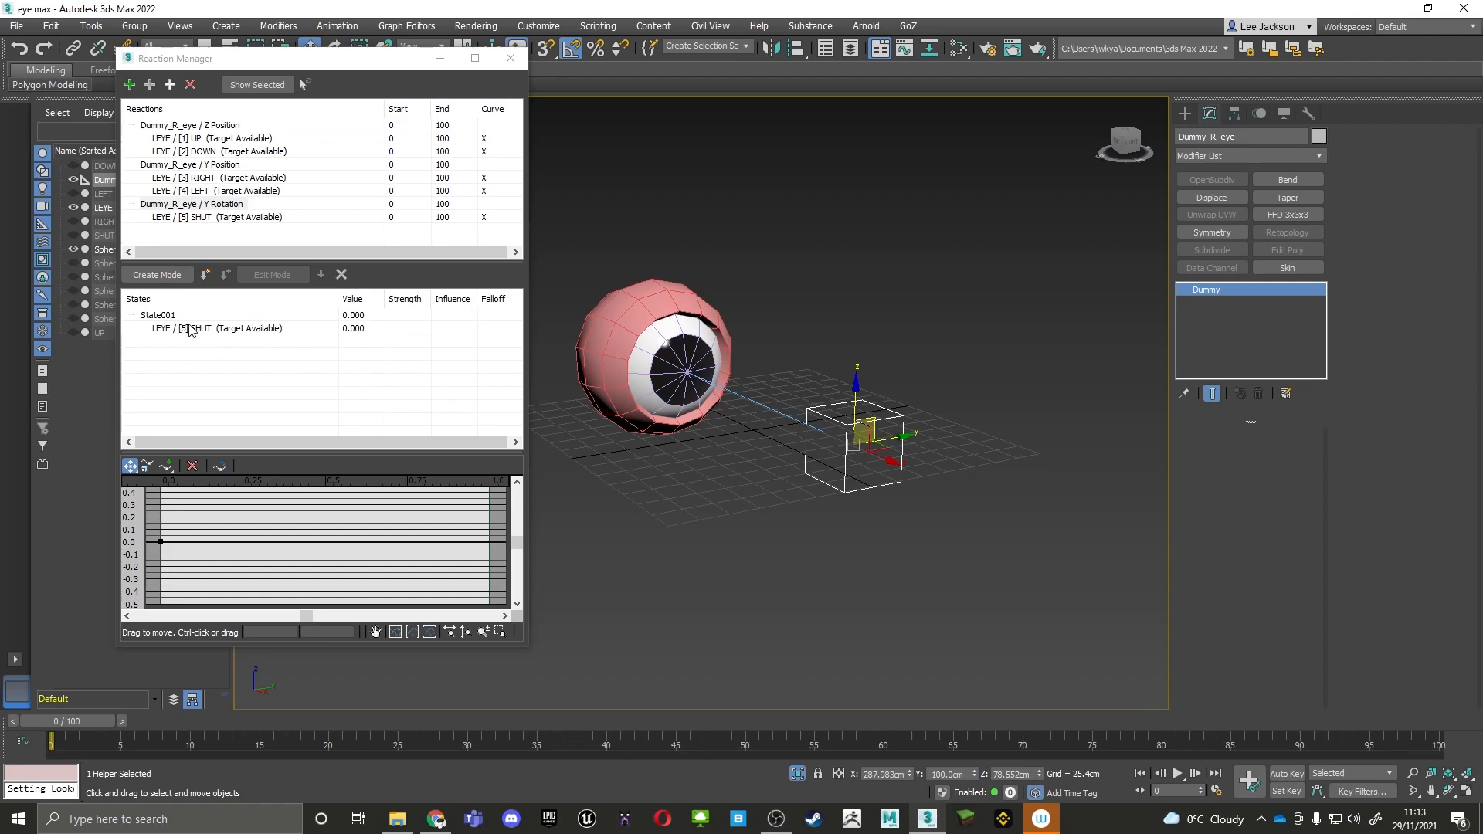
In Create Mode, rotate Dummy_R_eye 90 degrees about Y and record a new reaction state
{"action": "left_click", "coordinate": [170, 276]}
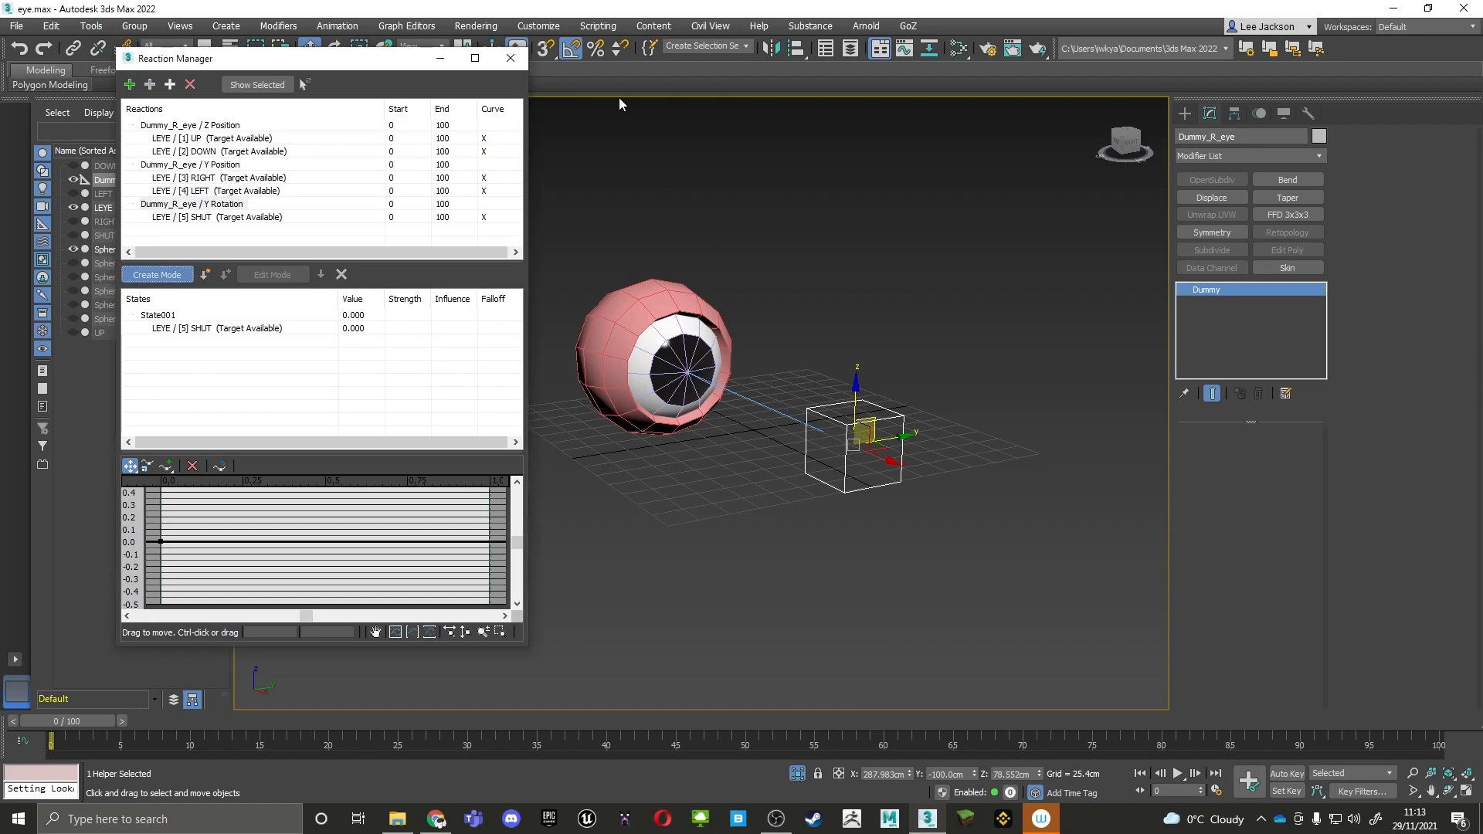
{"action": "middle_click_drag", "start_coordinate": [828, 384], "coordinate": [827, 371]}
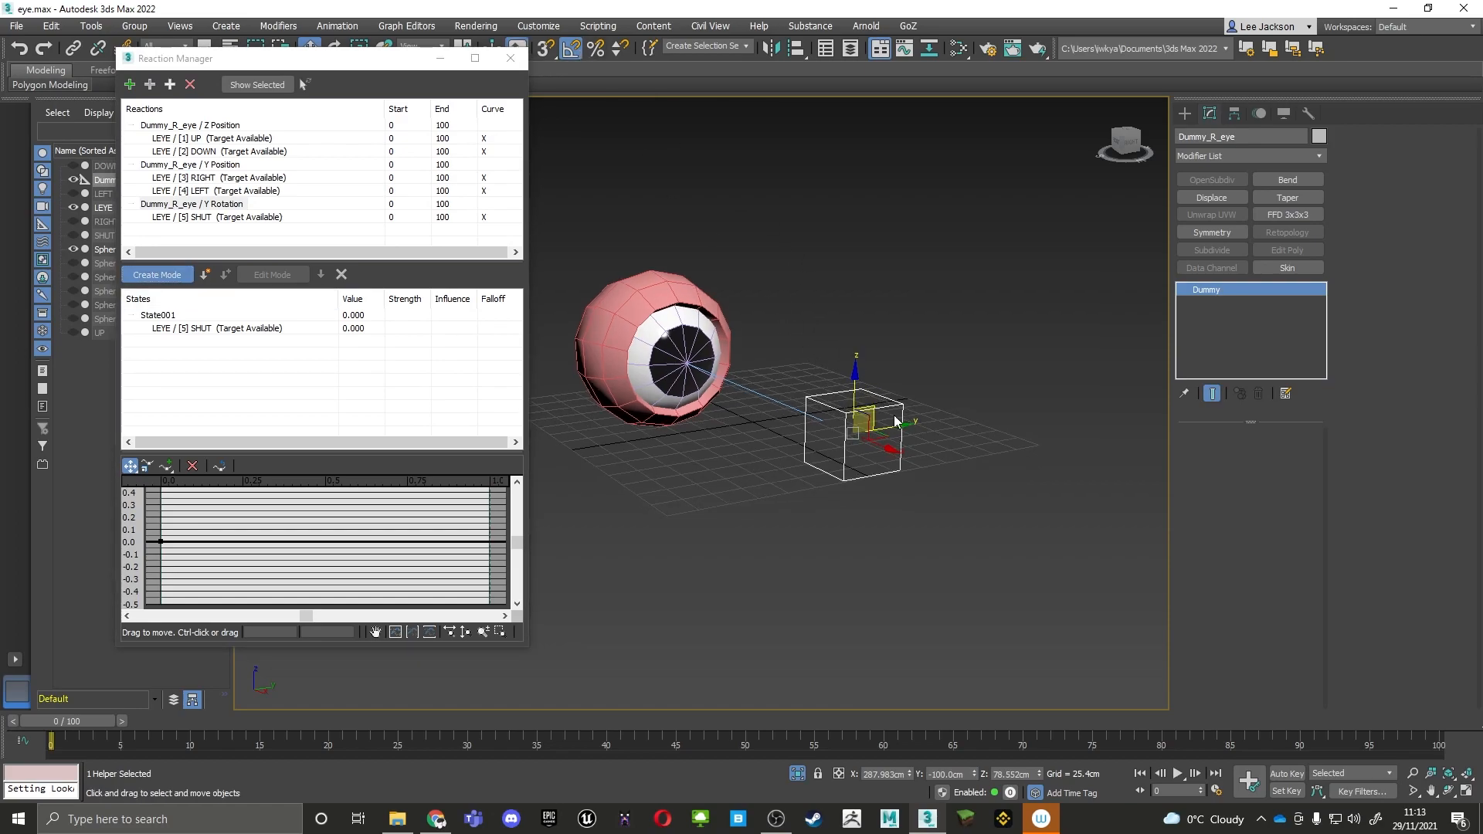
{"action": "key", "text": "e"}
{"action": "left_click_drag", "start_coordinate": [889, 428], "coordinate": [898, 453]}
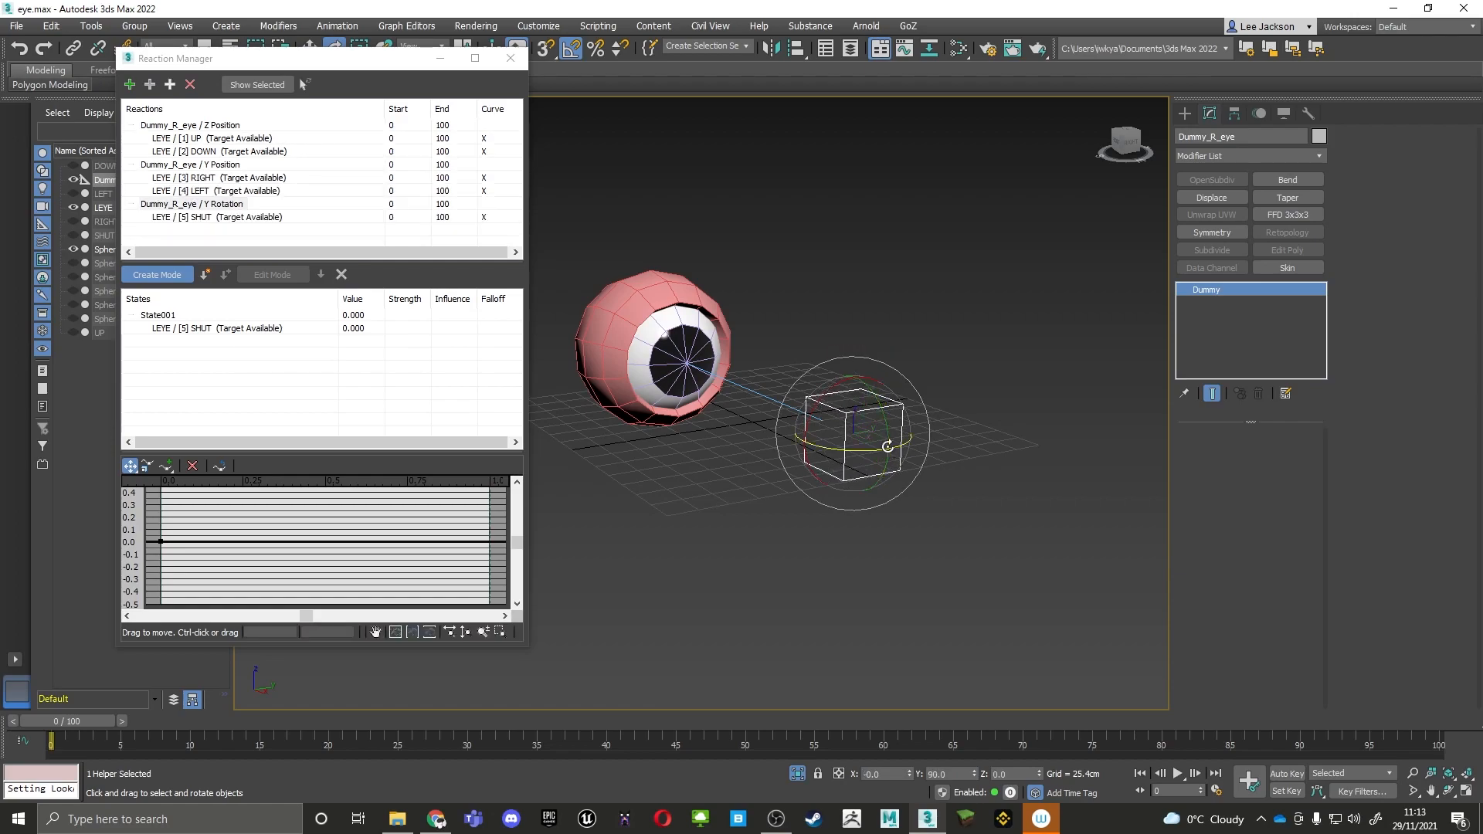
{"action": "left_click", "coordinate": [206, 275]}
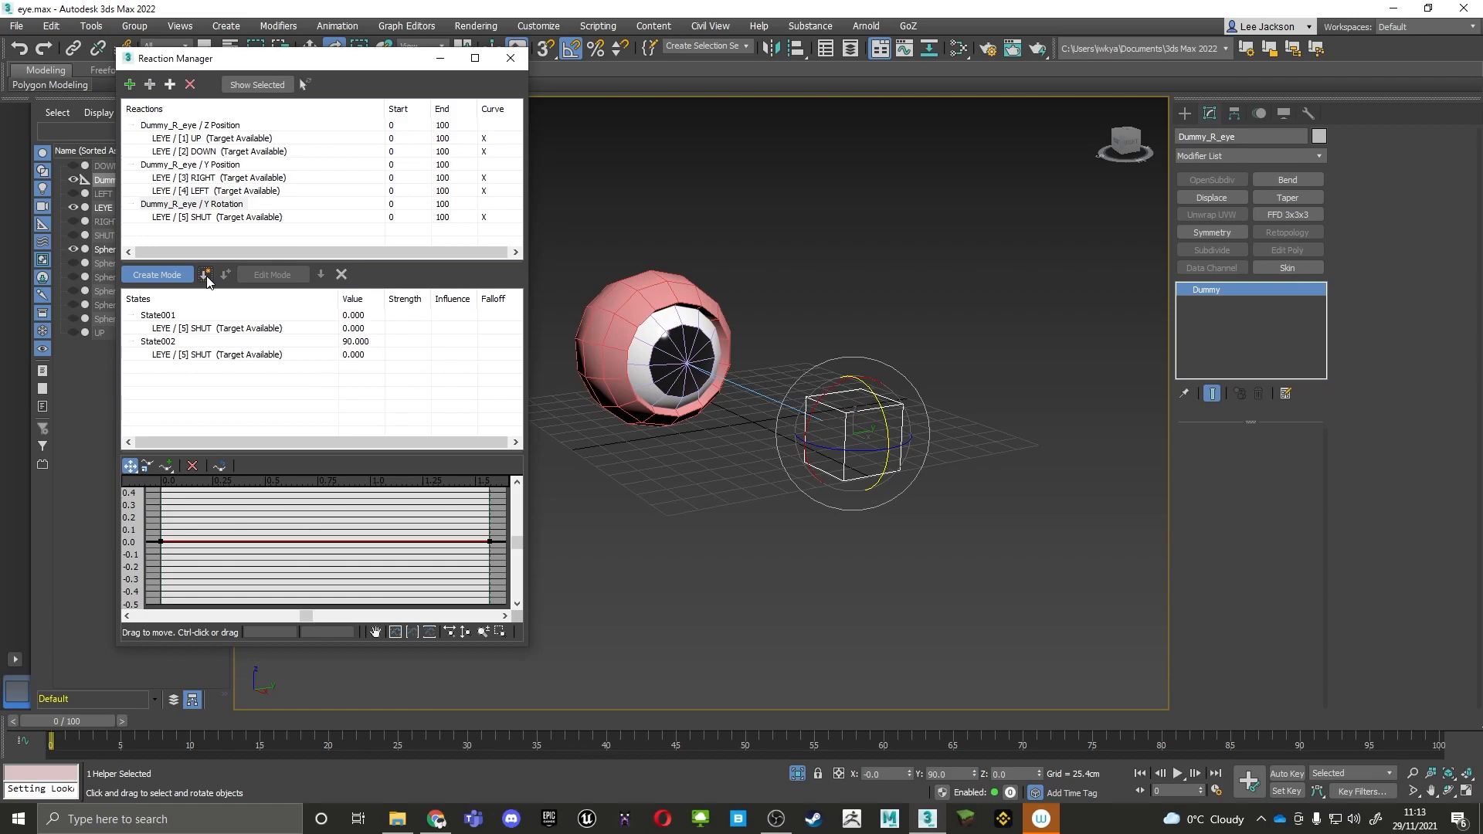
Set the LEYE SHUT value of the 90-degree state to 100 and leave Create Mode
{"action": "double_click", "coordinate": [353, 356]}
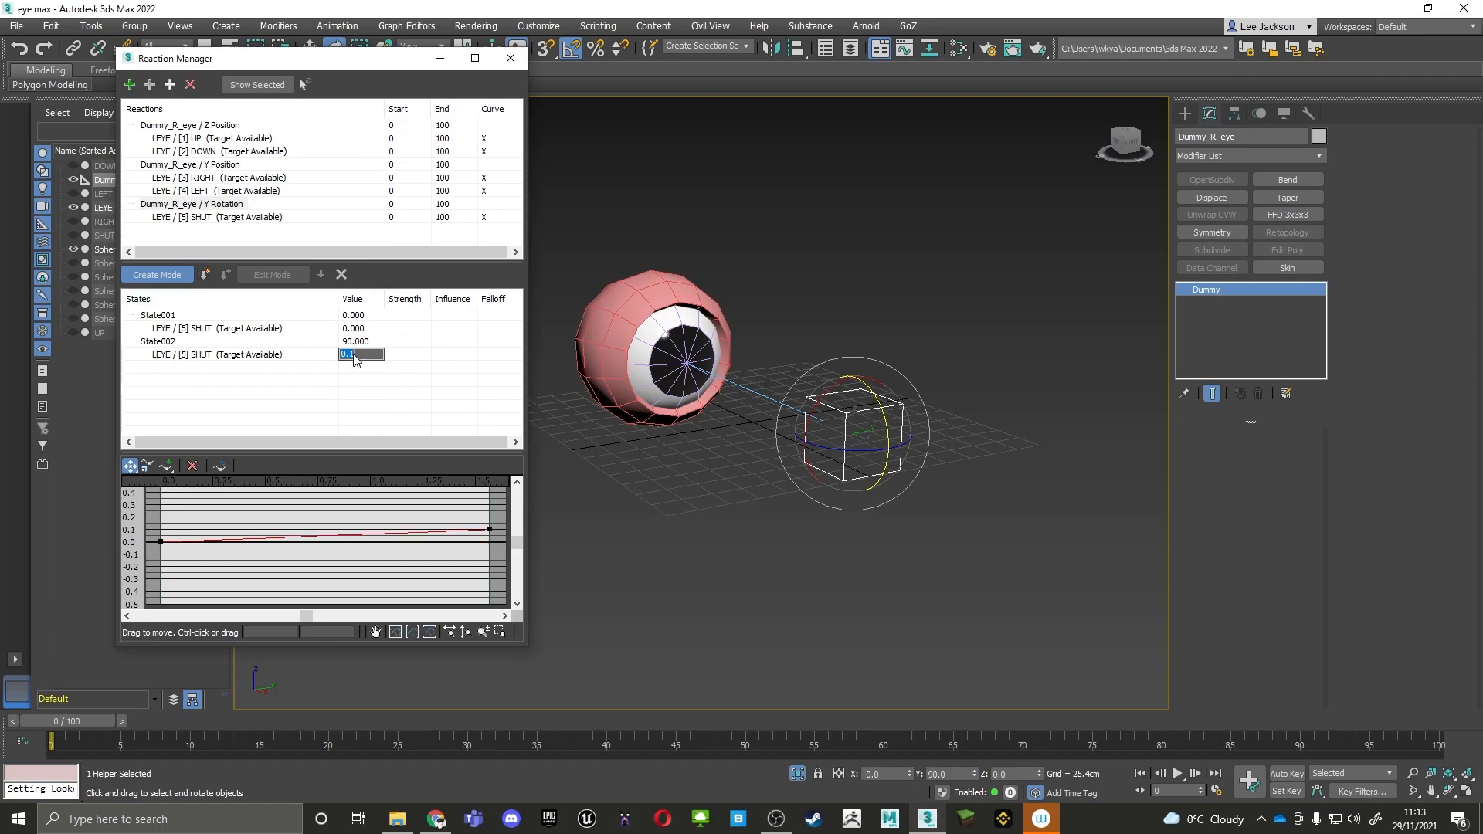
{"action": "key", "text": "Return"}
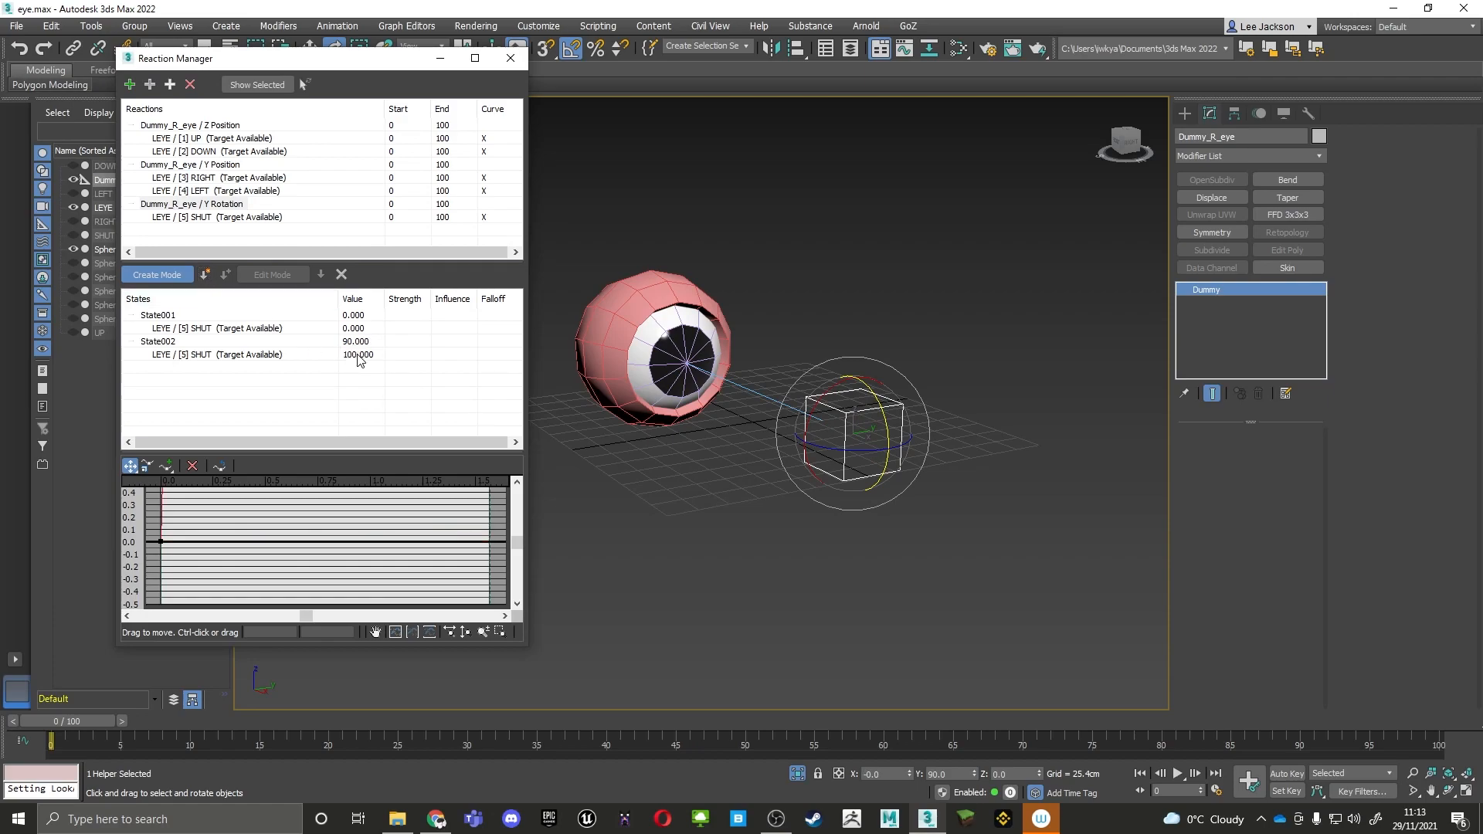
{"action": "left_click", "coordinate": [157, 275]}
Rotate Dummy_R_eye about Y to test the SHUT reaction, and reset it with Transform To Zero
{"action": "left_click_drag", "start_coordinate": [866, 397], "coordinate": [861, 381]}
{"action": "right_click", "coordinate": [854, 421], "text": "alt"}
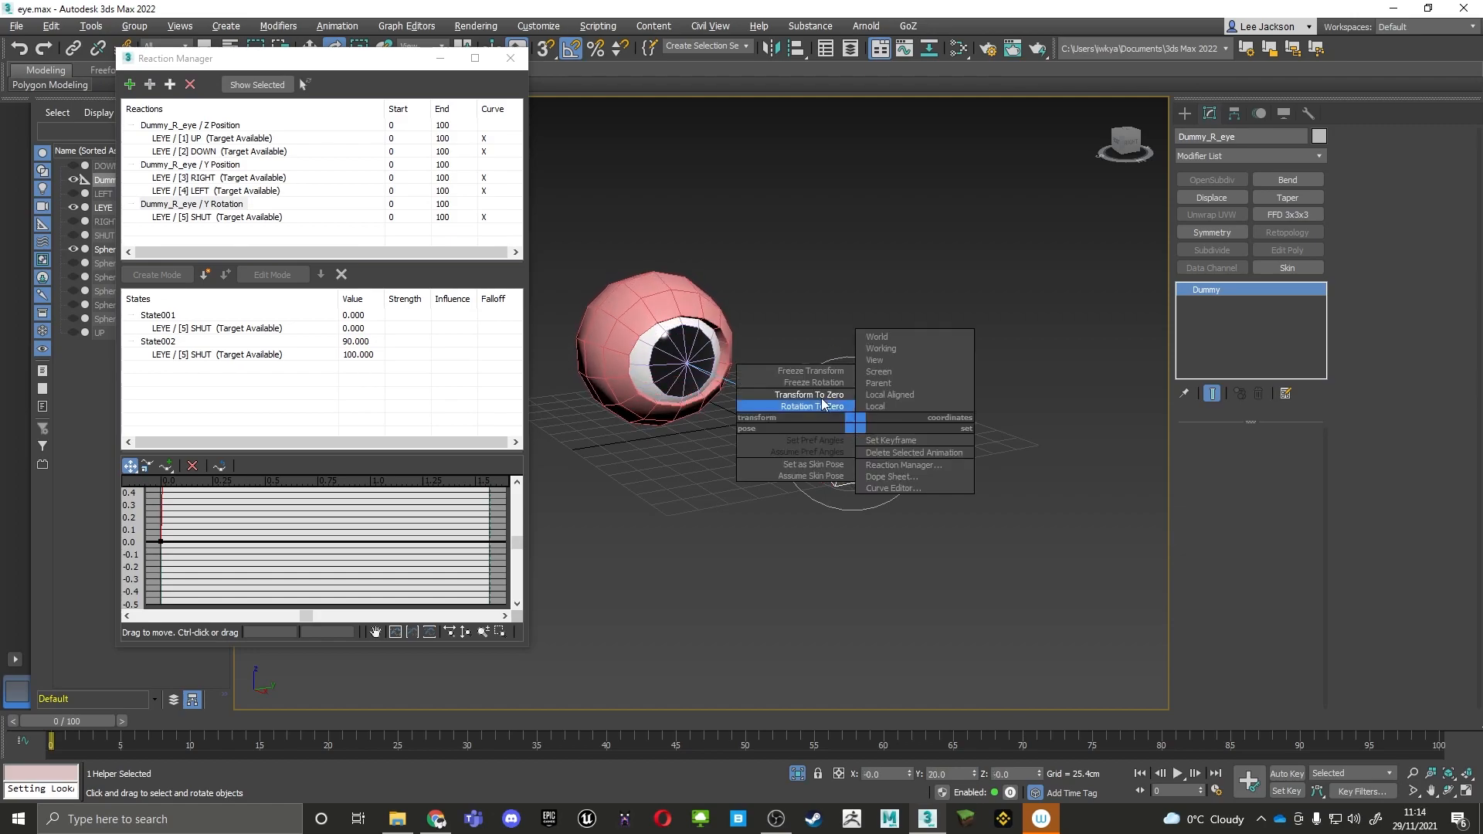
{"action": "left_click", "coordinate": [811, 395]}
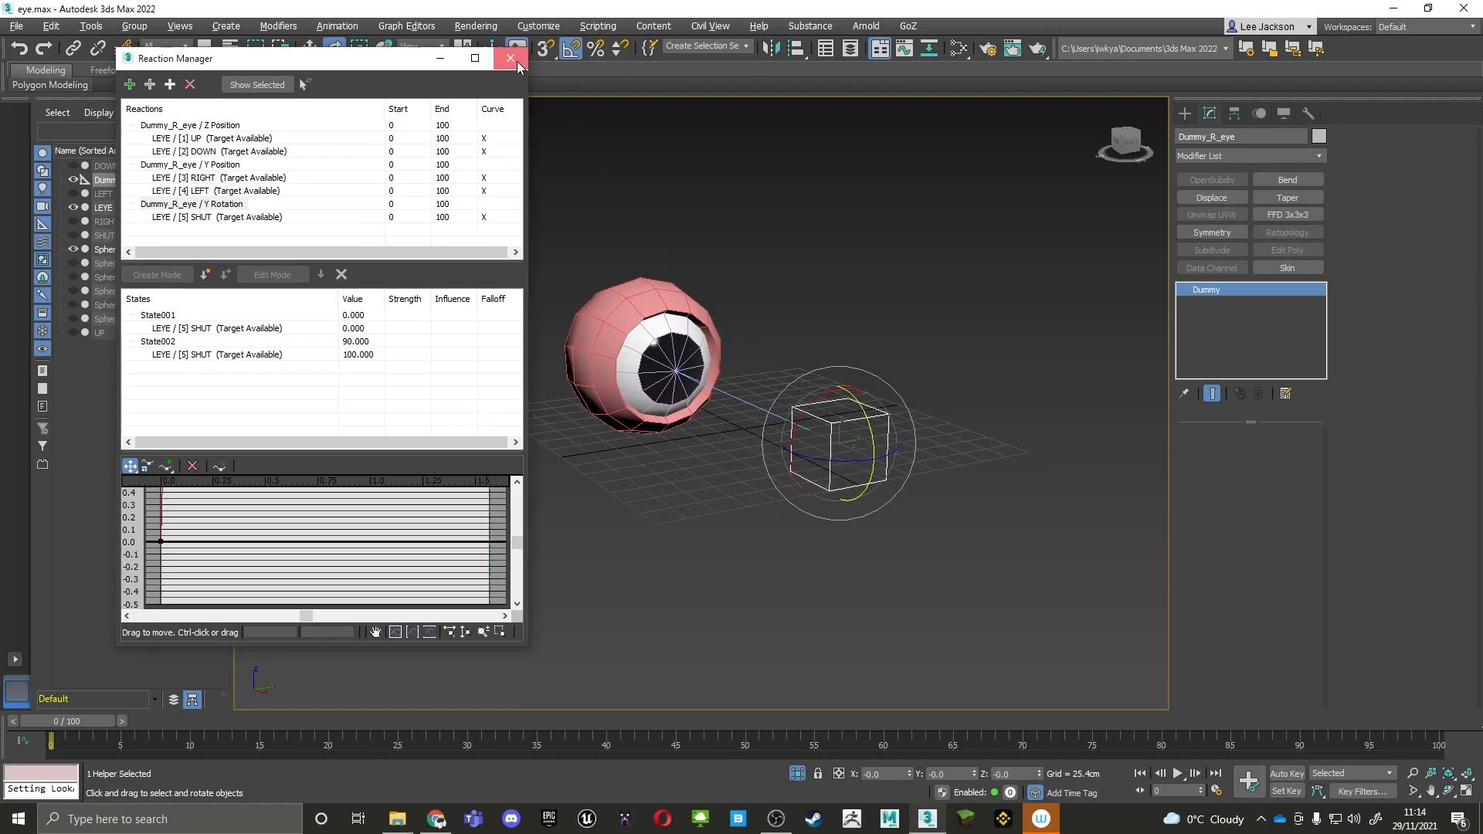
With the Reaction Manager closed, turn on Auto Key and key Dummy_R_eye raised and shifted toward negative Y at frame 15
{"action": "left_click", "coordinate": [510, 58]}
{"action": "left_click", "coordinate": [1287, 773]}
{"action": "left_click_drag", "start_coordinate": [128, 730], "coordinate": [325, 730]}
{"action": "middle_click_drag", "start_coordinate": [676, 497], "coordinate": [636, 441], "text": "alt"}
{"action": "middle_click_drag", "start_coordinate": [712, 388], "coordinate": [687, 459], "text": "alt"}
{"action": "right_click", "coordinate": [721, 406]}
{"action": "left_click", "coordinate": [743, 425]}
{"action": "left_click_drag", "start_coordinate": [695, 427], "coordinate": [513, 275]}
Lower Dummy_R_eye to about Y -227.9 cm, Z 28.4 cm at frame 25 and copy that key to frame 33
{"action": "left_click_drag", "start_coordinate": [294, 726], "coordinate": [431, 733]}
{"action": "left_click_drag", "start_coordinate": [515, 277], "coordinate": [498, 518]}
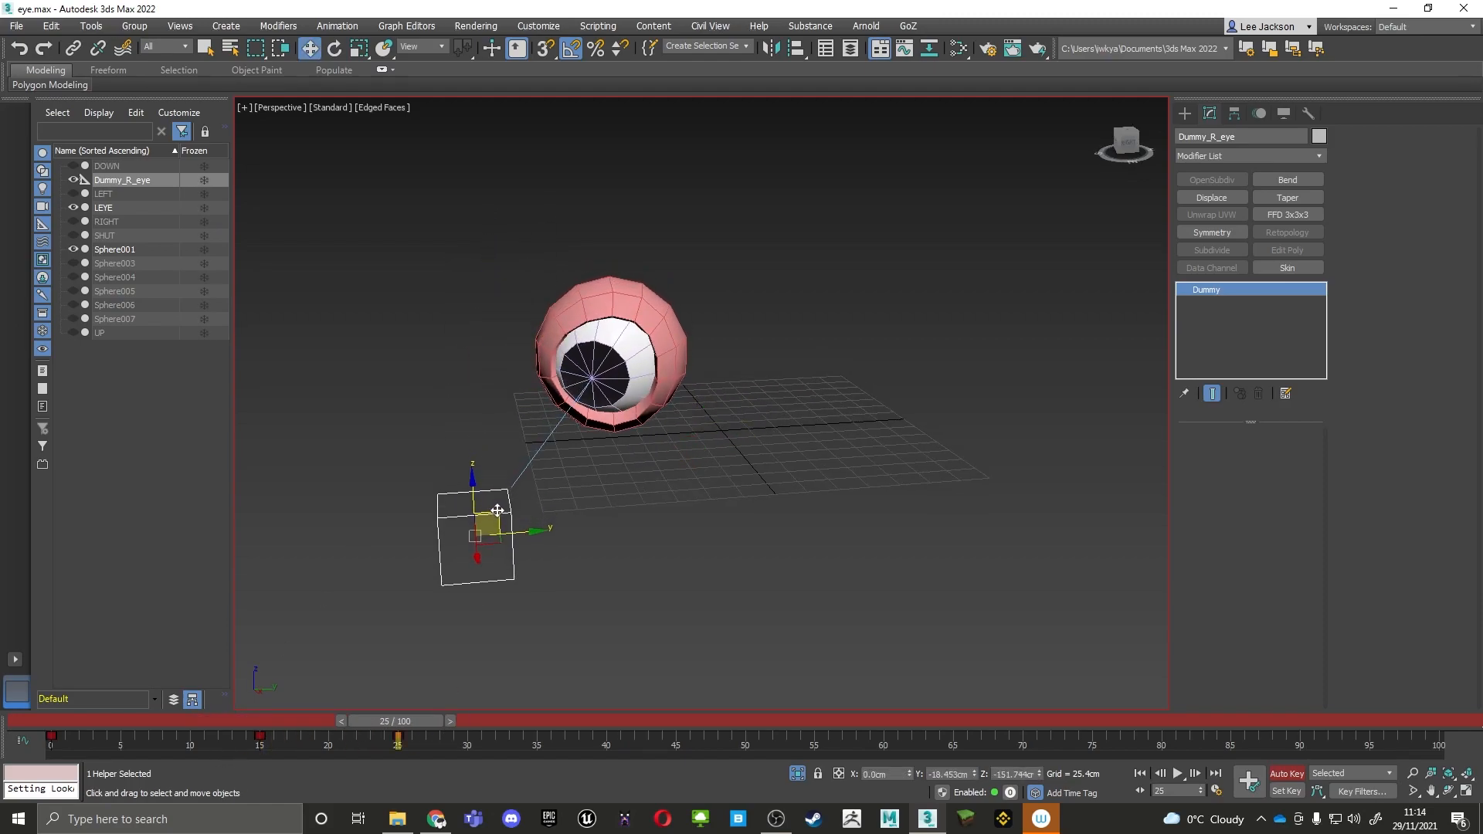
{"action": "left_click_drag", "start_coordinate": [398, 736], "coordinate": [510, 736], "text": "shift"}
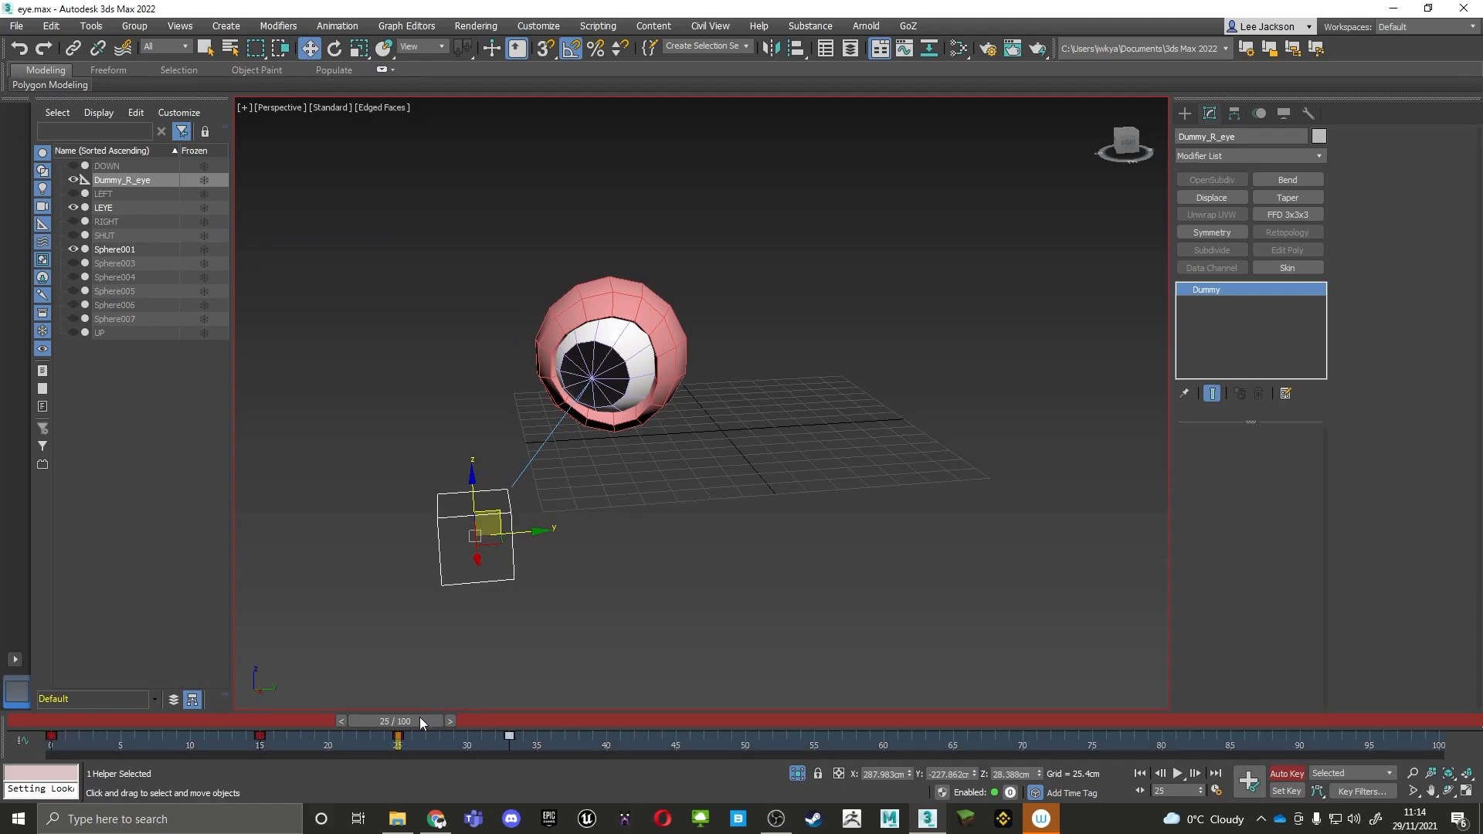
Key Dummy_R_eye on the positive Y side of the eye at frame 43 and reposition that key at frame 48
{"action": "left_click_drag", "start_coordinate": [396, 721], "coordinate": [645, 721]}
{"action": "left_click_drag", "start_coordinate": [501, 519], "coordinate": [930, 401]}
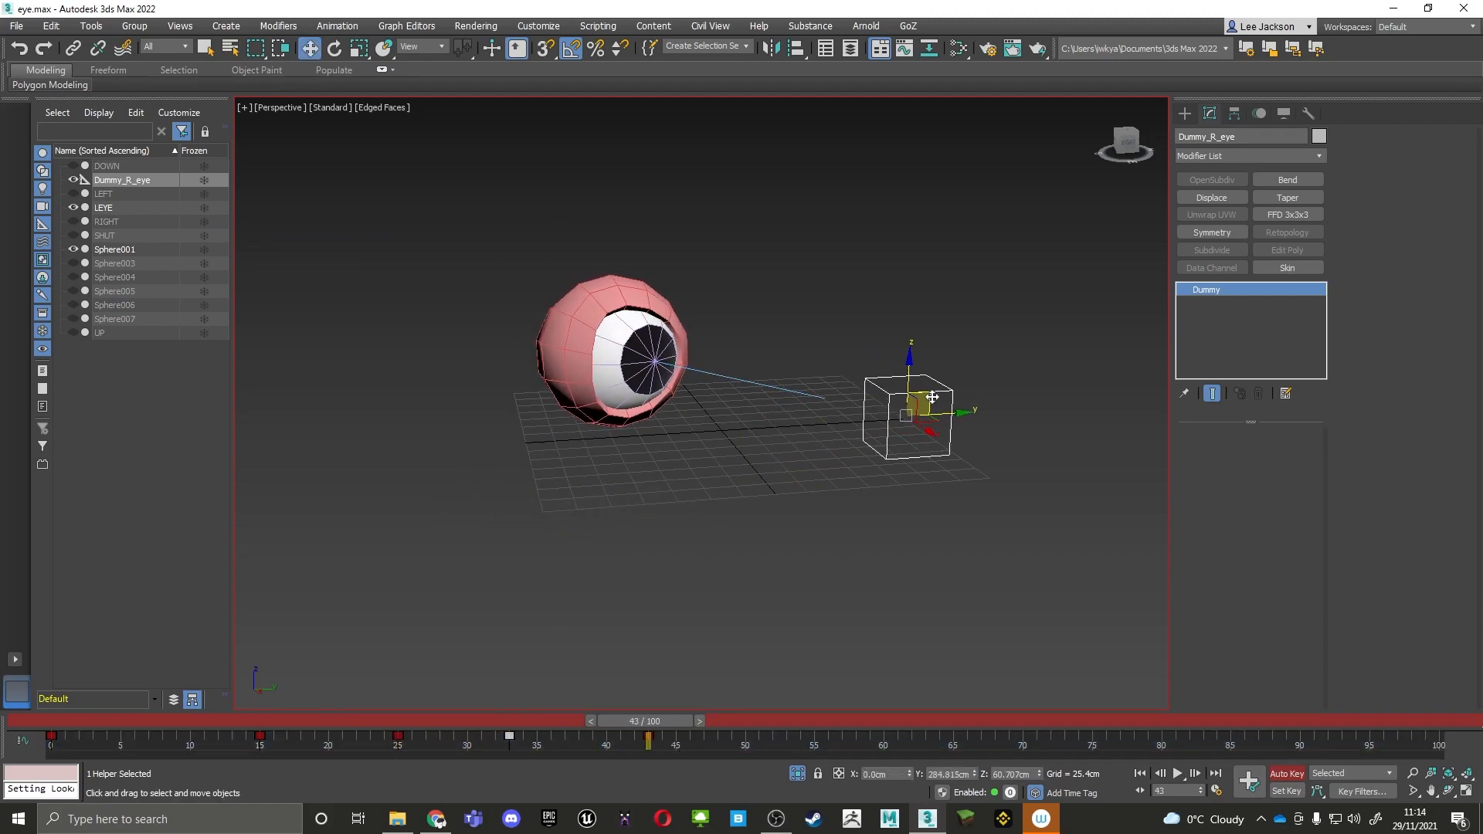
{"action": "left_click", "coordinate": [649, 738]}
{"action": "left_click_drag", "start_coordinate": [649, 738], "coordinate": [963, 720], "text": "shift"}
Raise Dummy_R_eye to about Z 253.1 cm at frame 64, copy the key to frame 81, and zero its transform at frame 94
{"action": "left_click_drag", "start_coordinate": [928, 406], "coordinate": [703, 159]}
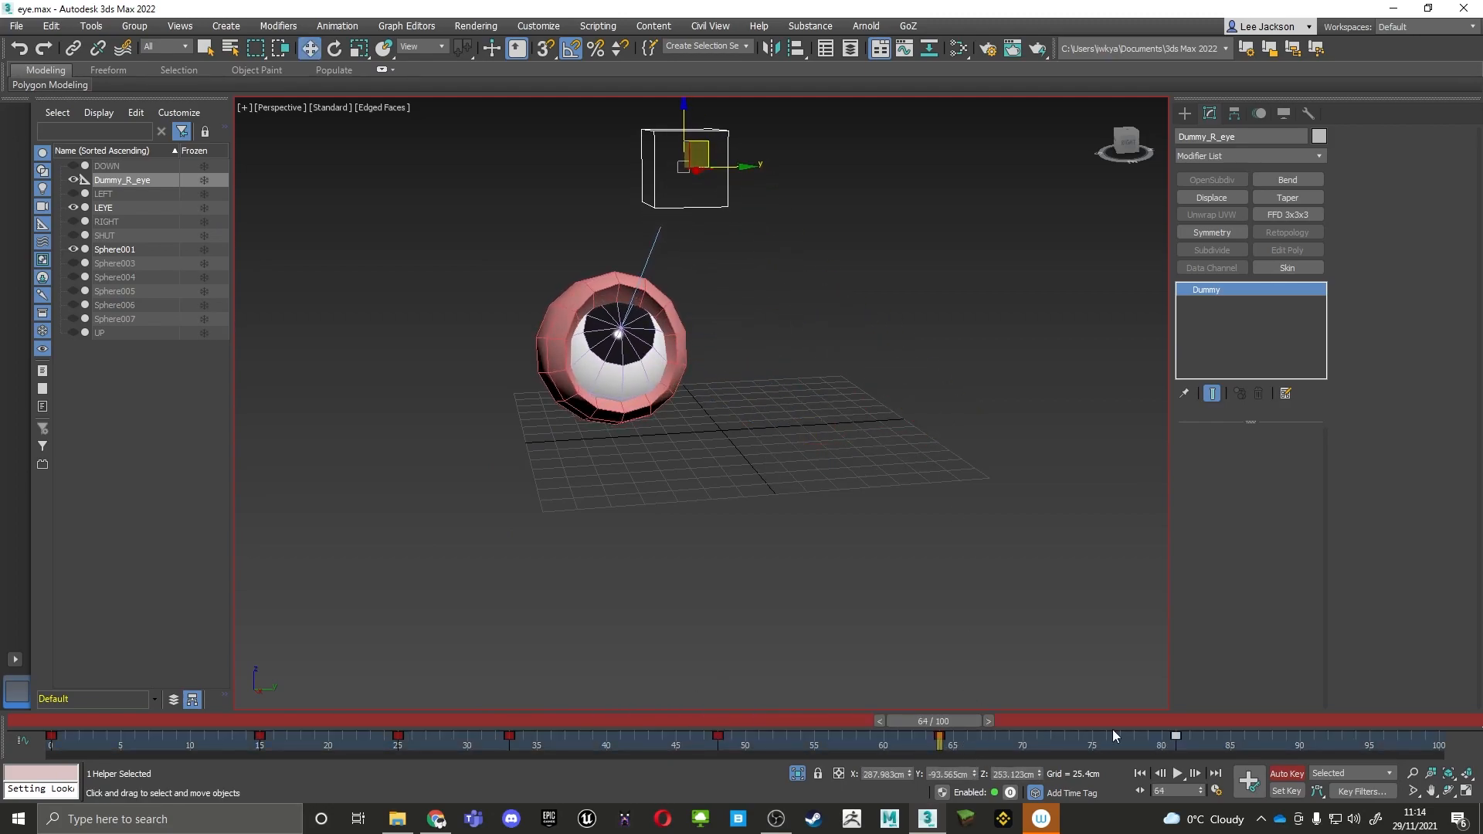
{"action": "left_click_drag", "start_coordinate": [949, 718], "coordinate": [1344, 721]}
{"action": "right_click", "coordinate": [738, 200]}
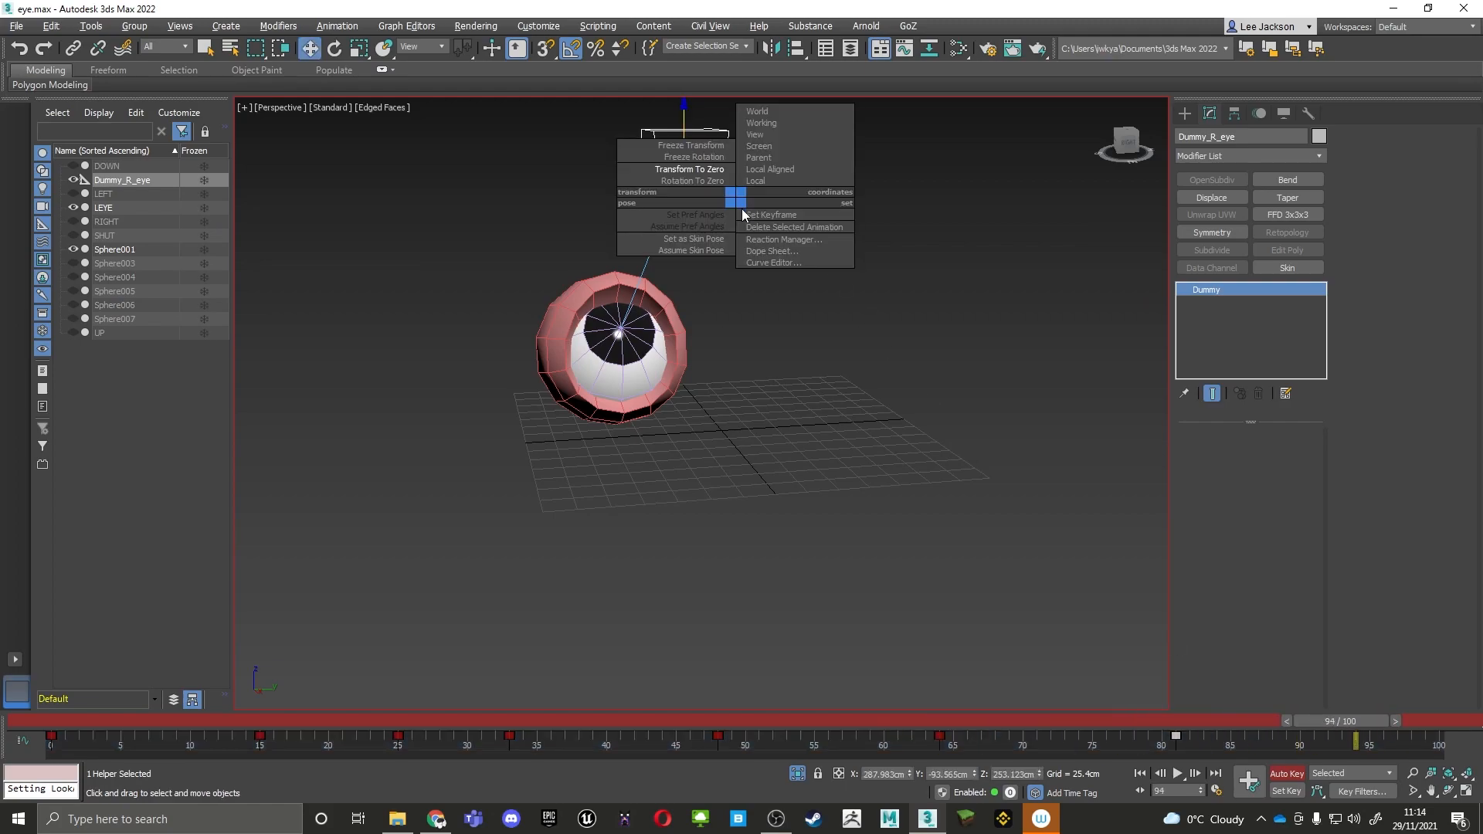
{"action": "left_click", "coordinate": [699, 181]}
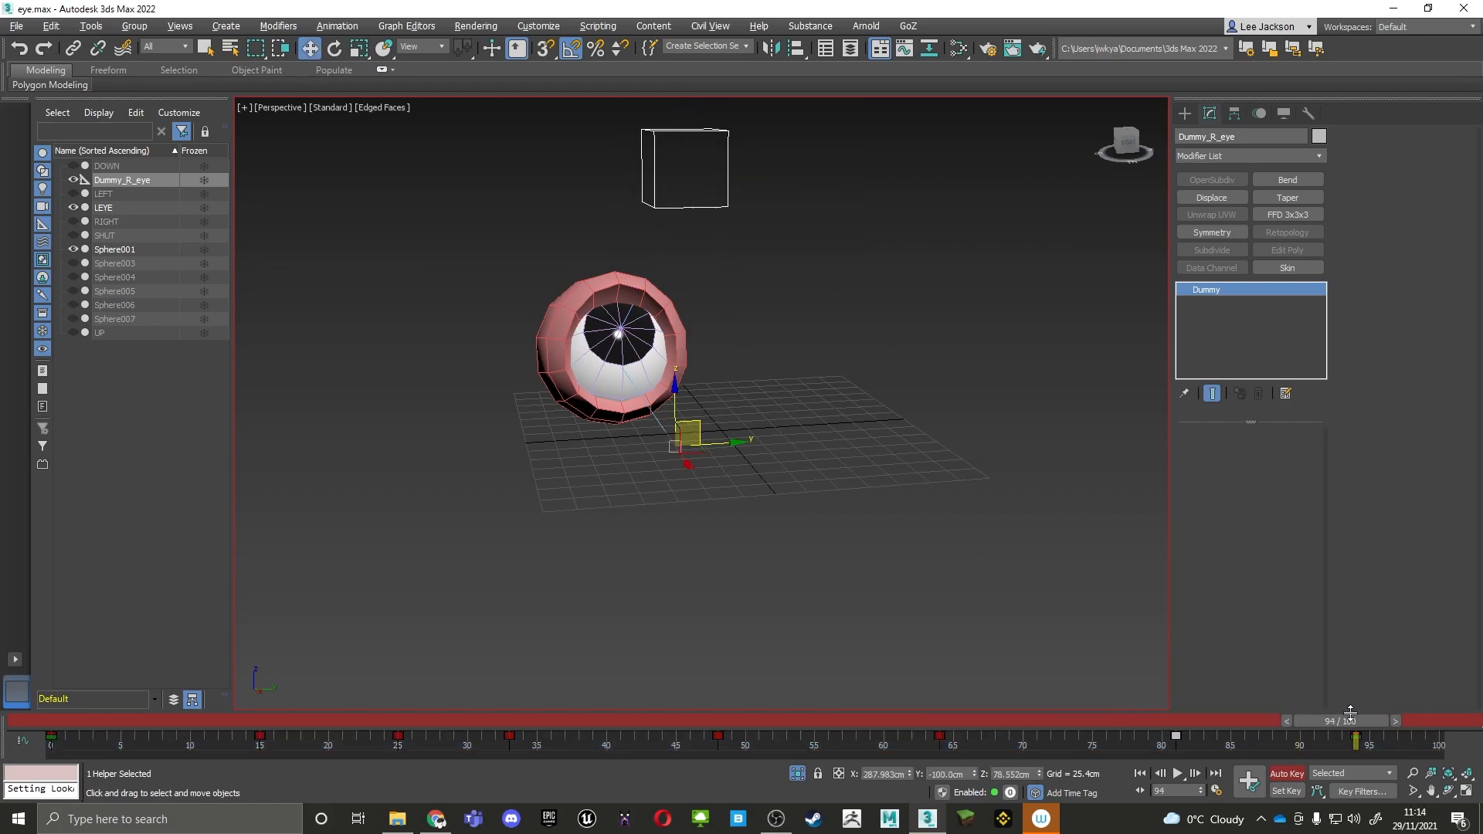
Play back the eye animation to review the eyelid reactions, and stop it
{"action": "key", "text": "/"}
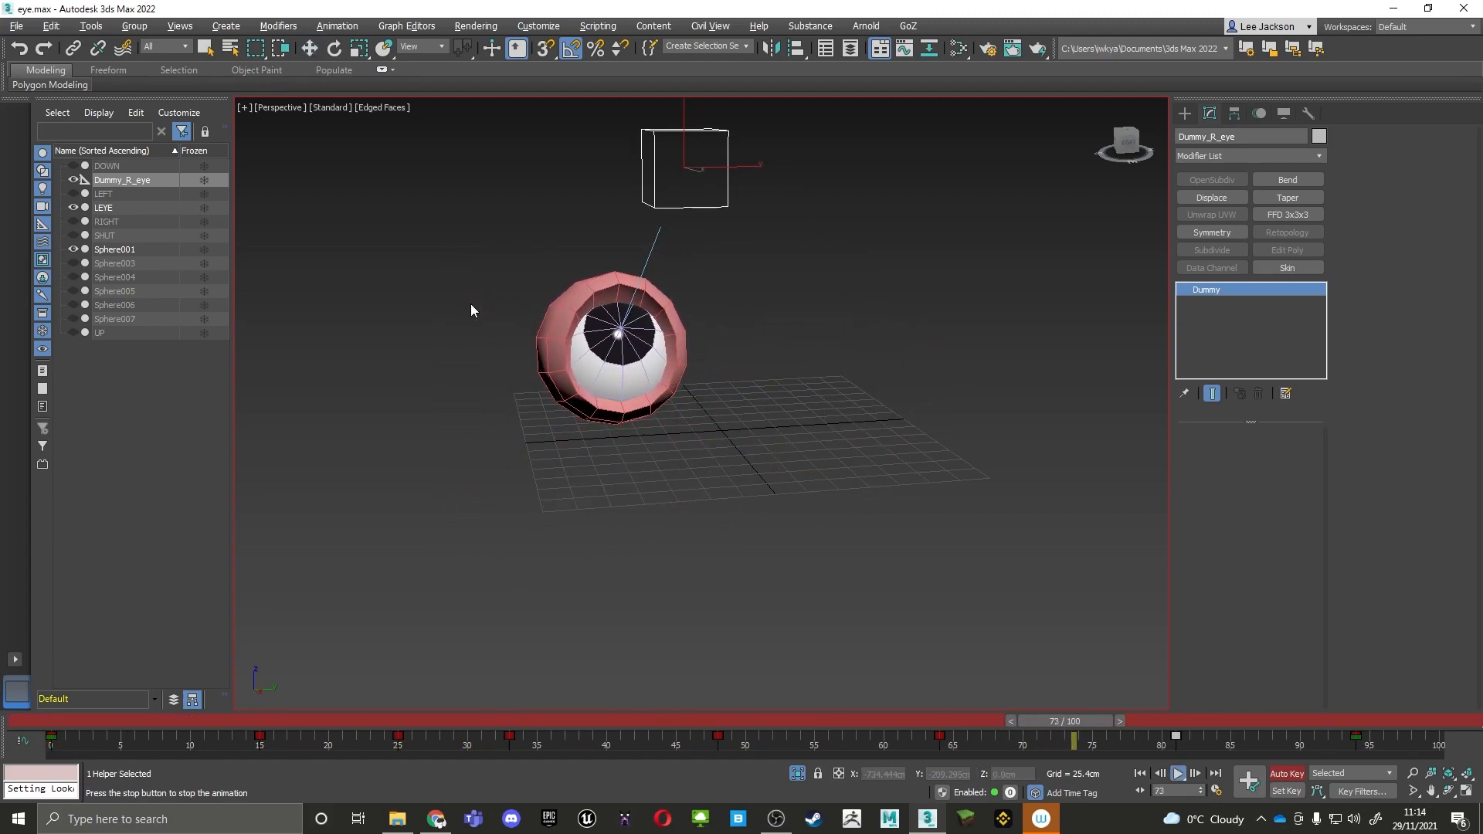
{"action": "key", "text": "/"}
{"action": "key", "text": "w"}
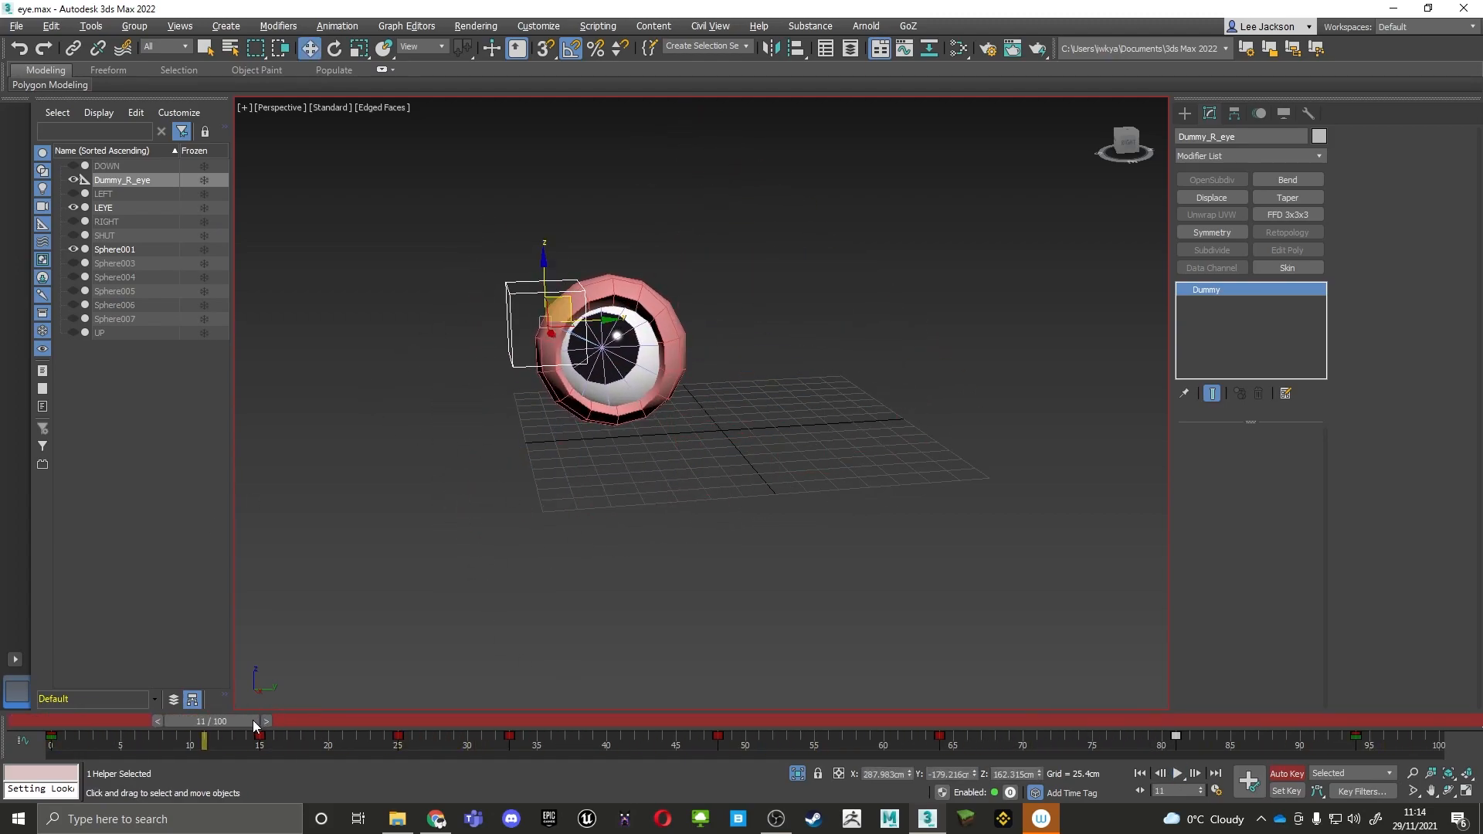
Rotate Dummy_R_eye about its Y axis at frame 6 to key a closed-eyelid blink pose
{"action": "left_click_drag", "start_coordinate": [255, 724], "coordinate": [112, 725]}
{"action": "right_click", "coordinate": [687, 426]}
{"action": "left_click", "coordinate": [695, 451]}
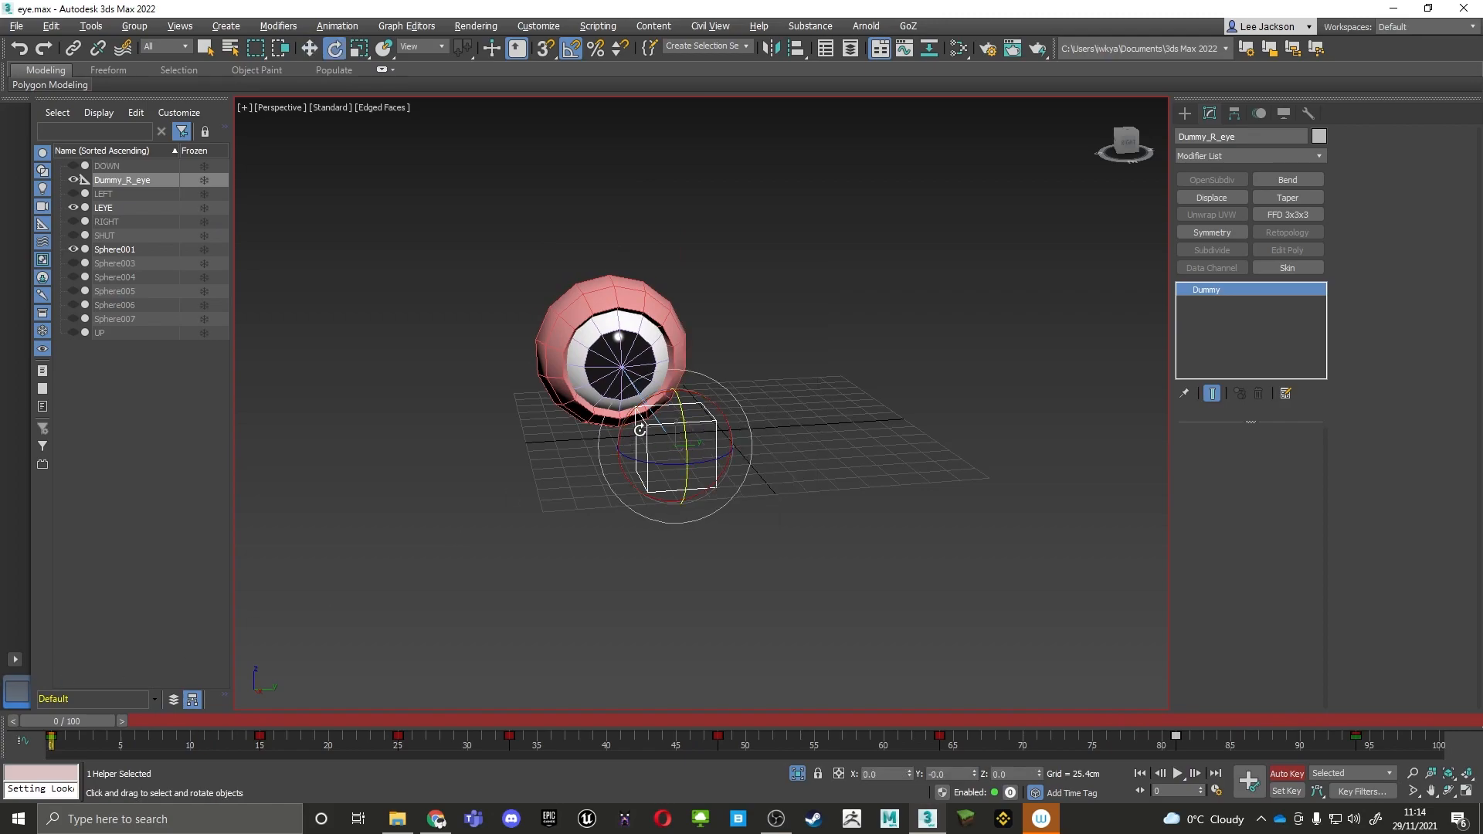
{"action": "left_click_drag", "start_coordinate": [77, 722], "coordinate": [274, 723]}
{"action": "middle_click_drag", "start_coordinate": [486, 276], "coordinate": [515, 329], "text": "alt"}
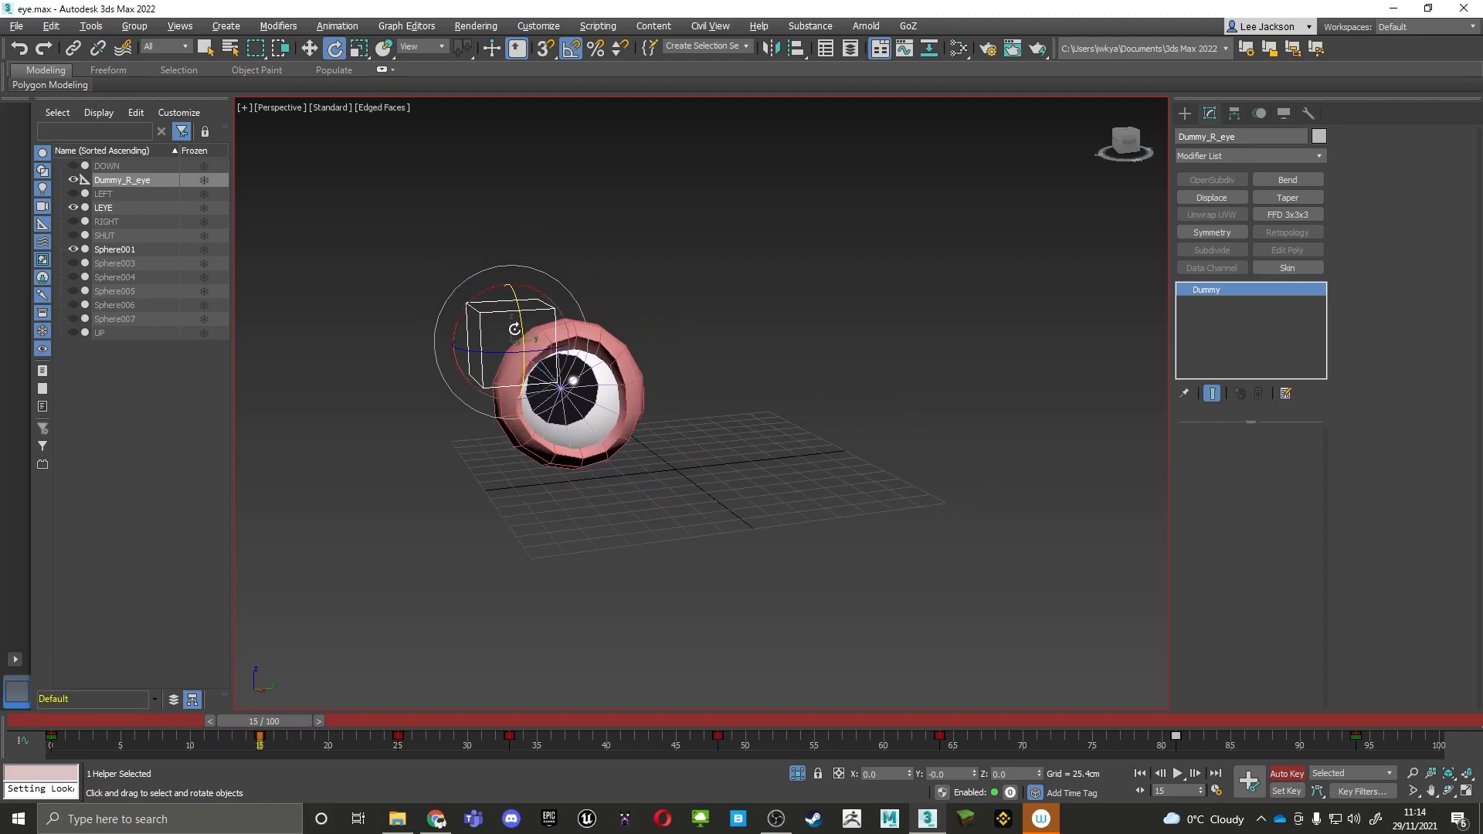
{"action": "left_click_drag", "start_coordinate": [275, 721], "coordinate": [164, 721]}
{"action": "key", "text": "e"}
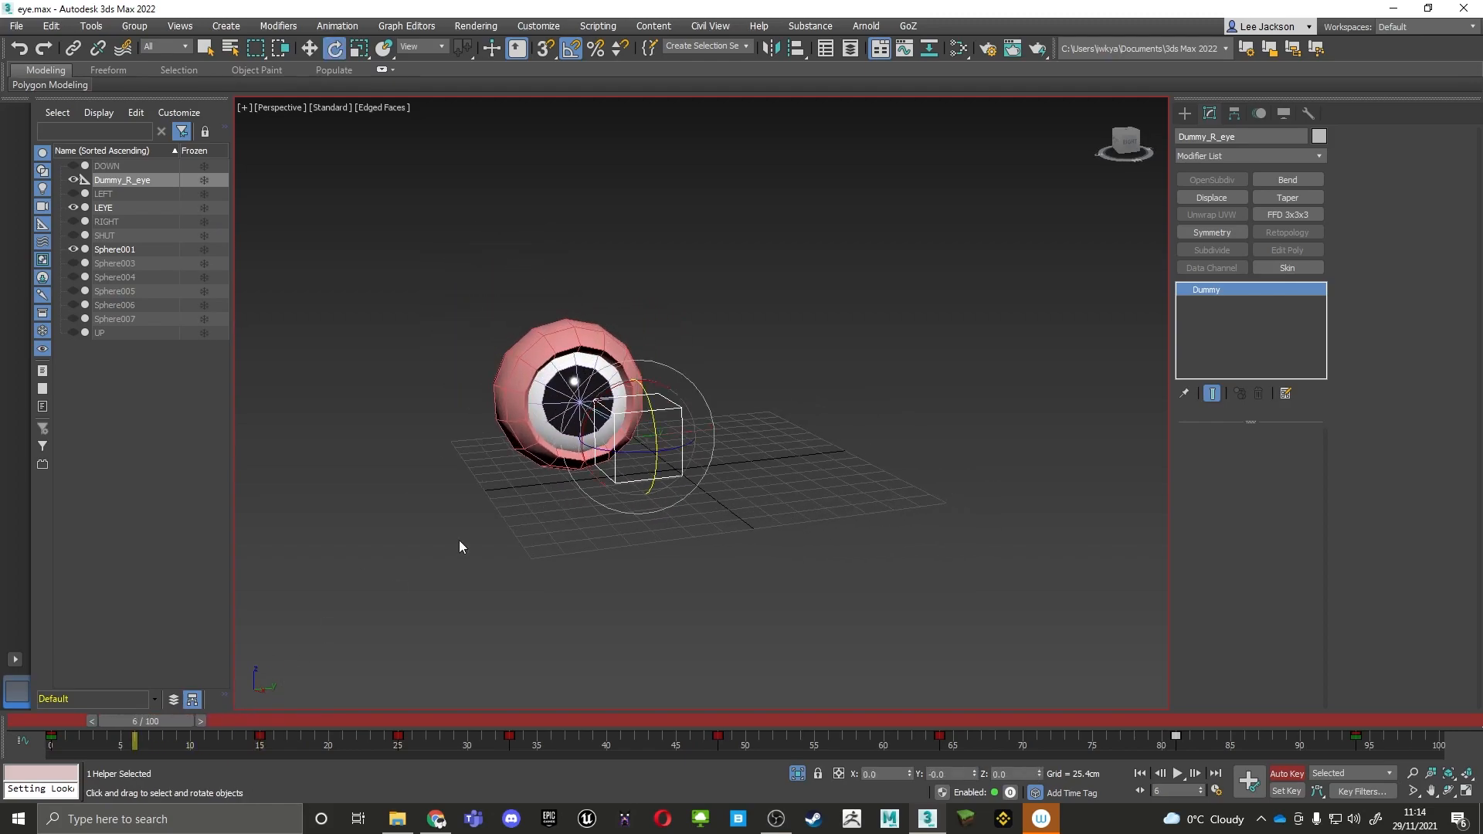
{"action": "left_click_drag", "start_coordinate": [651, 407], "coordinate": [649, 480]}
{"action": "left_click_drag", "start_coordinate": [50, 734], "coordinate": [129, 724], "text": "shift"}
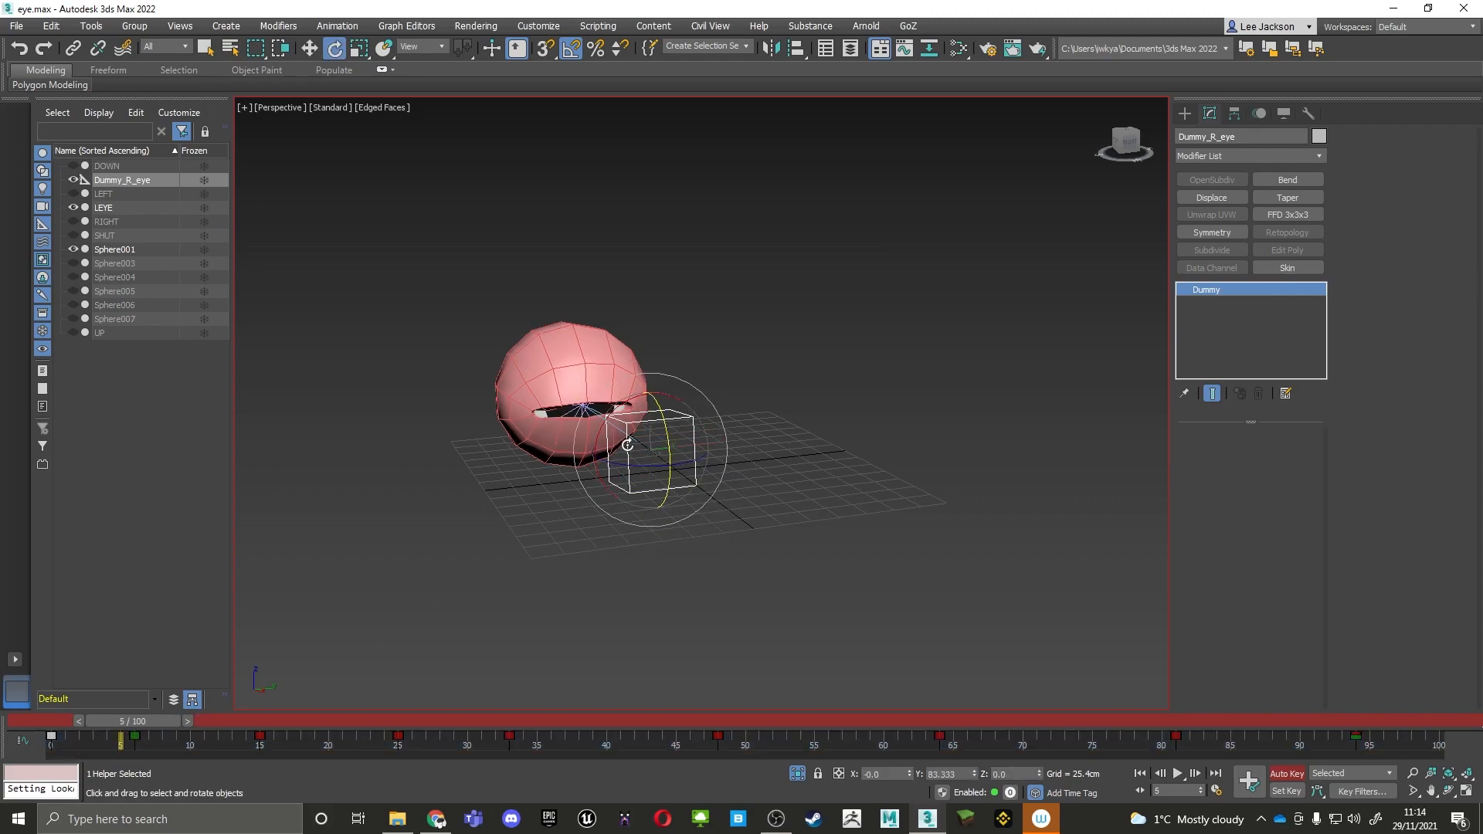
Key the open-eyelid rotation of Dummy_R_eye on both sides of the blink, and scale the three blink keys to frames 5, 8 and 11
{"action": "left_click_drag", "start_coordinate": [667, 435], "coordinate": [647, 392]}
{"action": "left_click_drag", "start_coordinate": [110, 743], "coordinate": [148, 740]}
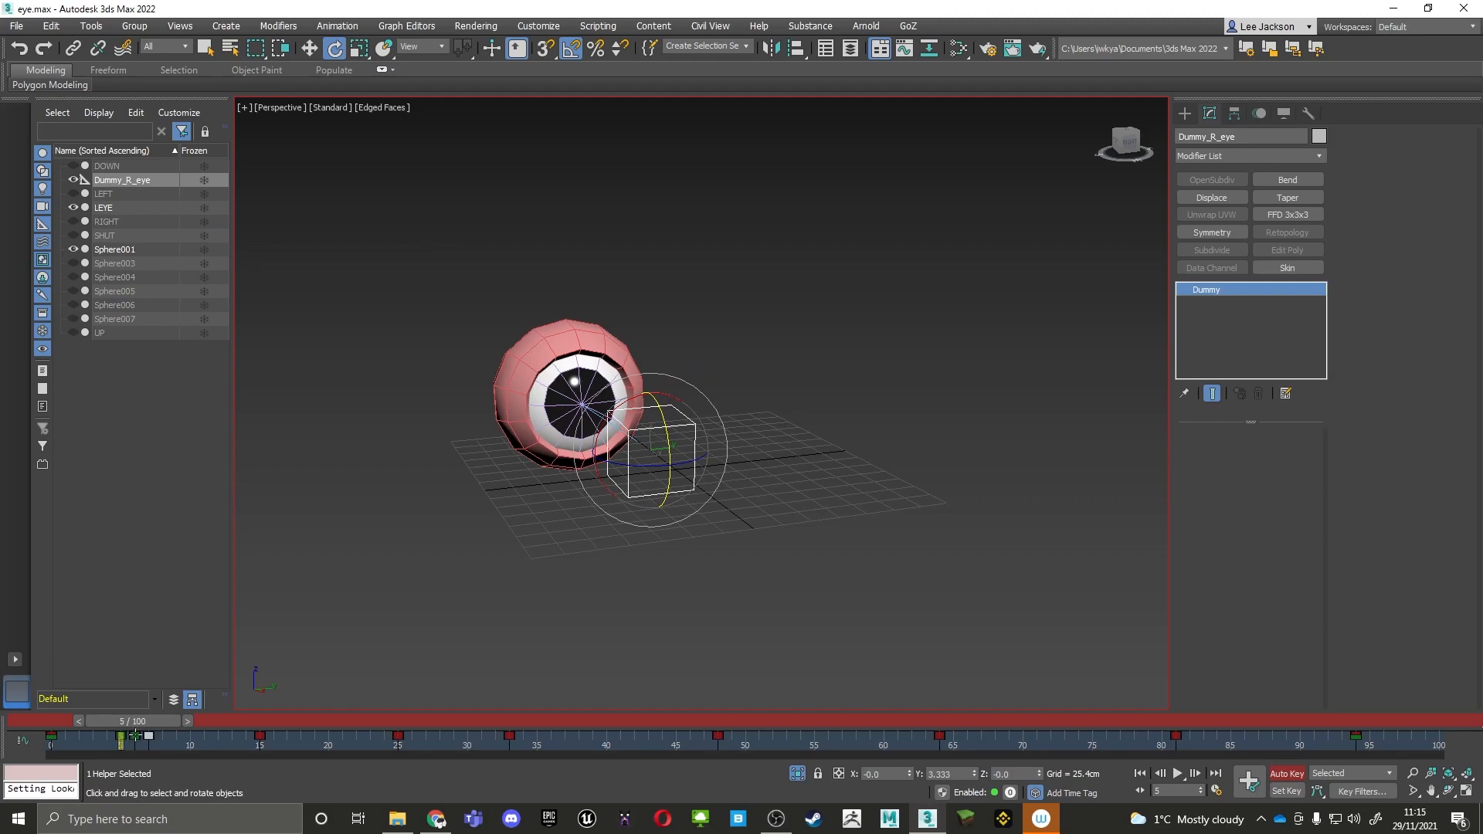
{"action": "left_click_drag", "start_coordinate": [151, 721], "coordinate": [188, 754]}
{"action": "key", "text": "e"}
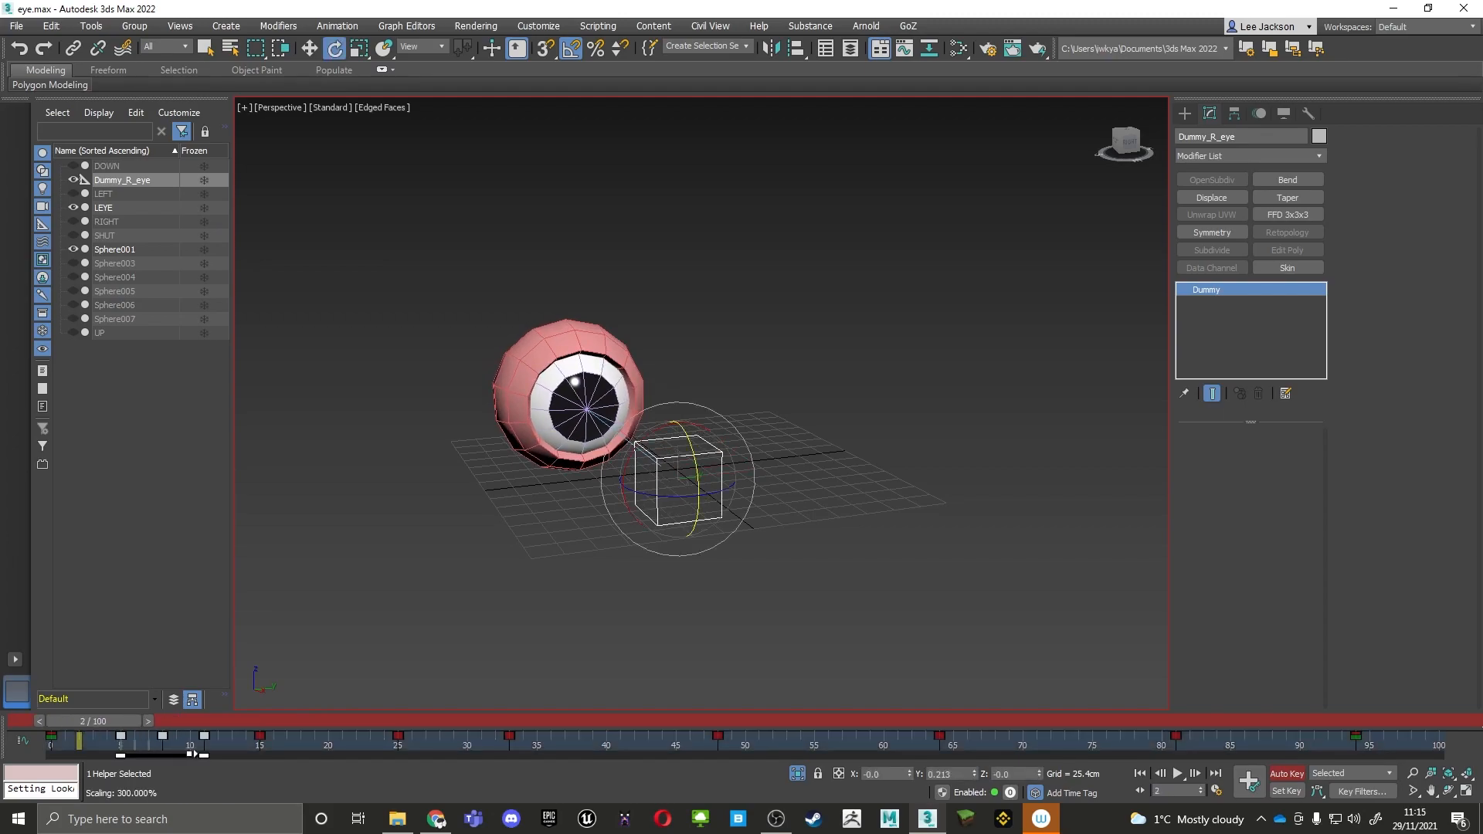
Copy the three blink keys to frames 38–44, 52–58, 69–75 and 94–100
{"action": "left_click_drag", "start_coordinate": [98, 721], "coordinate": [138, 726]}
{"action": "left_click_drag", "start_coordinate": [238, 720], "coordinate": [112, 718]}
{"action": "left_click_drag", "start_coordinate": [225, 749], "coordinate": [134, 747]}
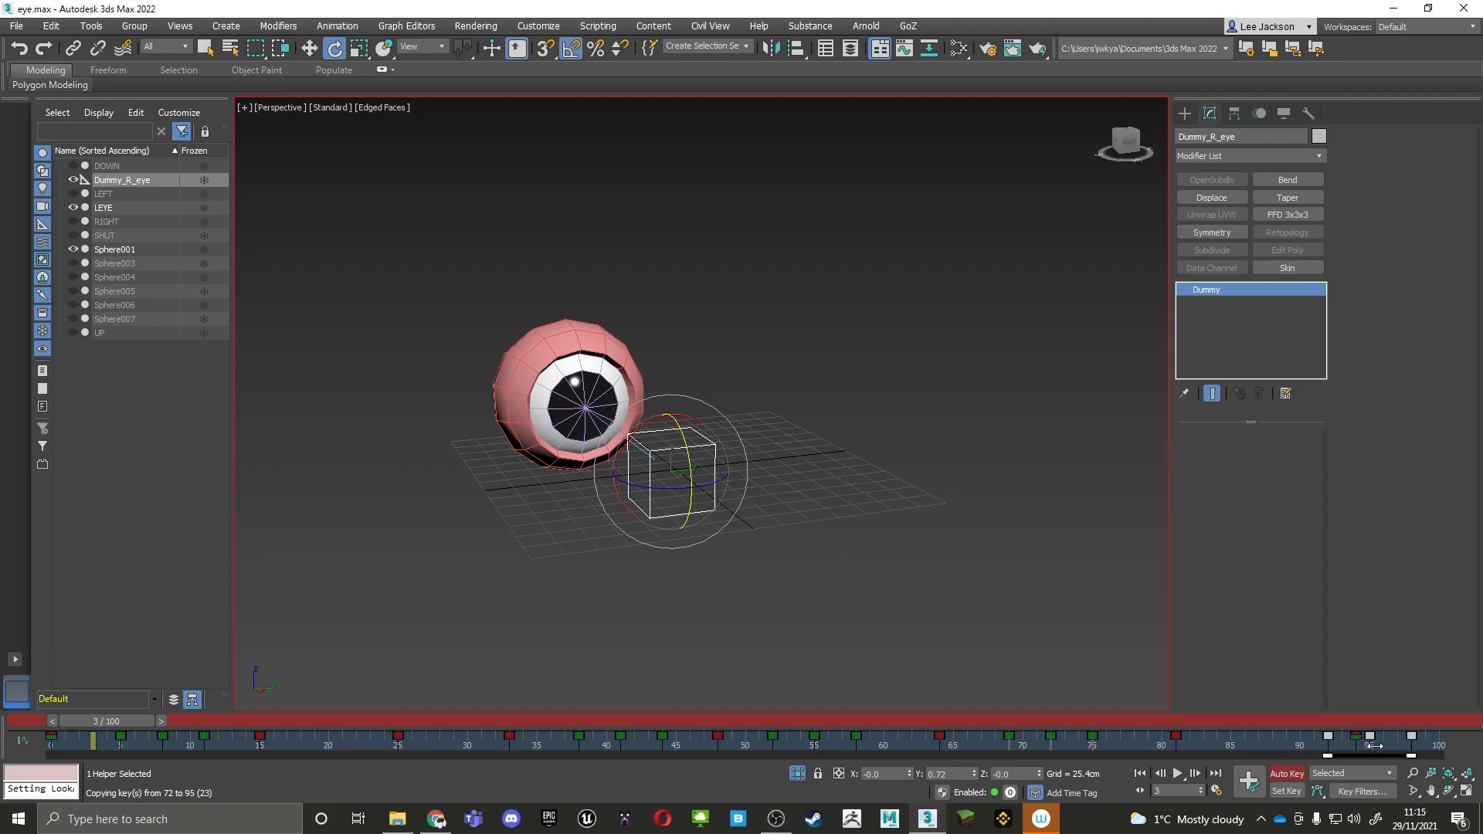
Play back the animation to review the added blinks together with the eye movement
{"action": "left_click_drag", "start_coordinate": [145, 722], "coordinate": [352, 689]}
{"action": "key", "text": "/"}
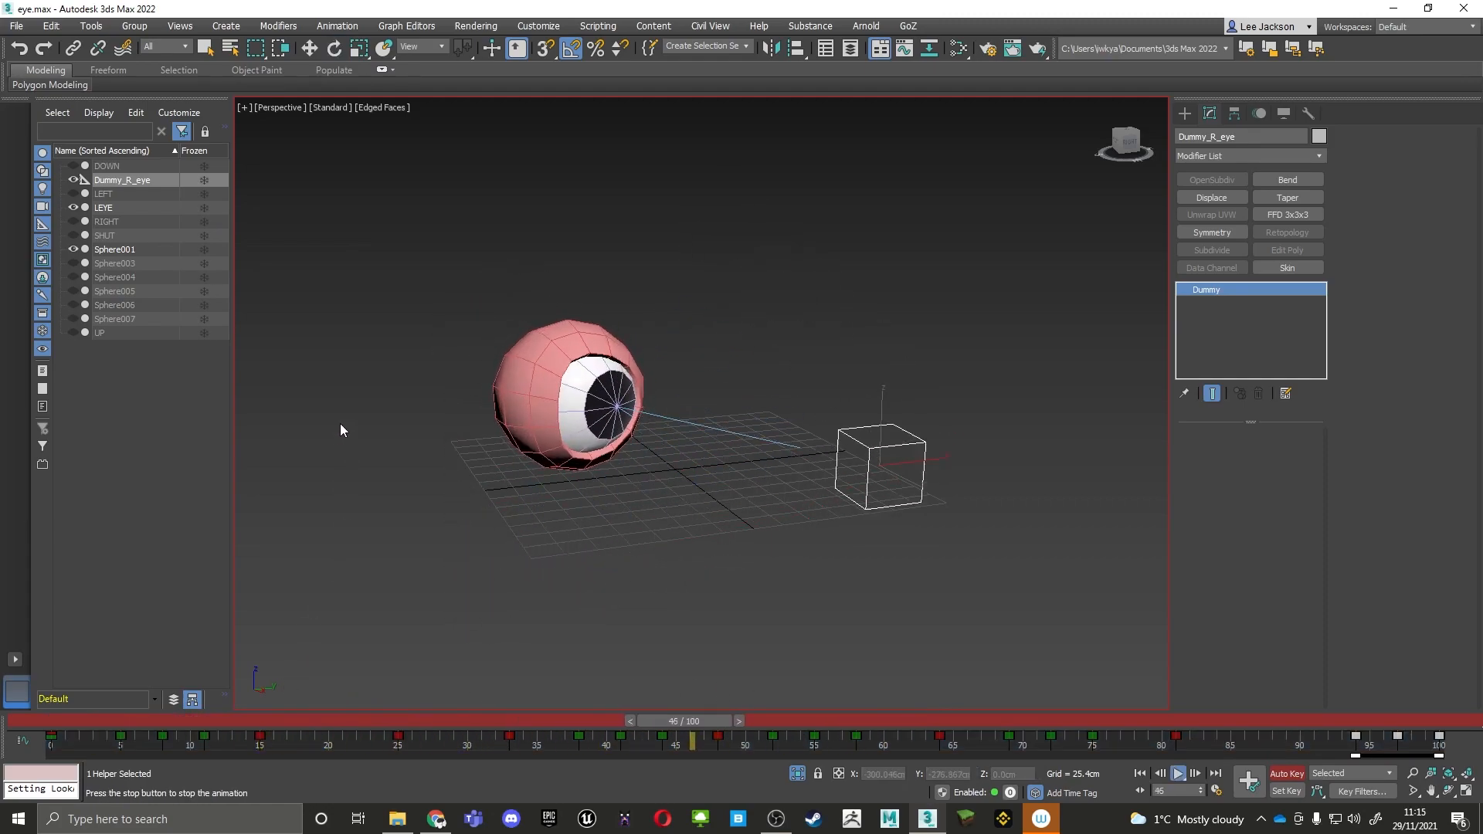